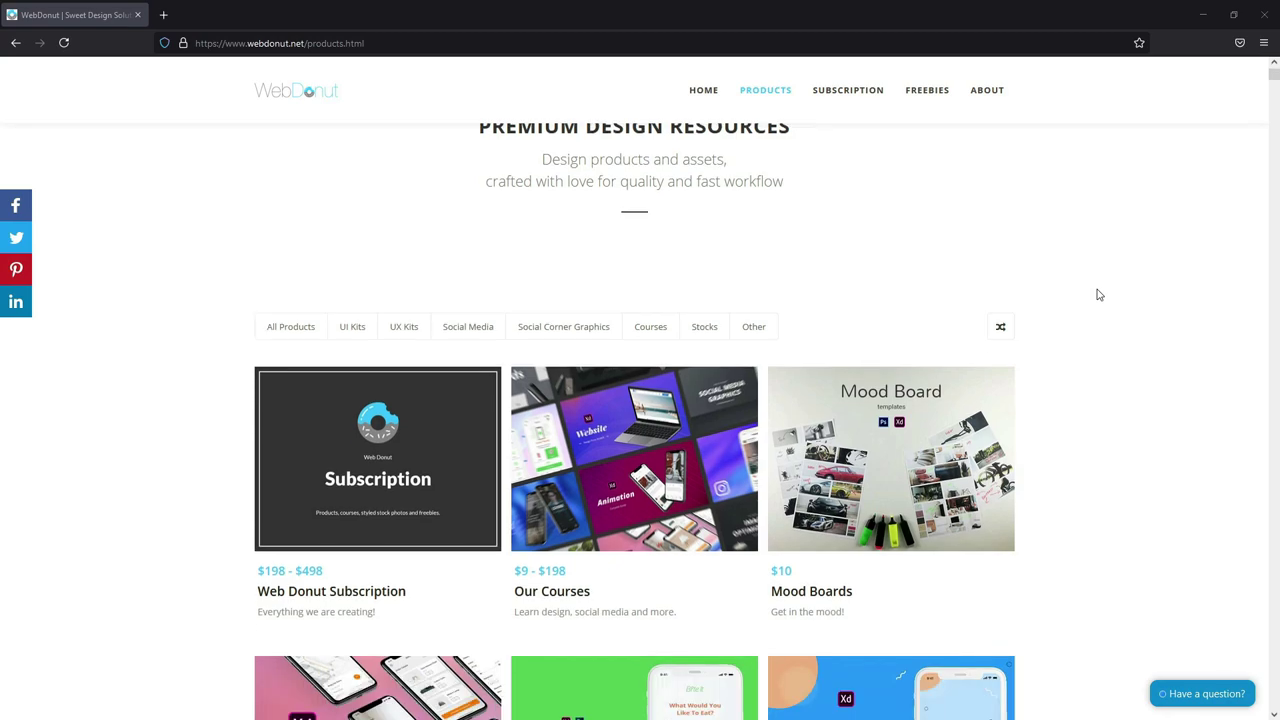
scroll(1099, 294, down, 10)
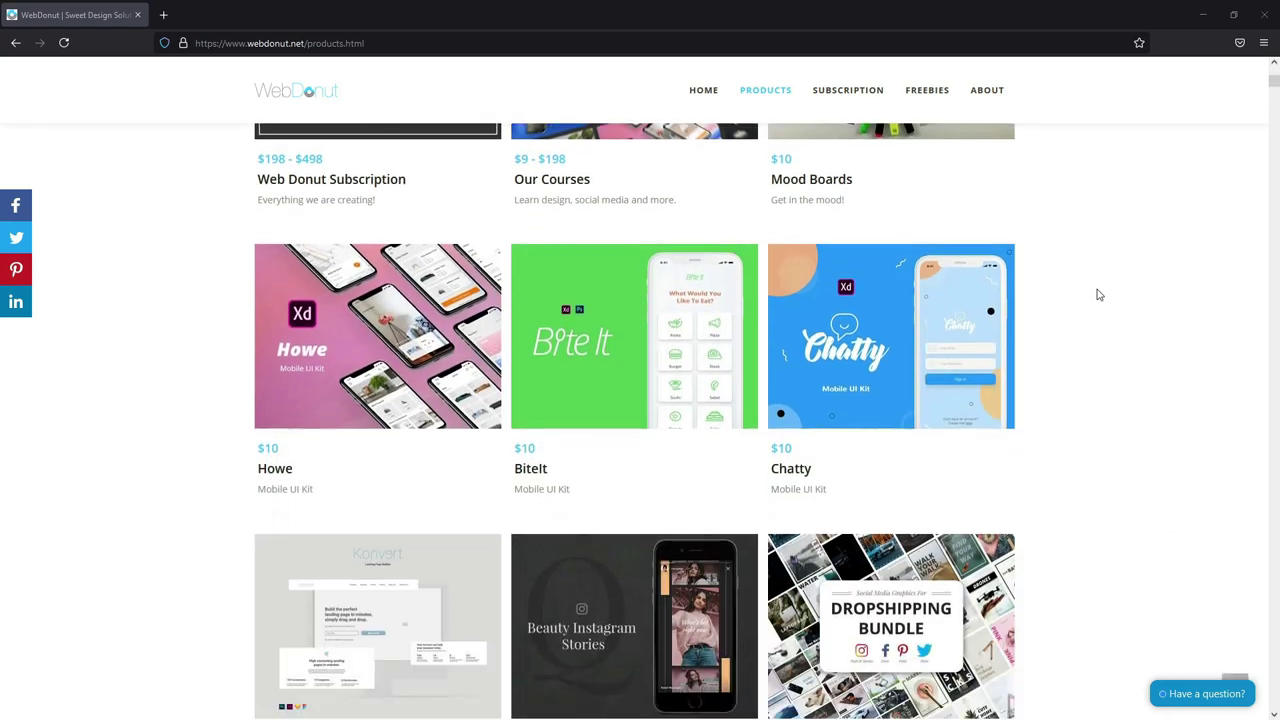
scroll(1099, 294, down, 5)
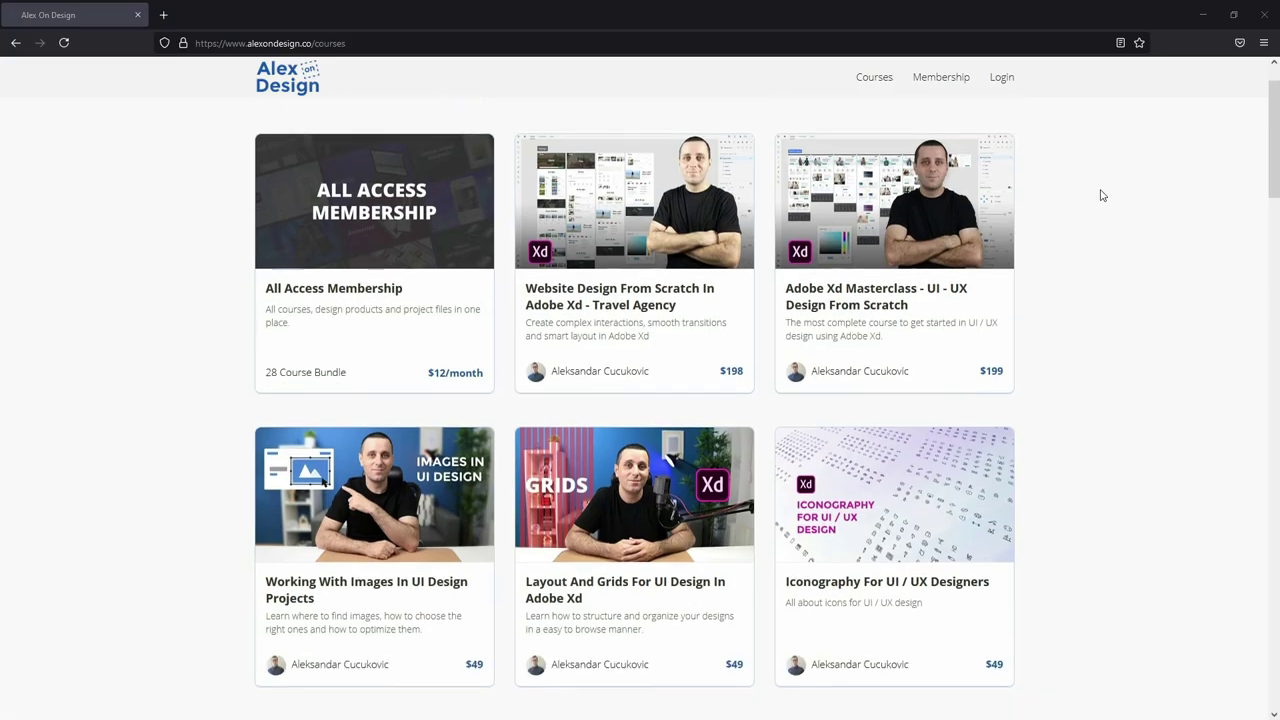
scroll(1100, 194, down, 2)
scroll(1100, 195, down, 6)
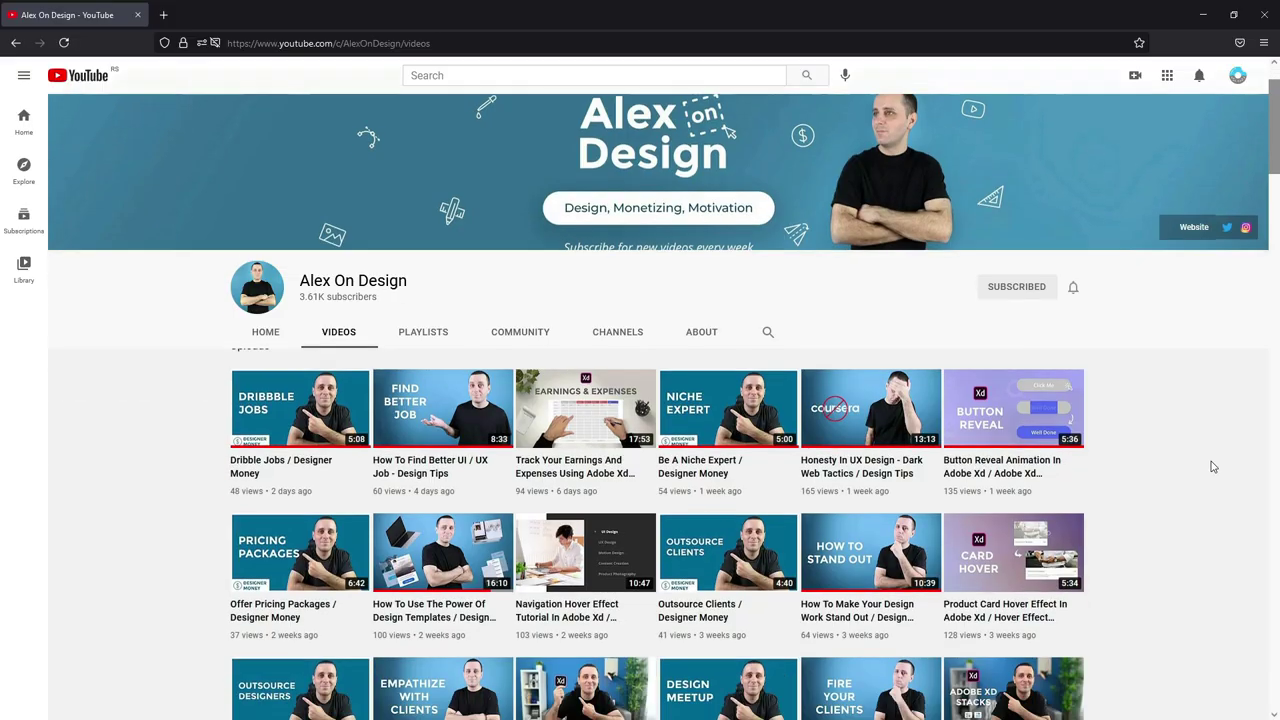
scroll(1212, 467, down, 6)
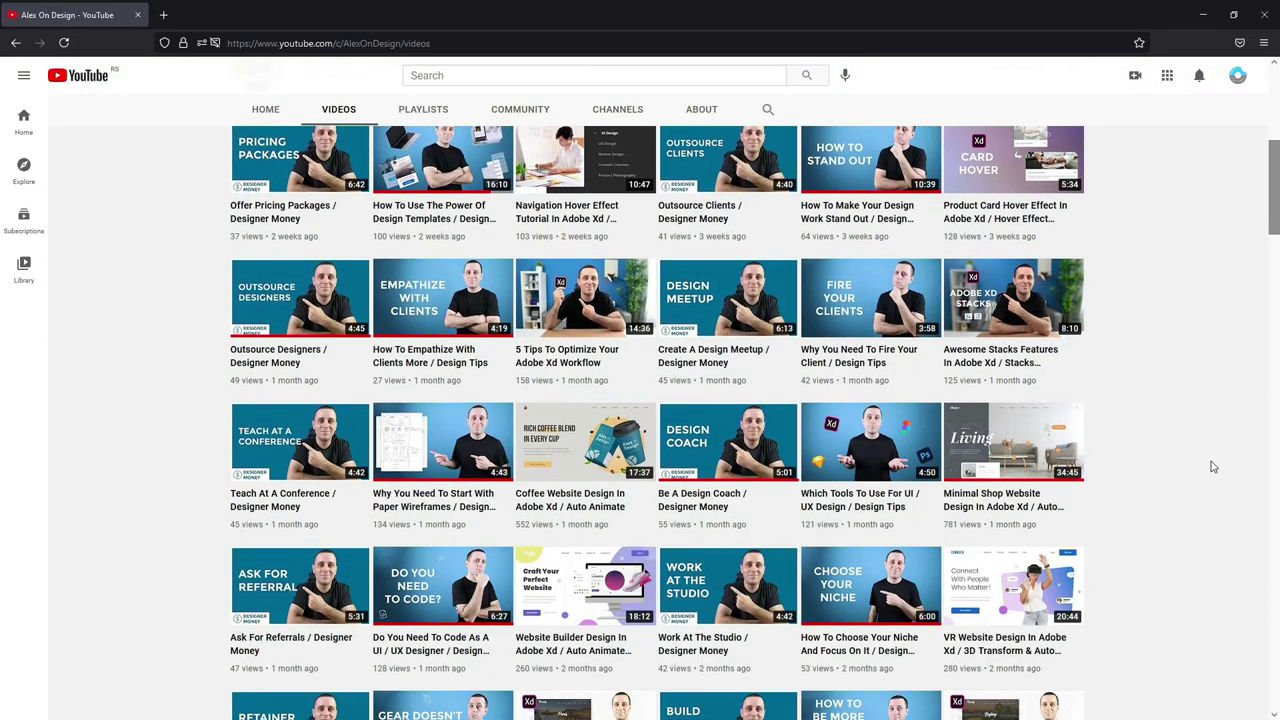
scroll(1212, 467, down, 8)
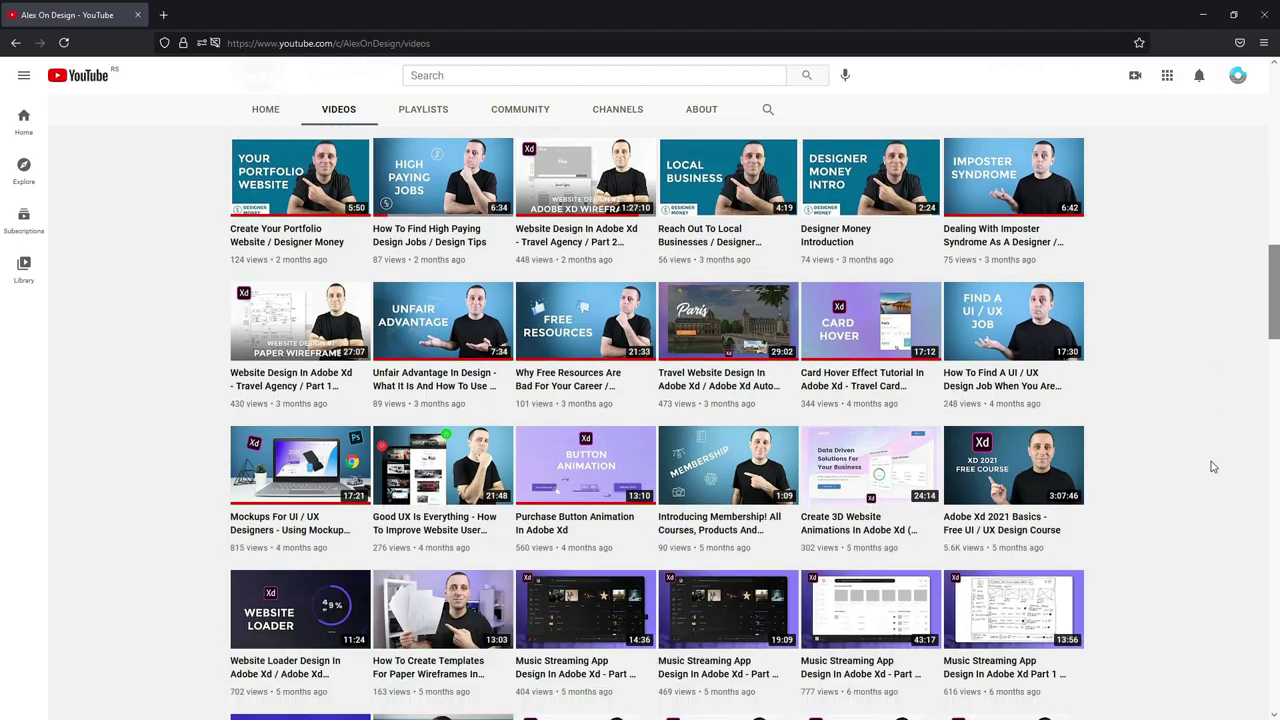
scroll(1212, 467, down, 5)
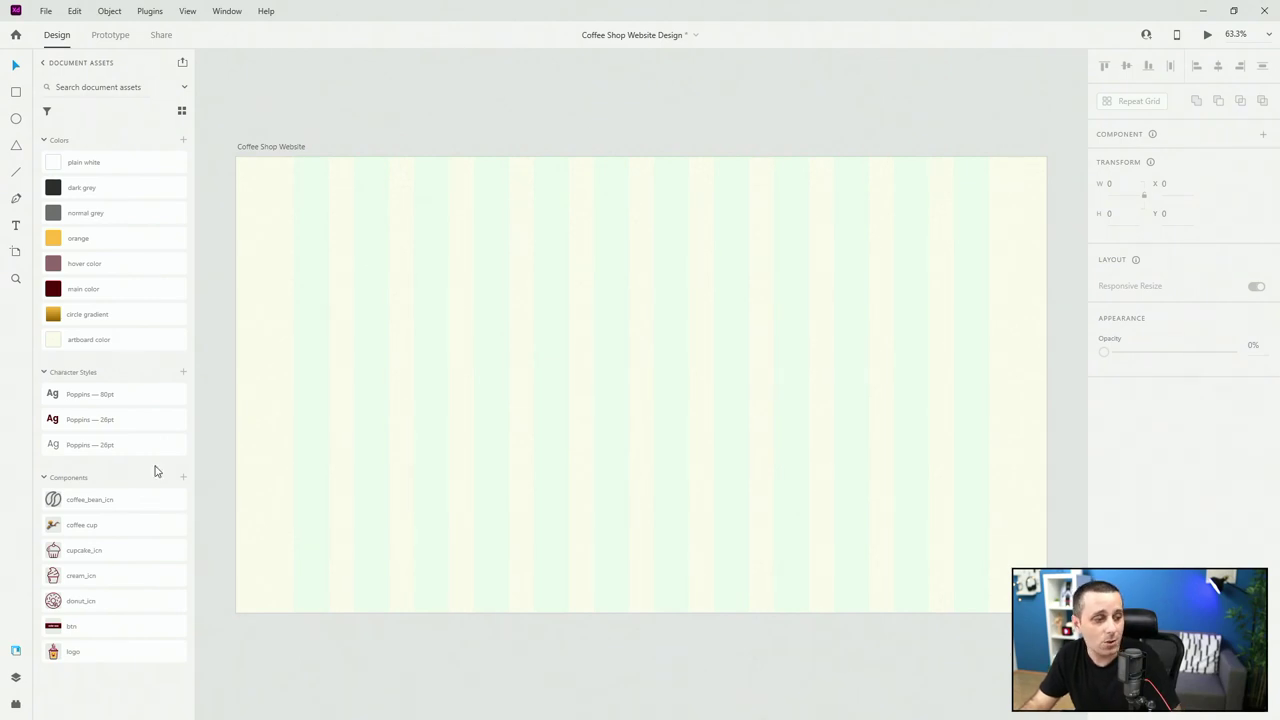
Place the logo component near the artboard's upper-left corner at X 138, Y 40, against the first layout column.
drag(94, 652, 320, 222)
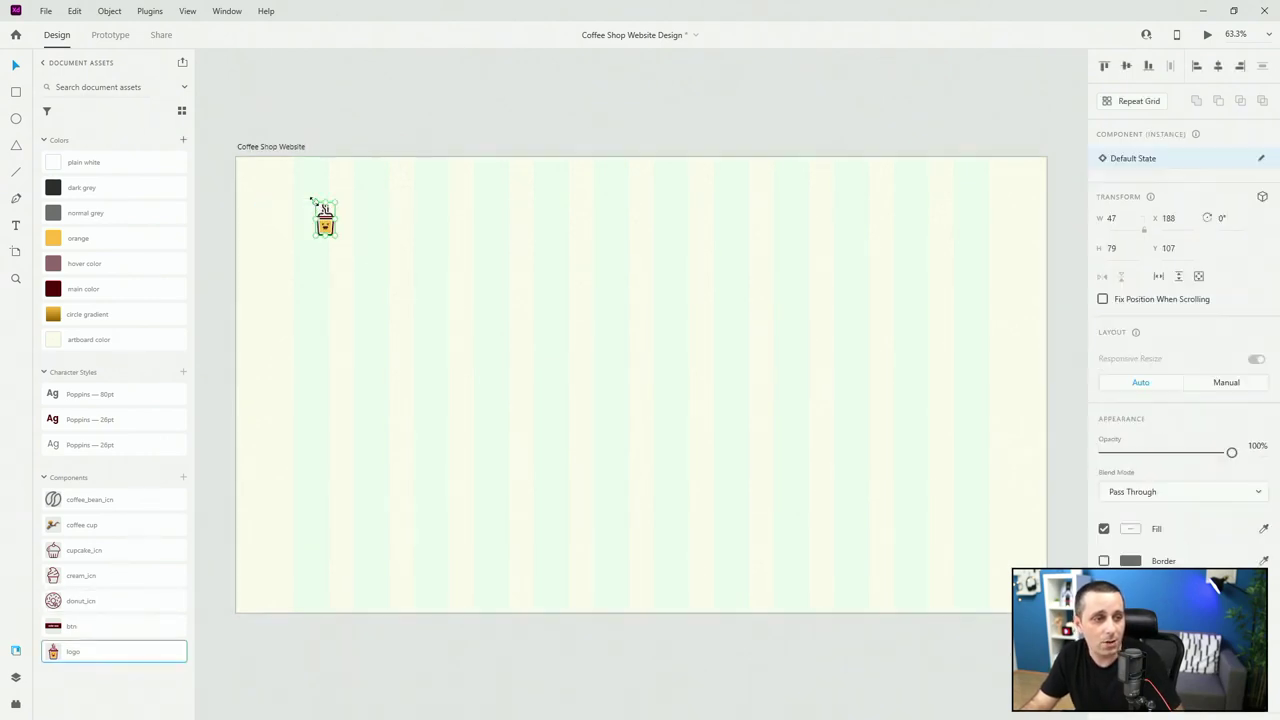
click(261, 150)
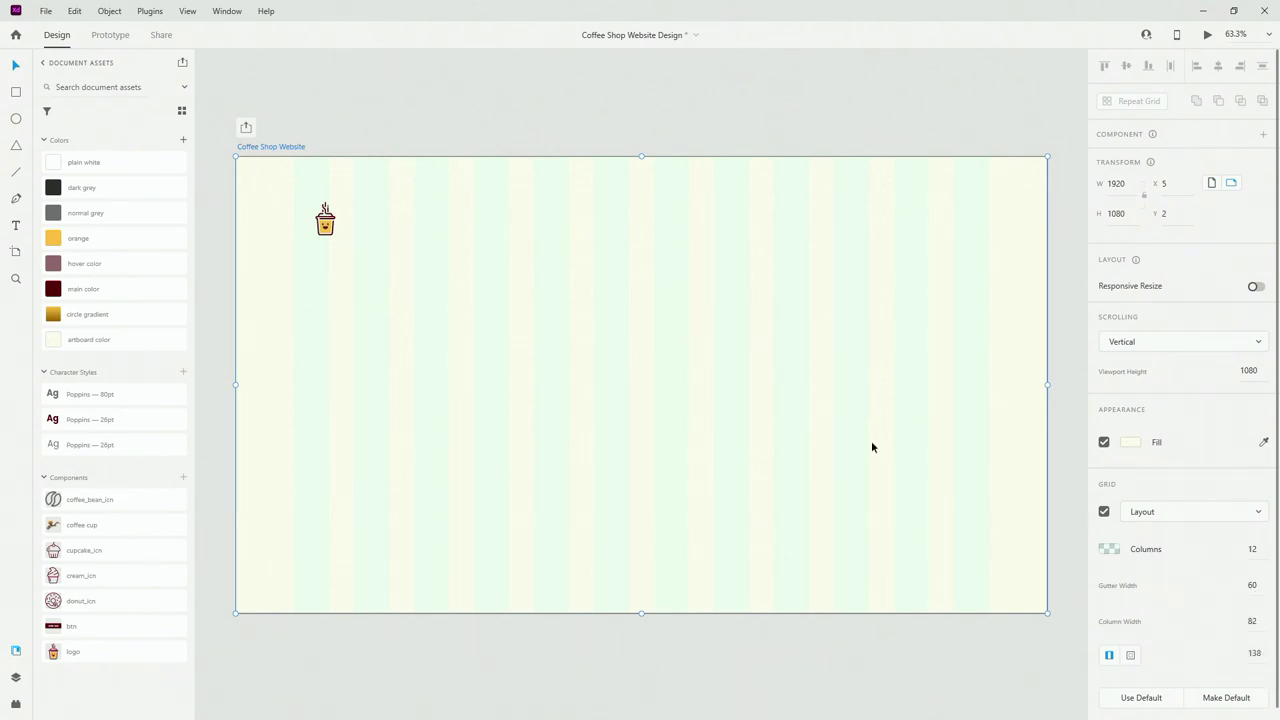
click(330, 221)
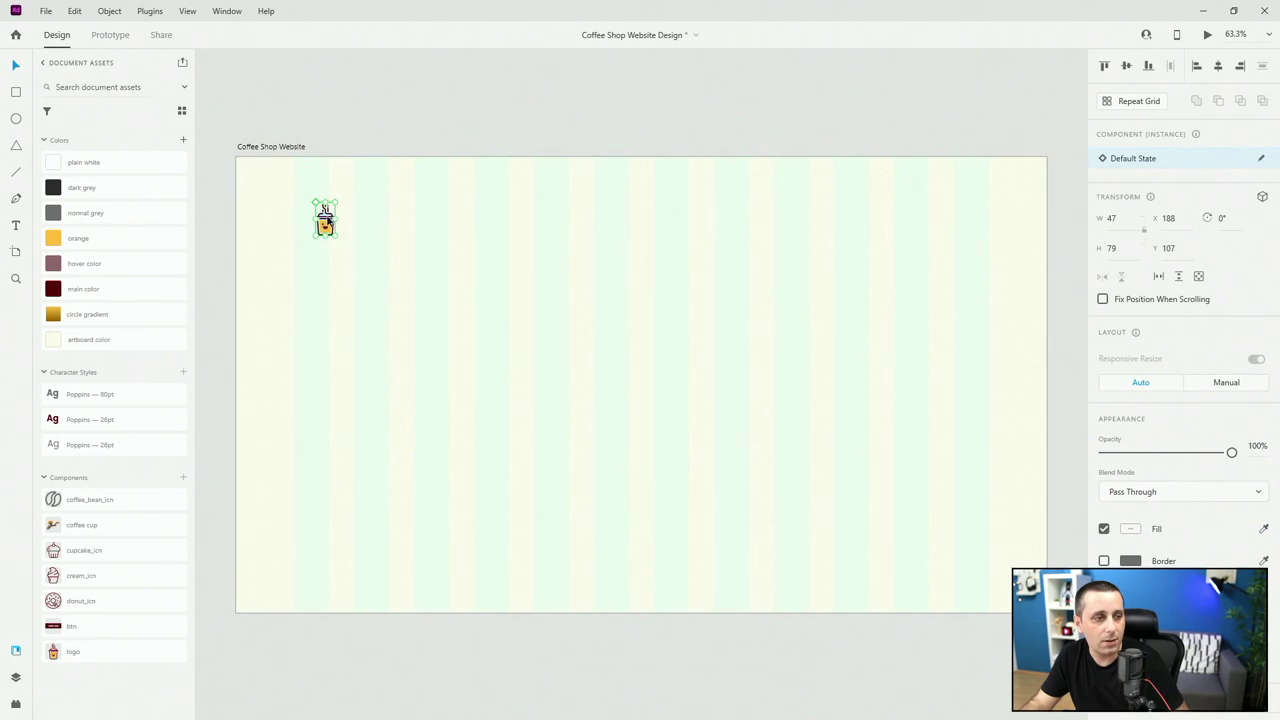
drag(326, 220, 305, 194)
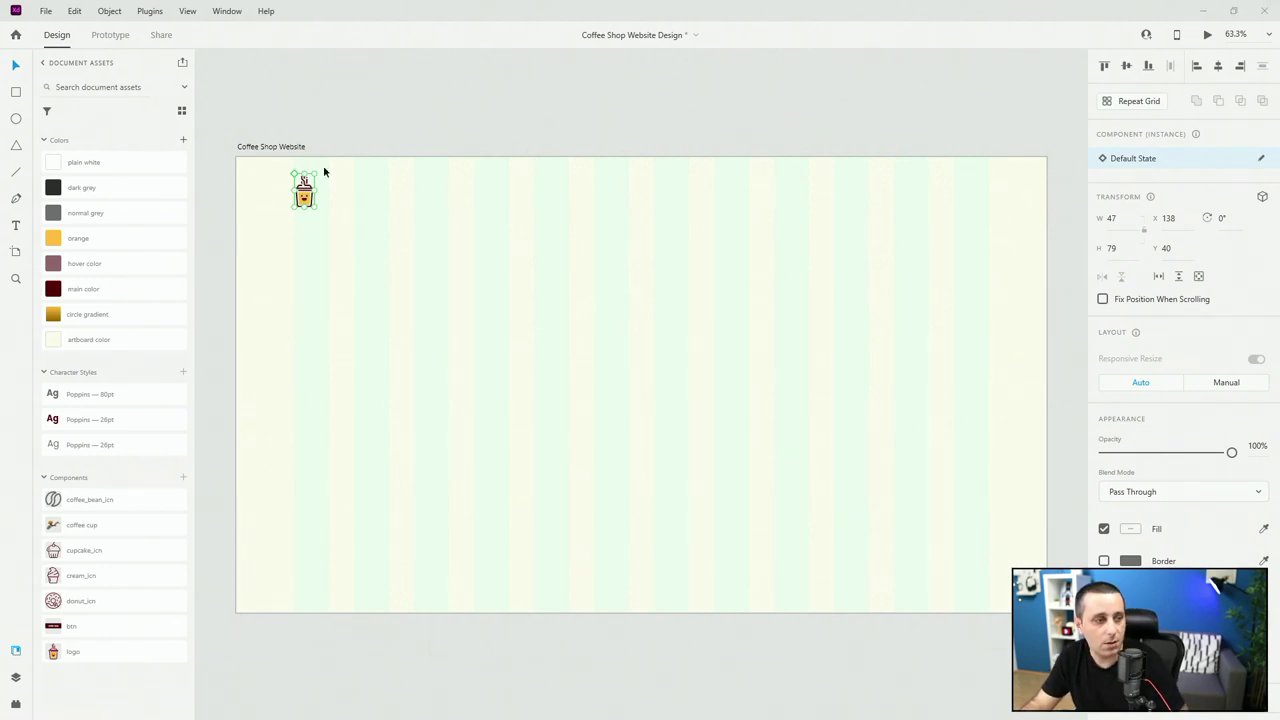
Add the text "Coffee" to the artboard and apply the grey Poppins 26 pt character style to it.
click(15, 229)
click(493, 220)
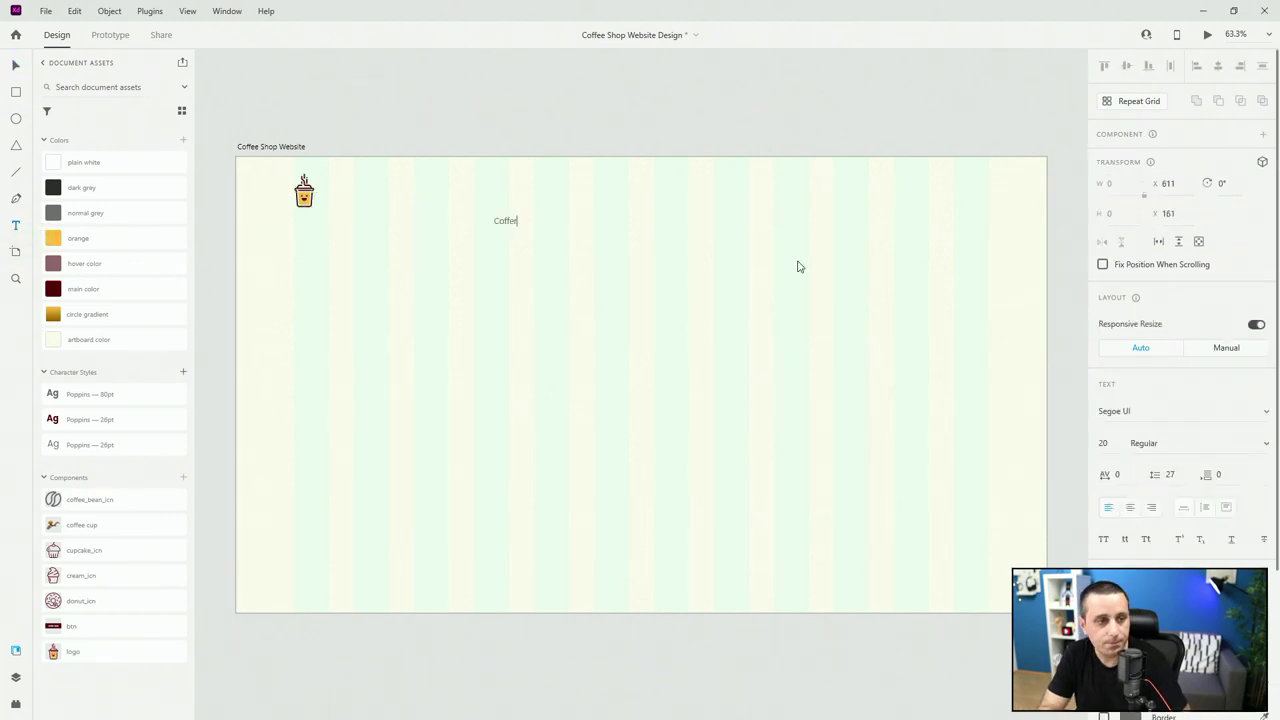
text(Coffee)
key(Escape)
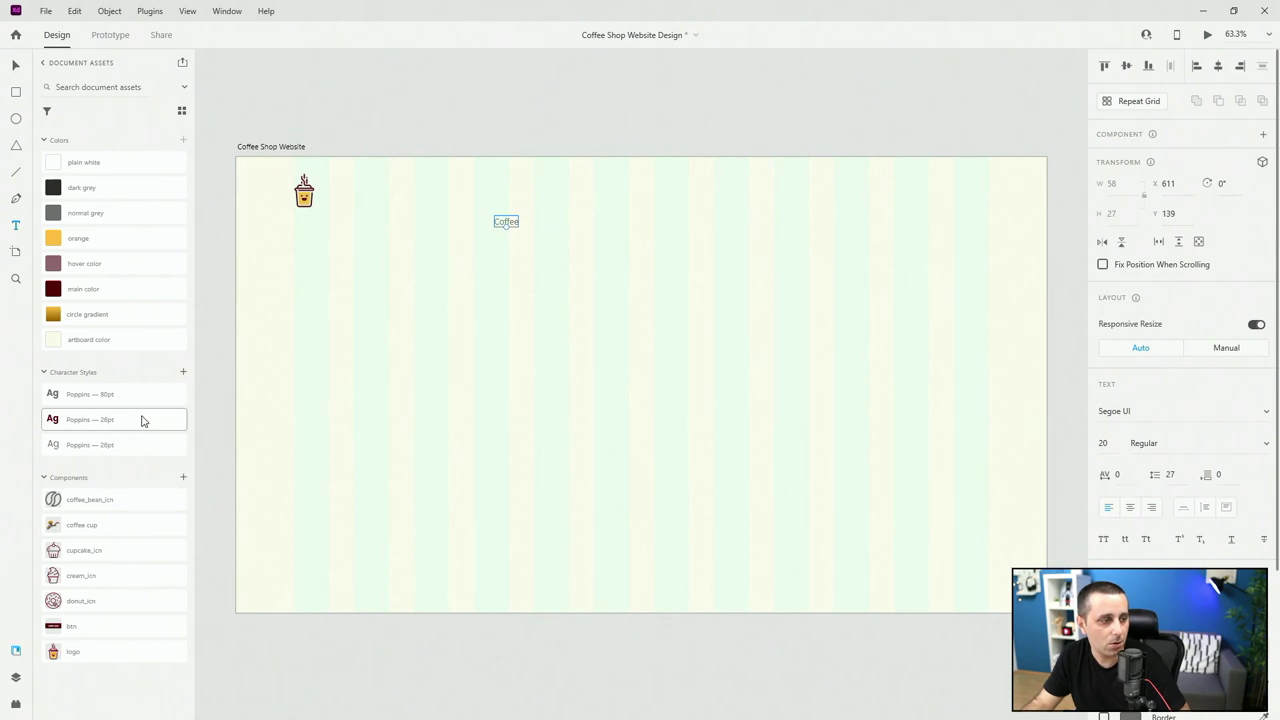
click(127, 442)
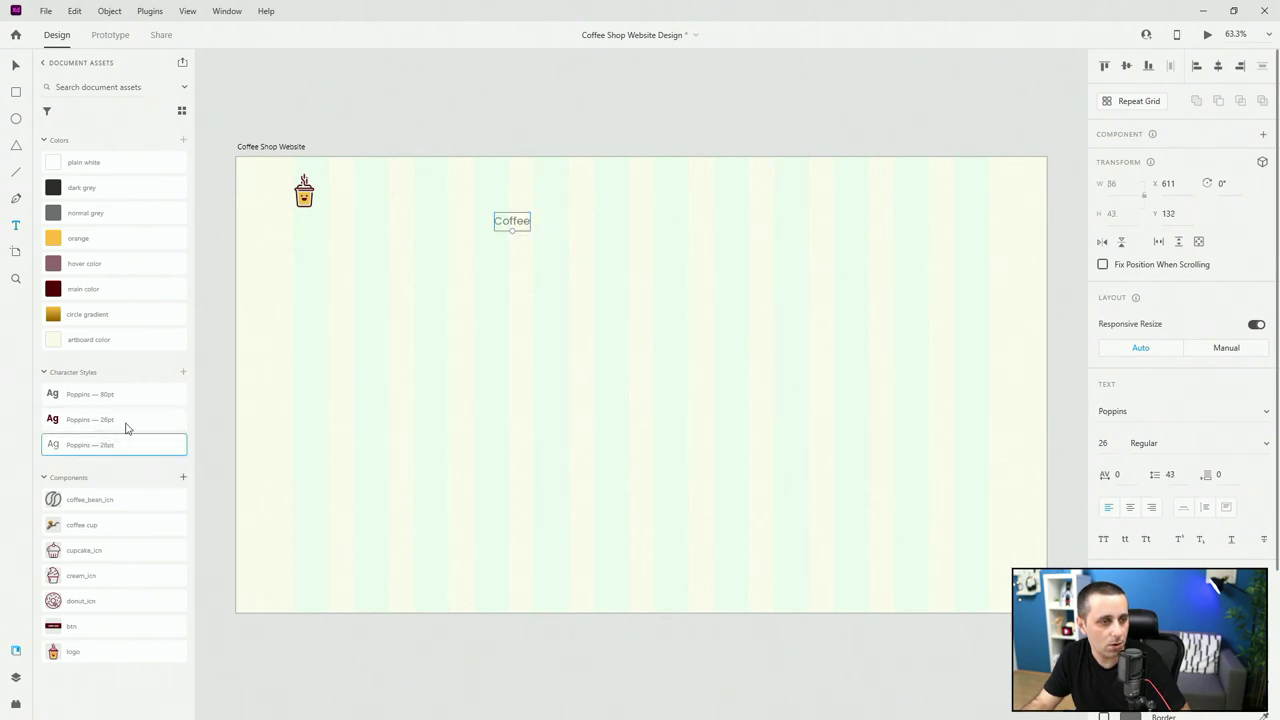
Move the Coffee text to about X 535, Y 58 and align its vertical middle with the logo.
click(15, 64)
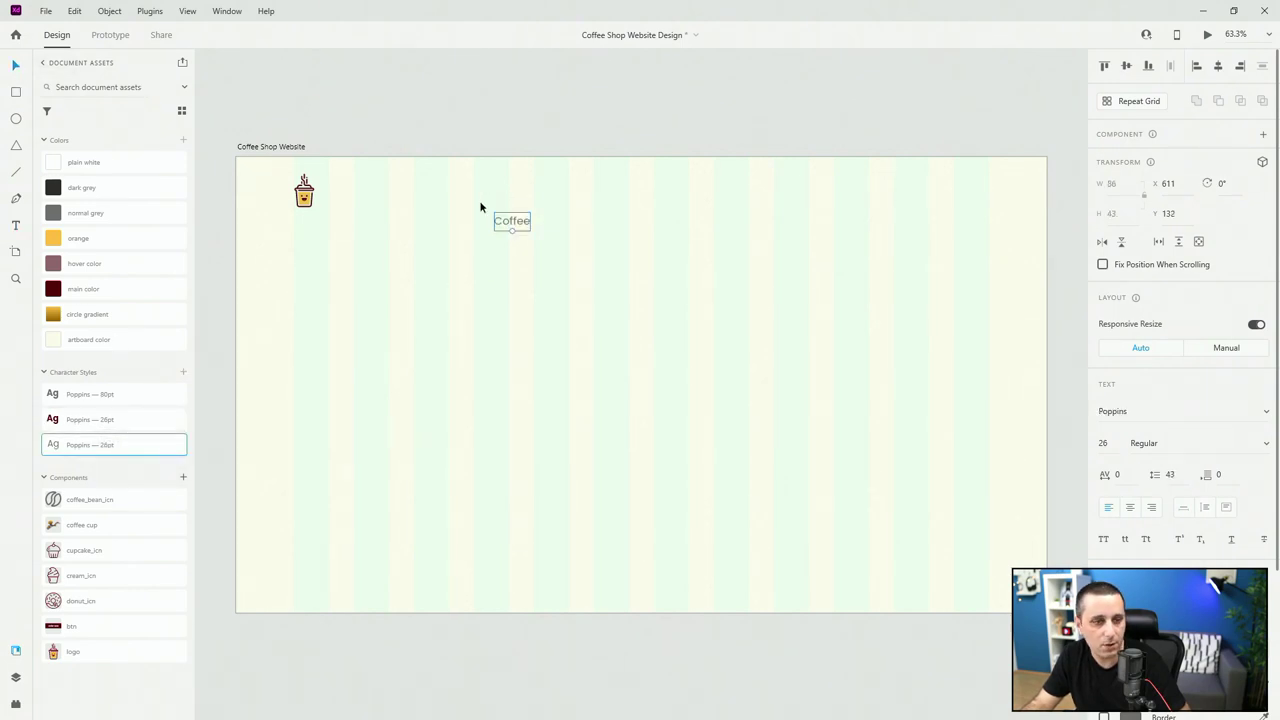
drag(512, 220, 481, 192)
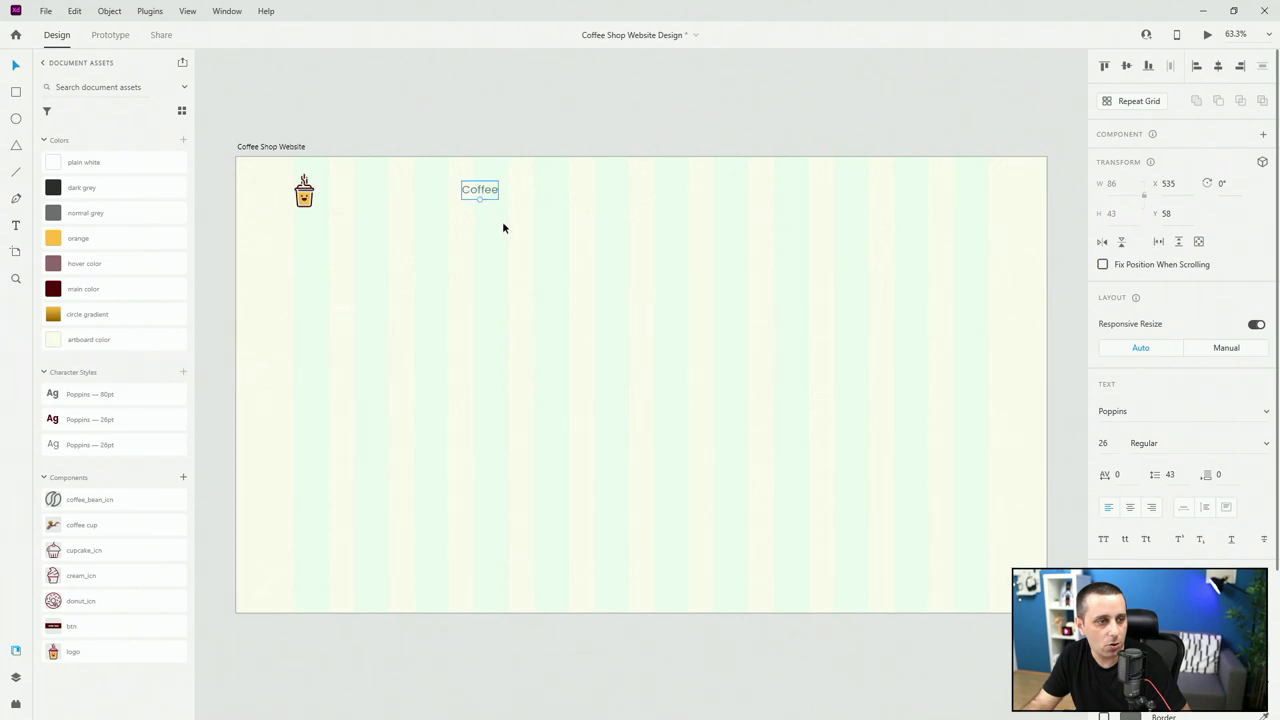
key(ctrl+a)
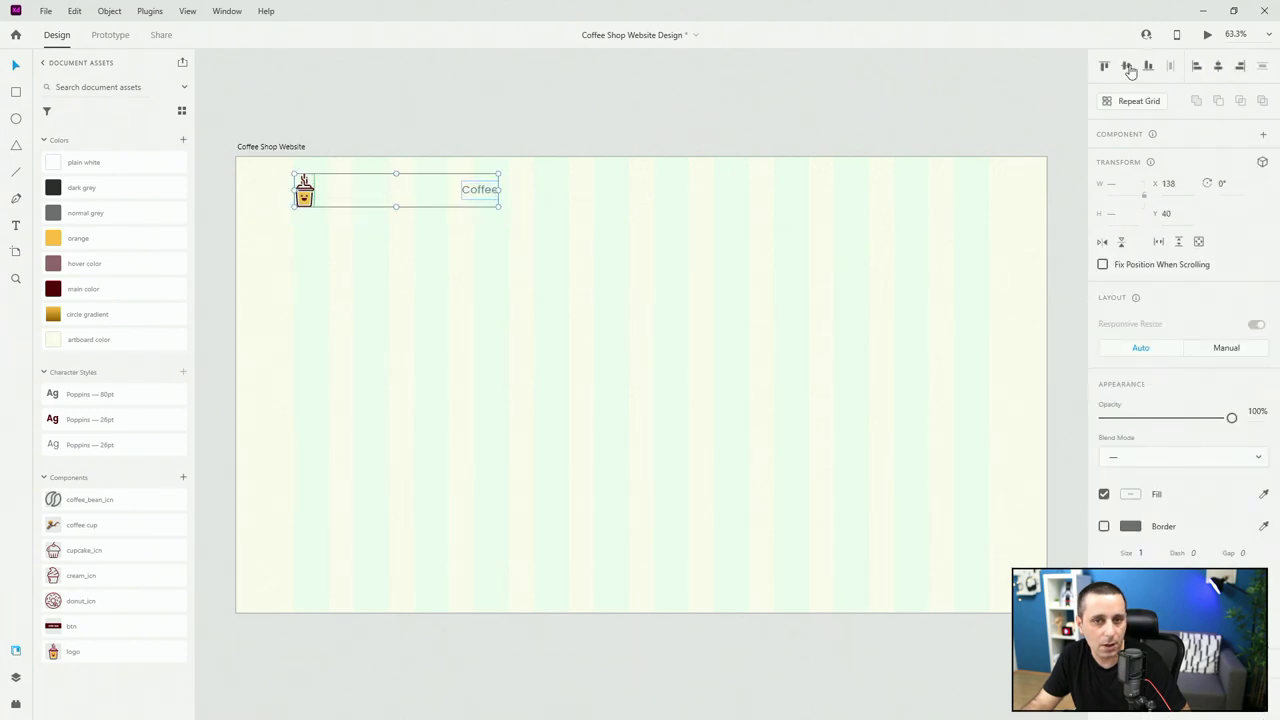
click(403, 280)
Group the Coffee text, name the group "nav", and move it below the logo in the layer order.
click(477, 193)
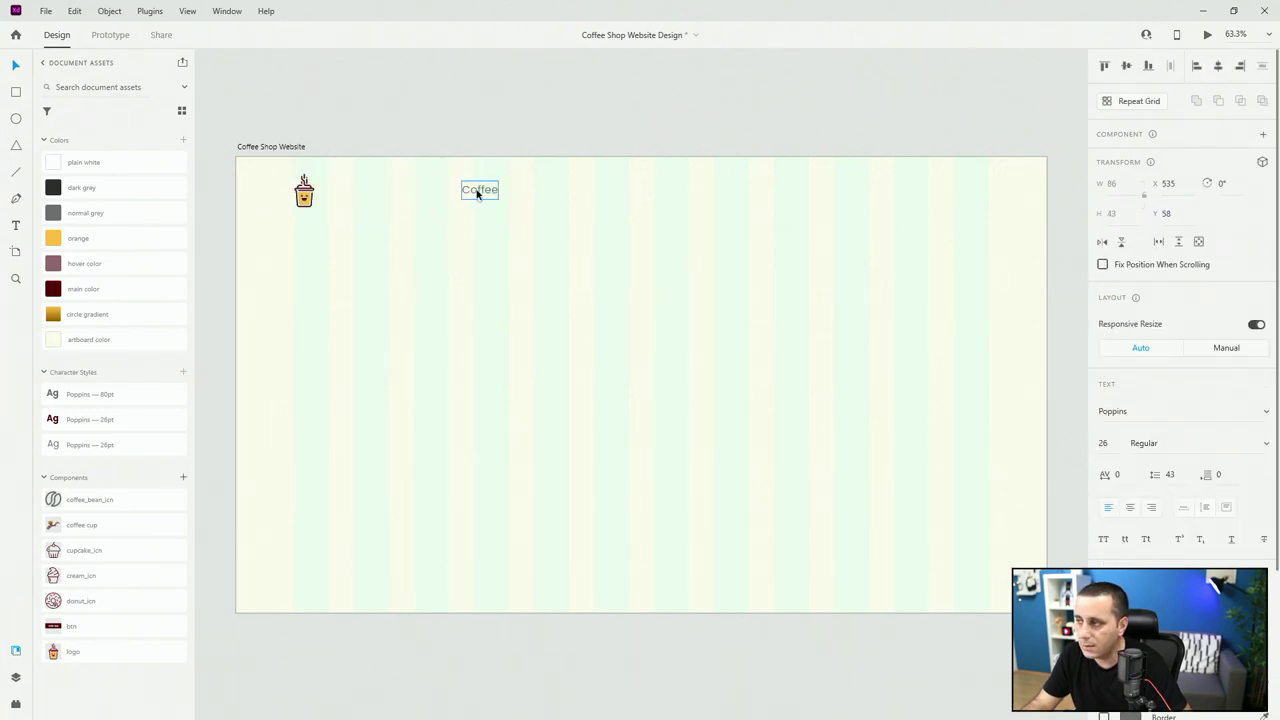
key(ctrl+g)
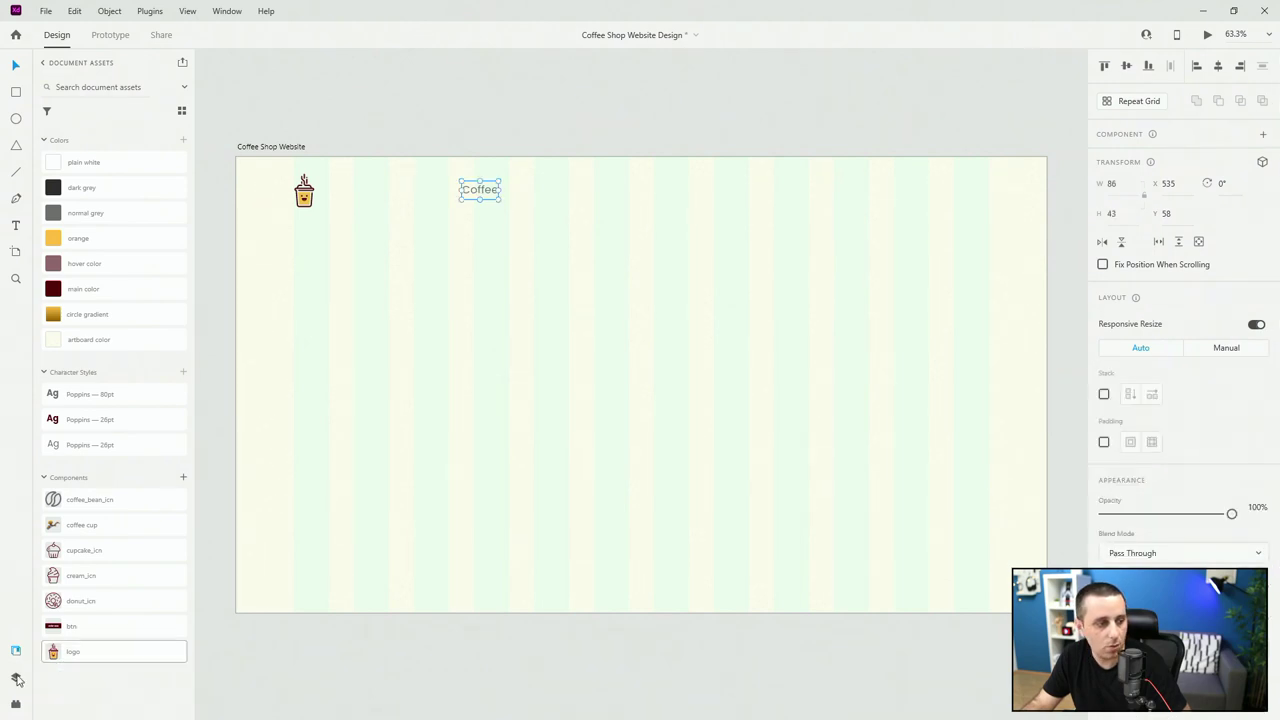
click(15, 677)
double_click(70, 113)
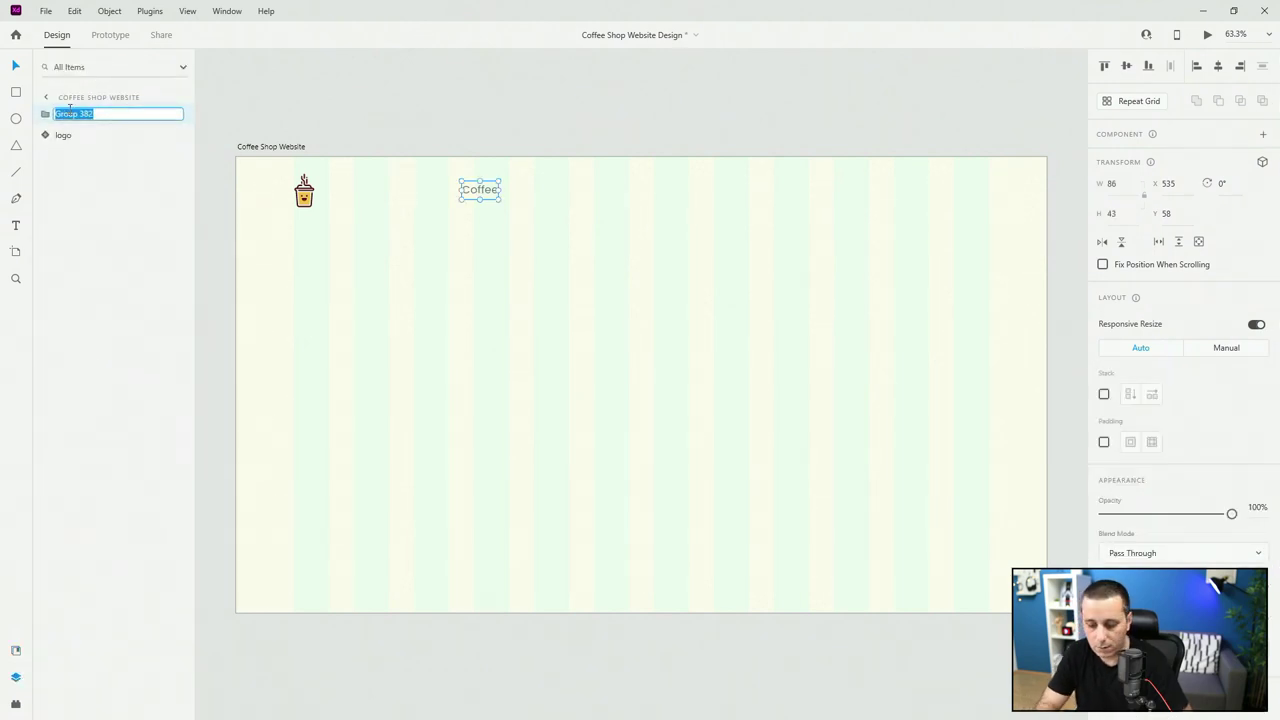
text(nav)
key(Return)
drag(68, 114, 78, 147)
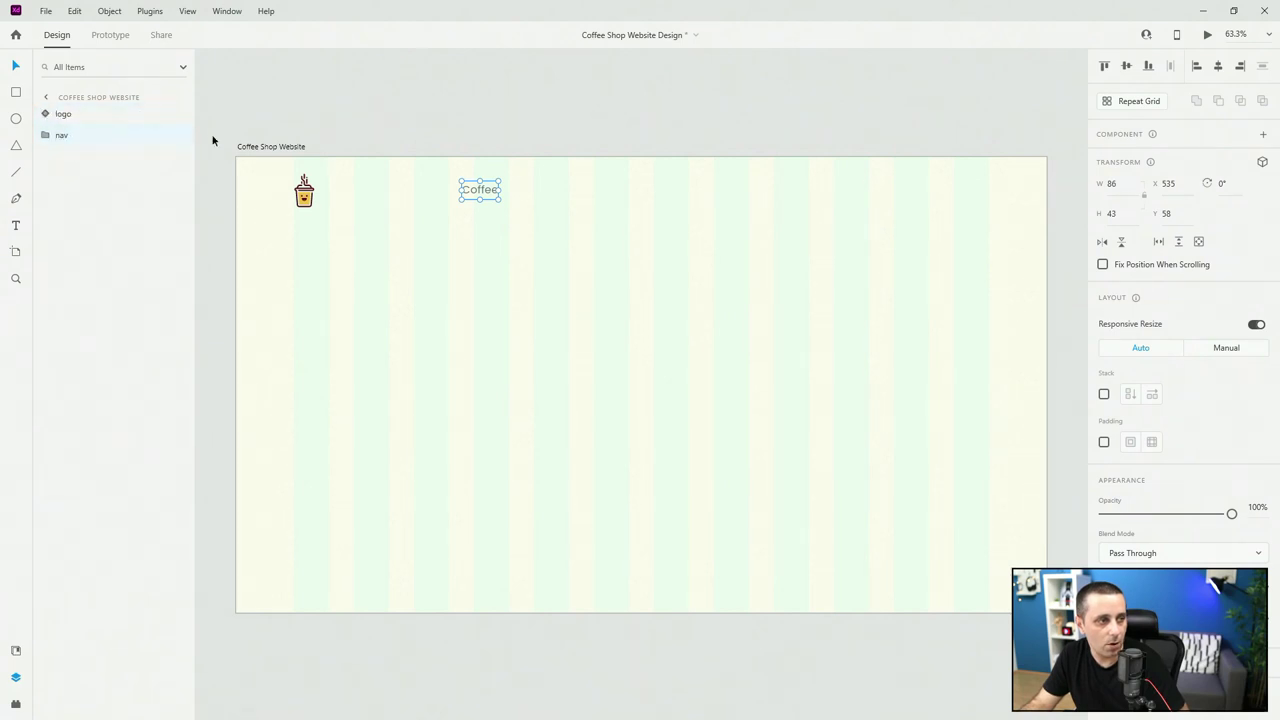
Make the nav group a horizontal stack and duplicate the Coffee text inside it.
click(1104, 394)
click(45, 134)
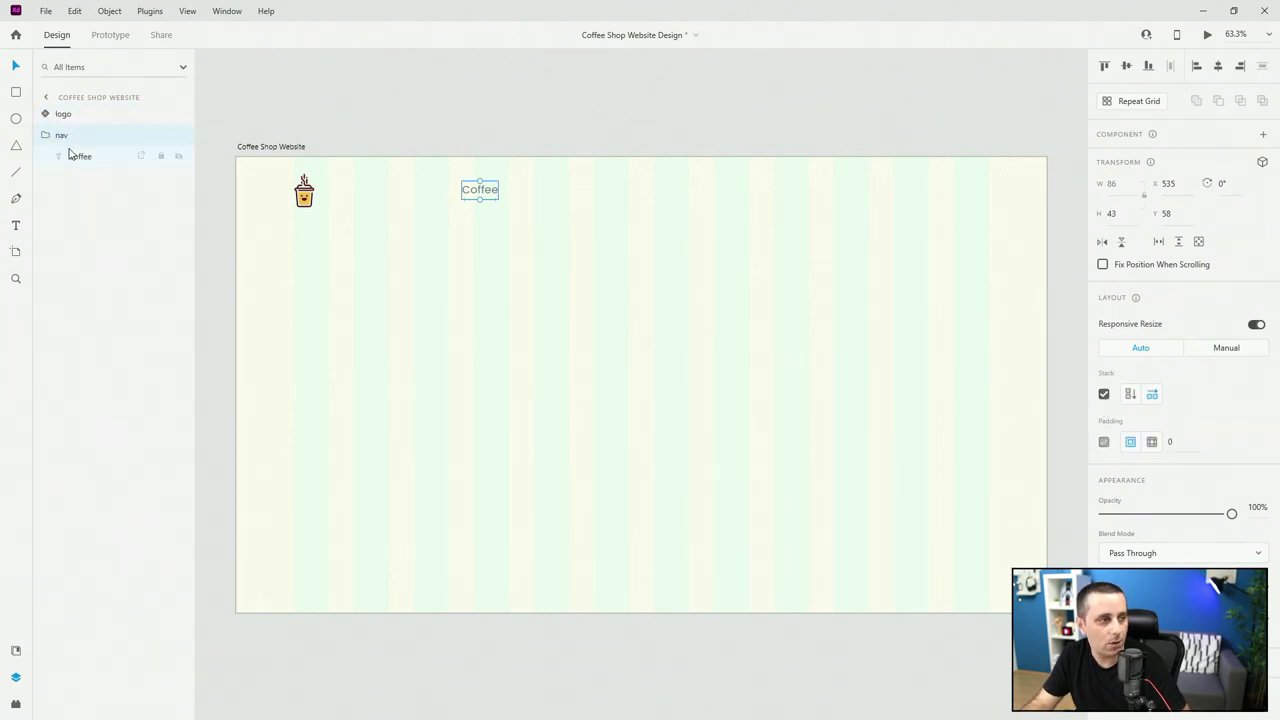
click(70, 155)
key(ctrl+d)
Set the spacing between the nav stack's items to 60.
click(66, 135)
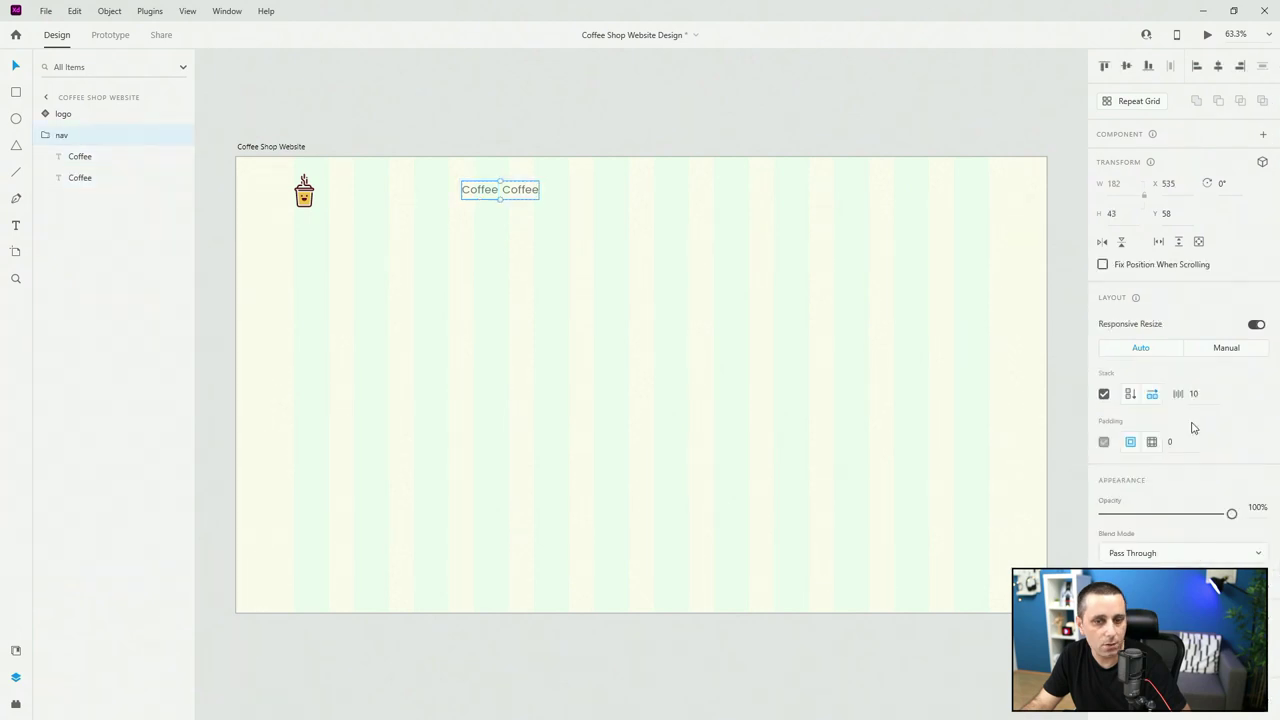
click(1200, 395)
text(60)
key(Return)
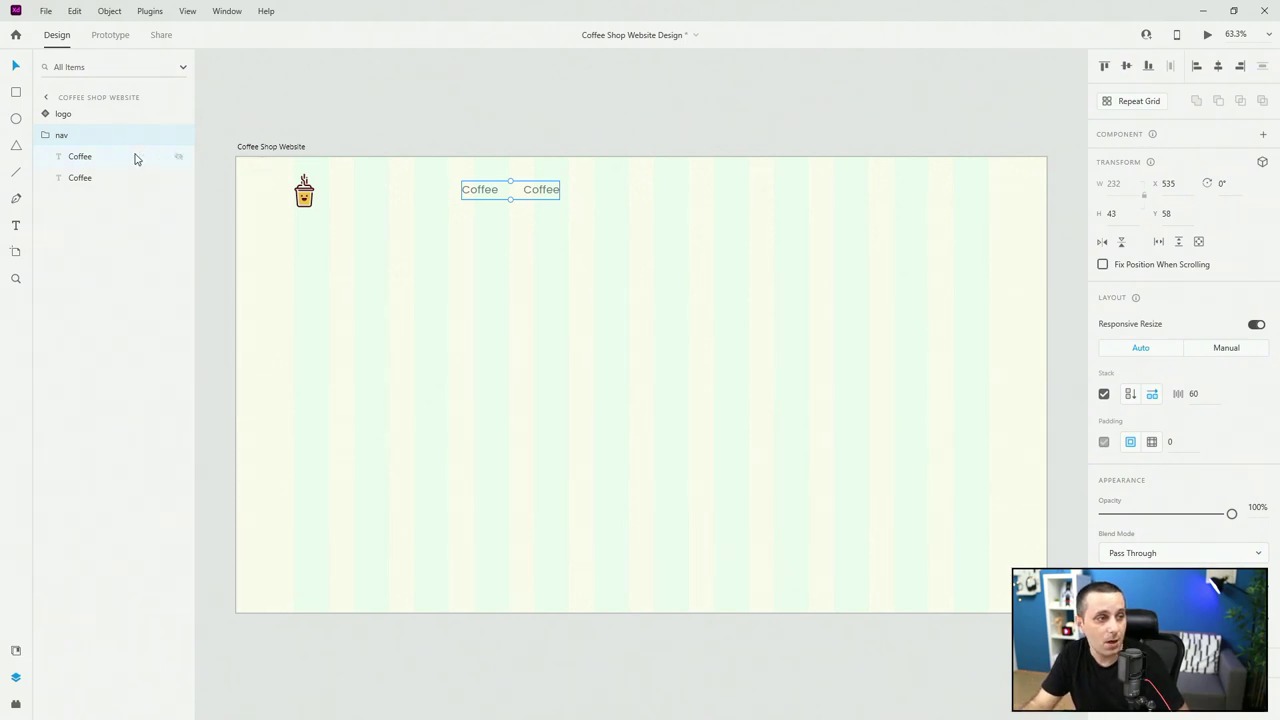
Change the second Coffee item in the nav to "Tea".
click(90, 178)
double_click(544, 192)
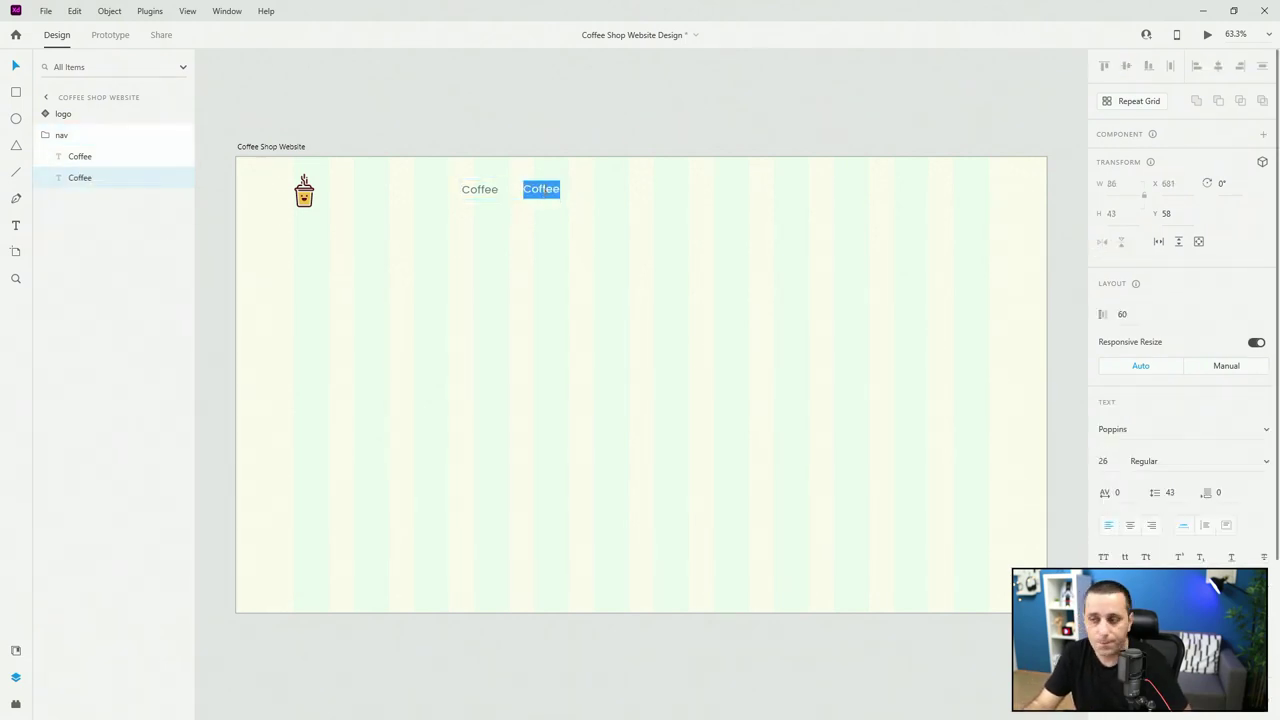
text(Tea)
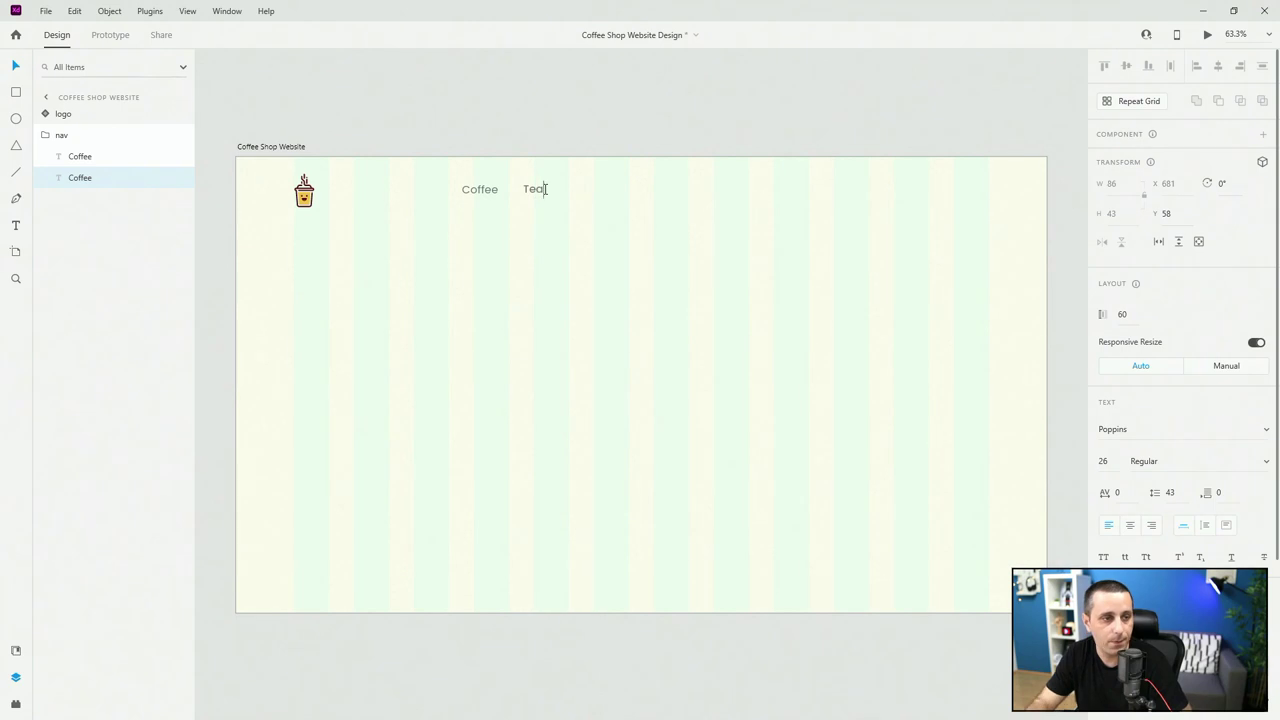
key(Escape)
Duplicate the Tea item in the nav and change the copy's text to "Cookies".
key(ctrl+d)
double_click(579, 193)
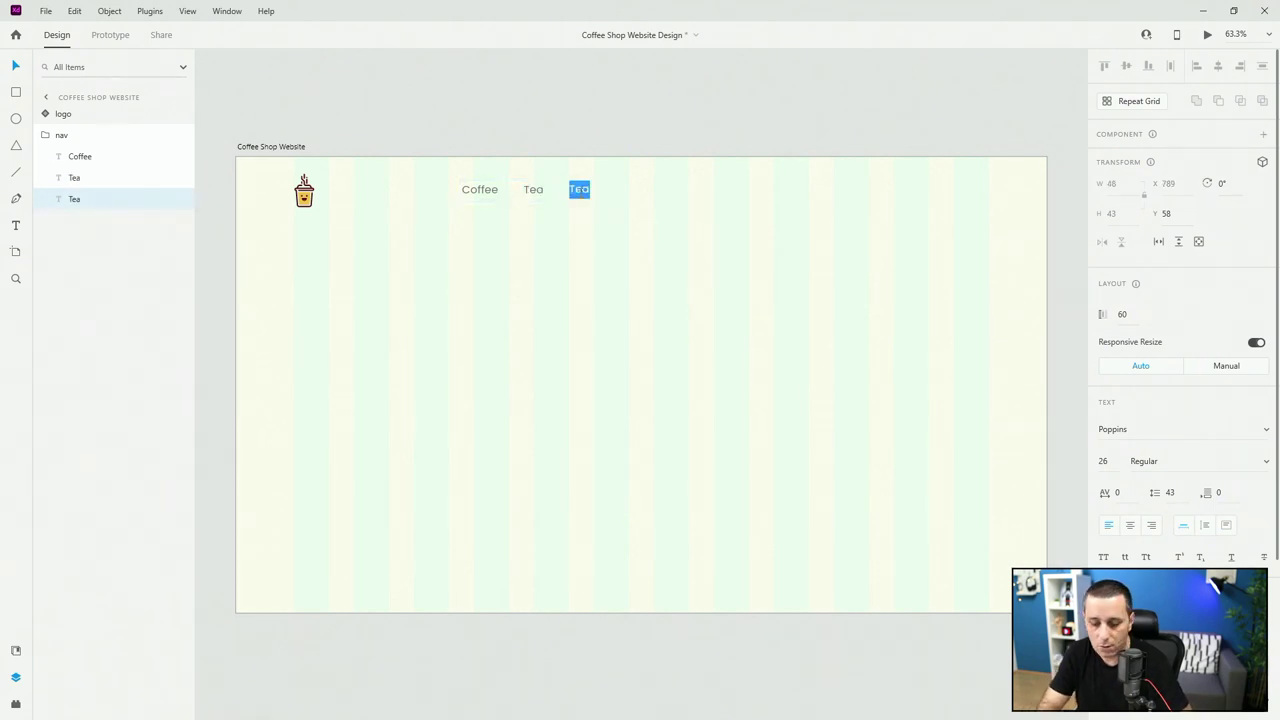
text(Cookies)
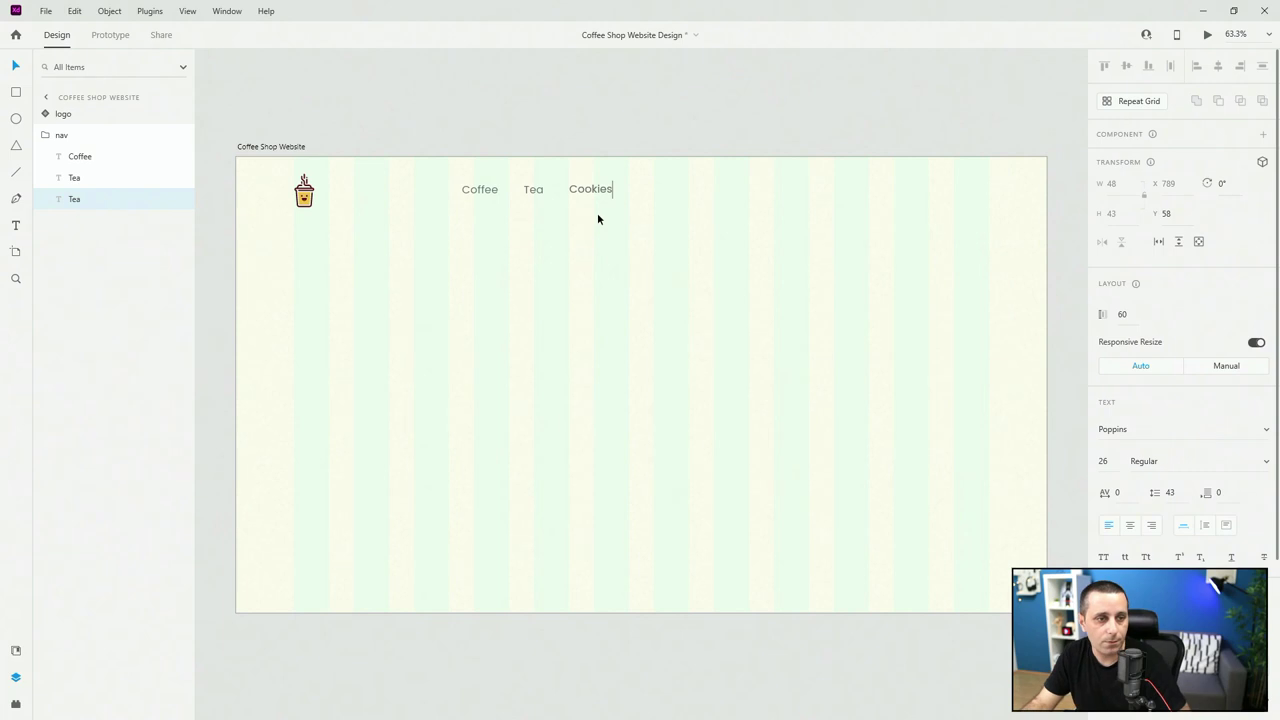
key(Escape)
Duplicate the Cookies item in the nav and change the copy's text to "Waffles".
key(ctrl+d)
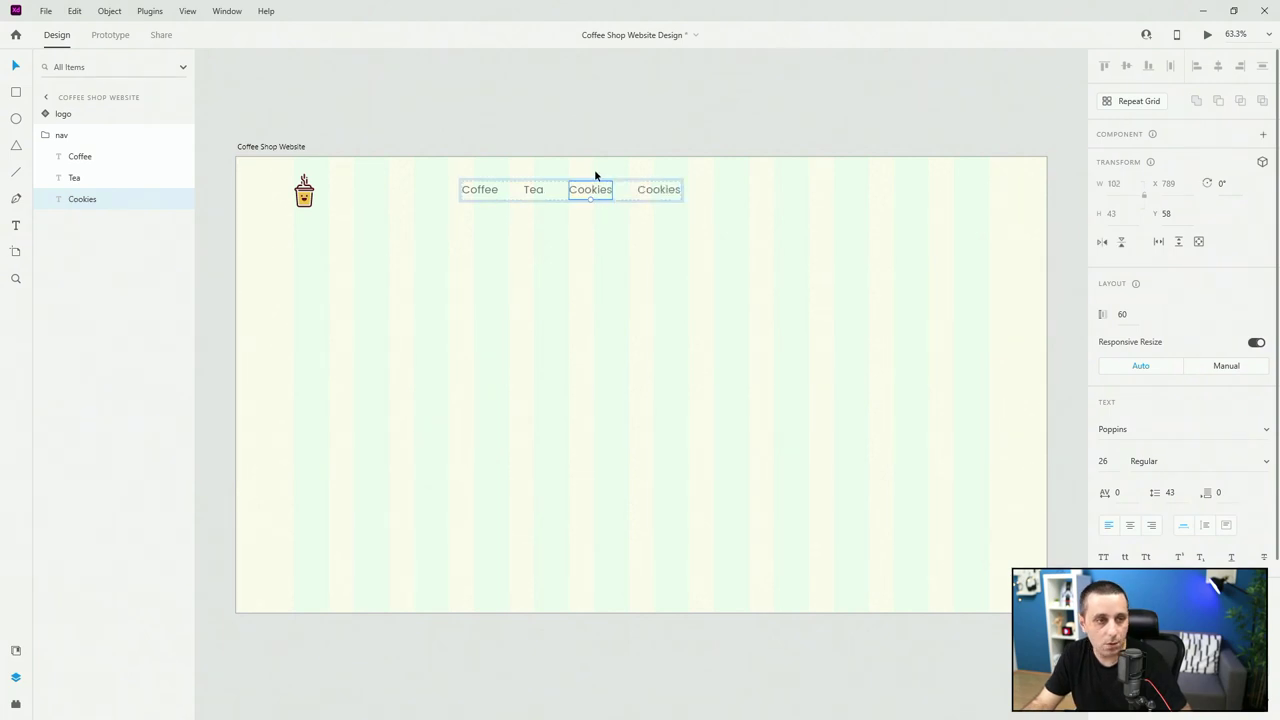
double_click(660, 189)
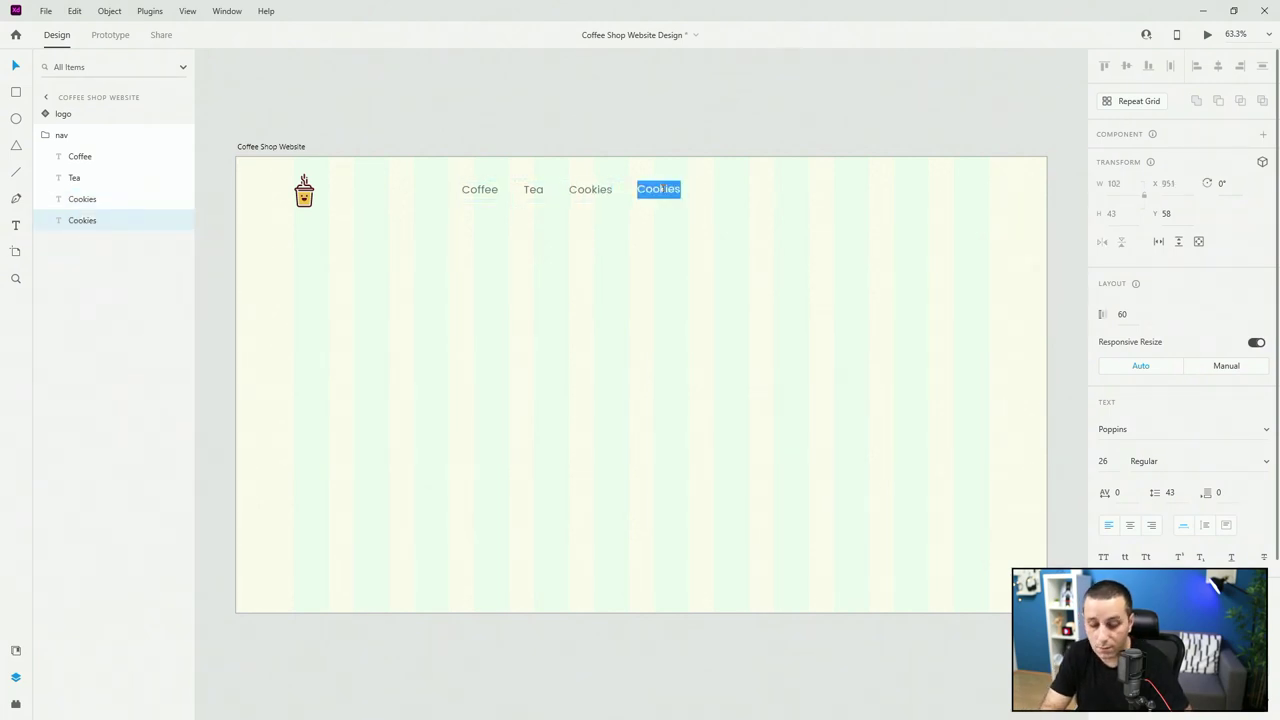
text(Waffles)
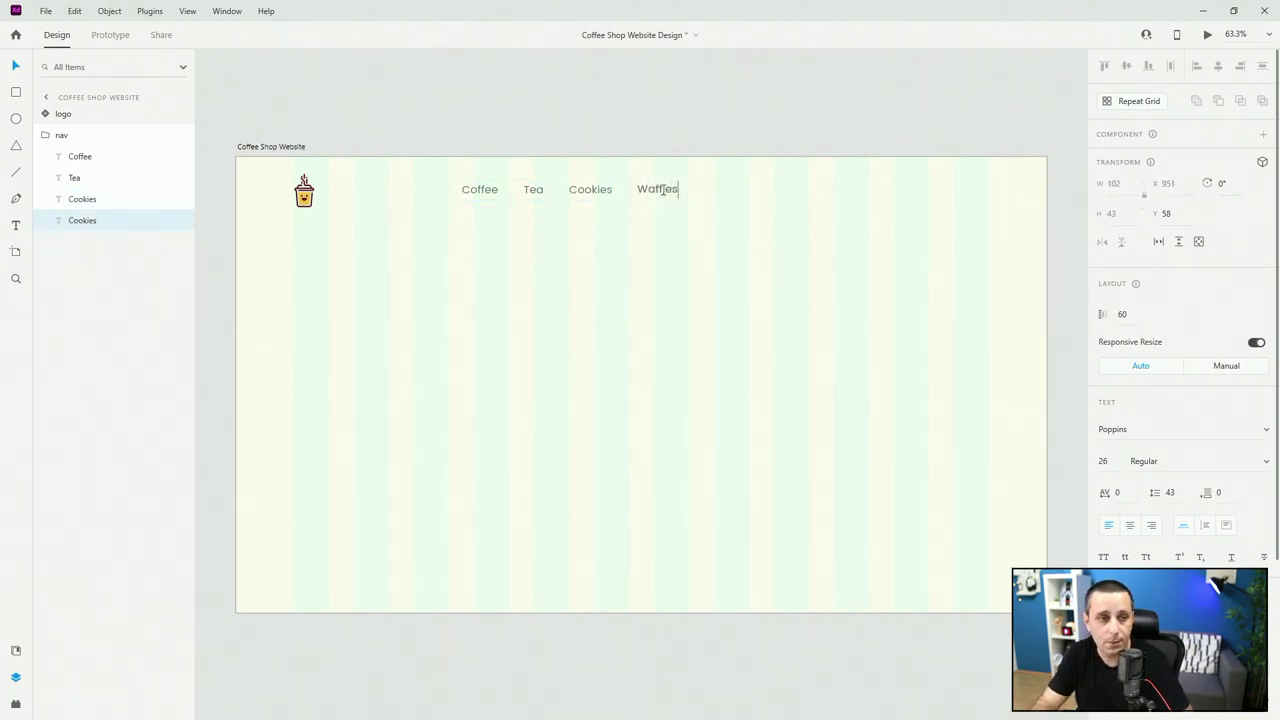
key(Escape)
Duplicate the Waffles item in the nav and change the copy's text to "Sandwiches".
key(ctrl+d)
double_click(720, 190)
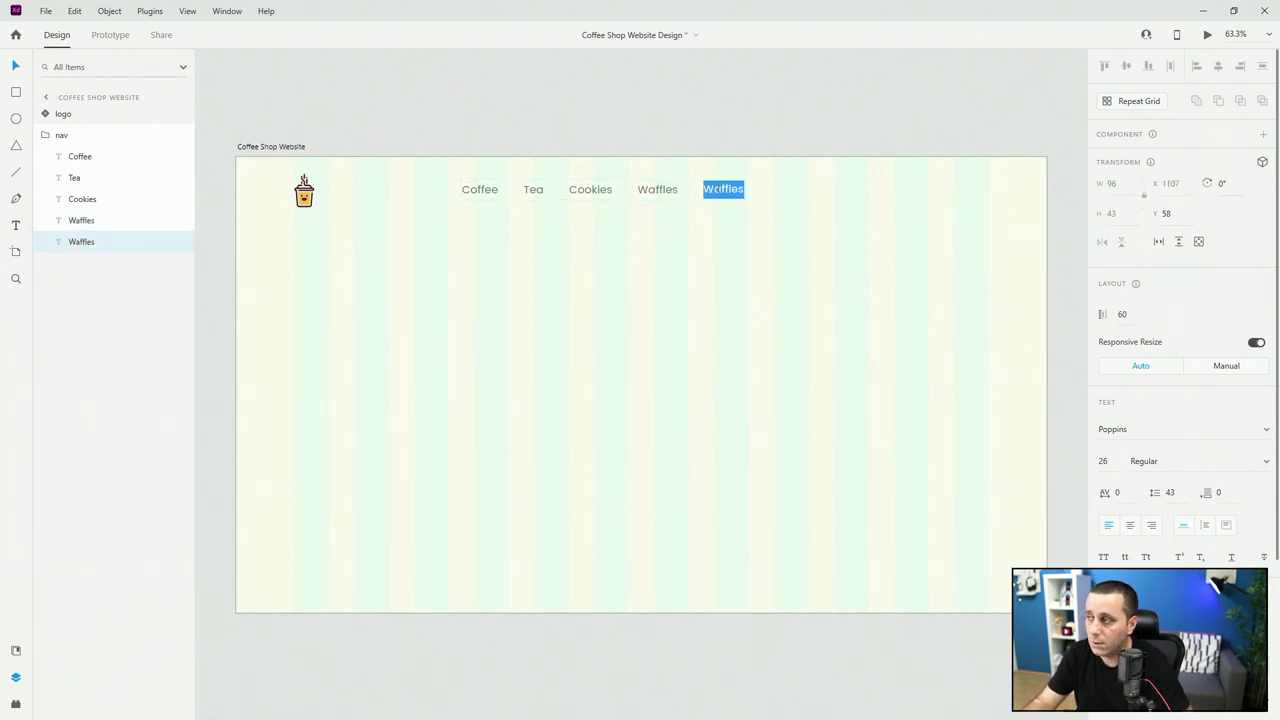
text(Sandw)
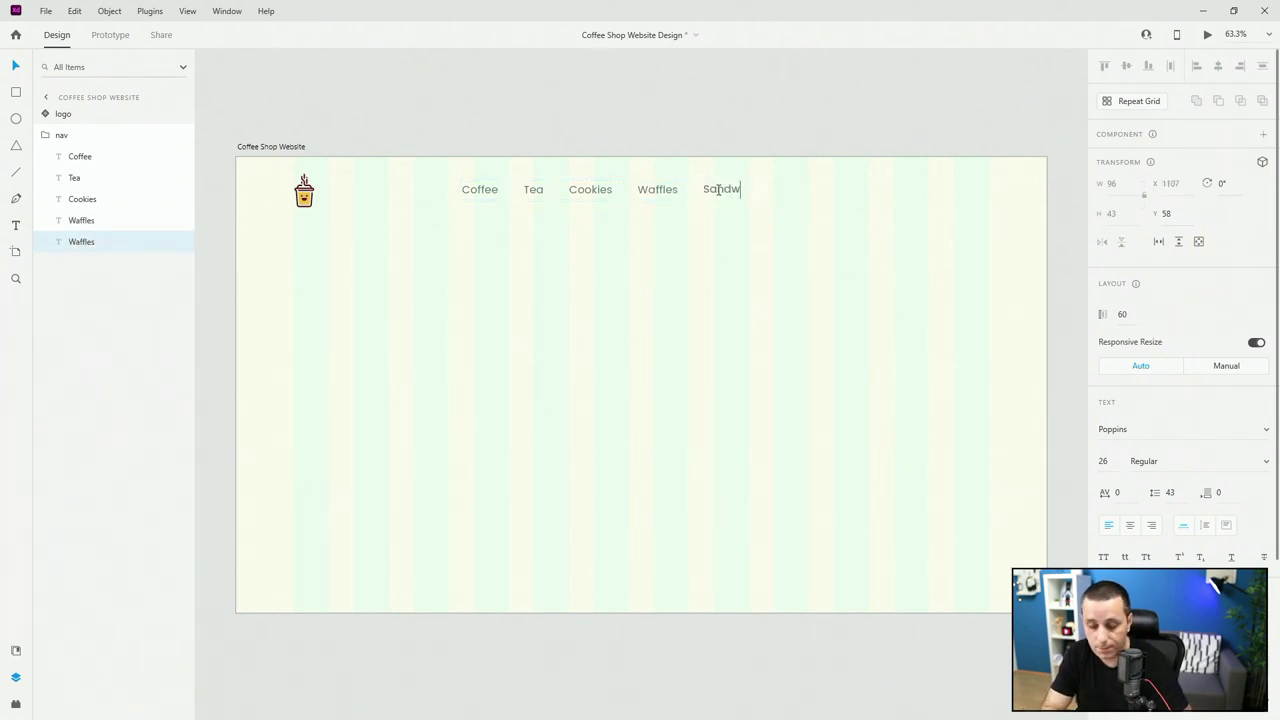
key(BackSpace)
key(BackSpace)
key(BackSpace)
text(ndwiched)
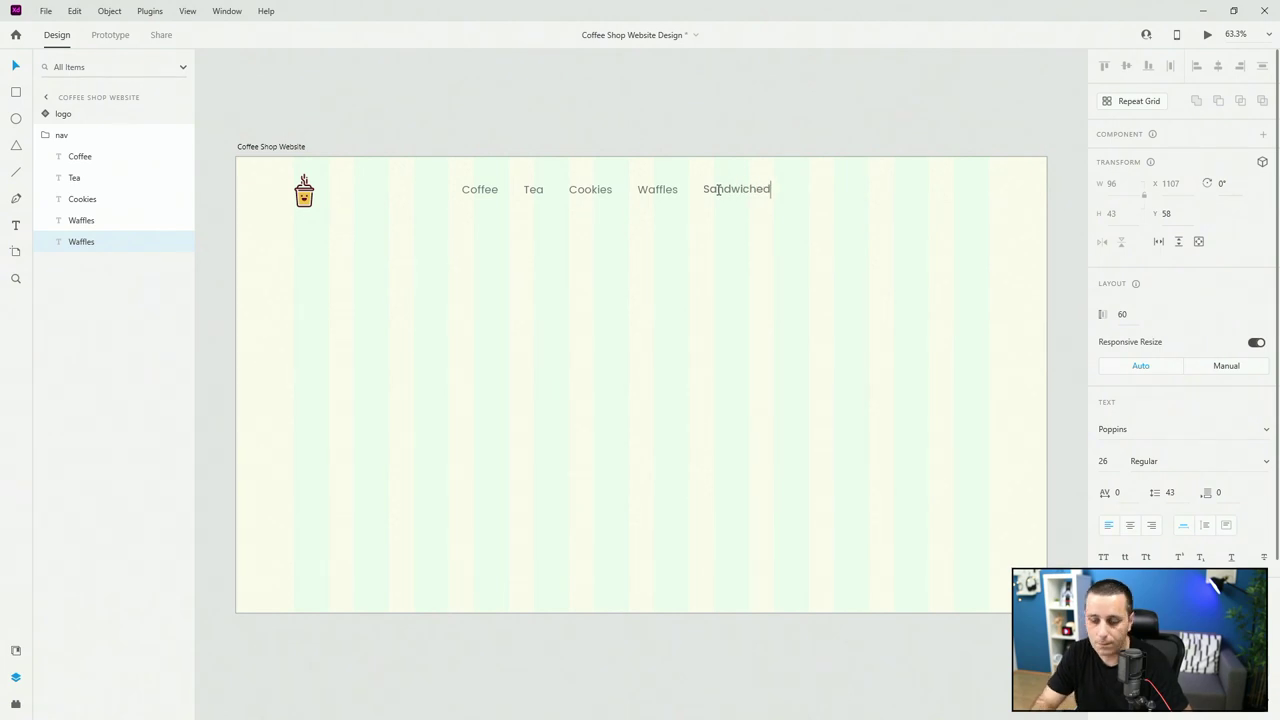
key(BackSpace)
text(s)
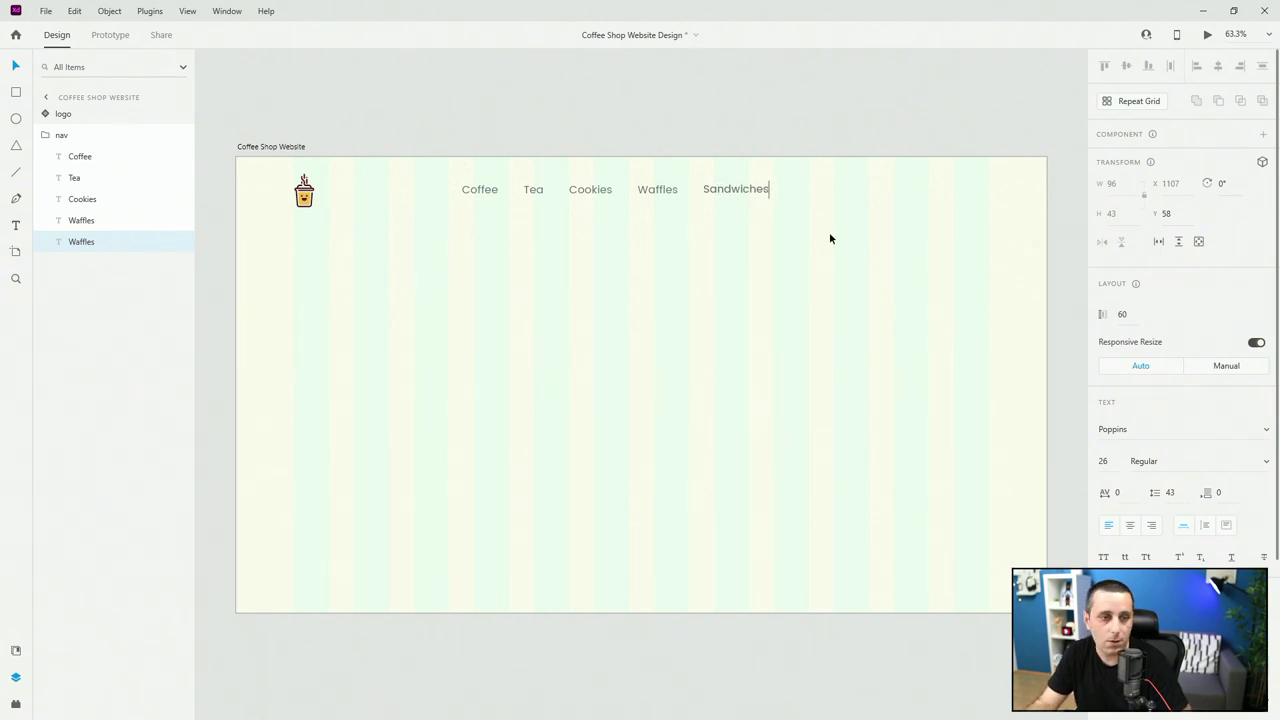
key(Escape)
Duplicate the Sandwiches item in the nav and change the copy's text to "Contact Us".
key(ctrl+d)
double_click(810, 196)
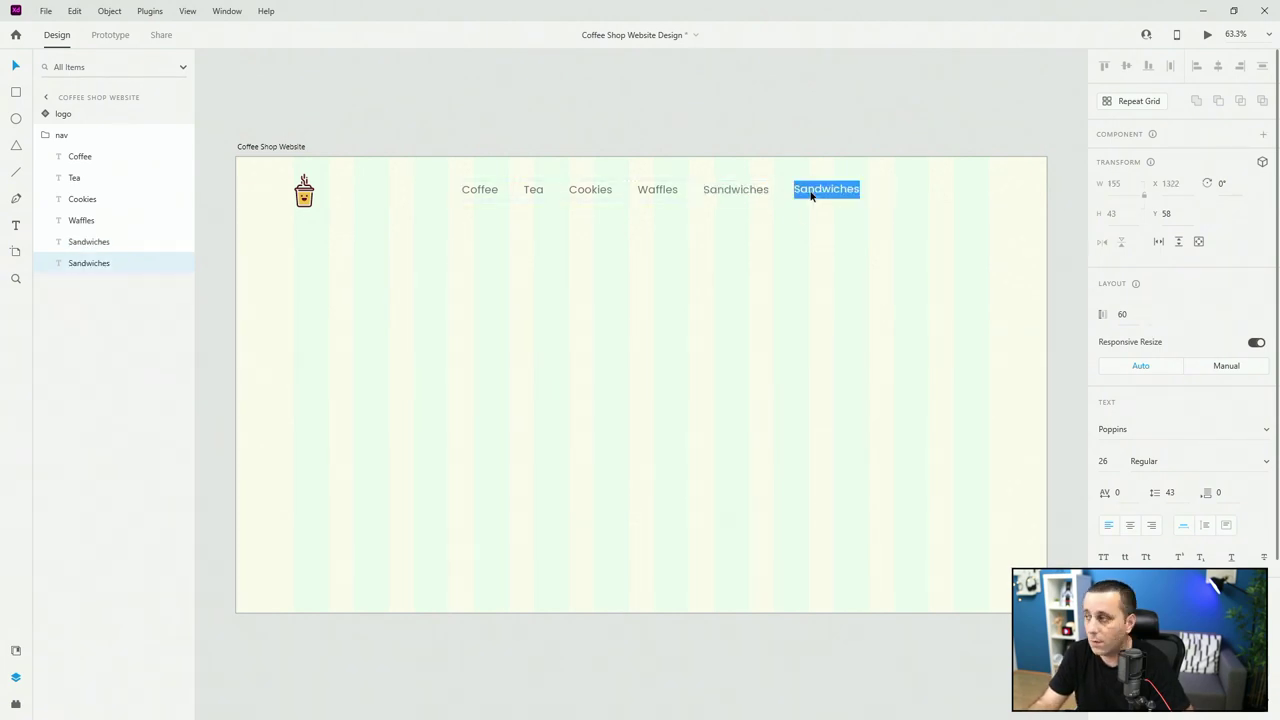
text(Contac)
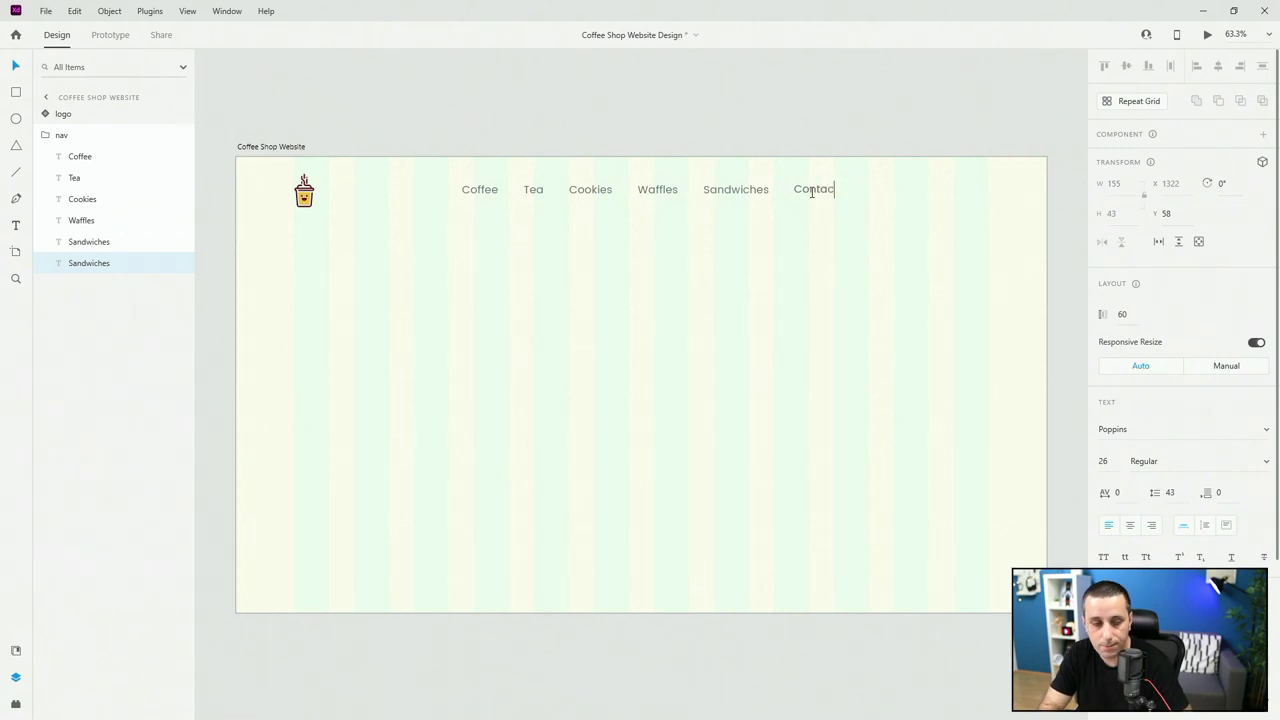
text(t Us)
key(Escape)
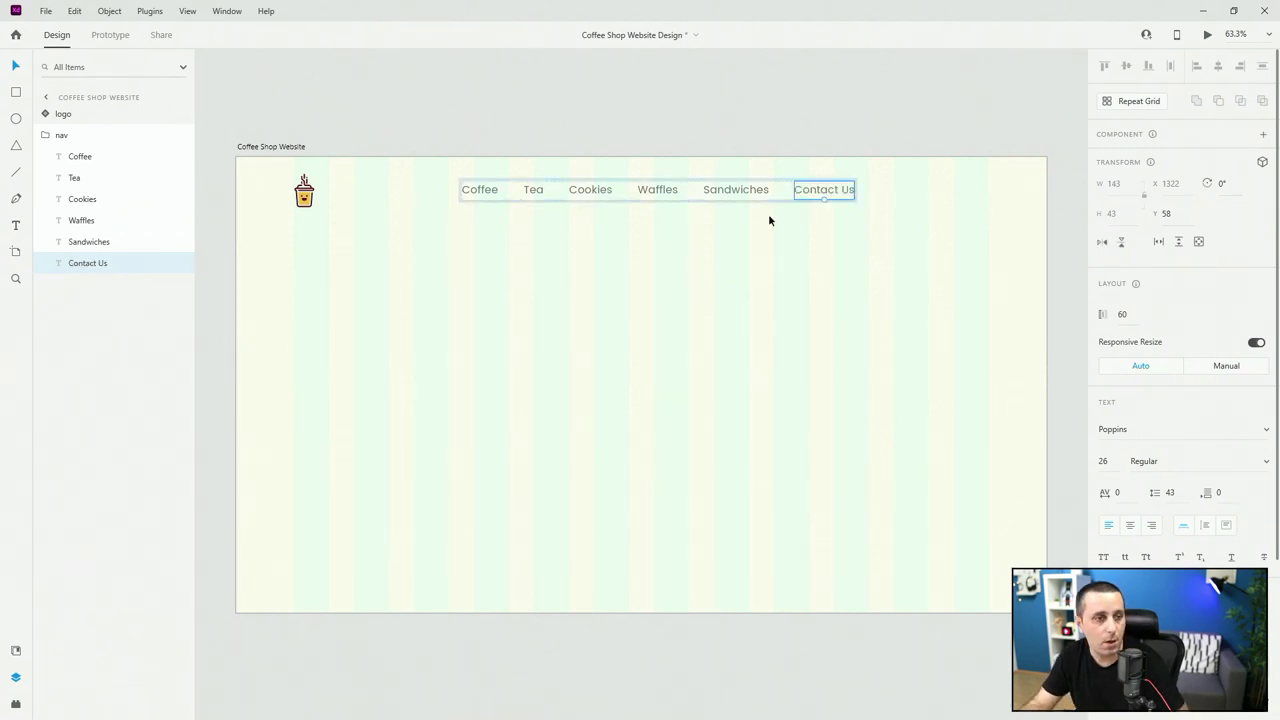
Paste a copy of the Contact Us text outside the nav group, move it to X 1620 and change its text to "Order Now".
click(45, 140)
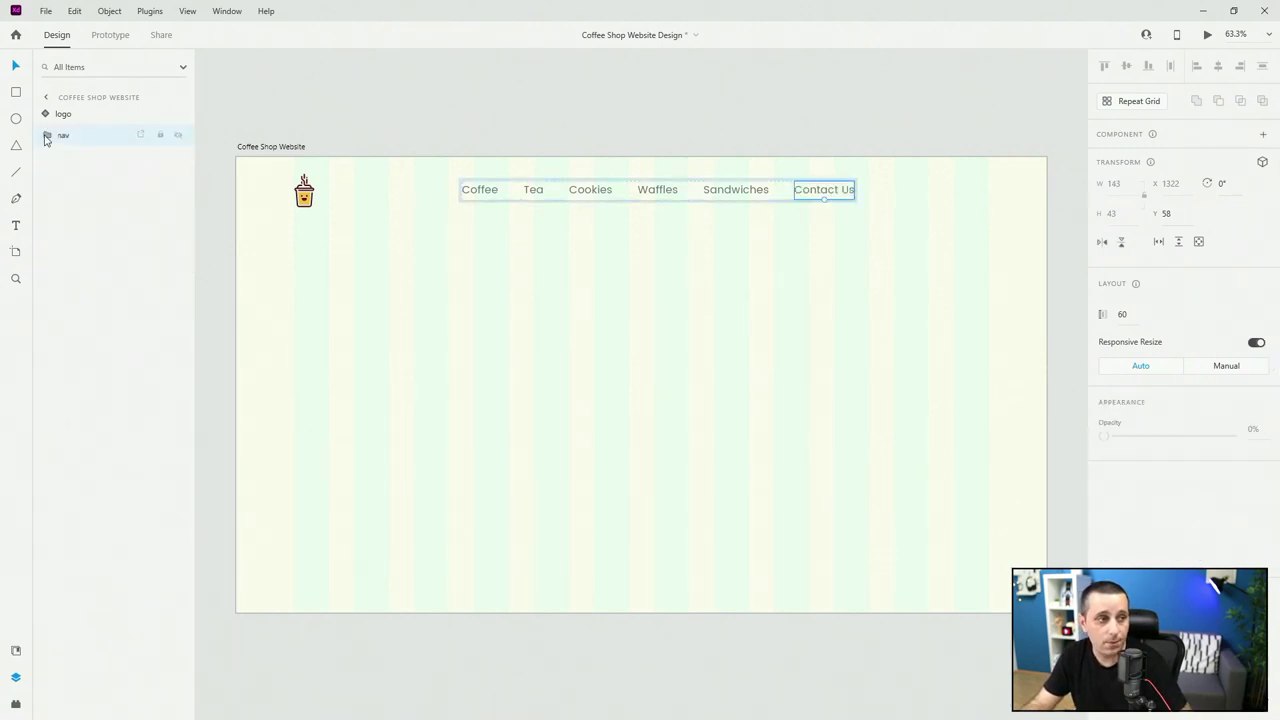
key(ctrl+x)
key(ctrl+v)
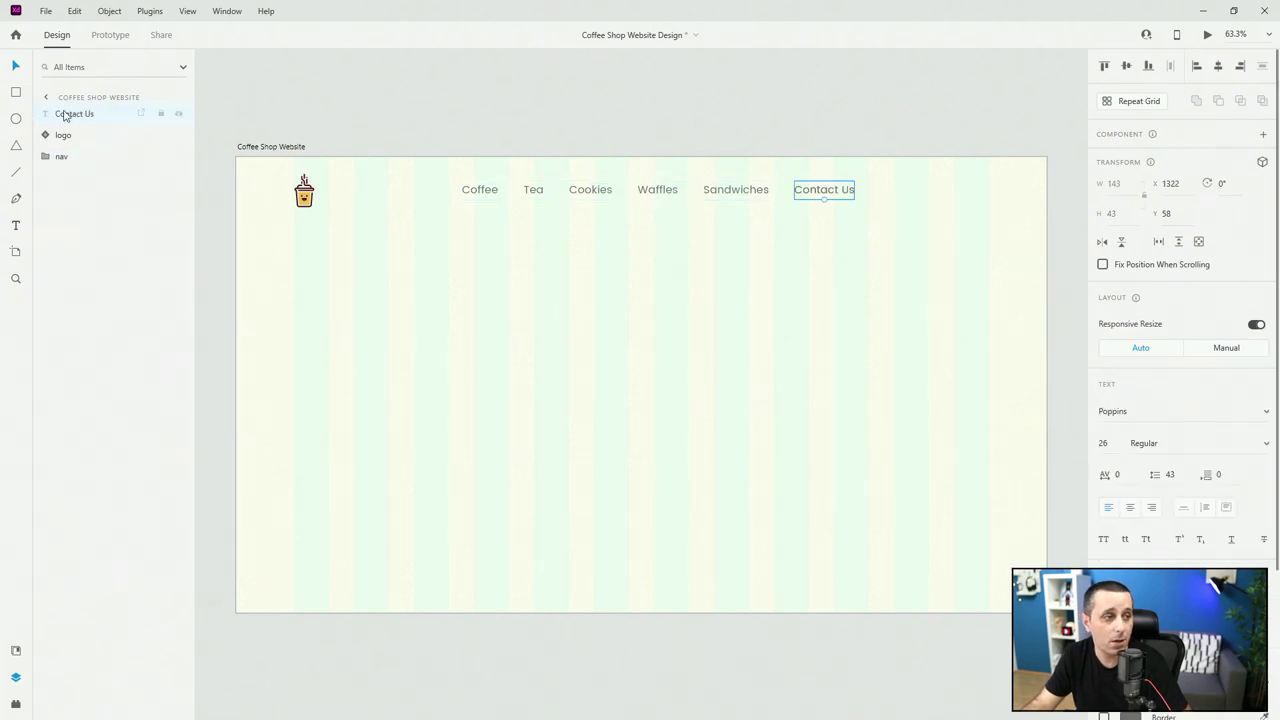
drag(845, 190, 955, 190)
double_click(955, 190)
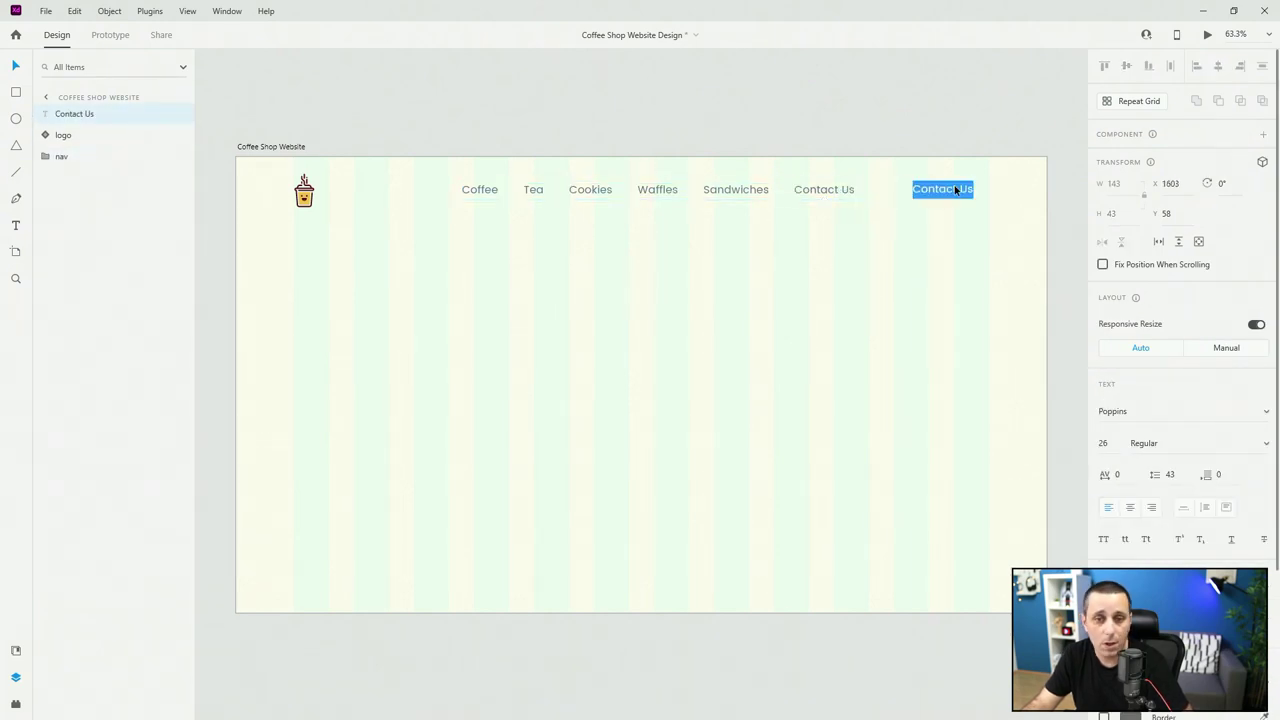
text(Order Now)
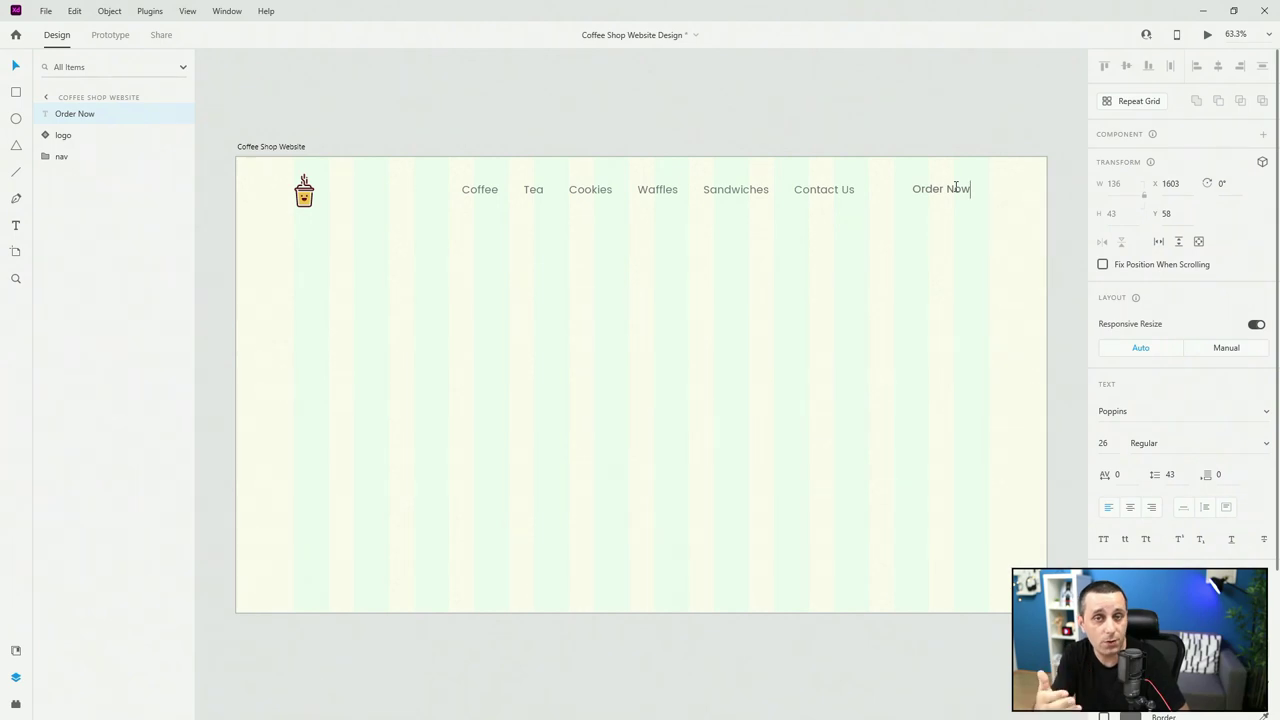
key(Escape)
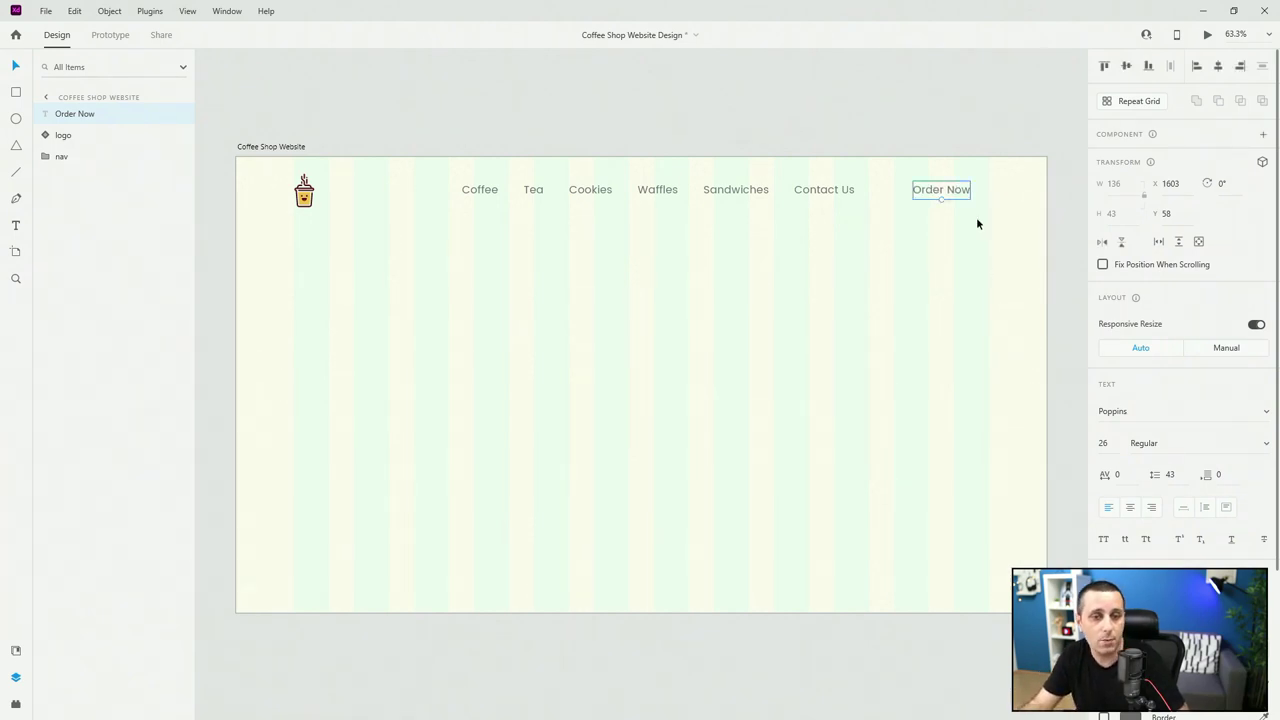
drag(963, 191, 968, 195)
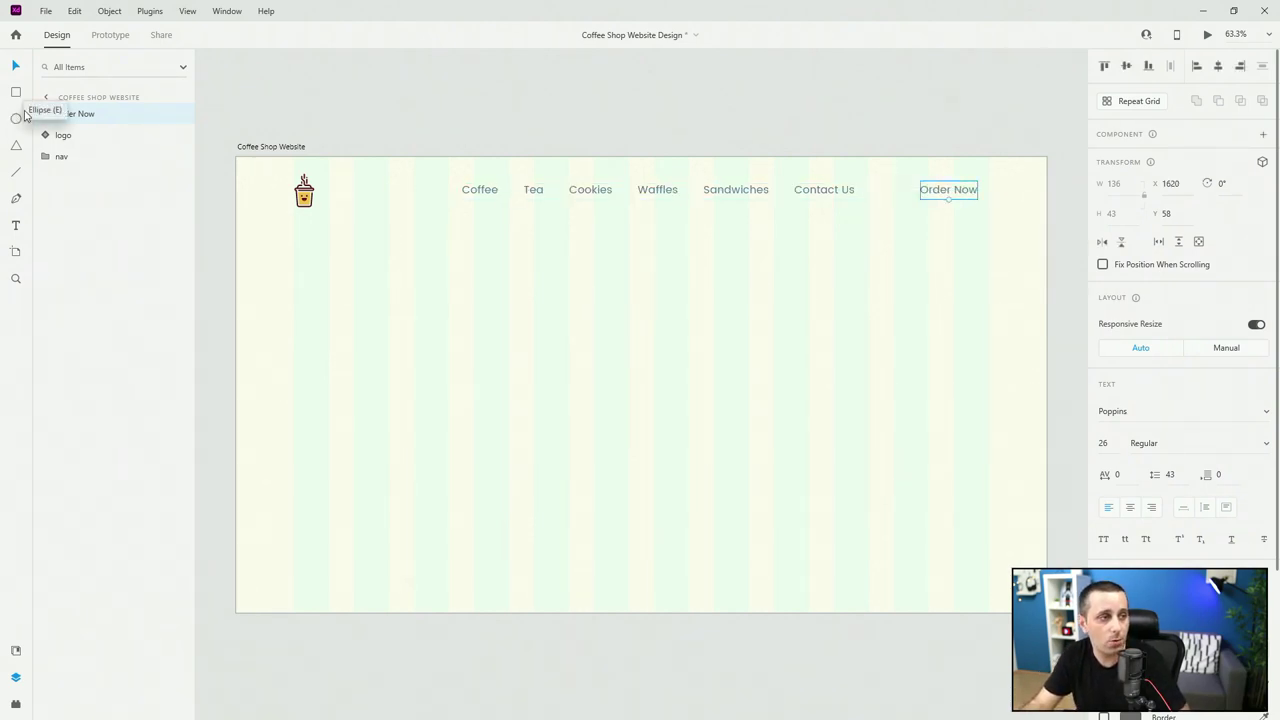
Draw a button rectangle over the Order Now text, set its height to 70 and widen it to 224 to fit the last two grid columns.
click(15, 91)
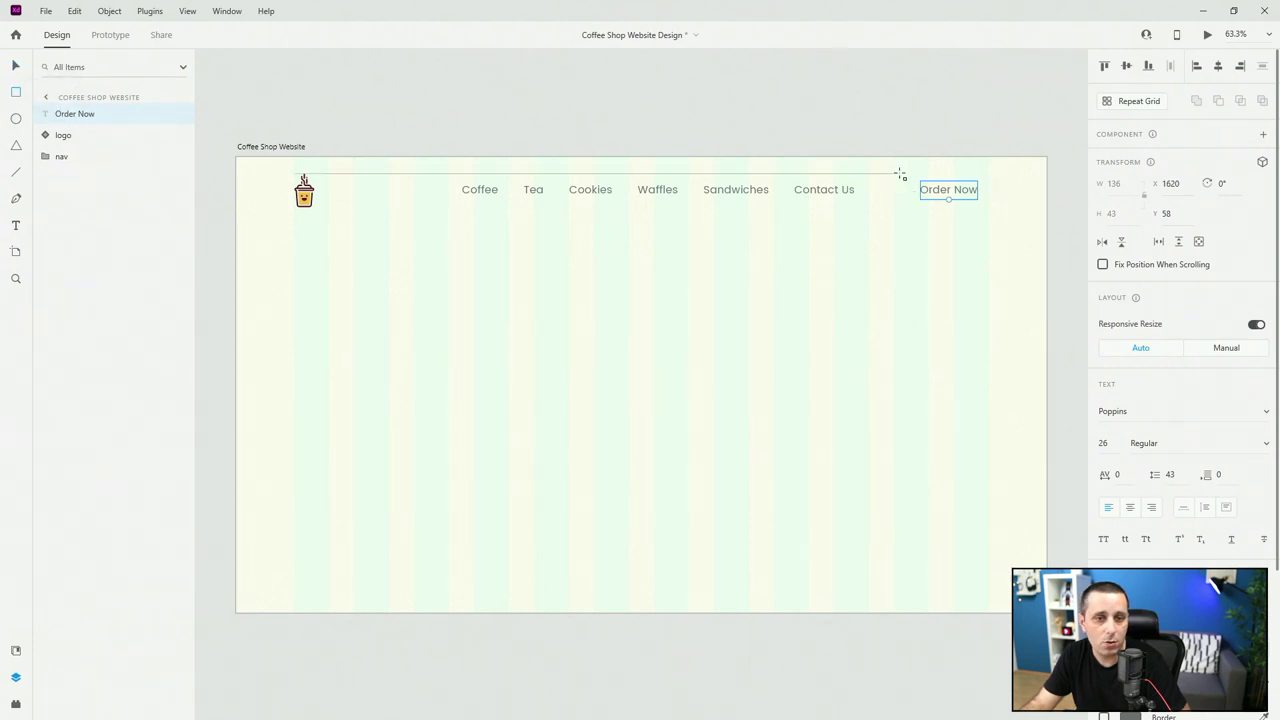
drag(899, 174, 994, 211)
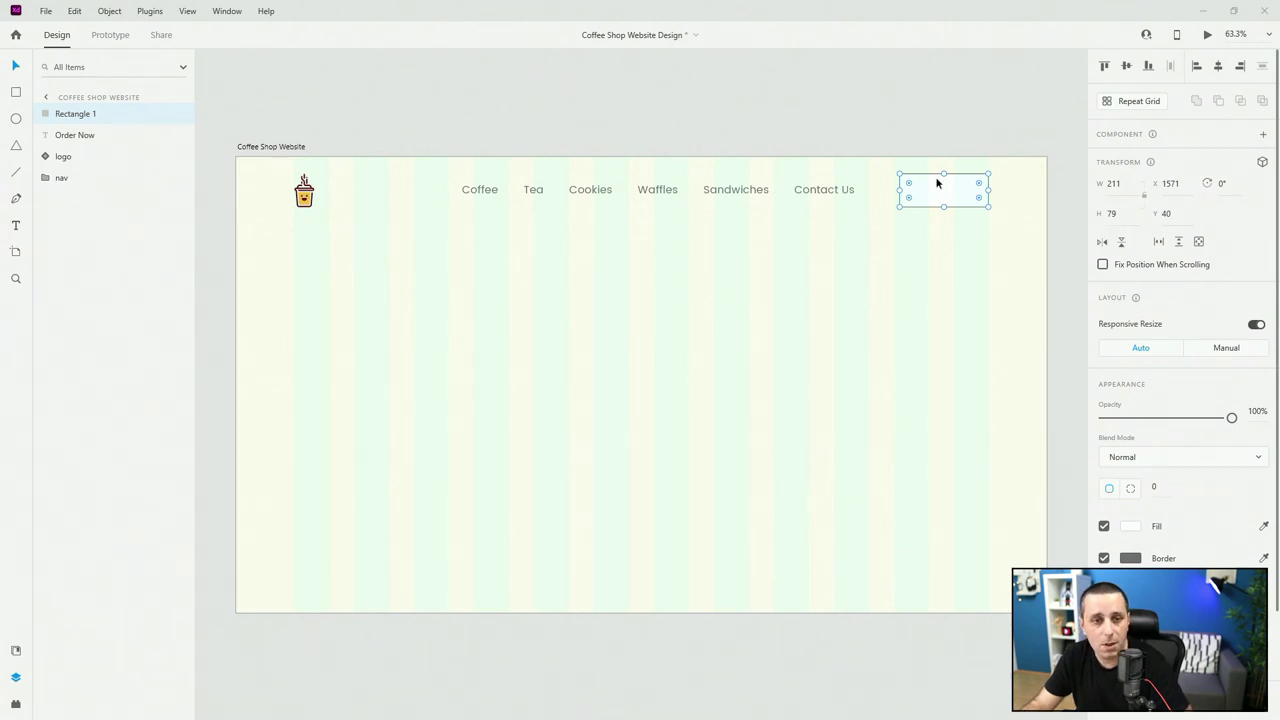
click(1118, 213)
text(70)
key(Return)
scroll(1015, 182, up, 5)
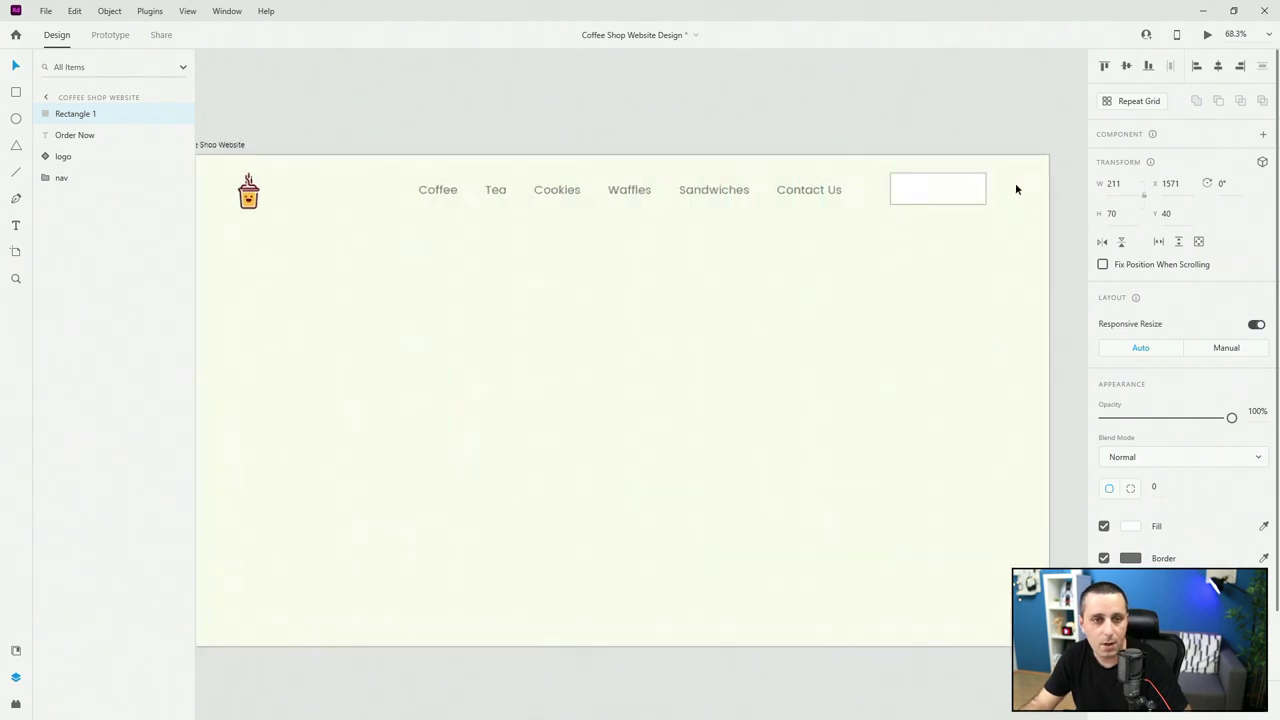
drag(678, 194, 667, 194)
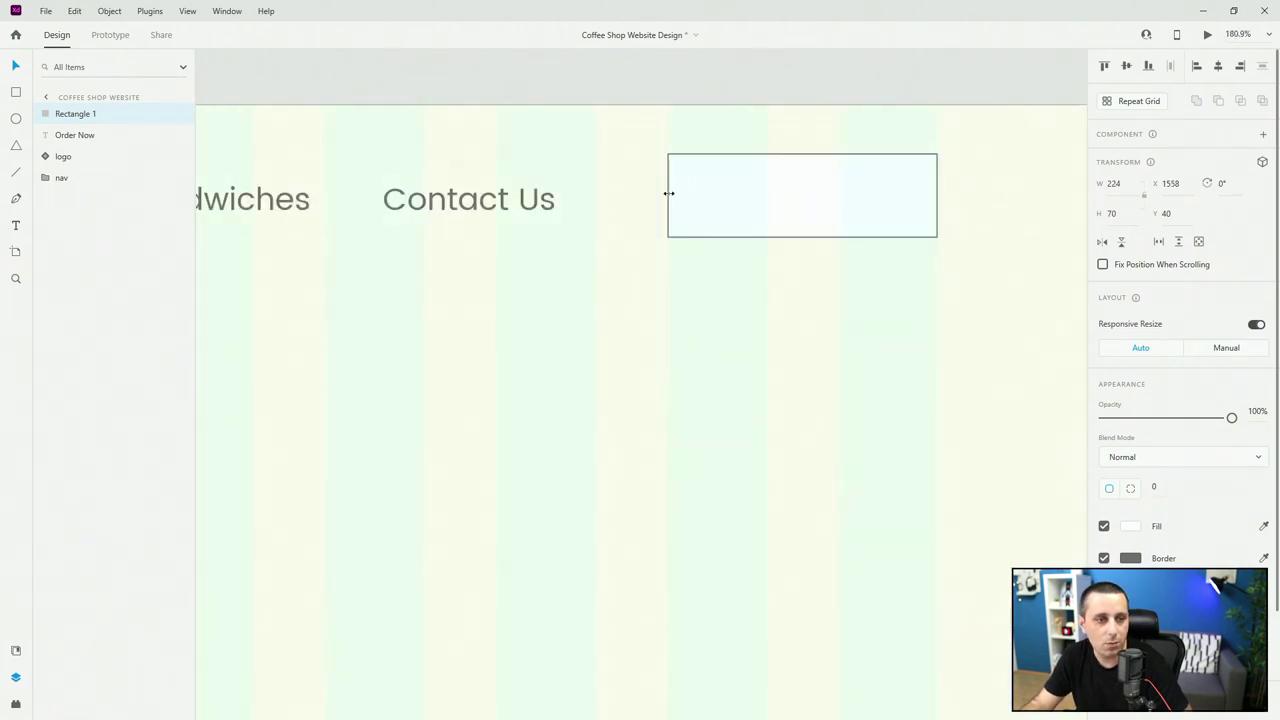
drag(937, 193, 938, 193)
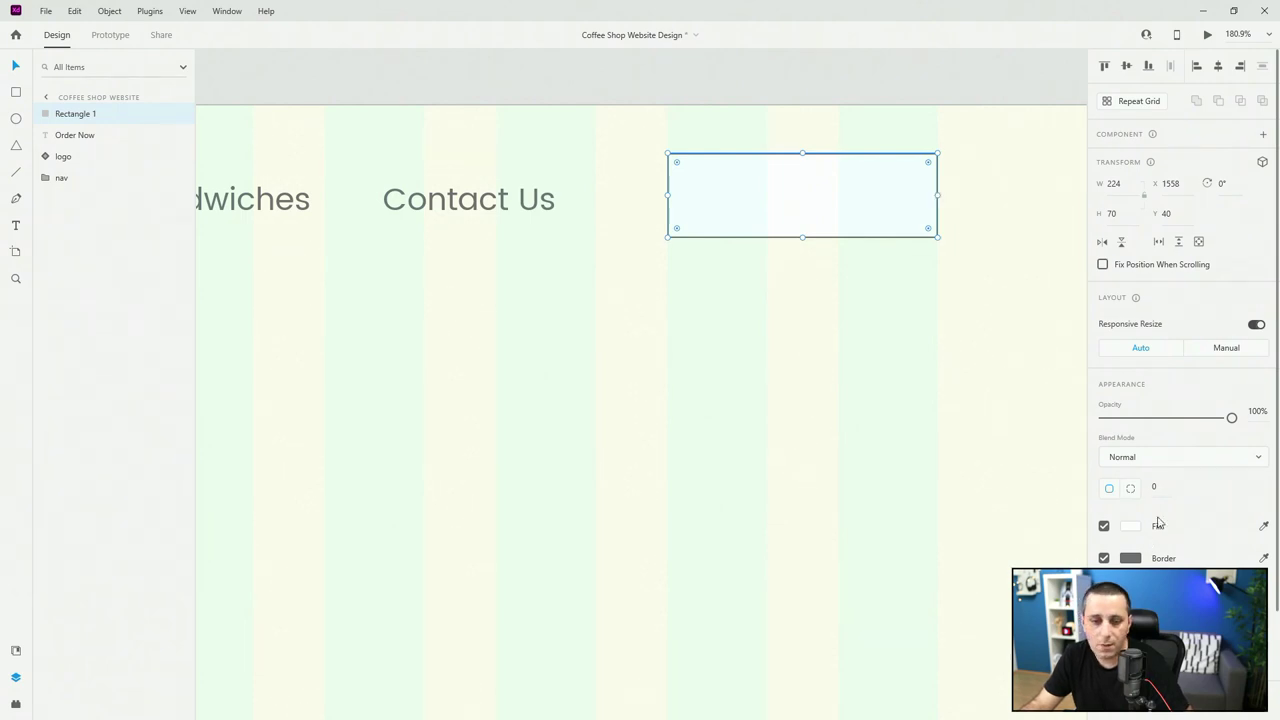
Give the button rectangle a corner radius of 5, no border and the "main color" fill.
text(5)
key(Return)
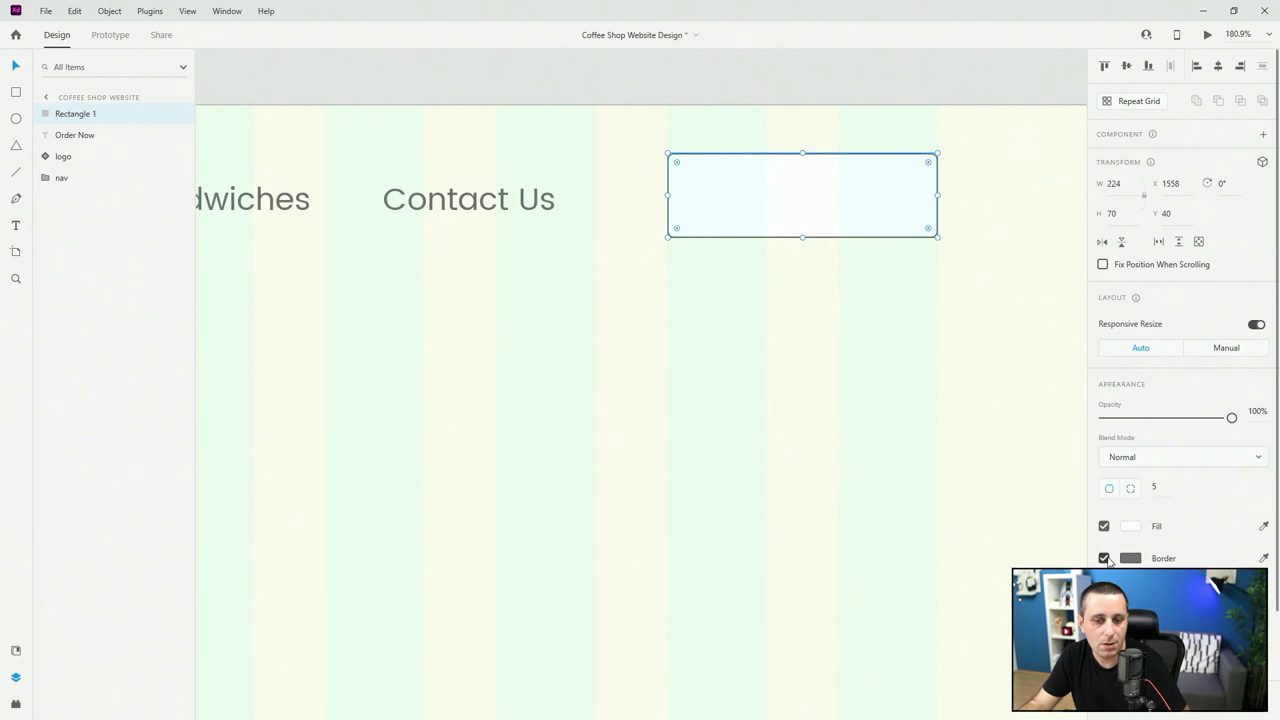
click(1104, 558)
click(14, 652)
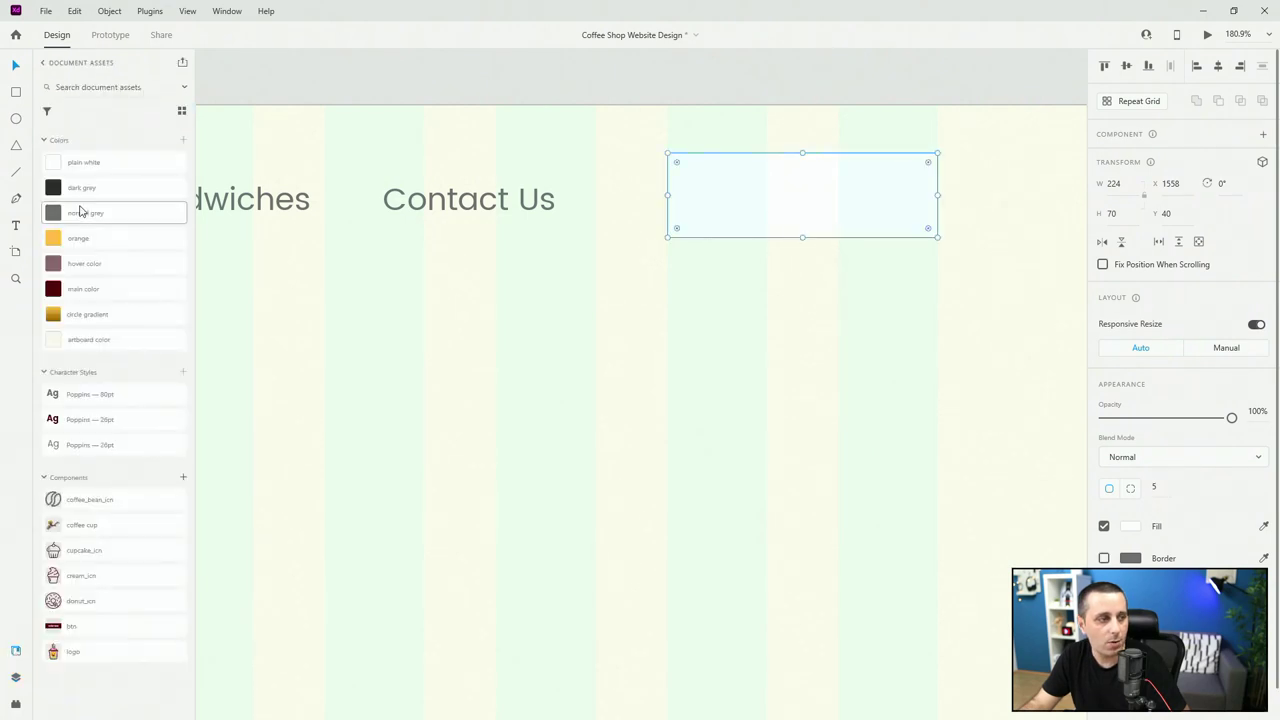
click(98, 296)
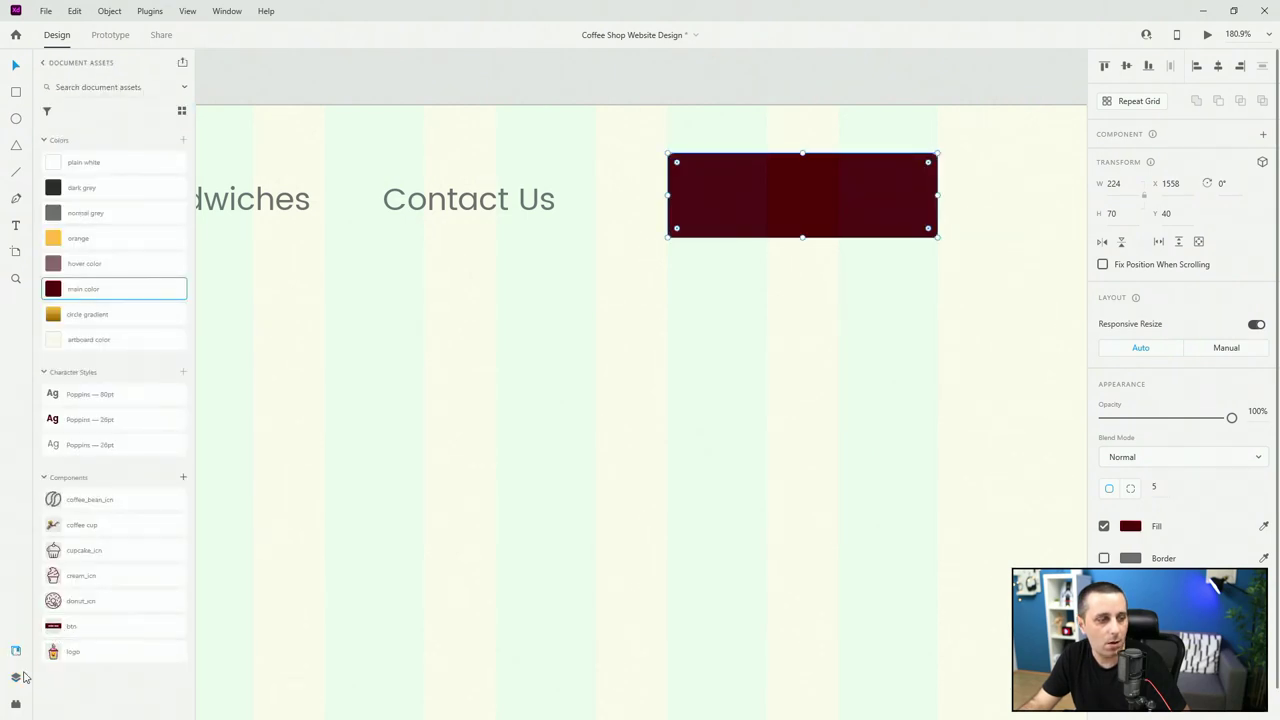
Rename the button rectangle "btn" and place its layer beneath the Order Now text.
click(16, 677)
double_click(66, 114)
text(btn)
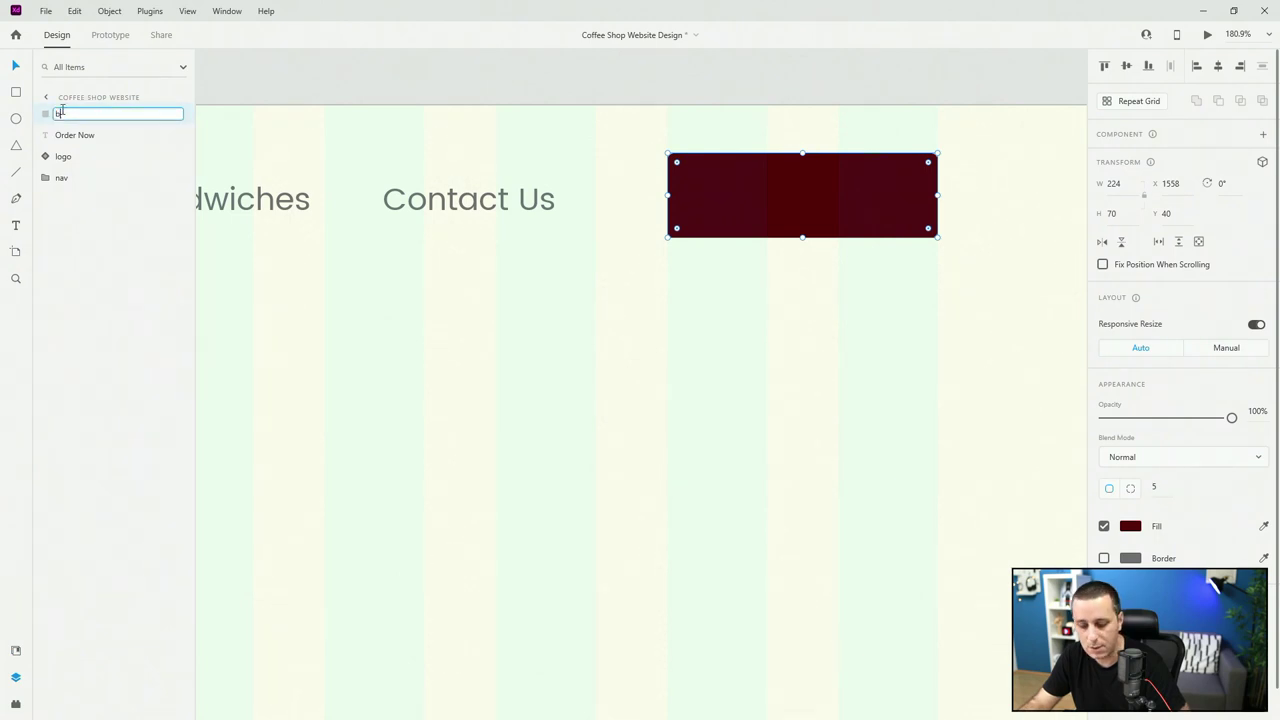
key(Return)
drag(68, 117, 80, 136)
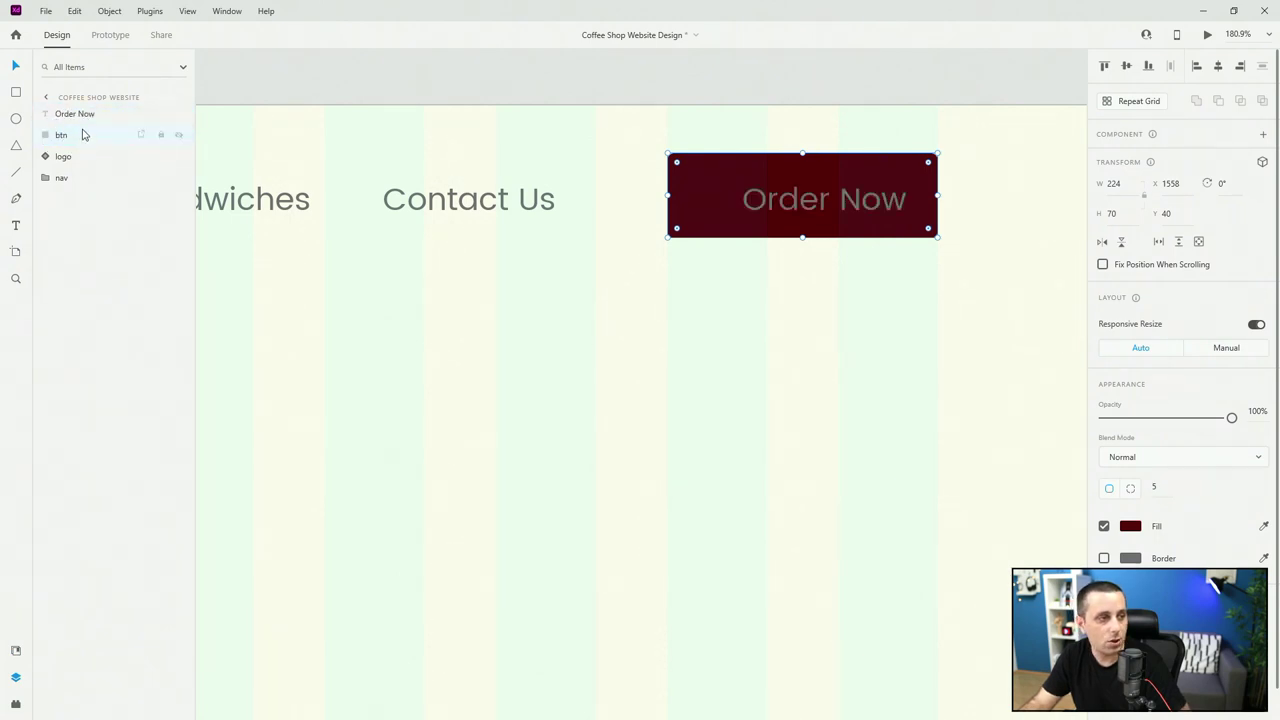
Group the Order Now text with the button rectangle and rename the rectangle "btn_bg".
shift+click(86, 114)
key(ctrl+g)
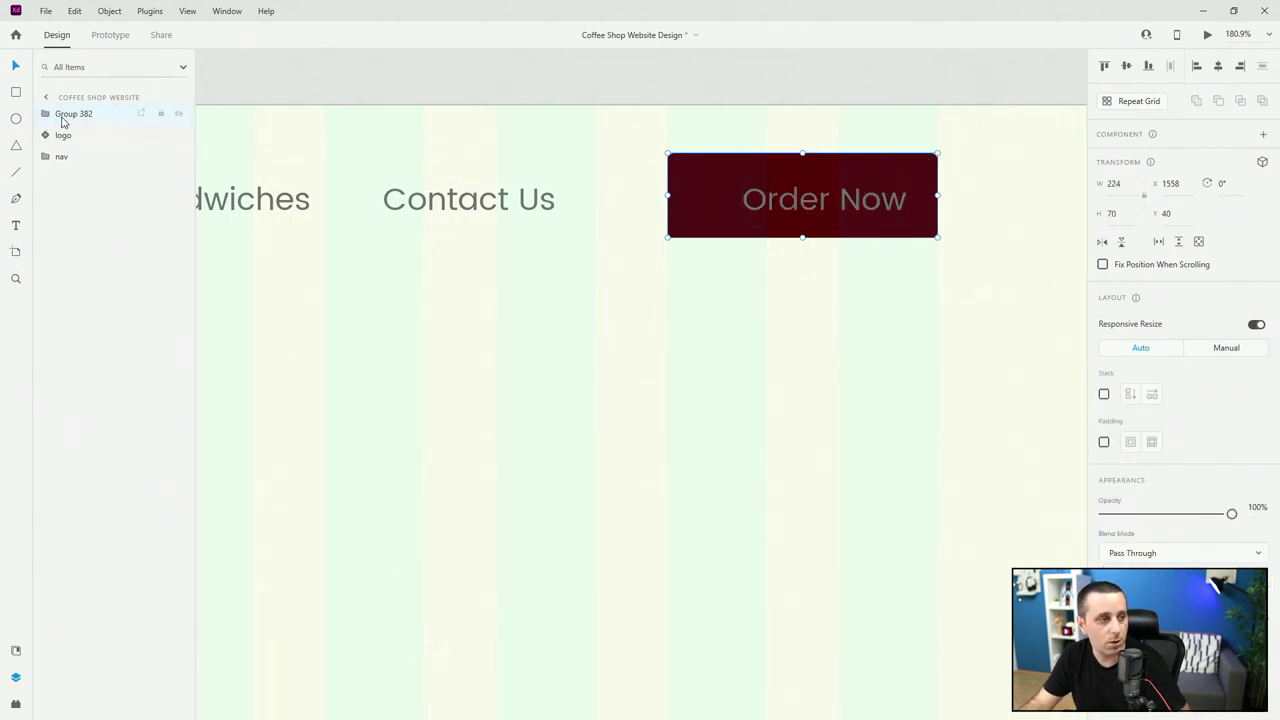
double_click(74, 156)
key(Right)
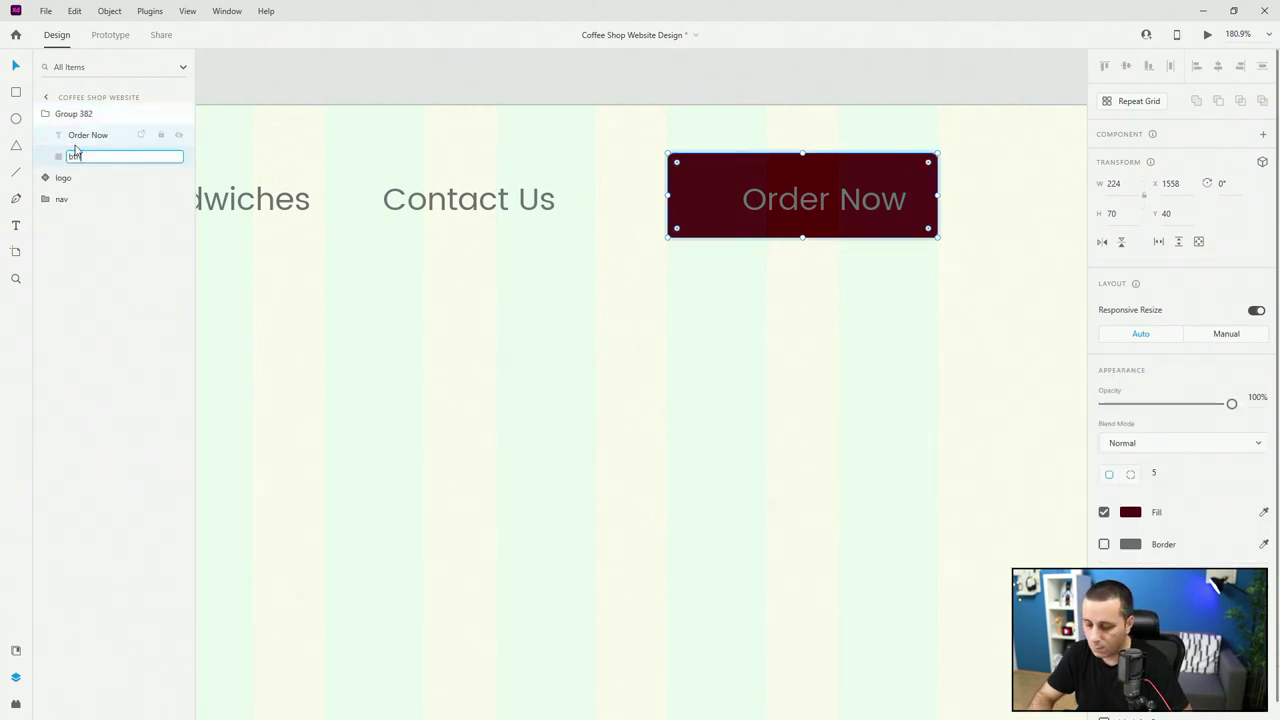
text(_bg)
key(Return)
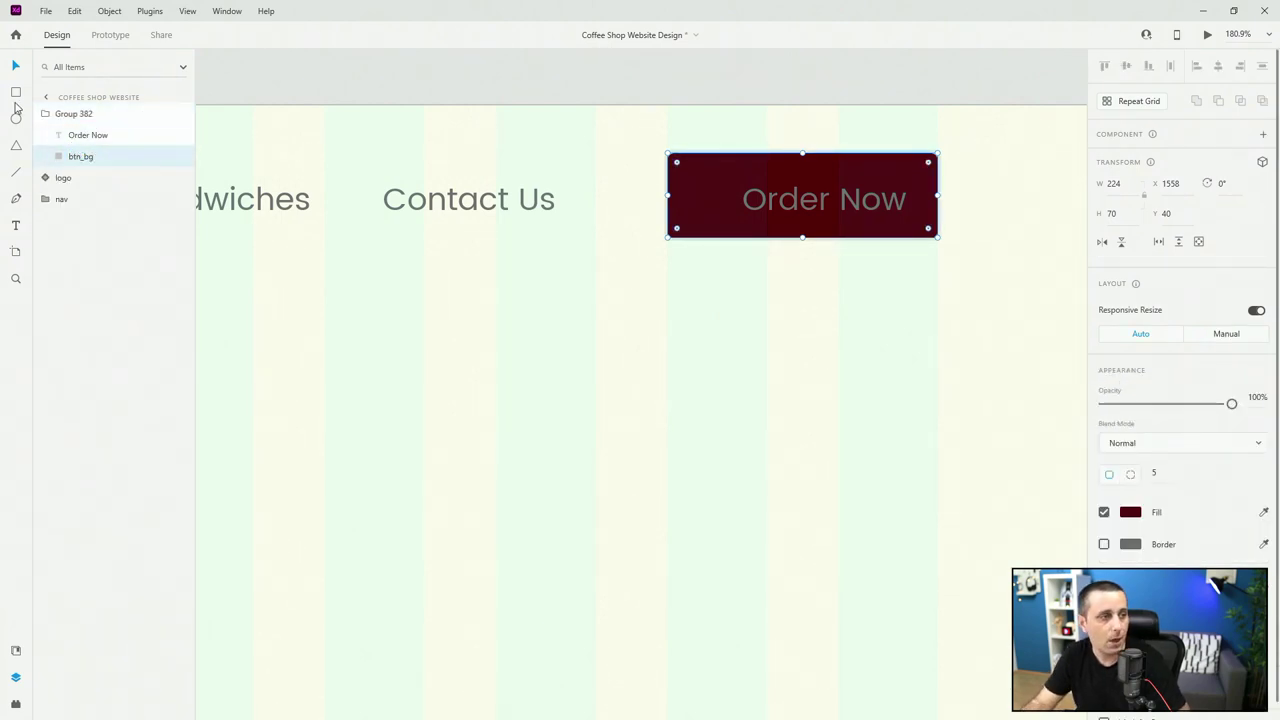
Rename the group holding the Order Now text and its background "btn".
click(72, 114)
double_click(74, 114)
text(btn)
key(Return)
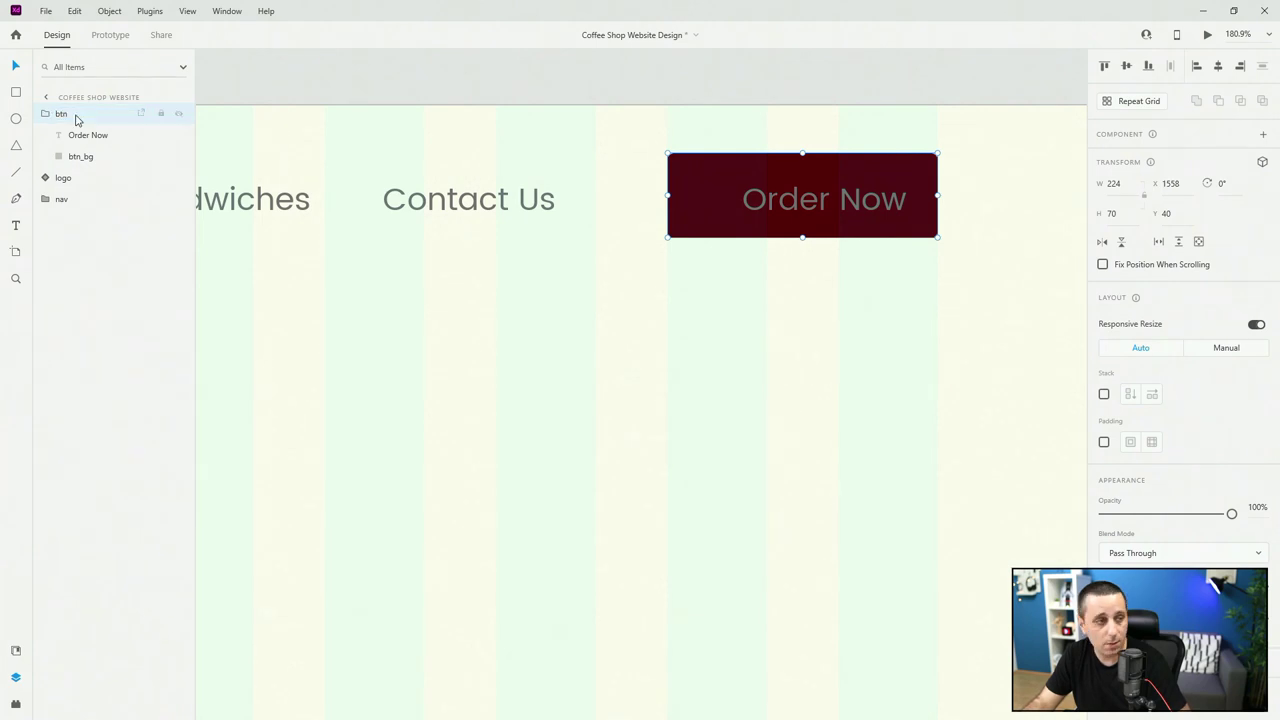
Center the Order Now text horizontally and vertically on the btn_bg rectangle.
click(80, 134)
shift+click(84, 156)
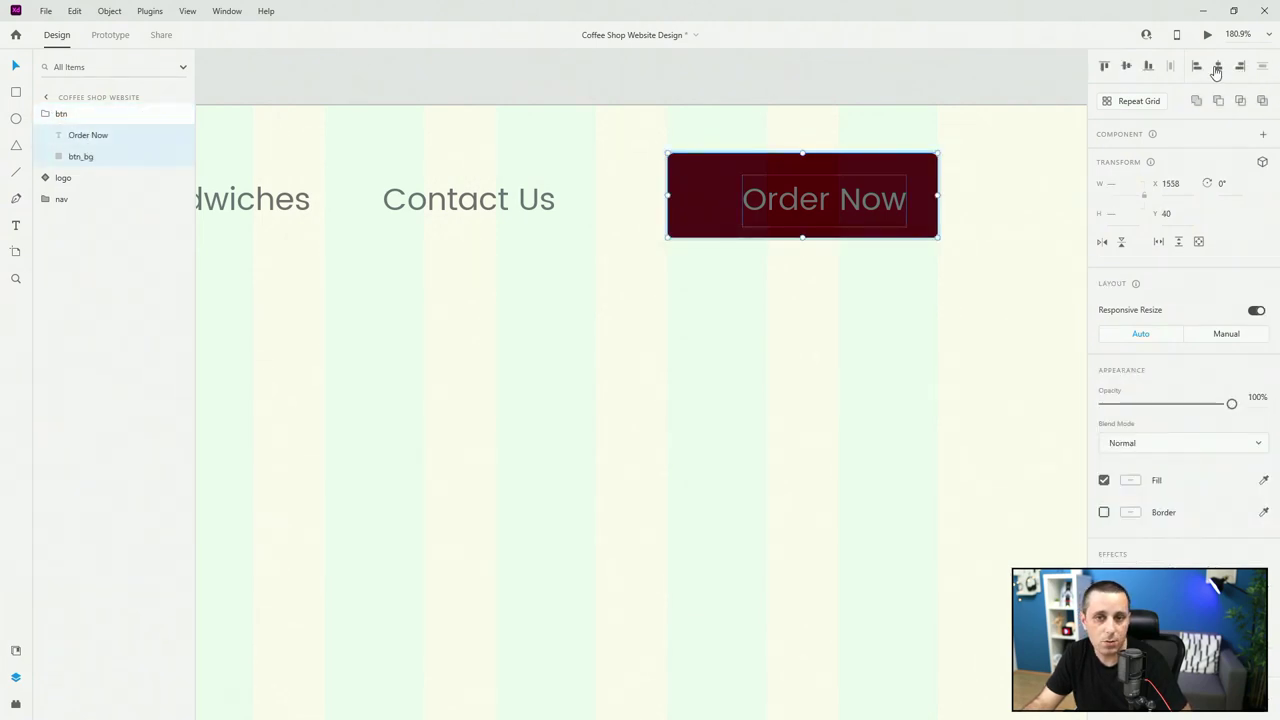
click(1217, 67)
click(1126, 66)
Color the Order Now text with the "plain white" document color.
click(88, 137)
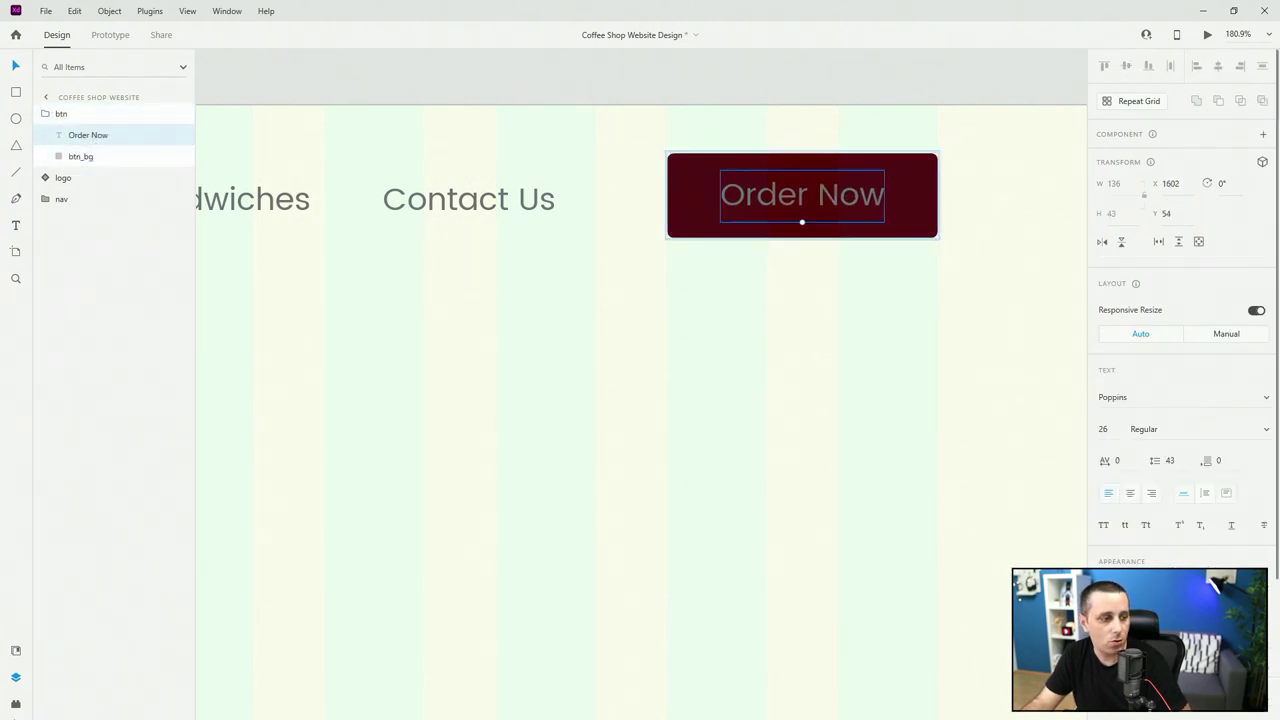
click(15, 650)
click(98, 170)
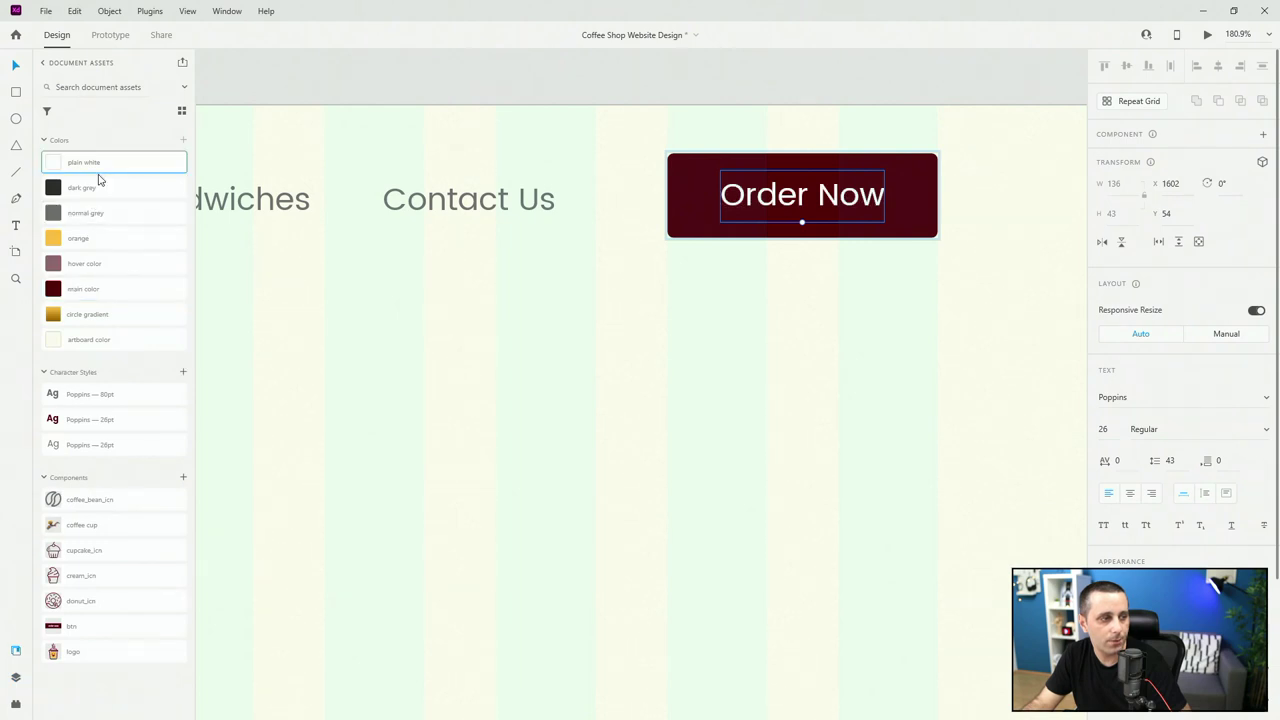
click(15, 677)
key(ctrl+0)
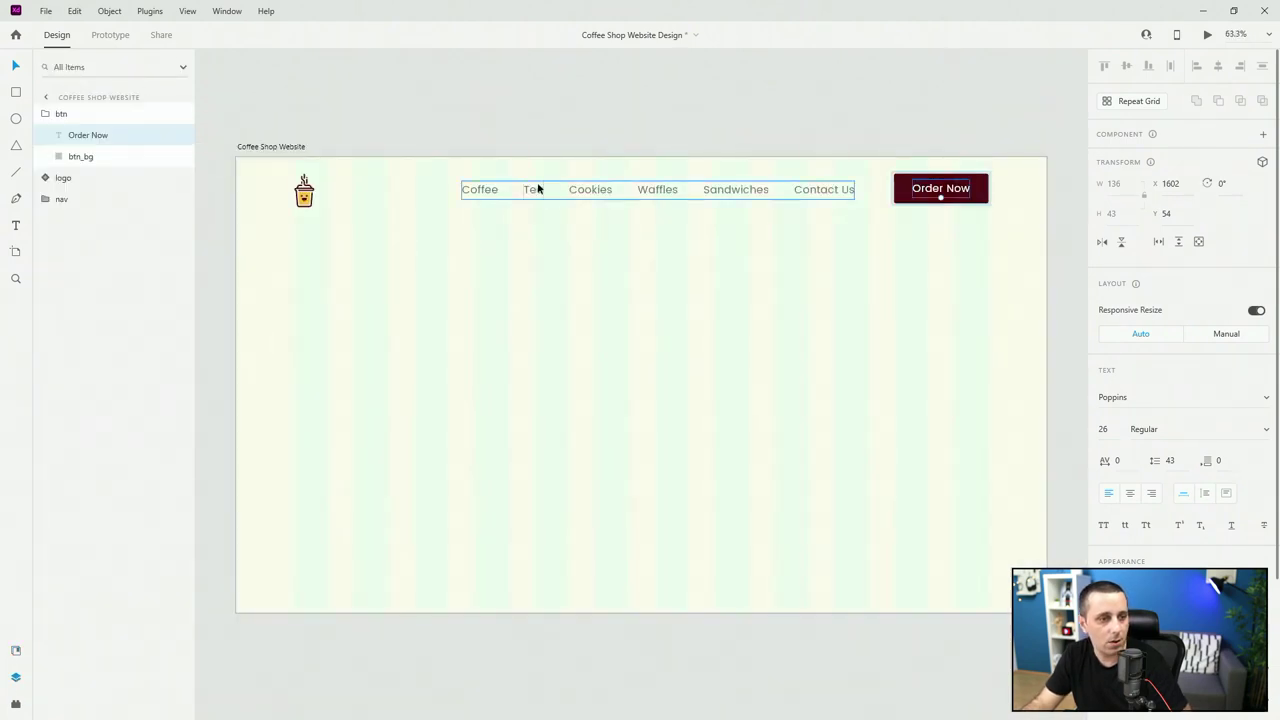
Send the btn group to the back of the layer order and vertically center-align the logo, nav and btn.
click(43, 114)
key(ctrl+shift+[)
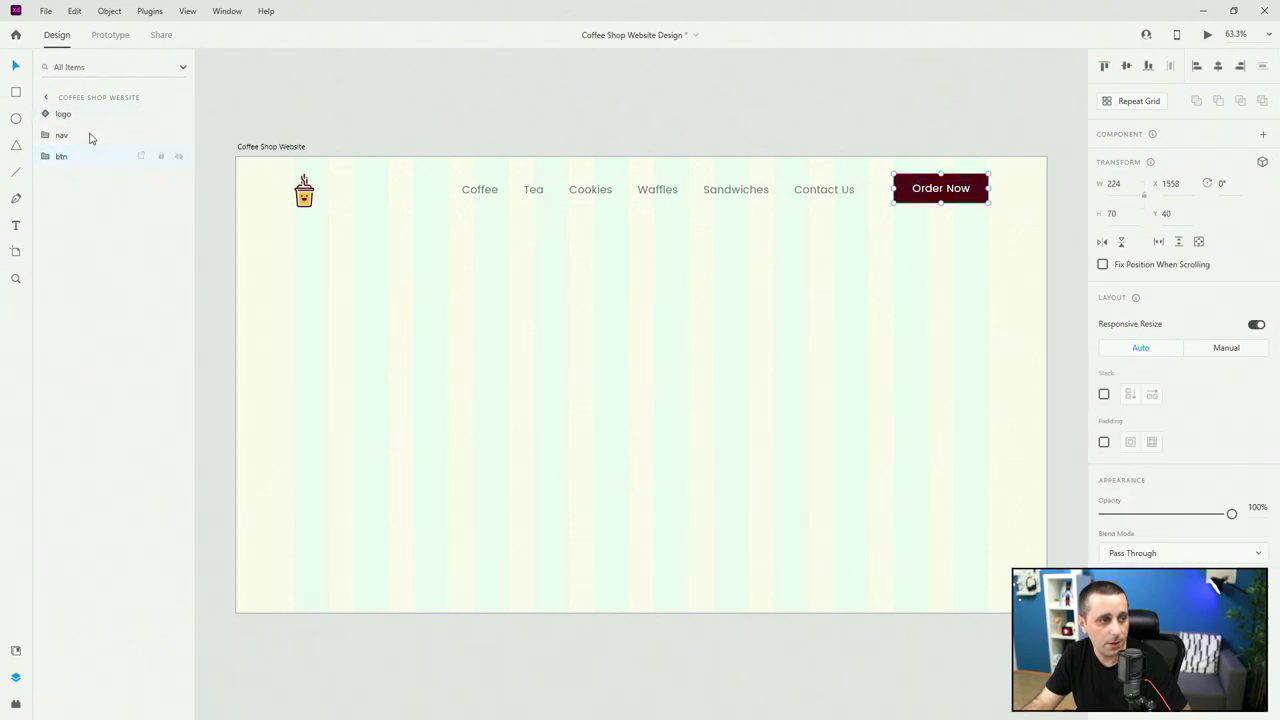
shift+click(91, 118)
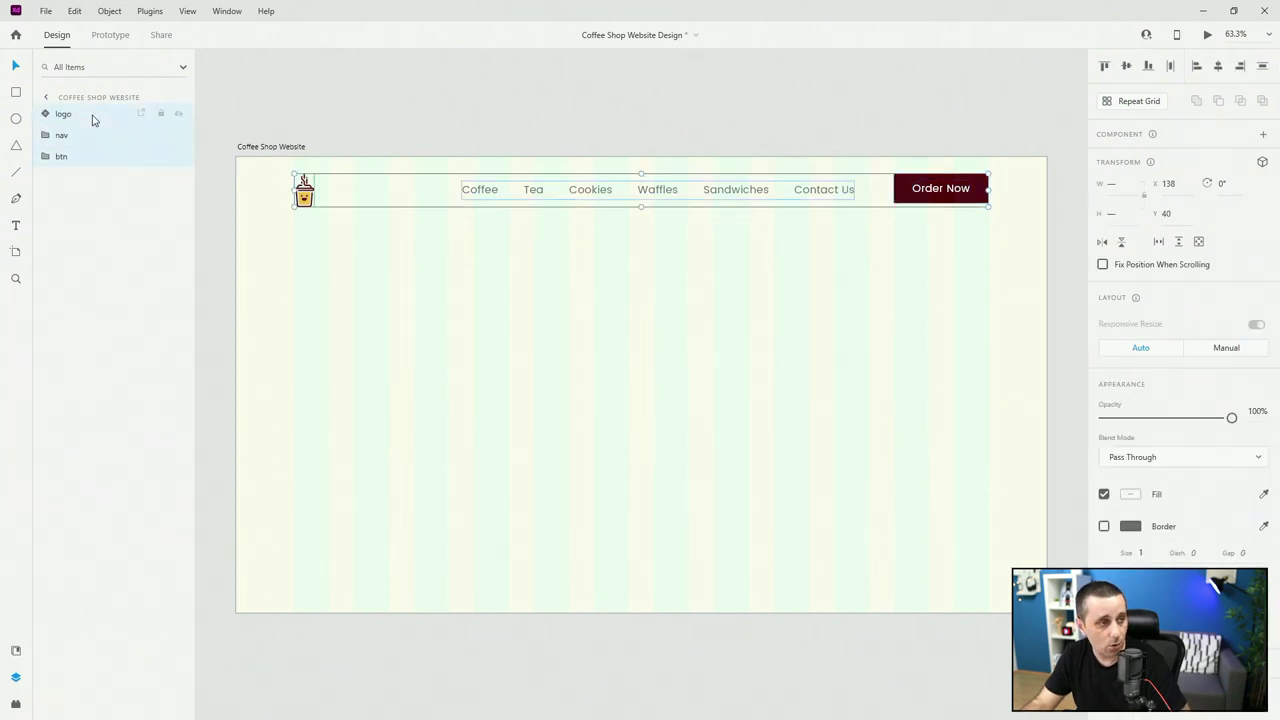
click(1127, 67)
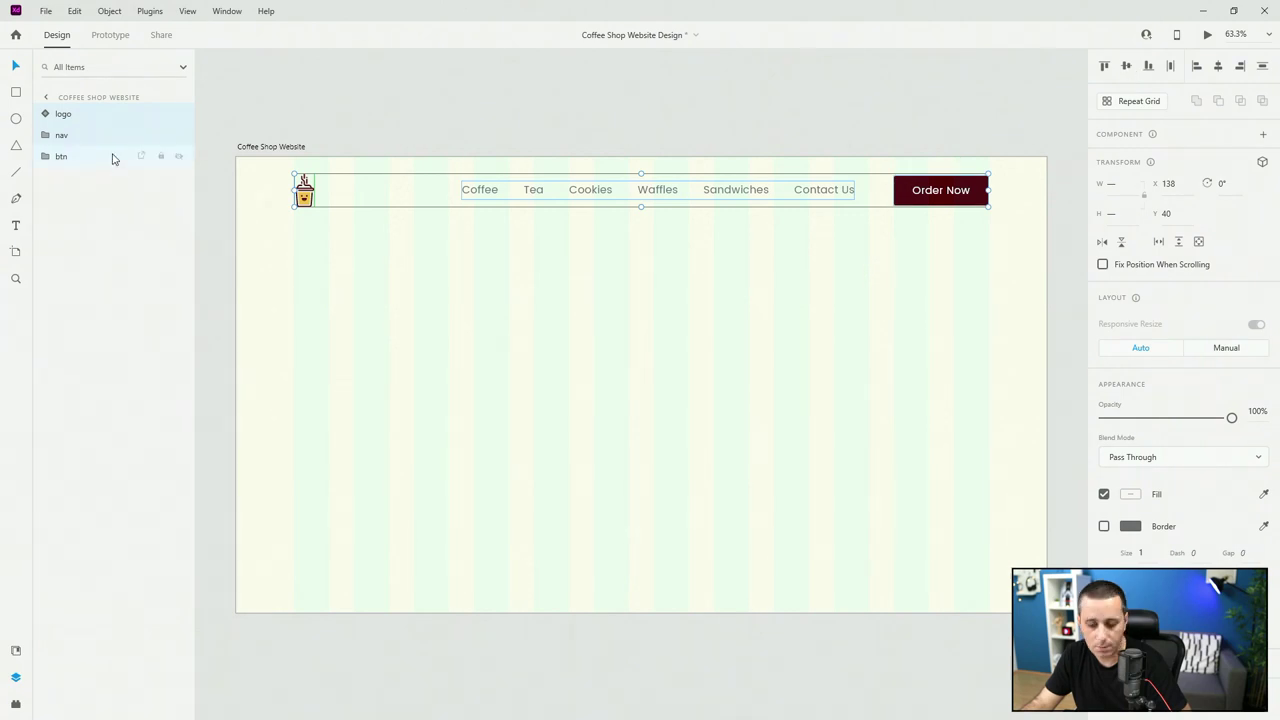
Group the logo, menu and button together and name the group "nav".
key(ctrl+g)
double_click(75, 113)
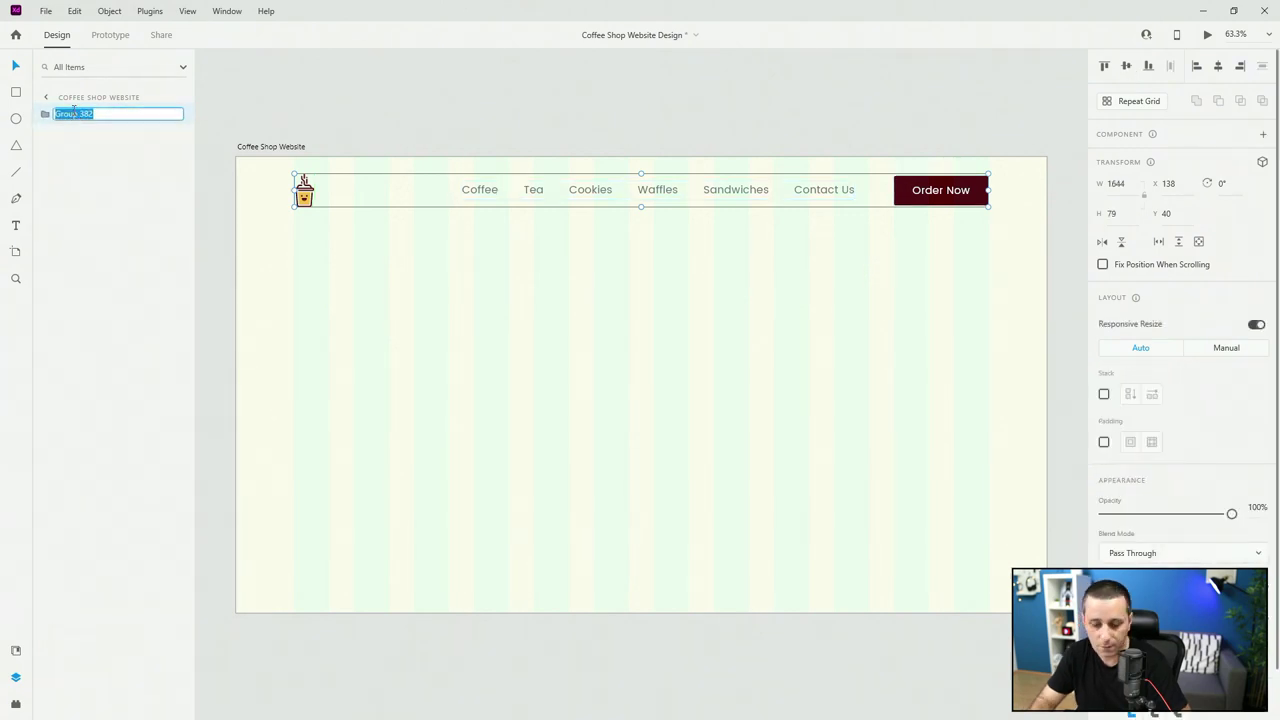
text(nav)
key(Return)
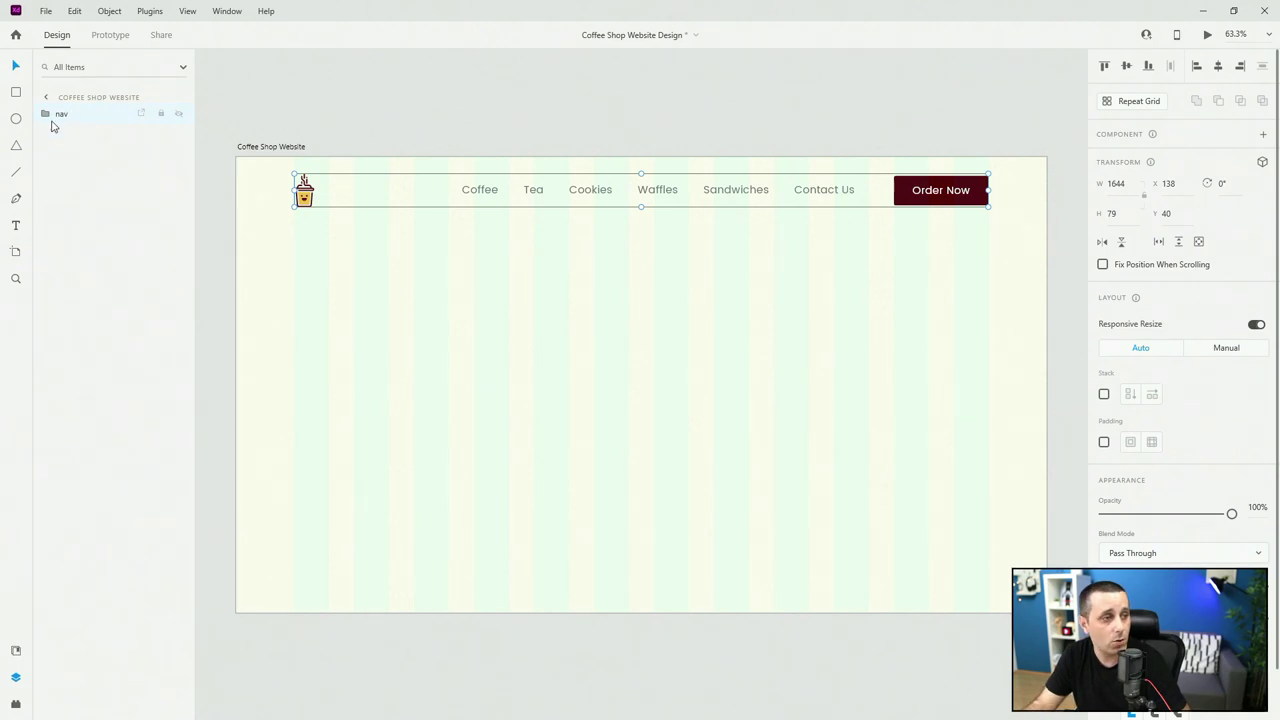
Move the inner nav group of menu items closer to the logo, to about X 426.
click(46, 114)
click(75, 156)
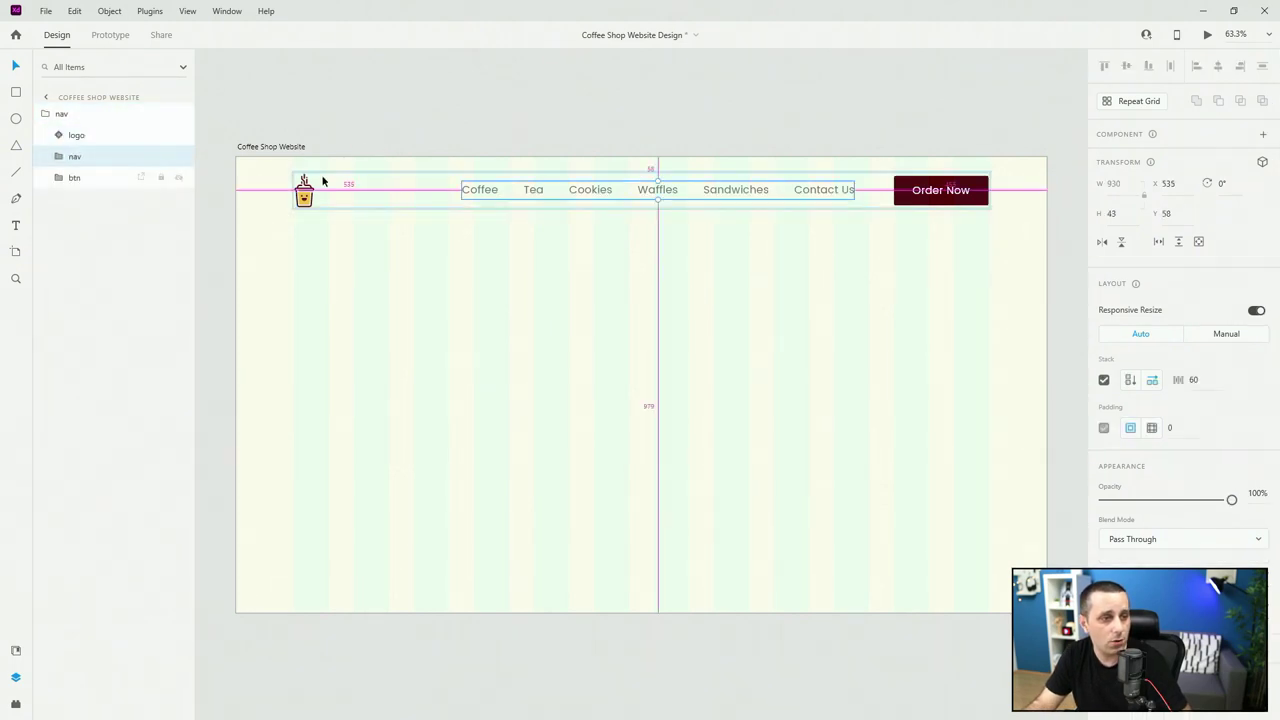
scroll(305, 190, up, 2)
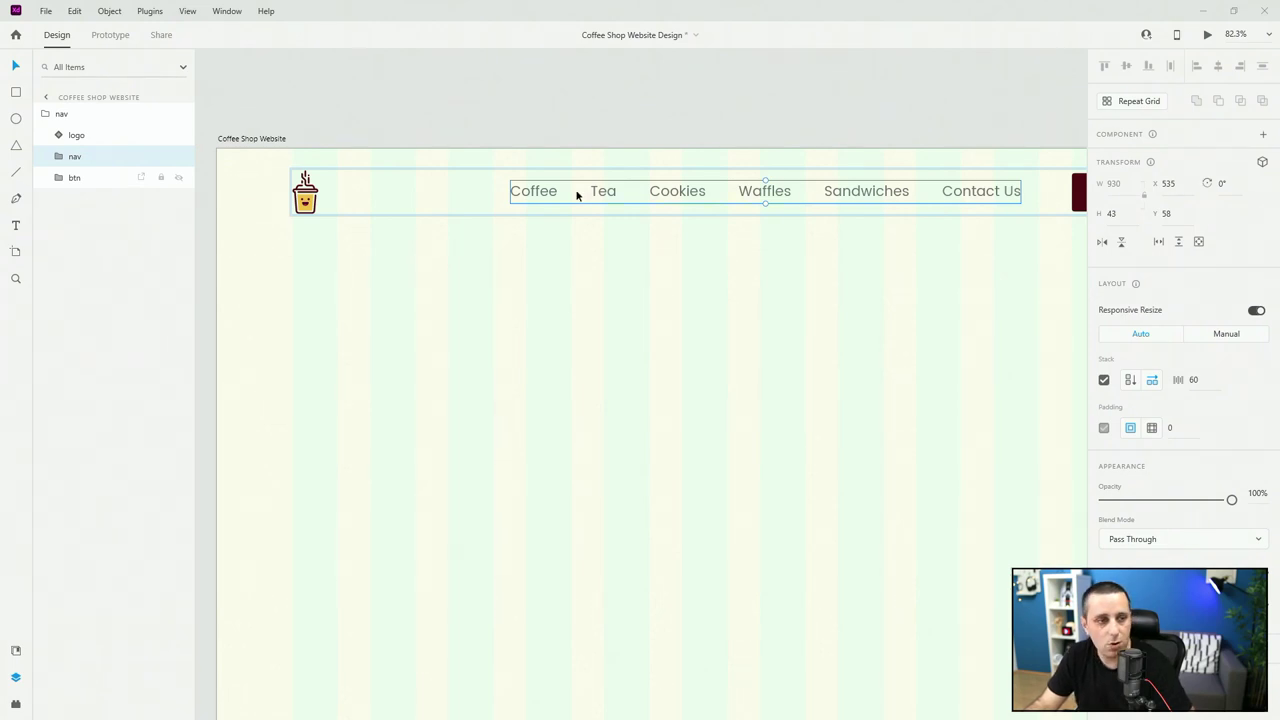
drag(538, 193, 483, 194)
scroll(467, 193, down, 2)
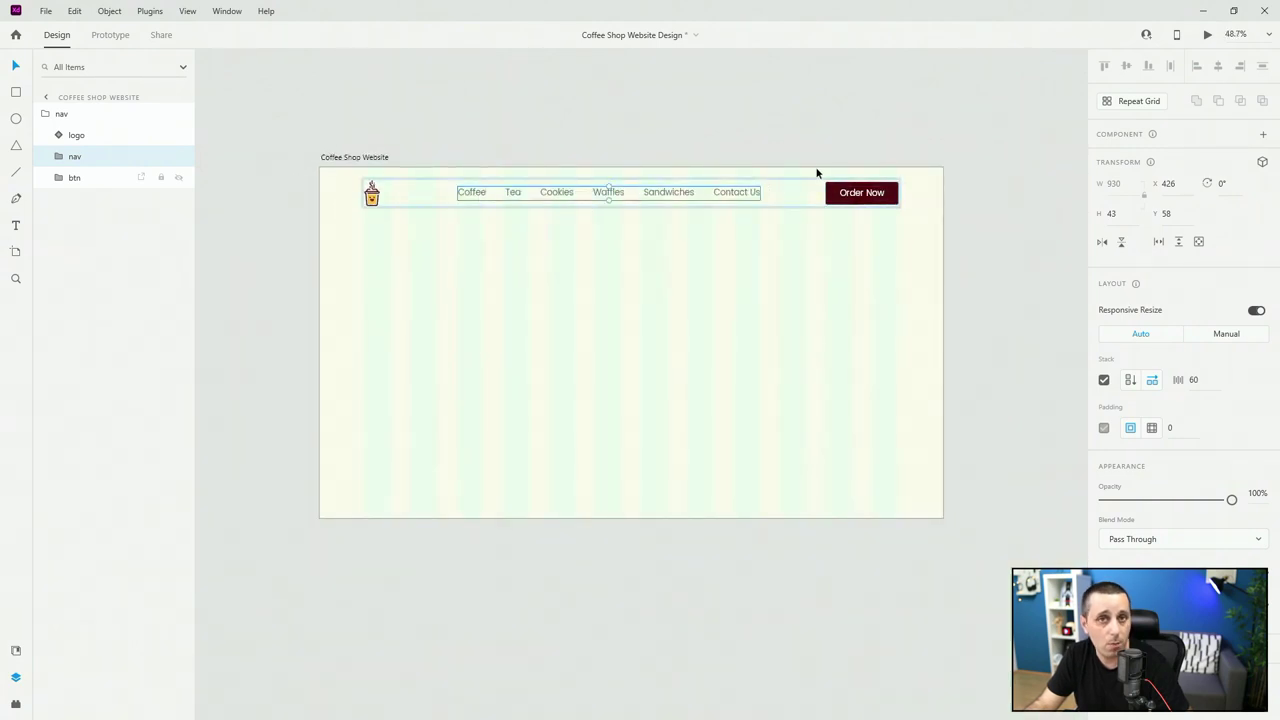
Turn the Order Now btn group into a component and add a hover state named "hover".
click(897, 198)
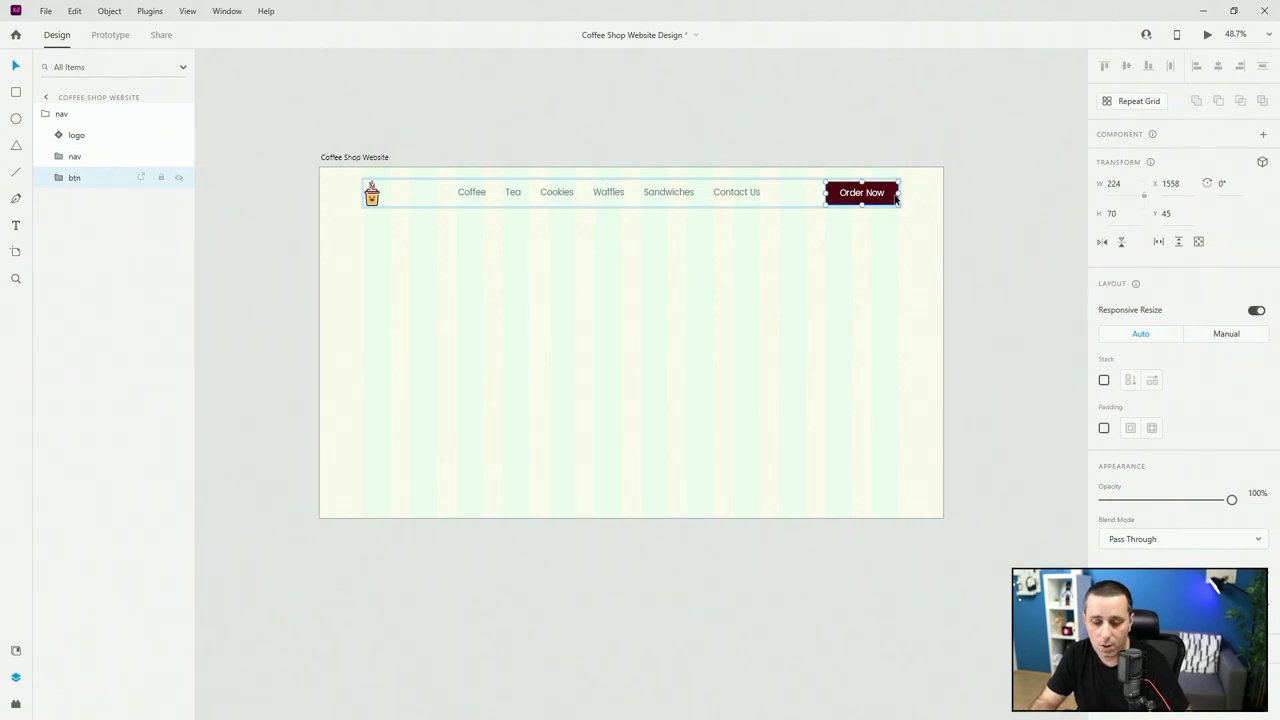
key(ctrl+k)
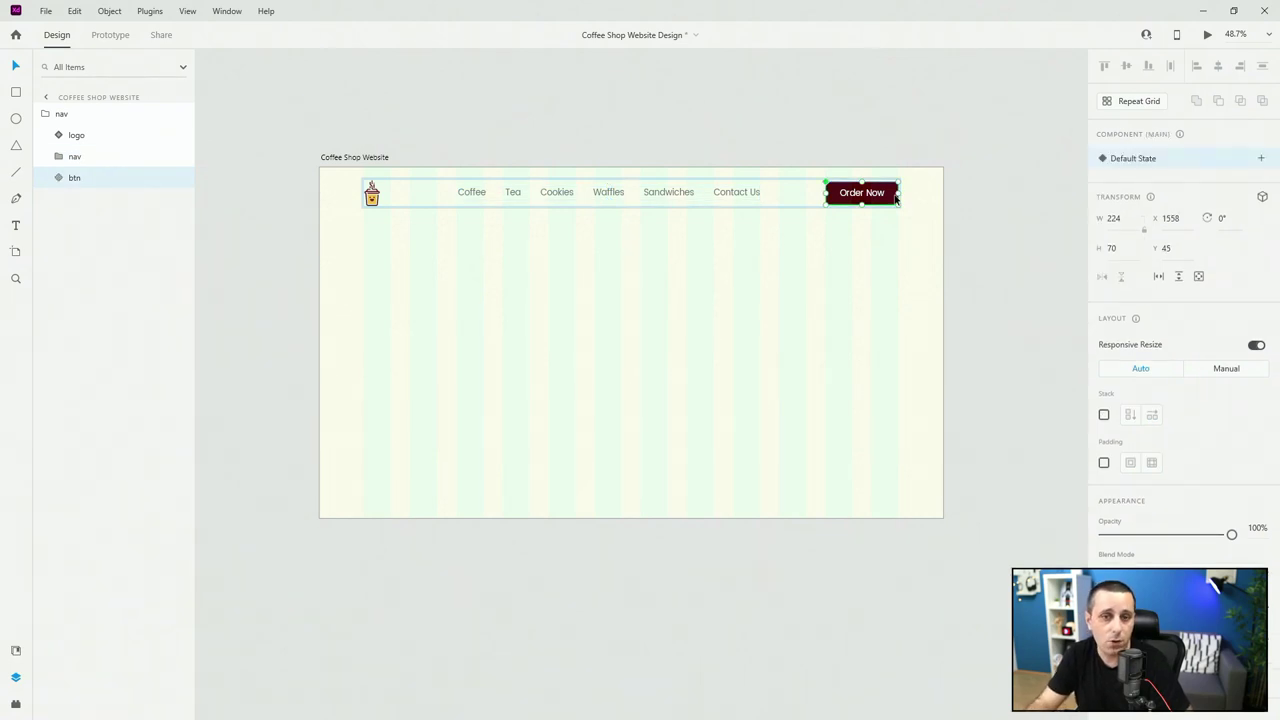
click(1262, 160)
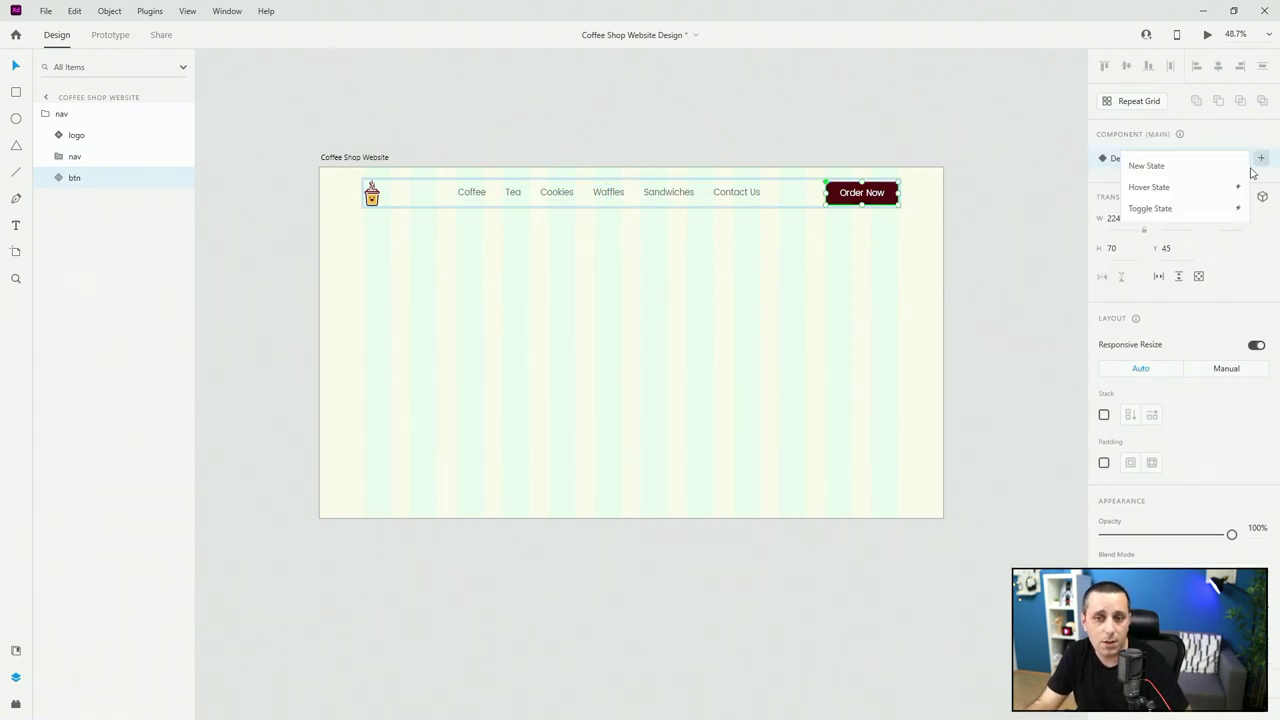
click(1203, 187)
text(hover)
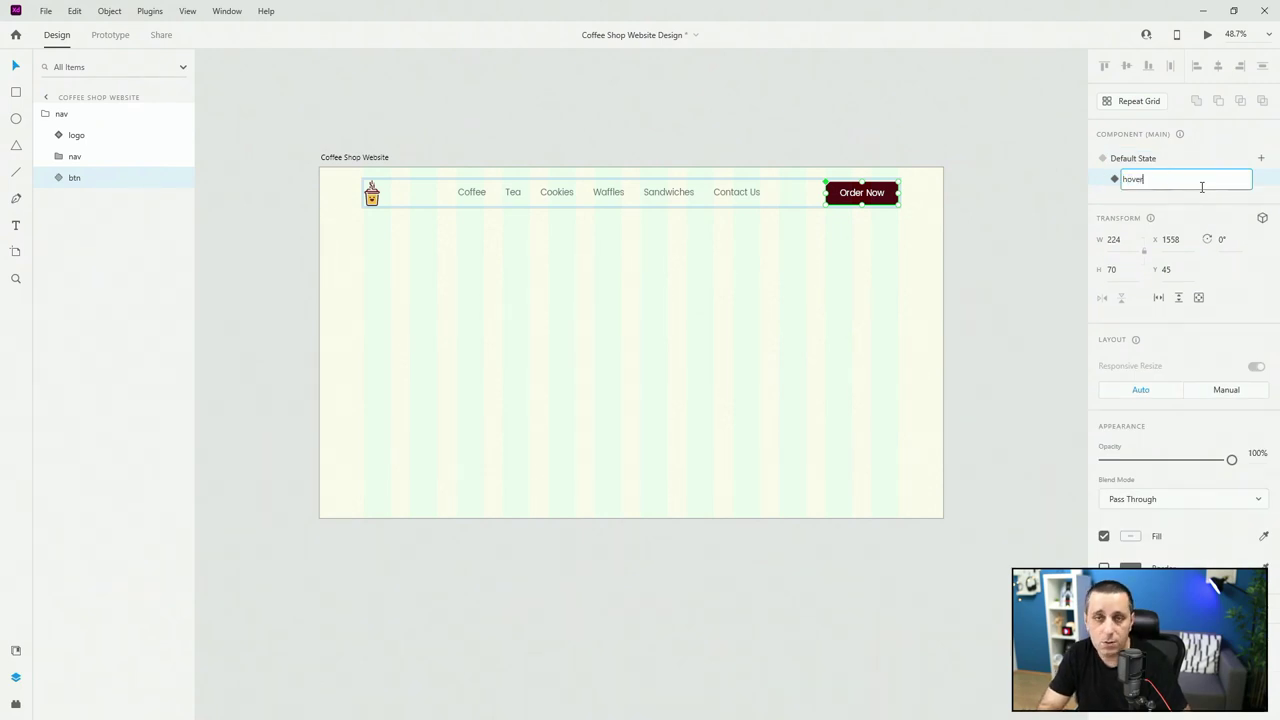
key(Return)
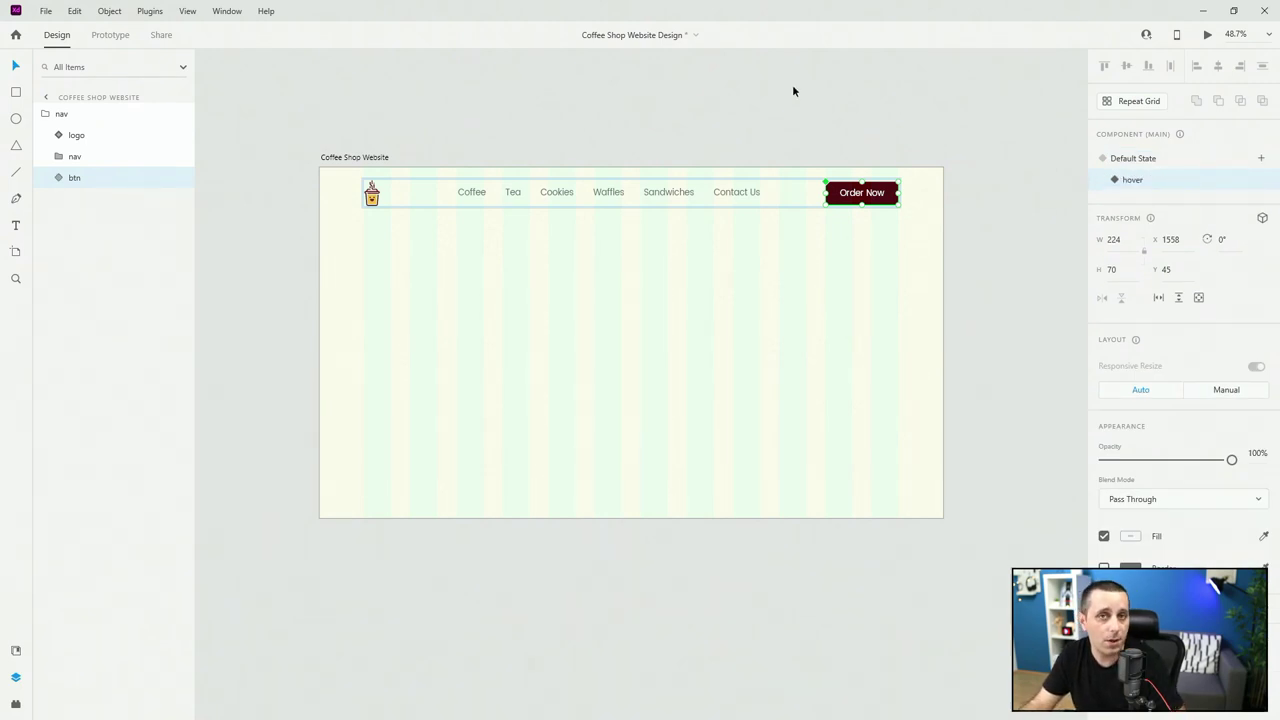
Fill the button background in the hover state with the "hover color" document color.
click(16, 652)
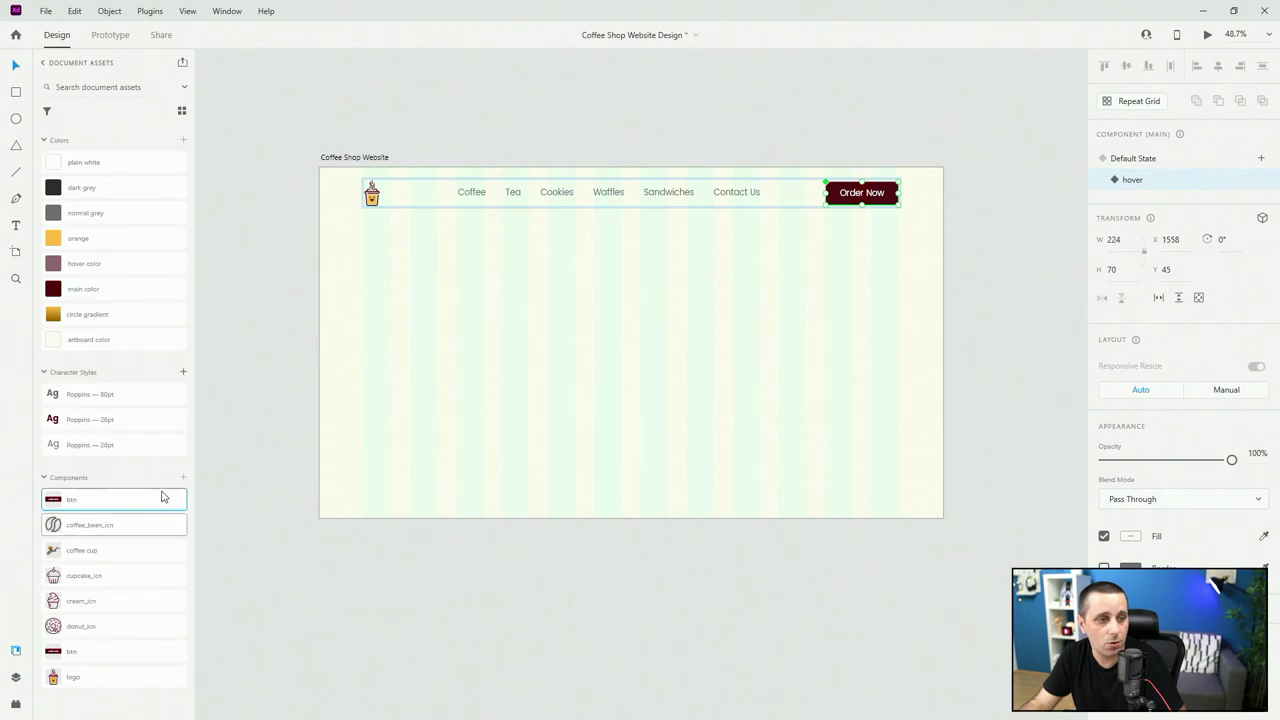
double_click(888, 193)
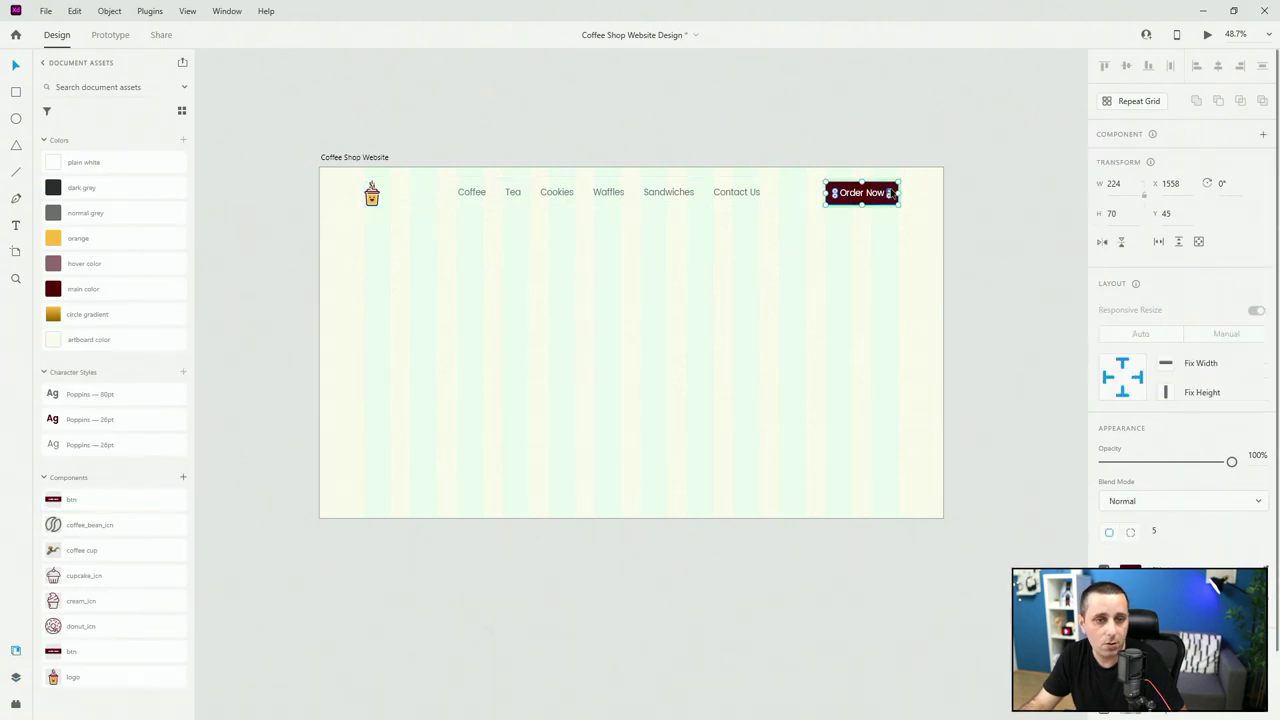
click(90, 265)
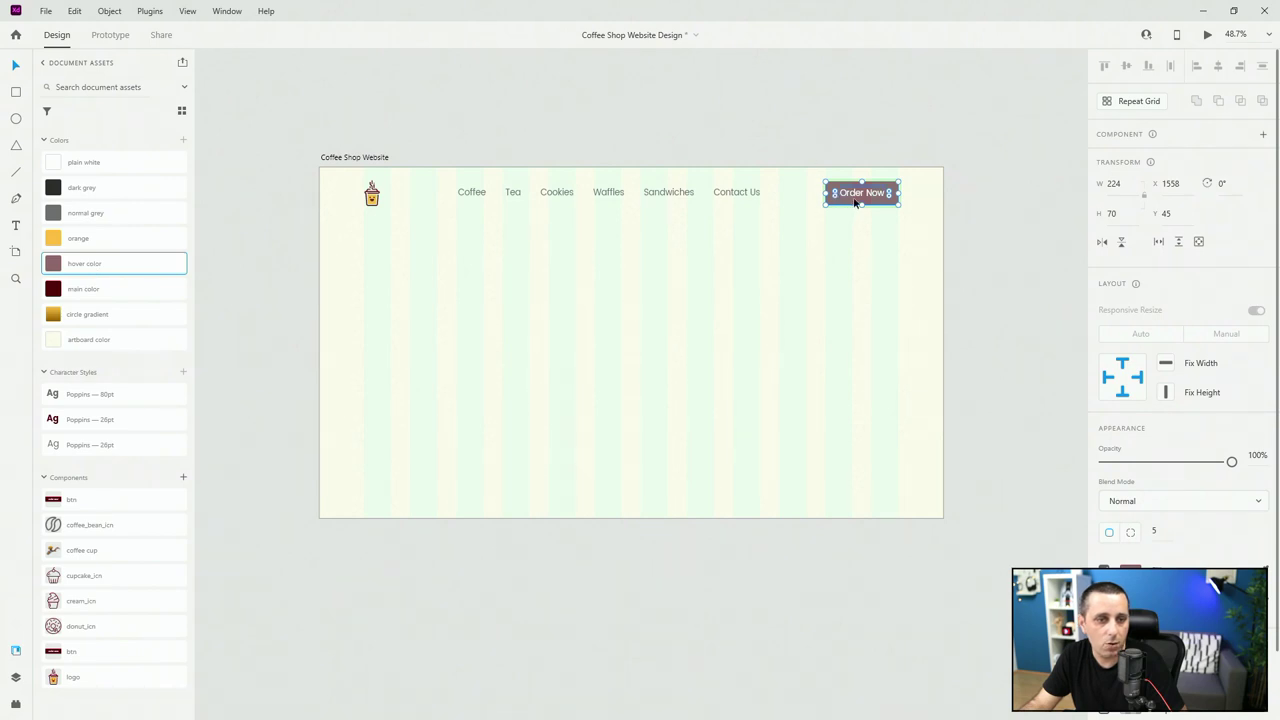
click(15, 677)
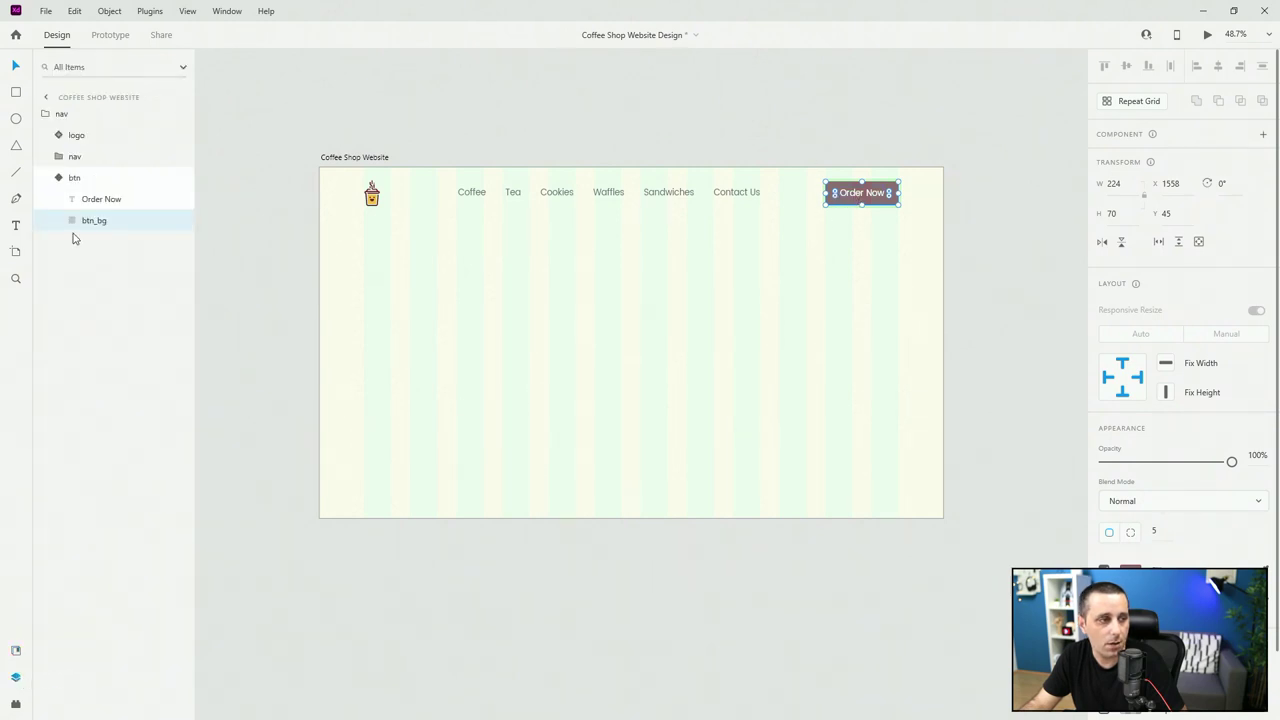
click(60, 178)
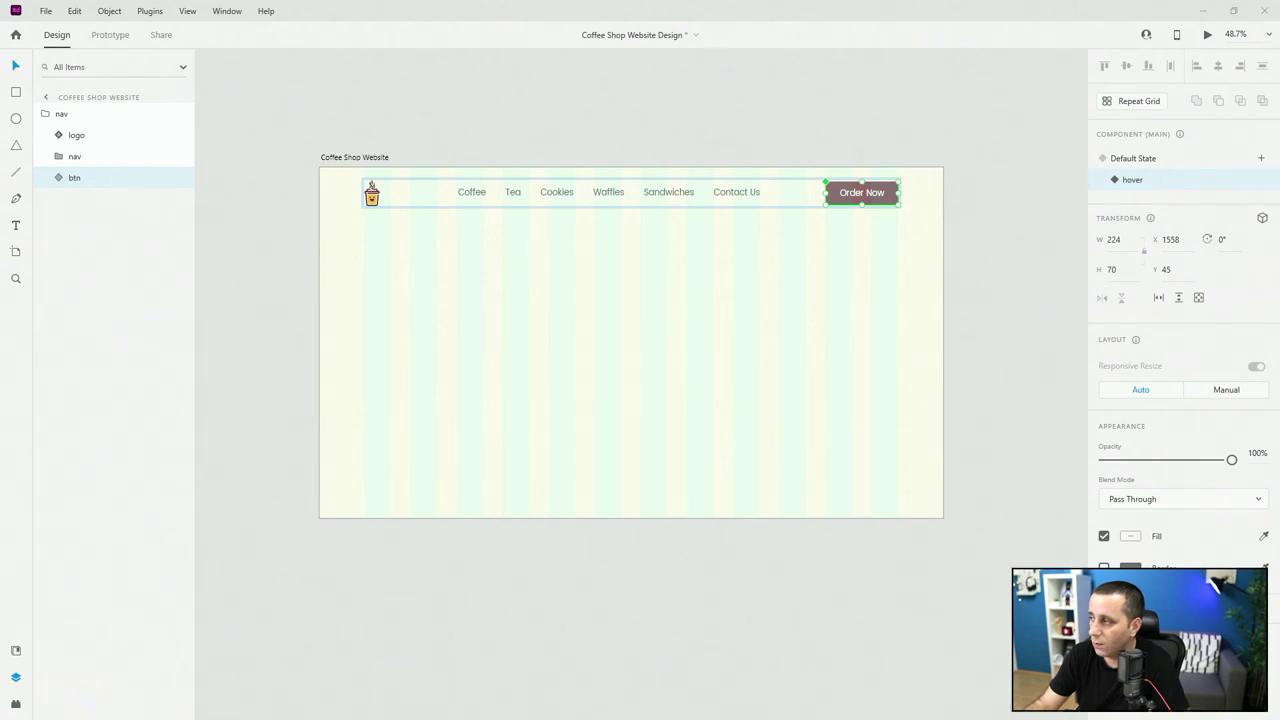
Copy the Coffee menu text out of the nav group and place the copy below the logo at X 138, Y 358.
click(59, 156)
click(91, 184)
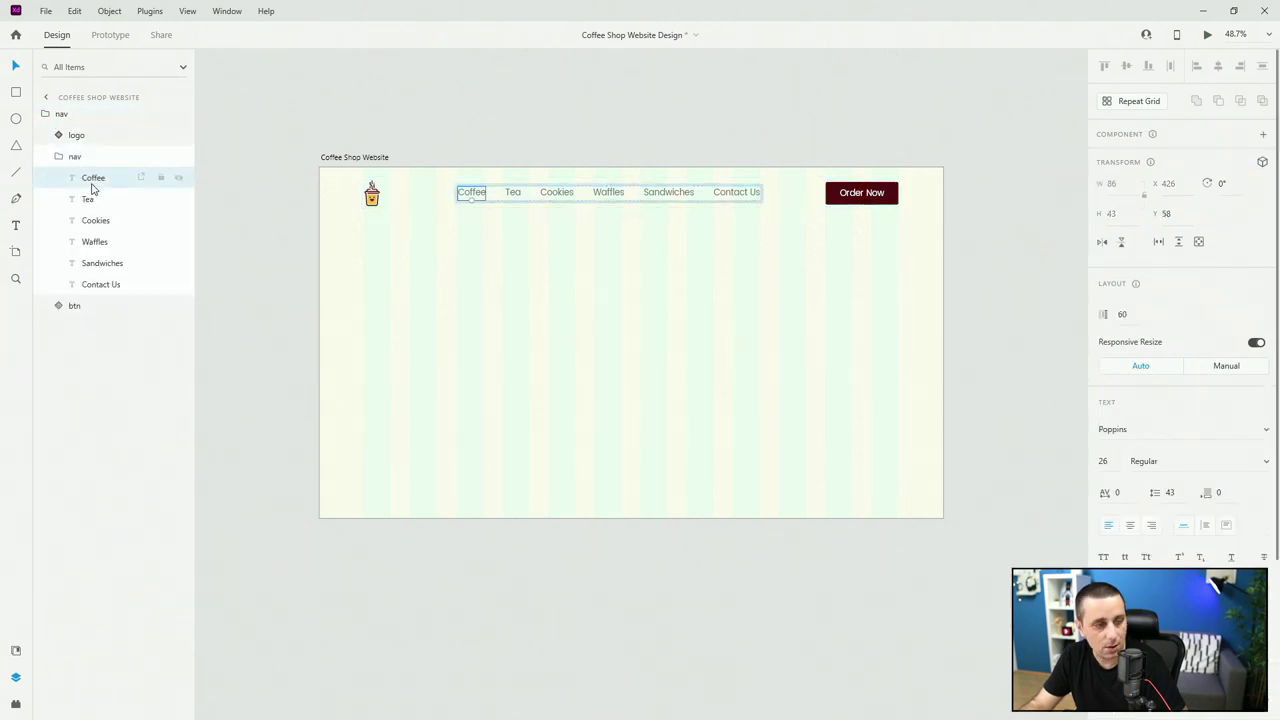
drag(91, 188, 55, 114)
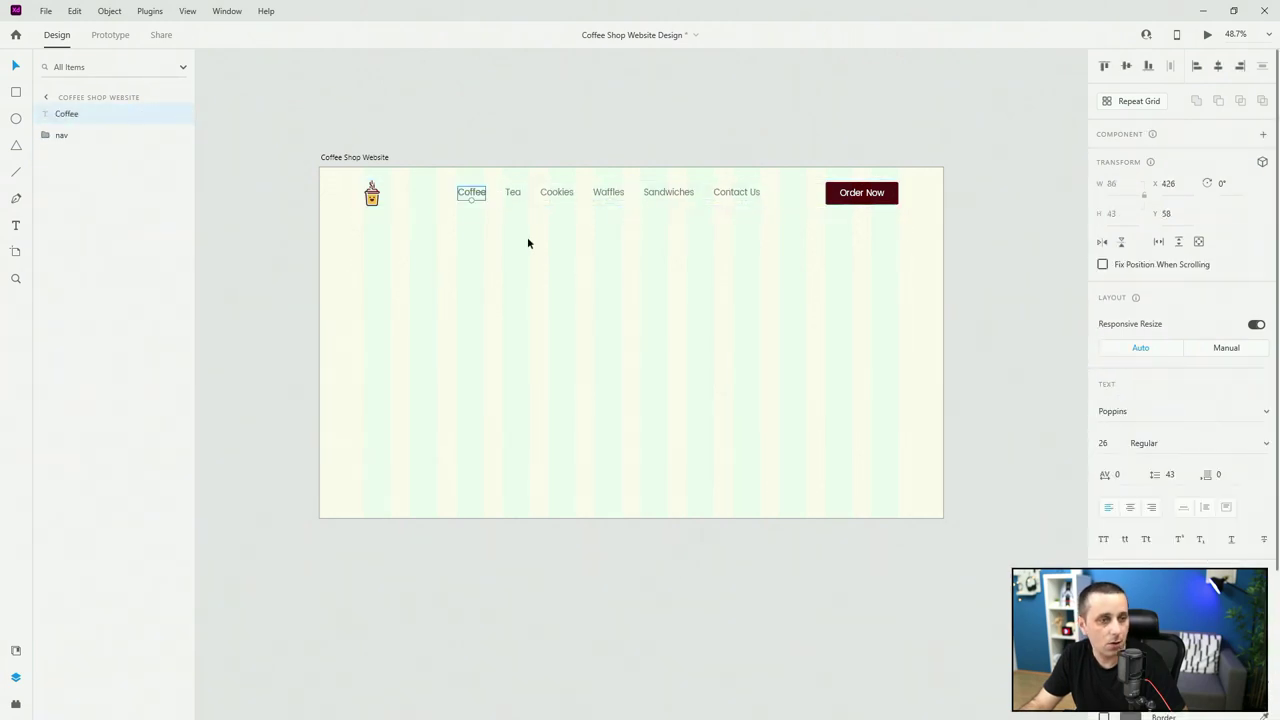
drag(469, 200, 381, 292)
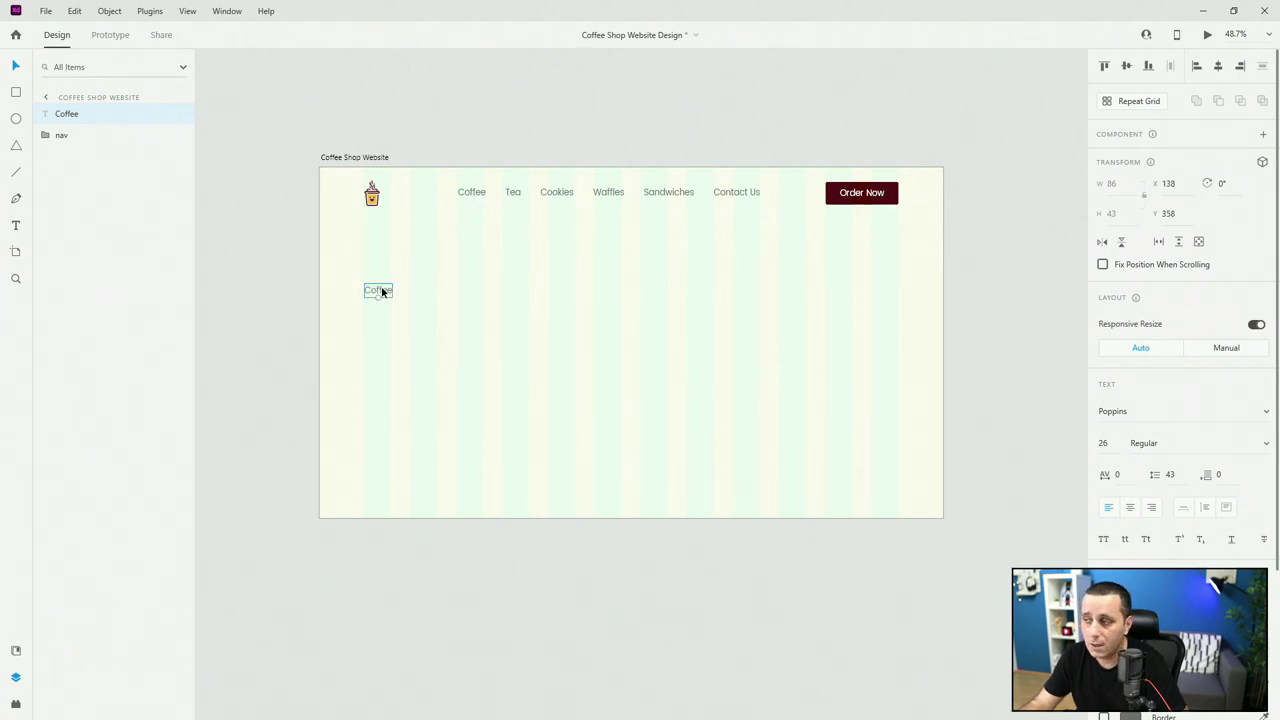
Replace the copied Coffee text with the two-line heading "Start Your Day" / "The Right Way".
double_click(381, 292)
text(Start Y)
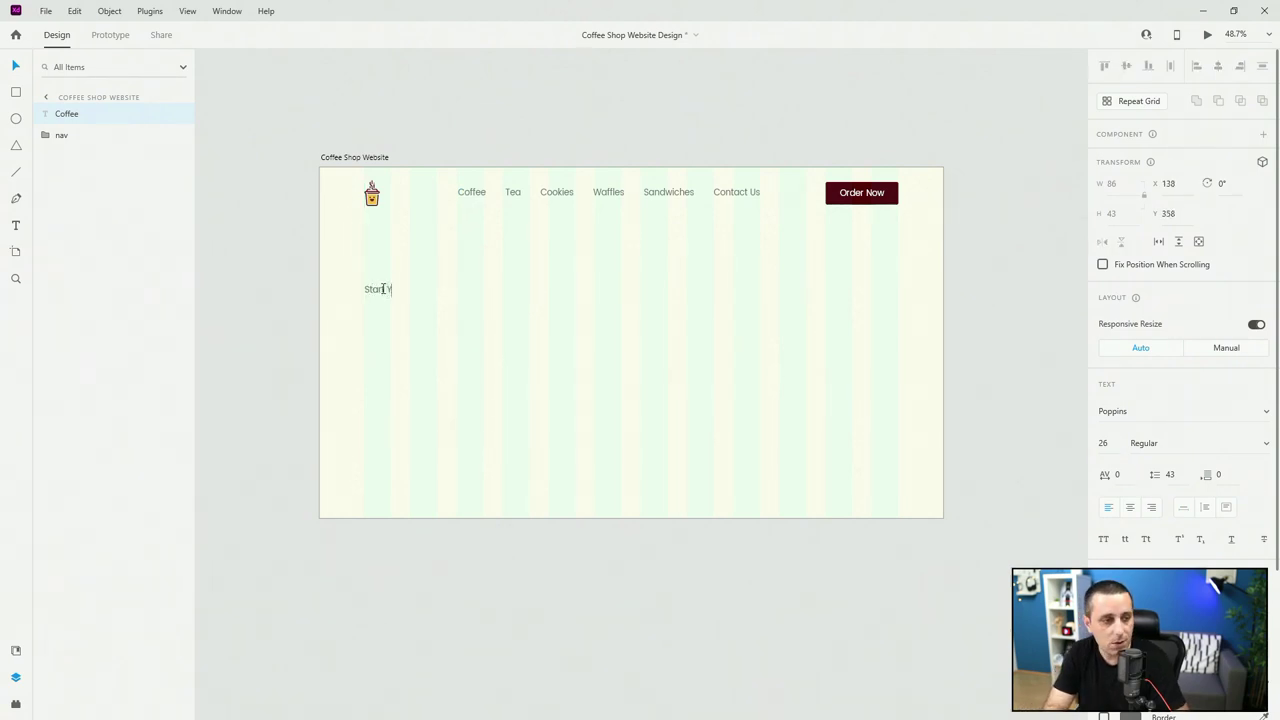
text(our Day)
key(Return)
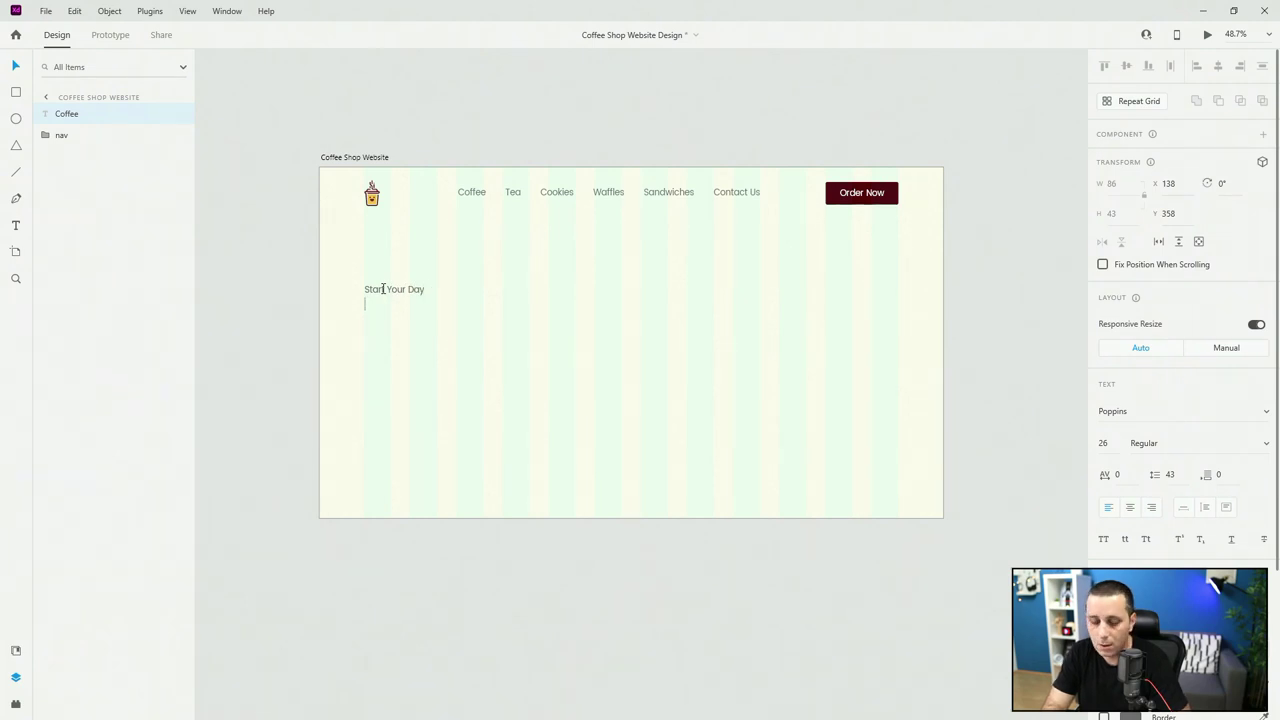
text(The Right Way)
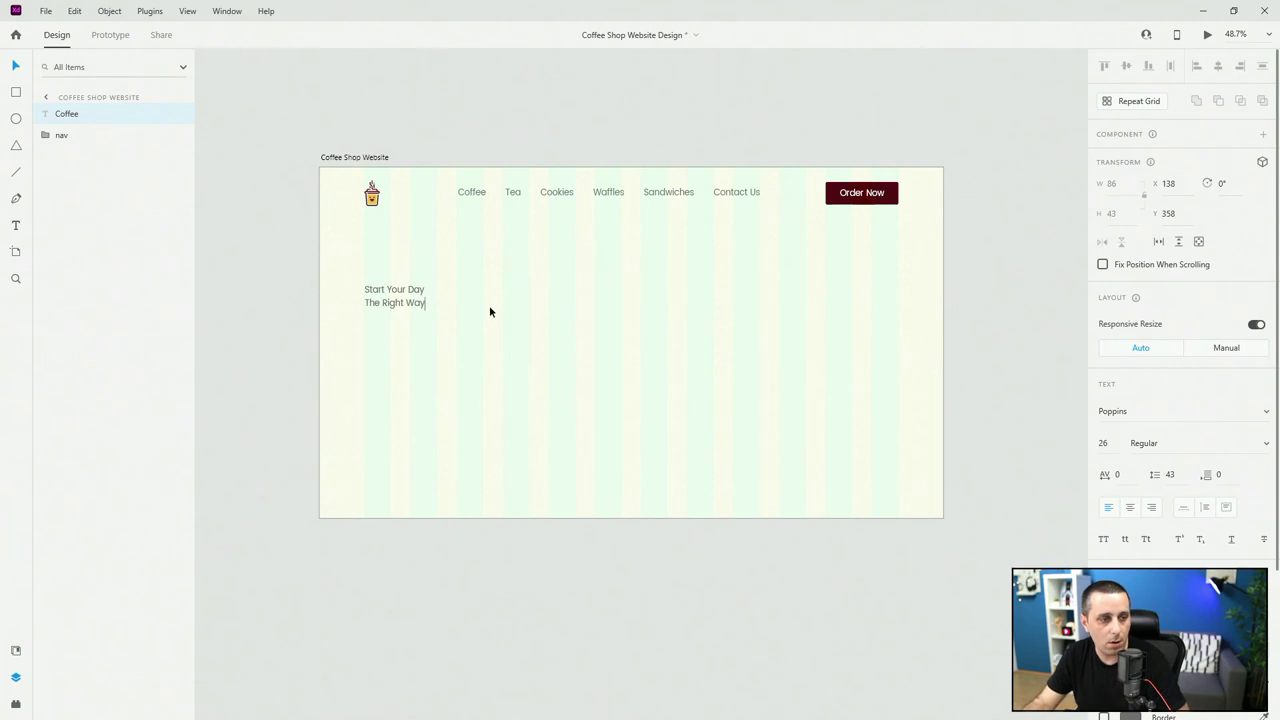
key(Escape)
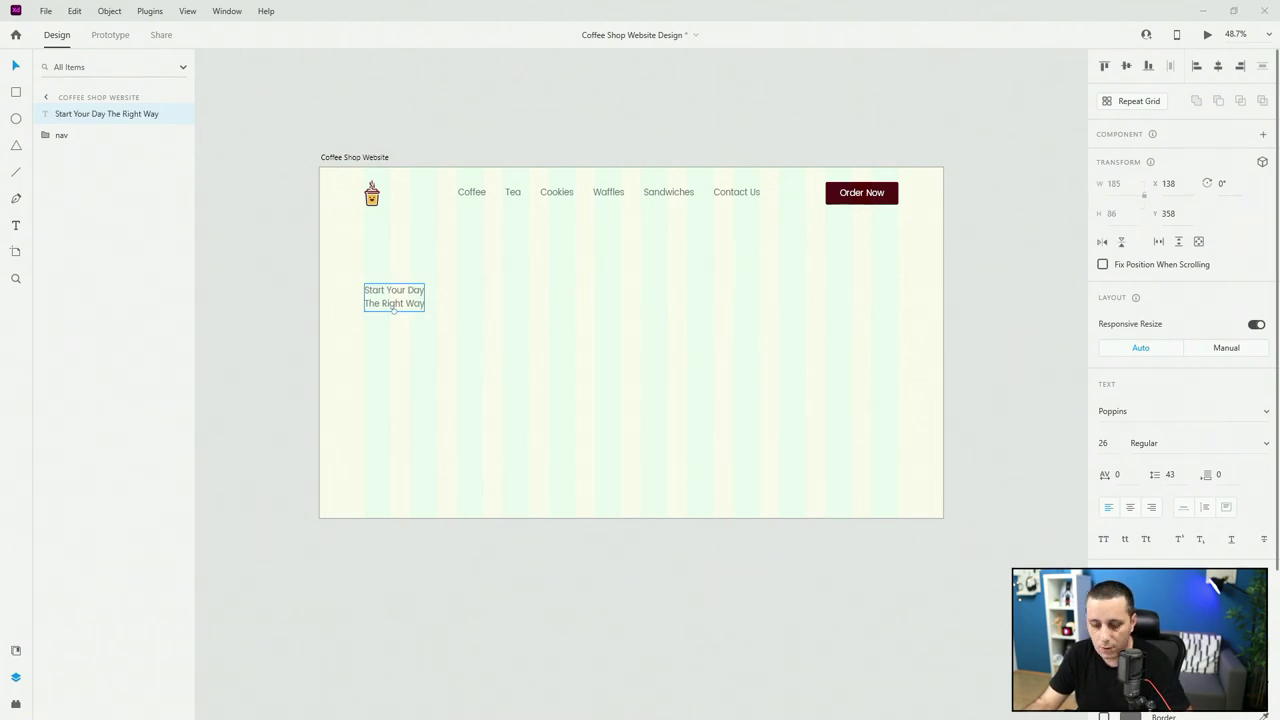
Duplicate the heading below itself and change the copy to "Choose from a vast variety of flavors and add ons to create your perfect coffee.".
drag(397, 303, 400, 371)
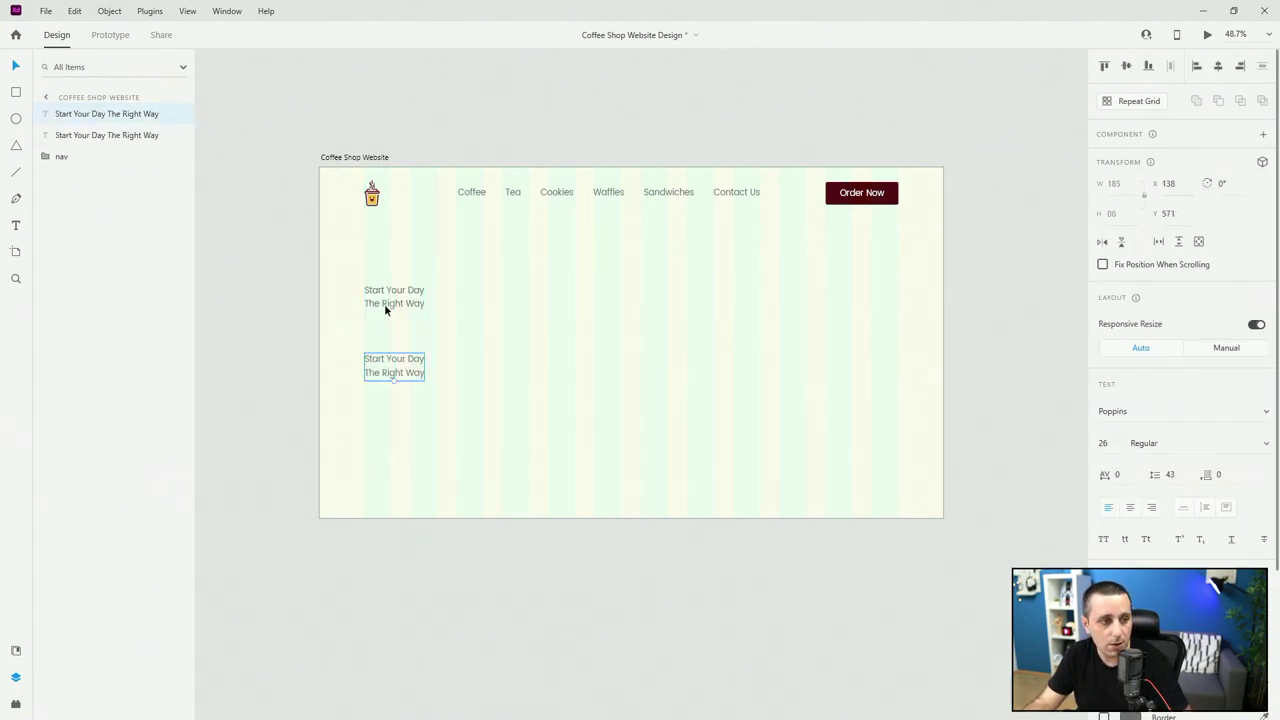
double_click(405, 372)
text(Choose from a vast variety of flavors and add ons to create your perfect coffee.)
key(Escape)
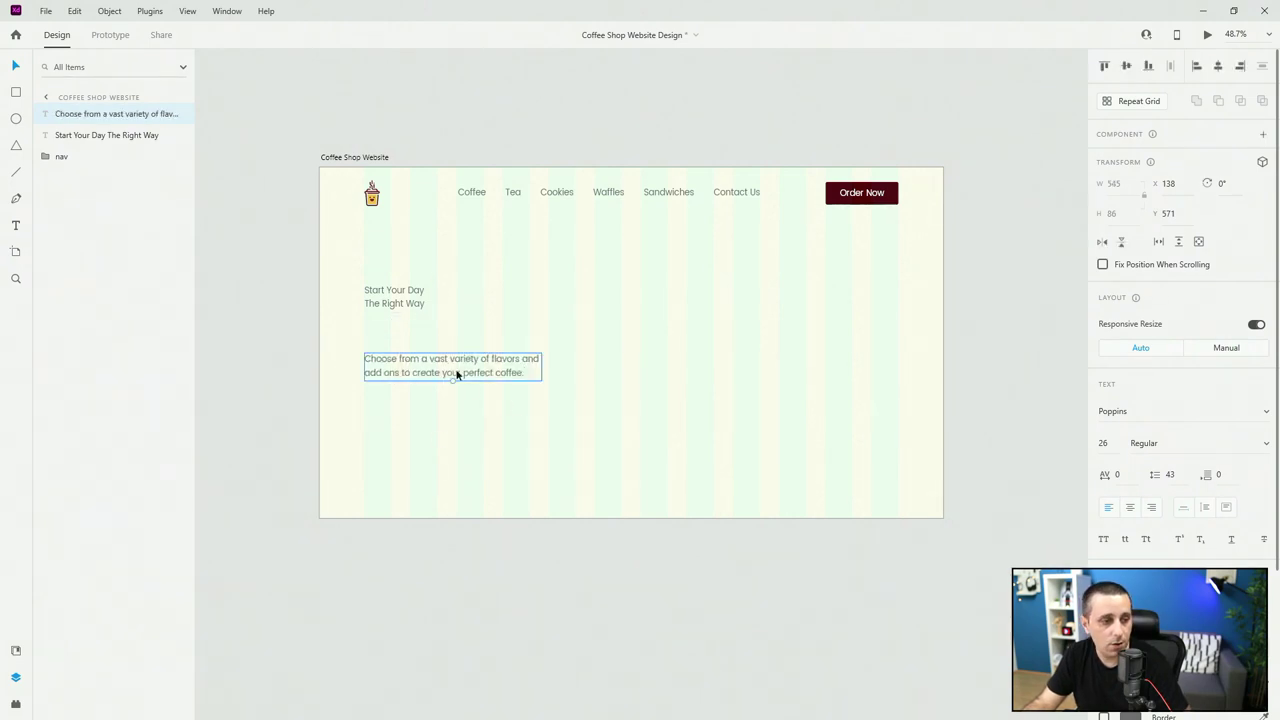
Apply the Poppins 80pt character style and the "dark grey" document color to the "Start Your Day The Right Way" heading.
click(394, 302)
click(15, 650)
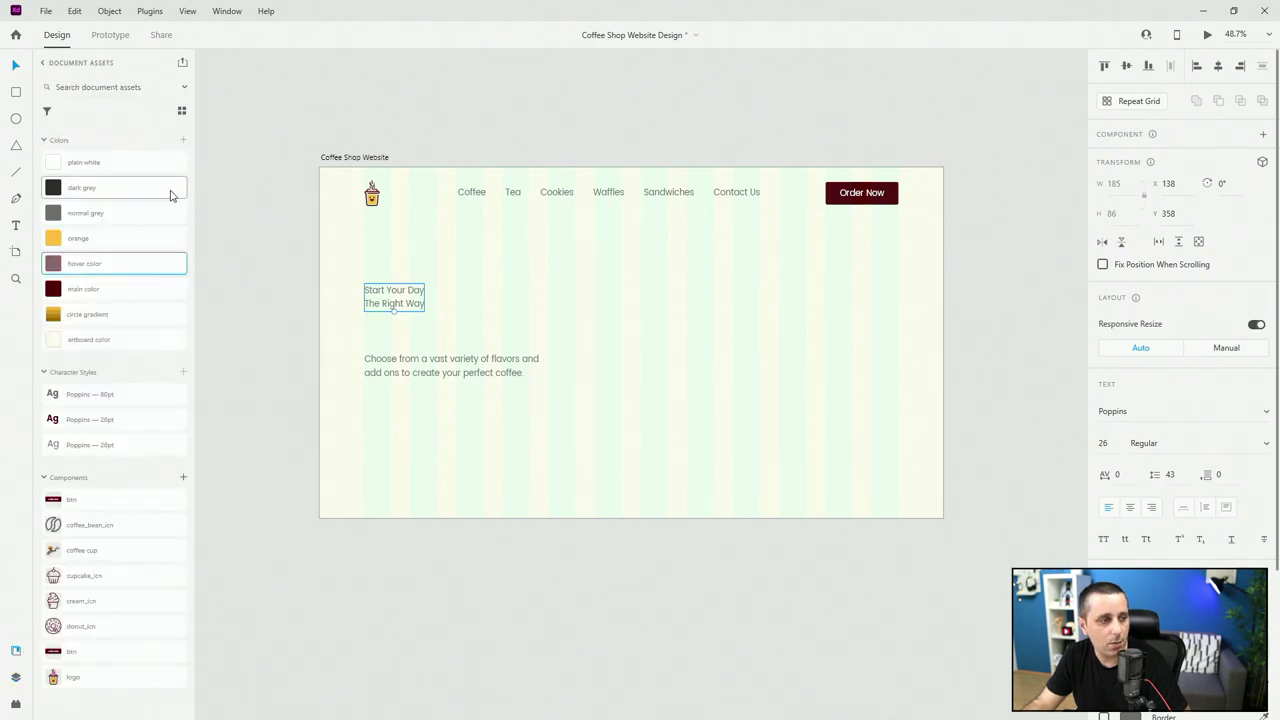
click(127, 393)
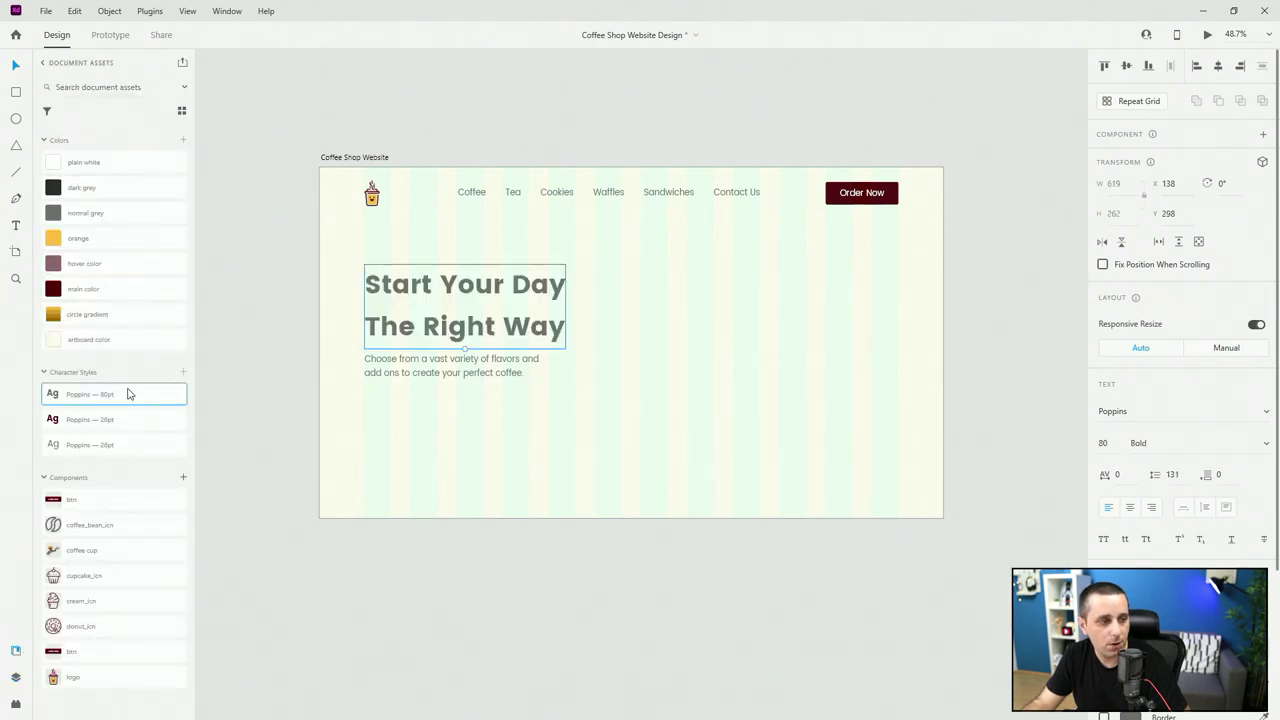
click(138, 193)
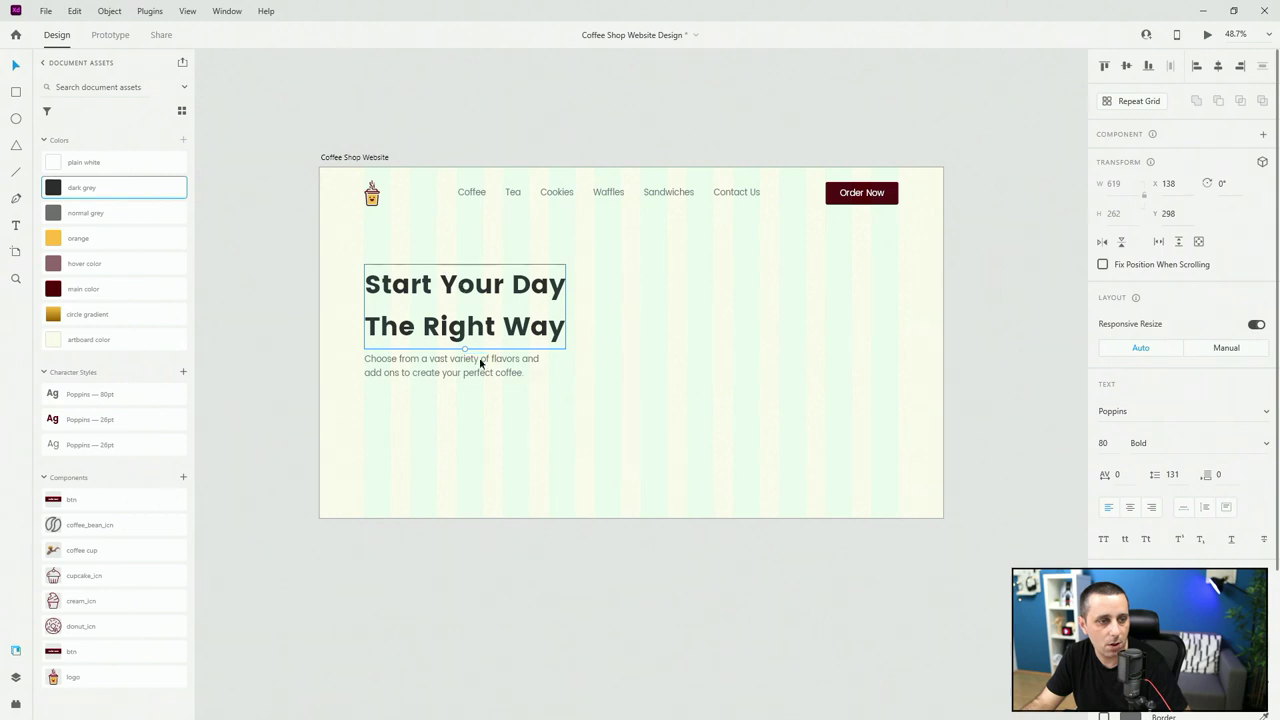
Move the "Choose from a vast variety" paragraph down below the heading, to Y 600.
drag(480, 363, 482, 374)
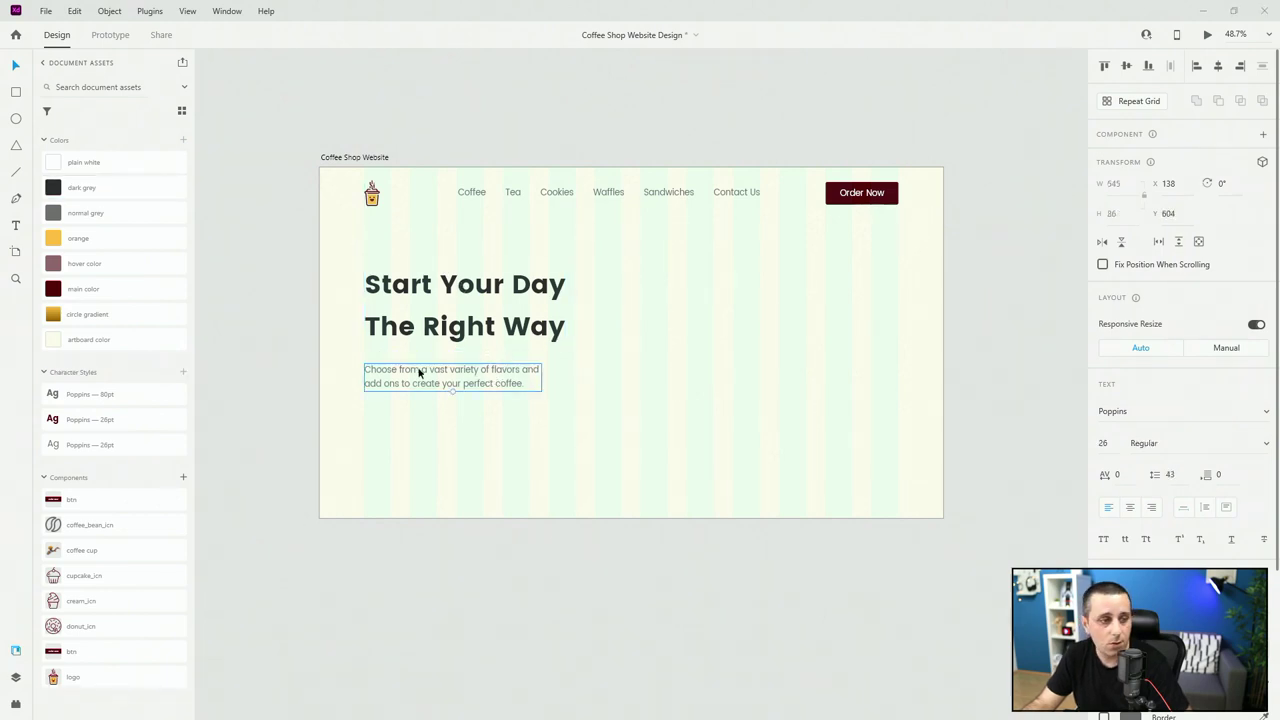
drag(420, 371, 476, 361)
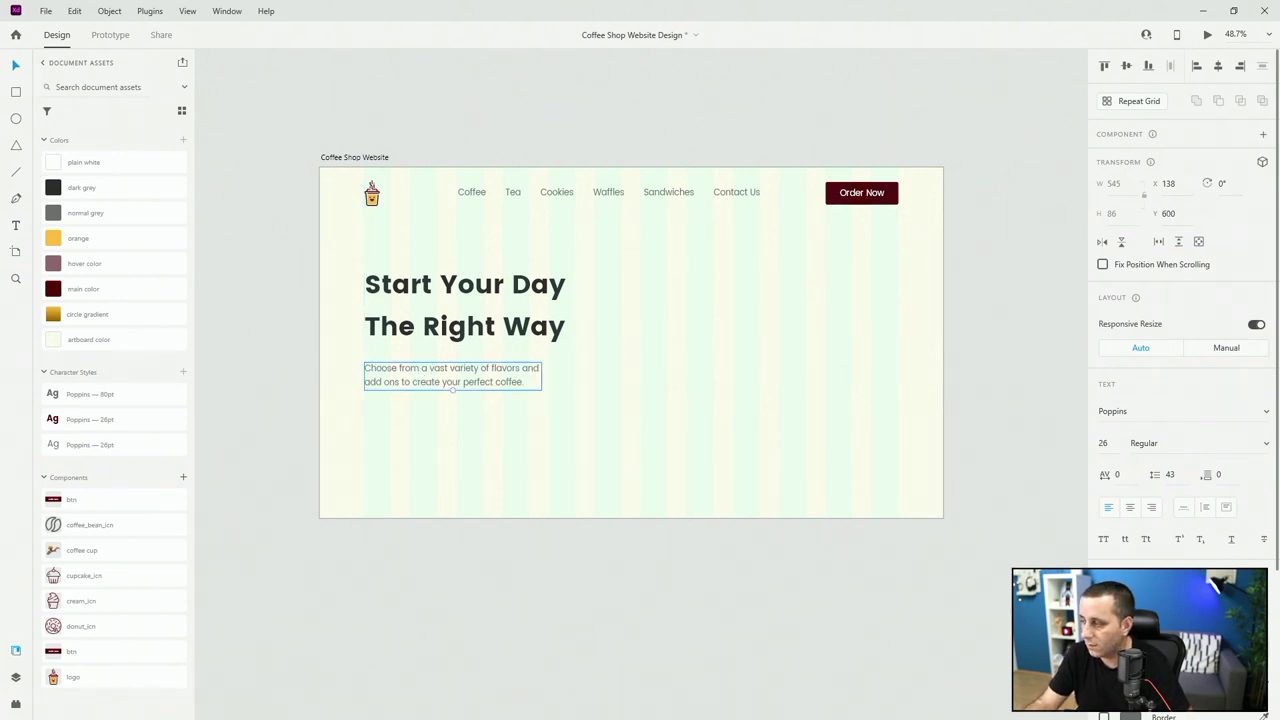
click(16, 677)
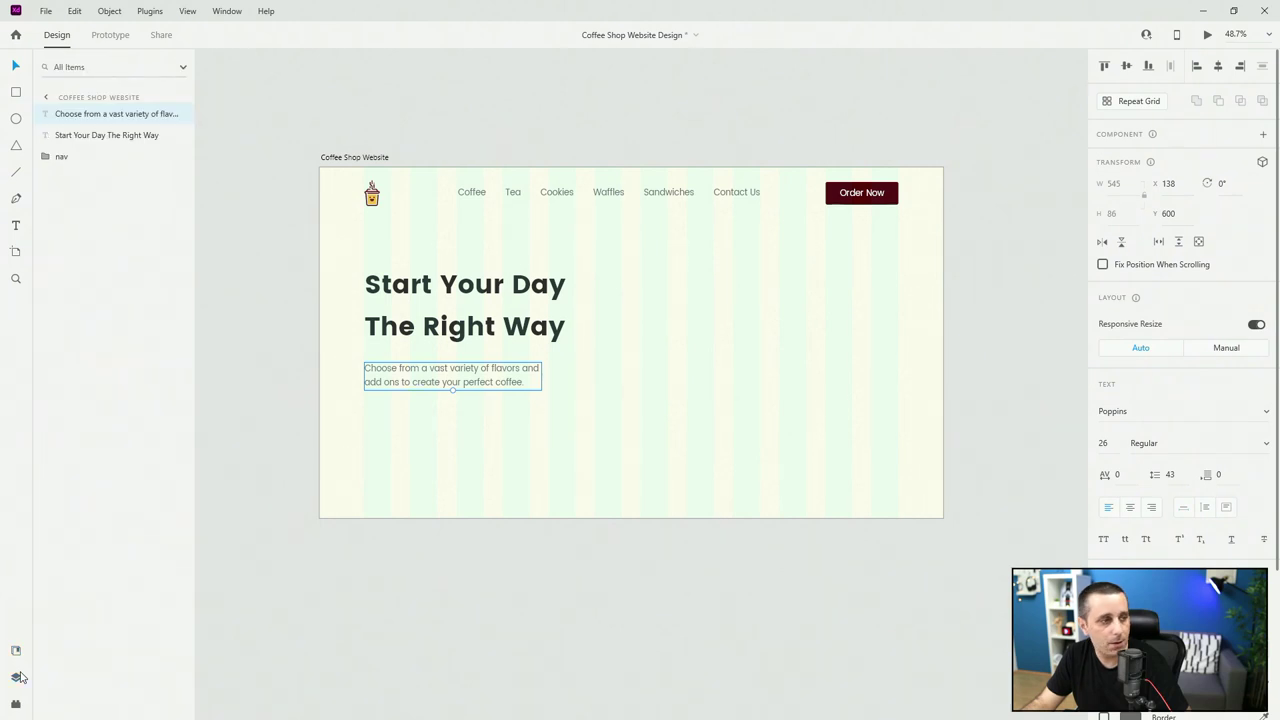
key(ctrl+y)
click(340, 101)
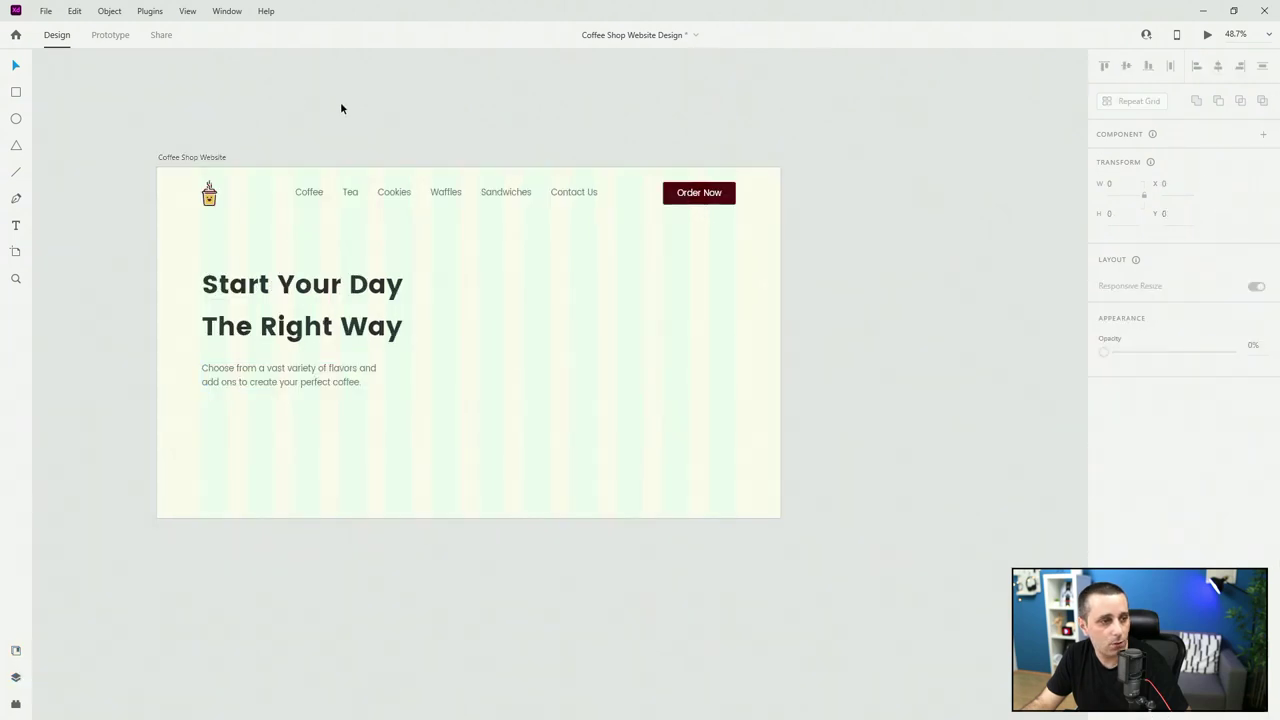
key(ctrl+0)
click(16, 679)
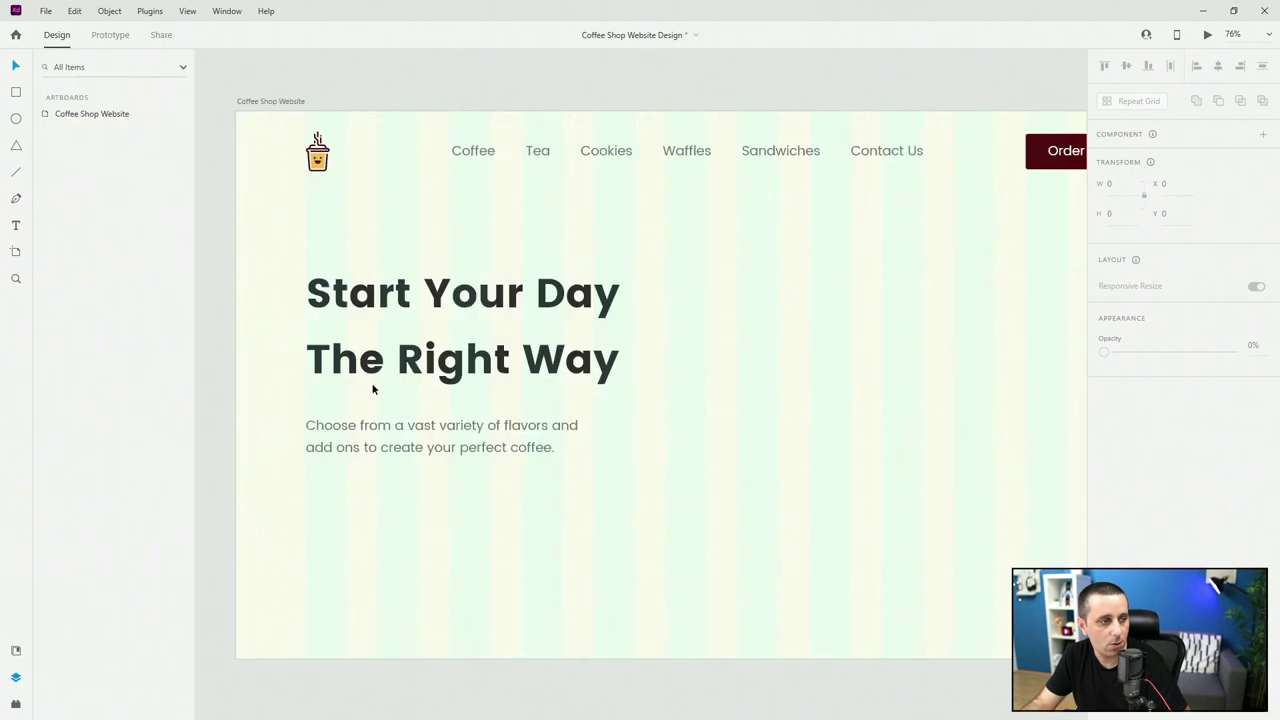
scroll(483, 297, down, 3)
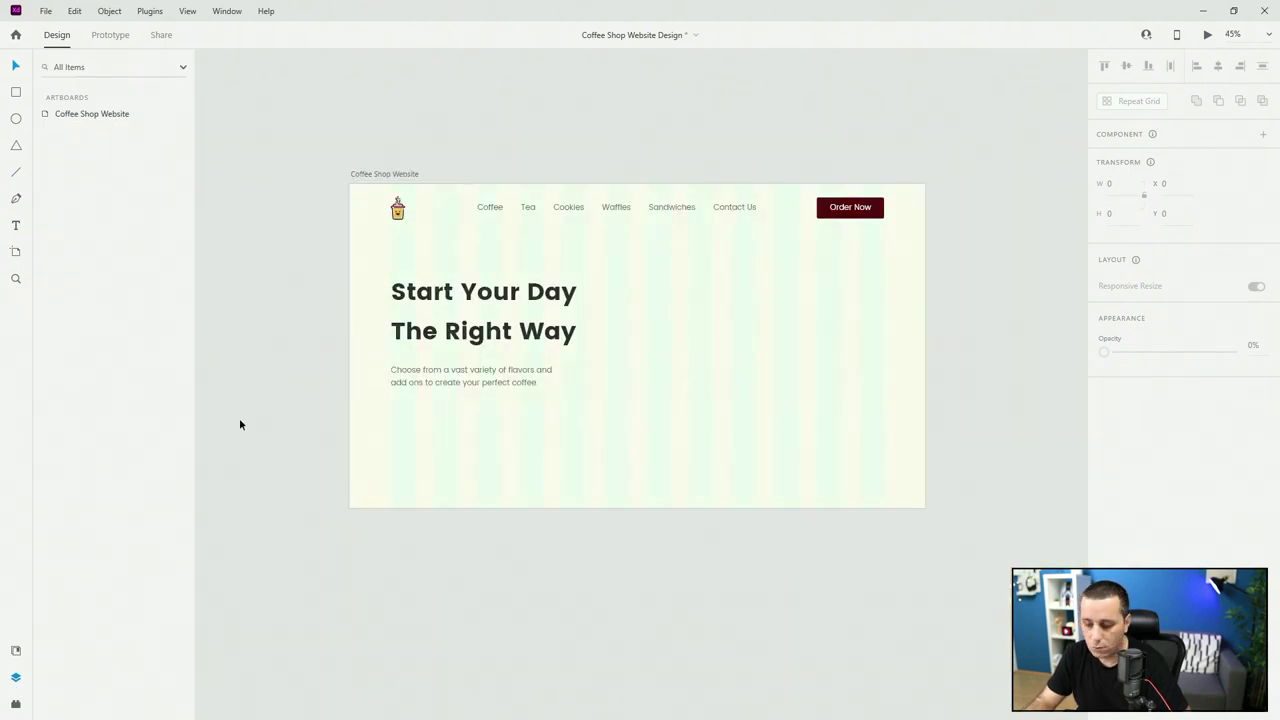
key(ctrl+0)
Delete the duplicate btn component listed just above the logo component in the document assets.
click(13, 650)
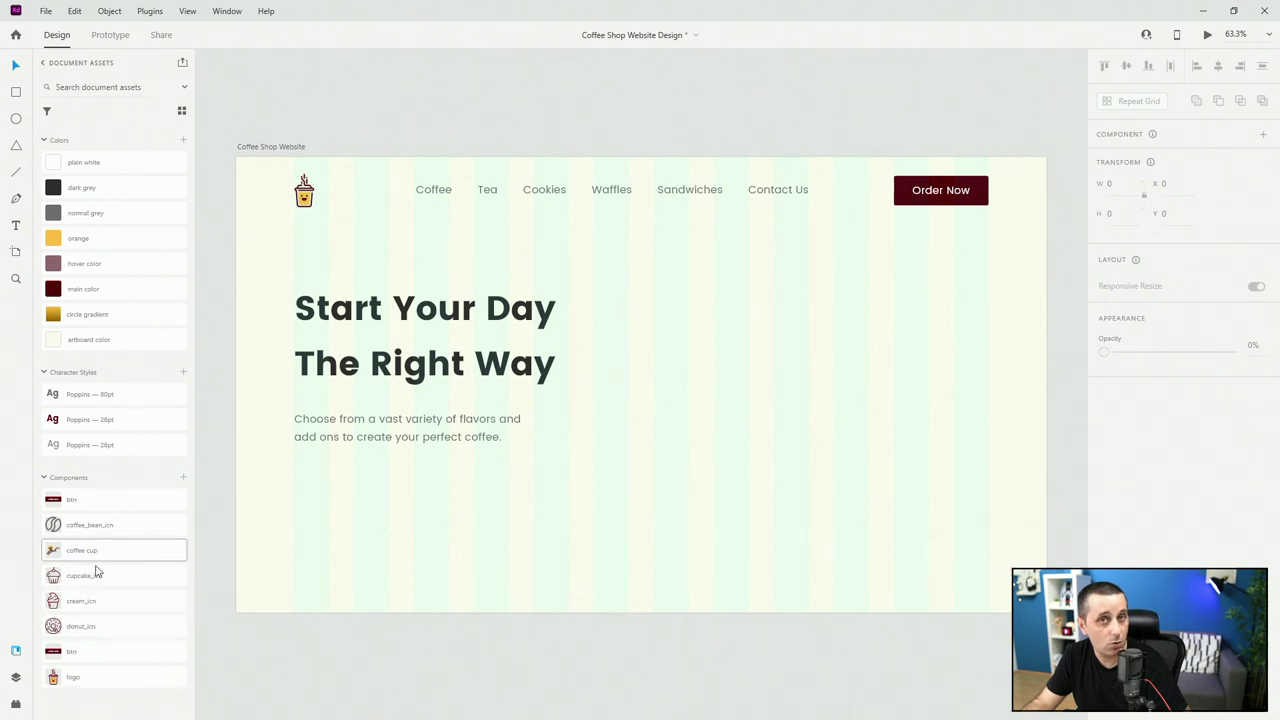
right_click(87, 650)
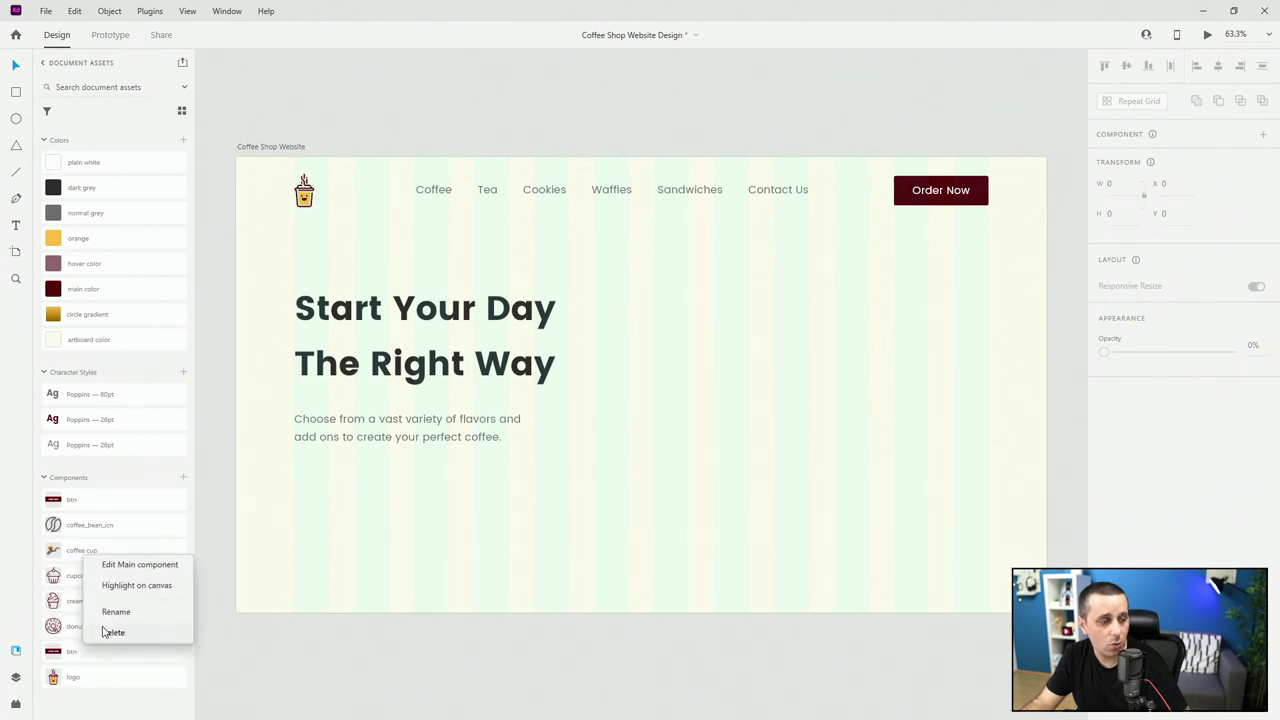
click(113, 632)
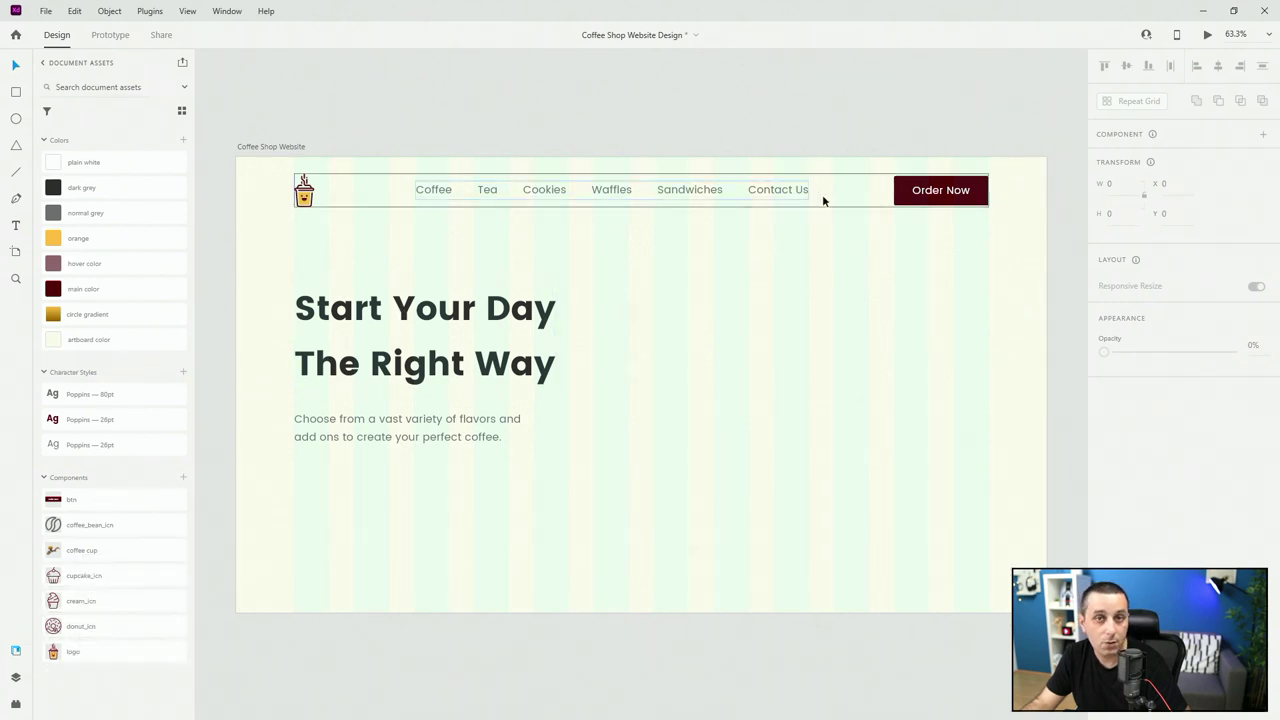
Copy the Order Now button out of the nav group and place the copy below the paragraph at X 138, about Y 762.
double_click(929, 190)
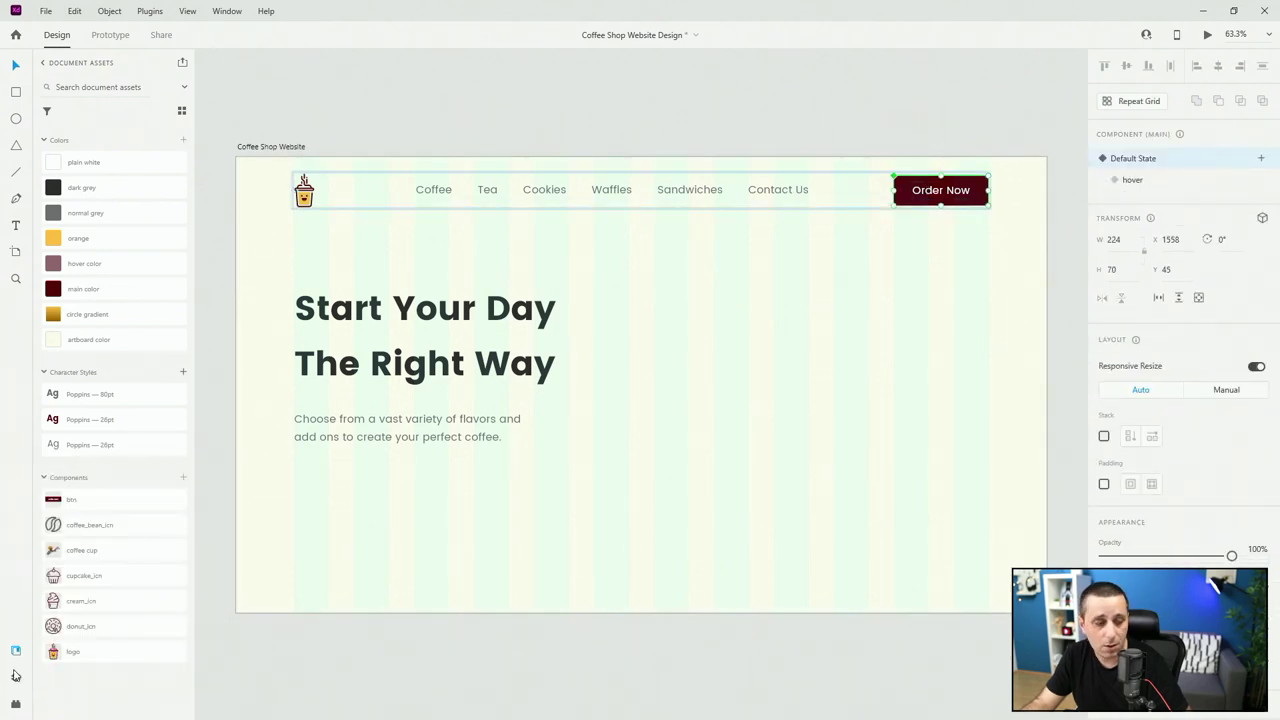
click(15, 677)
click(55, 157)
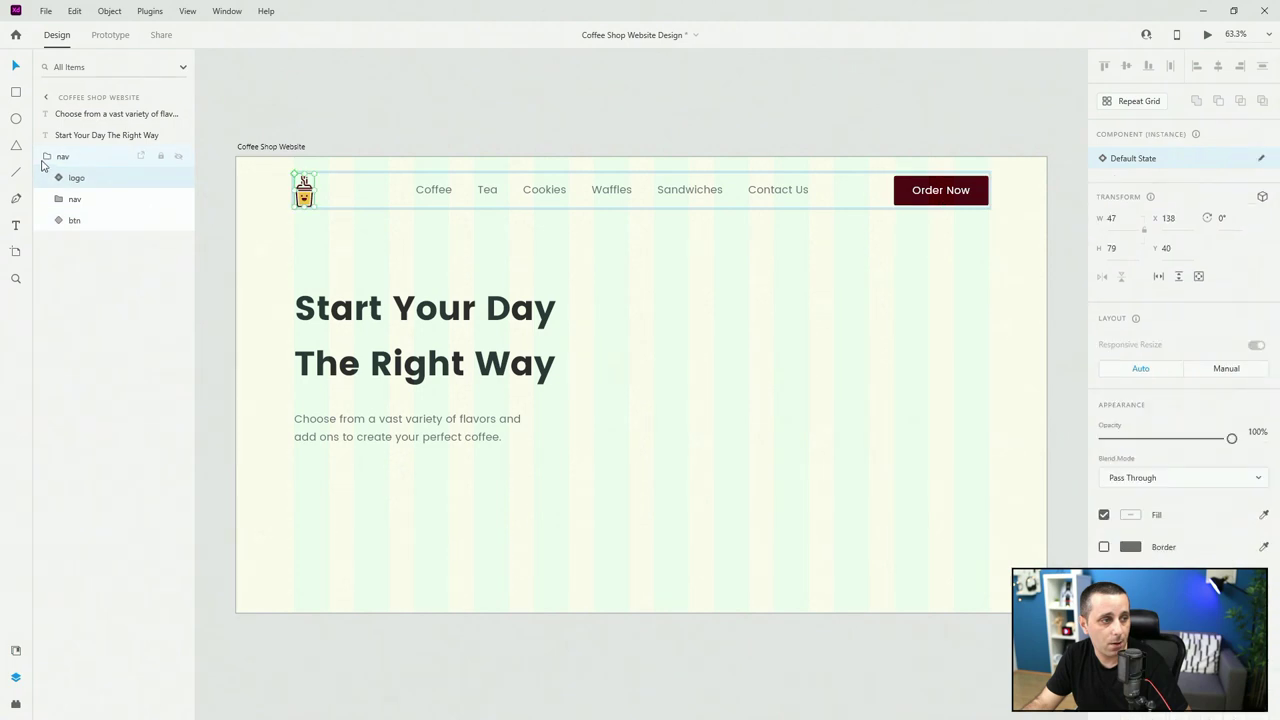
key(ctrl+shift+g)
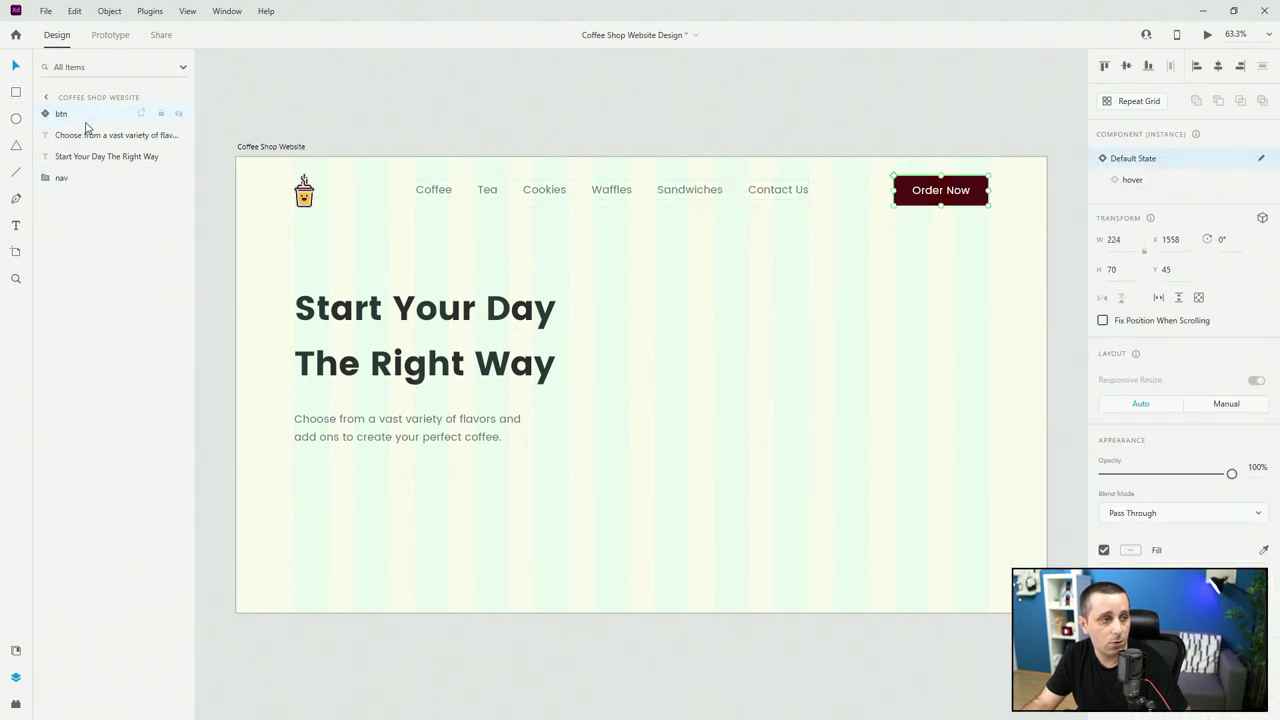
drag(941, 190, 341, 492)
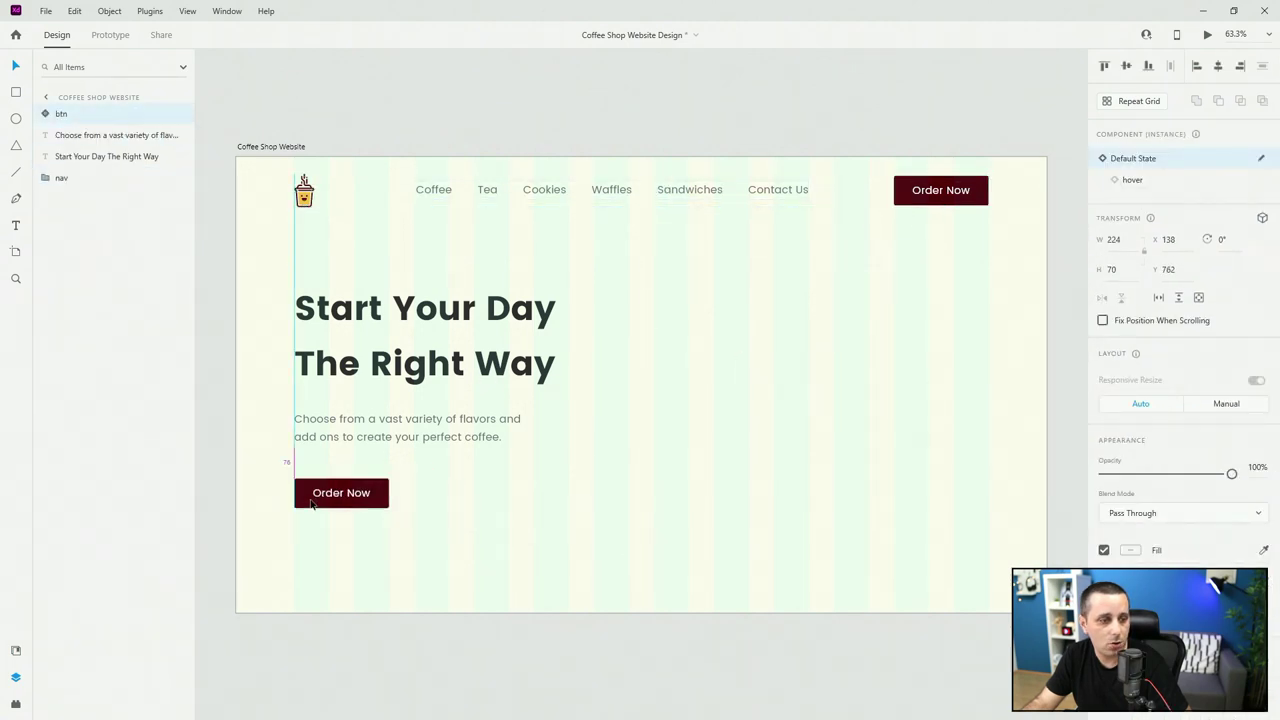
Widen the hero Order Now button to 366 in both its default and hover states, leaving Default State active.
scroll(258, 505, up, 4)
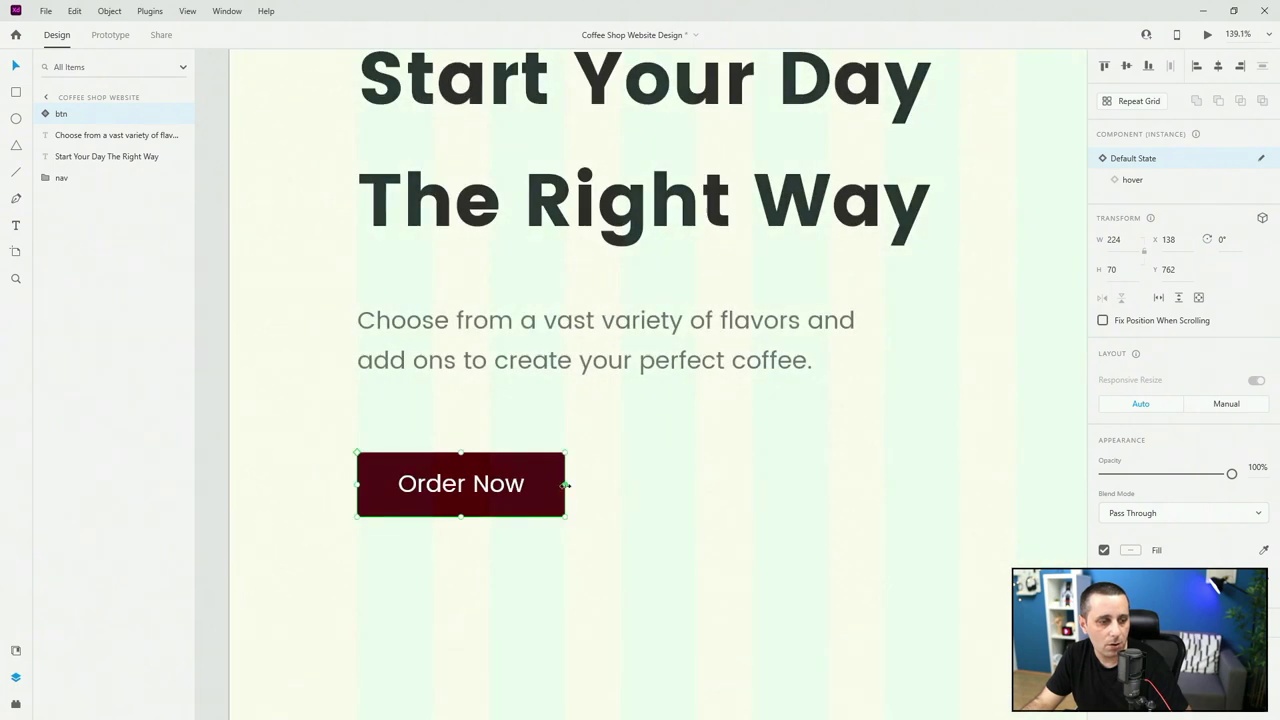
drag(565, 485, 695, 483)
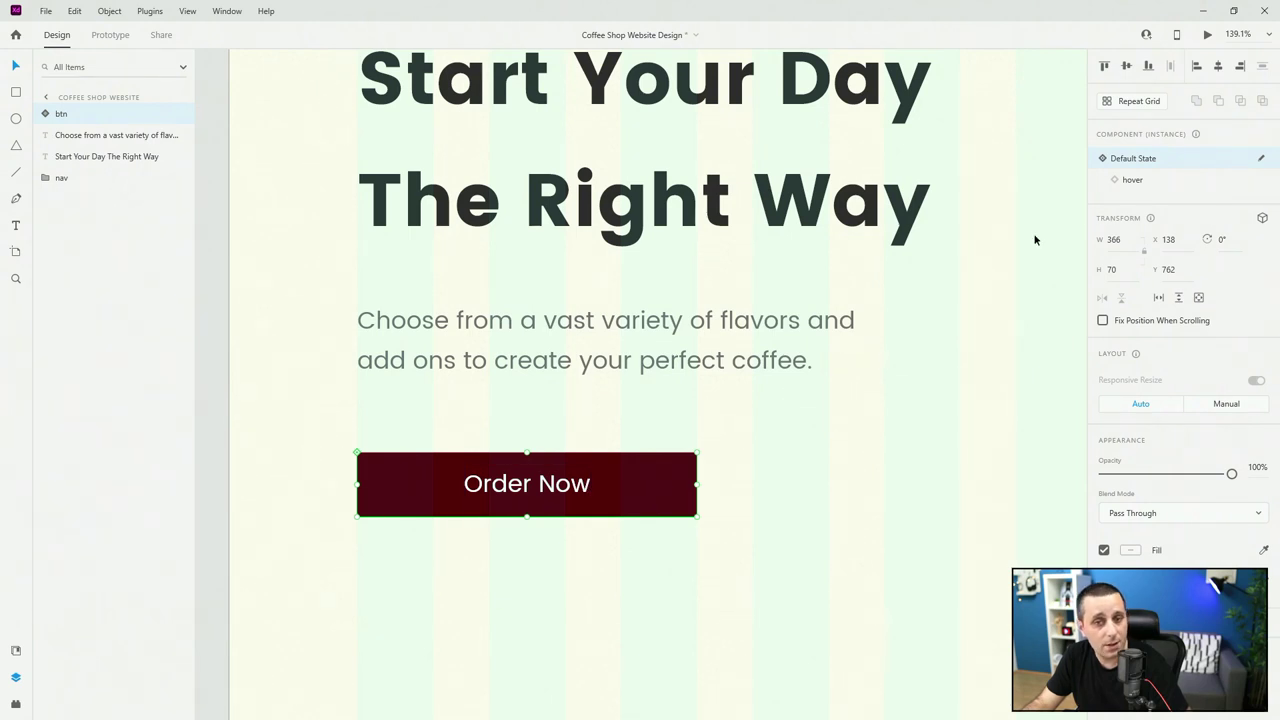
click(1146, 186)
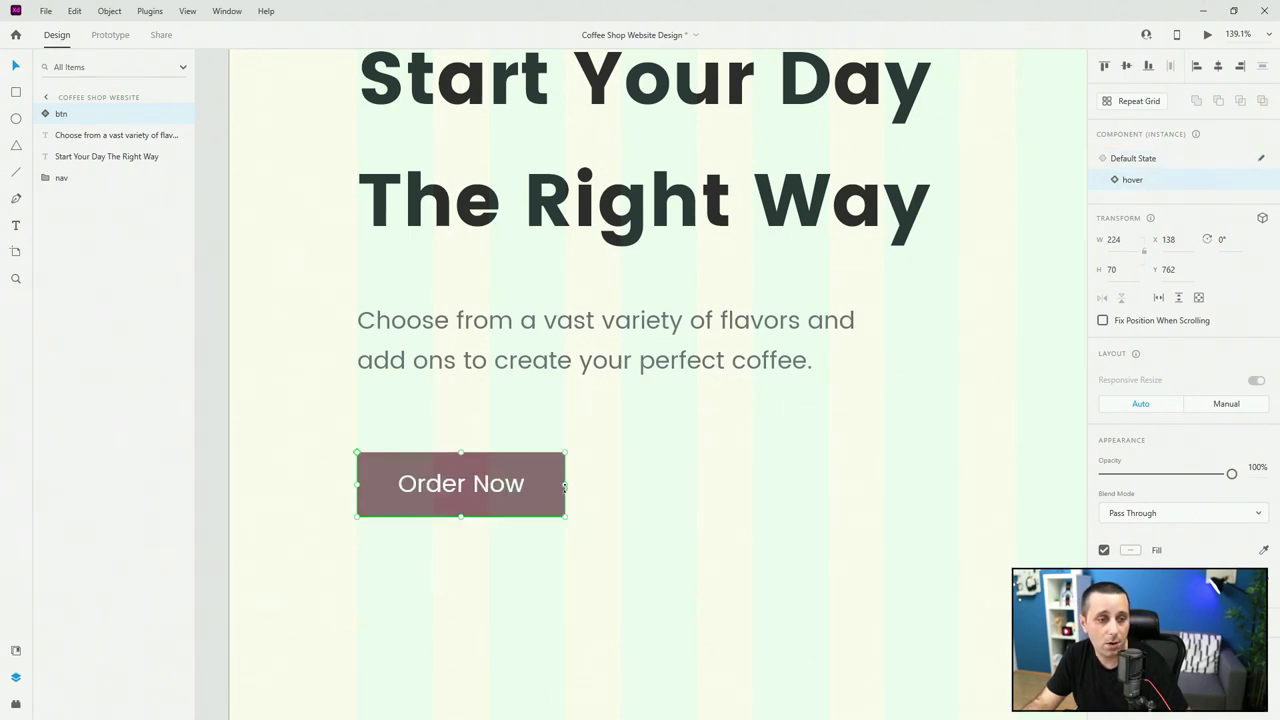
drag(565, 485, 697, 483)
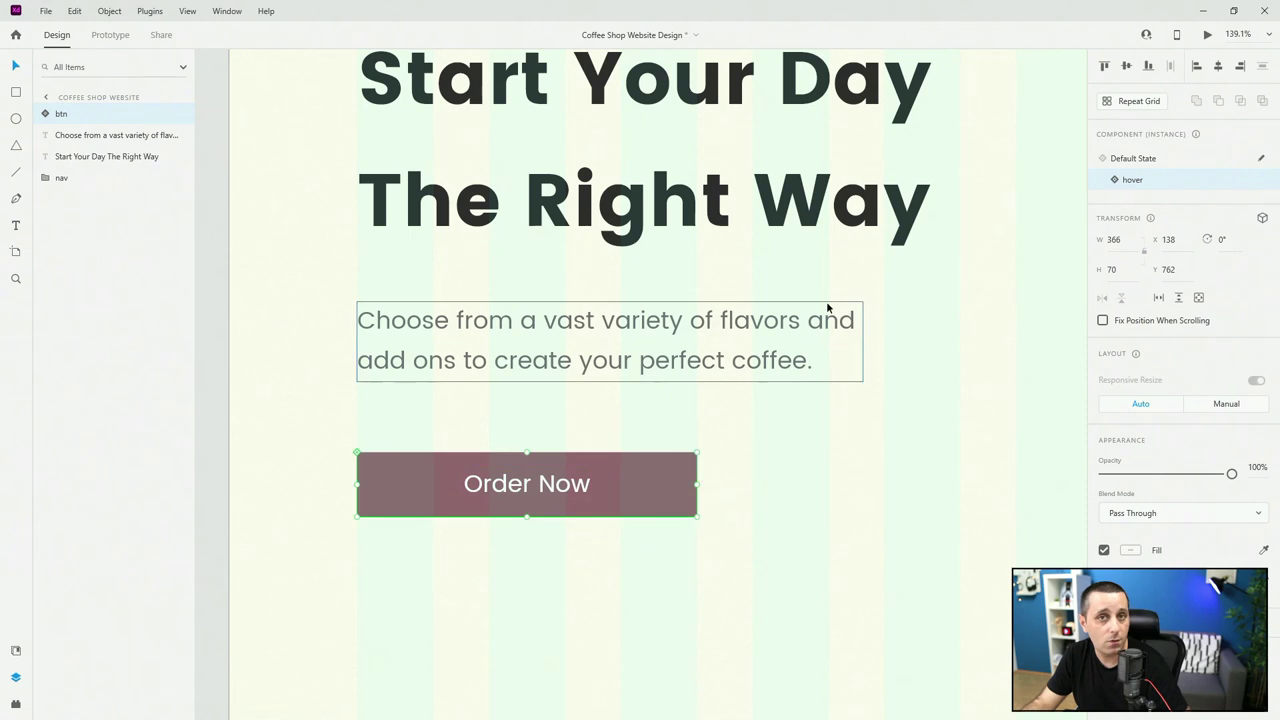
click(1178, 160)
click(1178, 179)
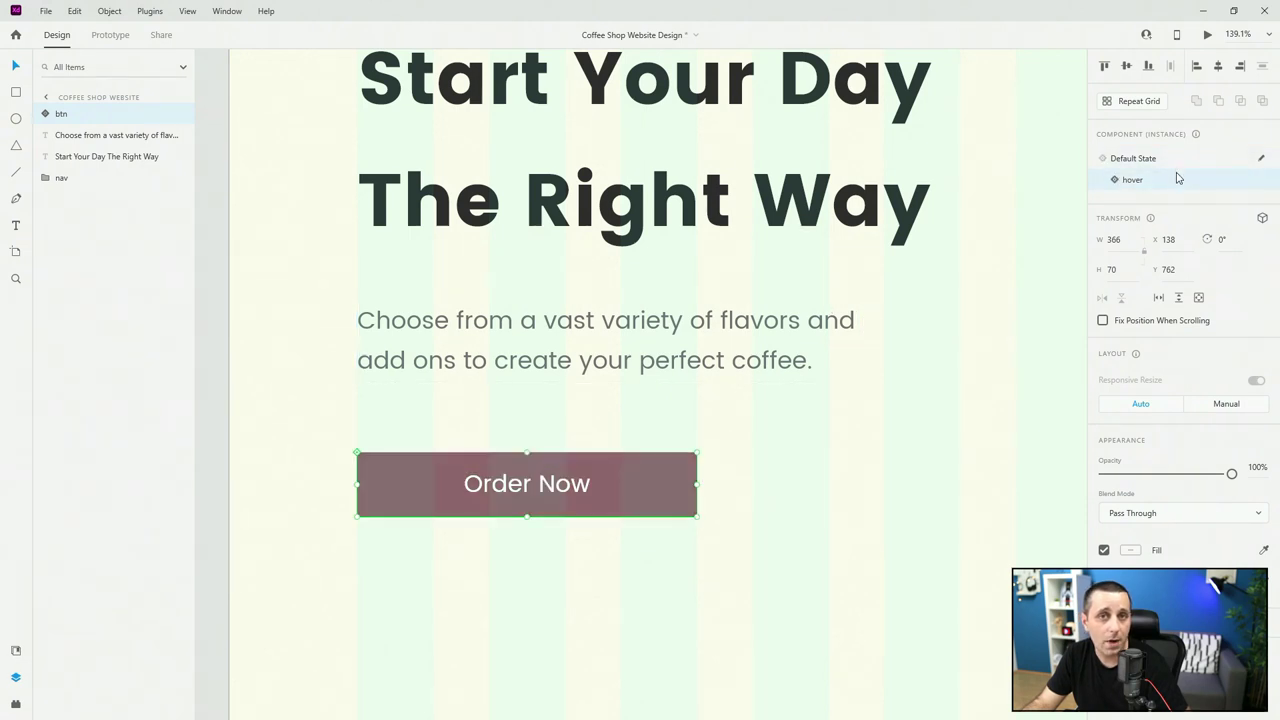
click(1179, 165)
key(ctrl+0)
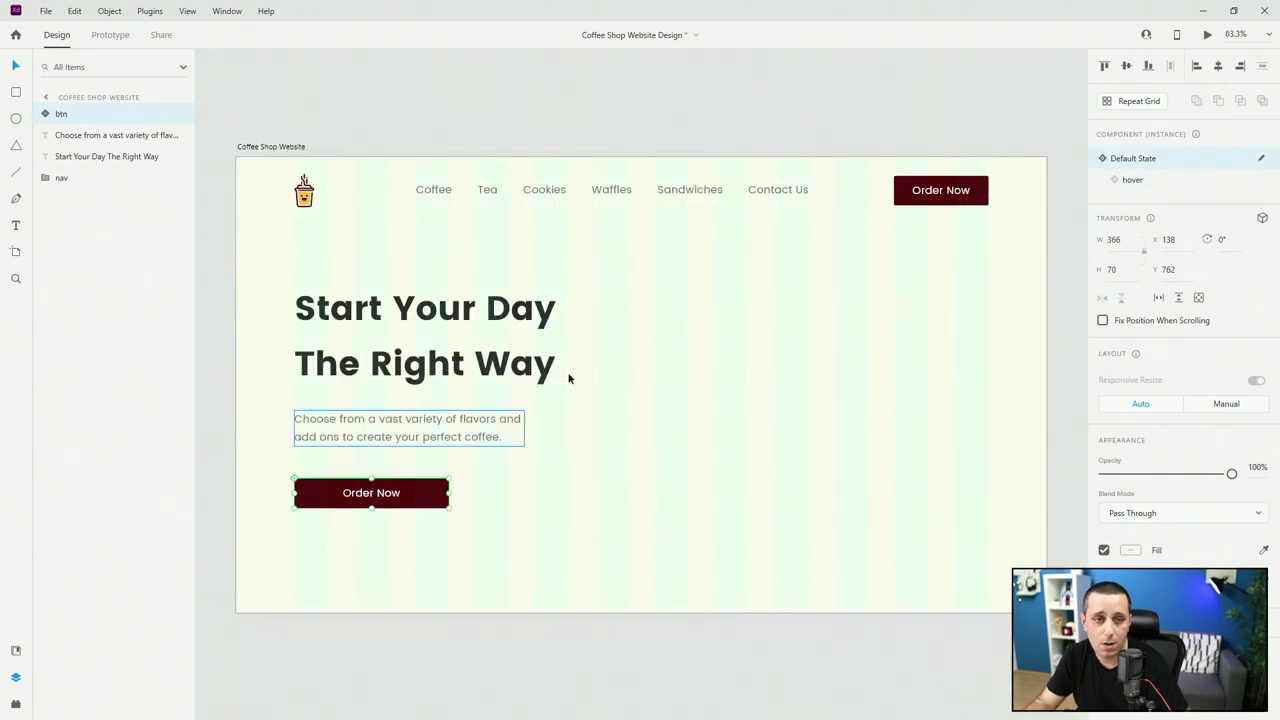
Check the default and hover states of the main Order Now button in the header.
double_click(952, 183)
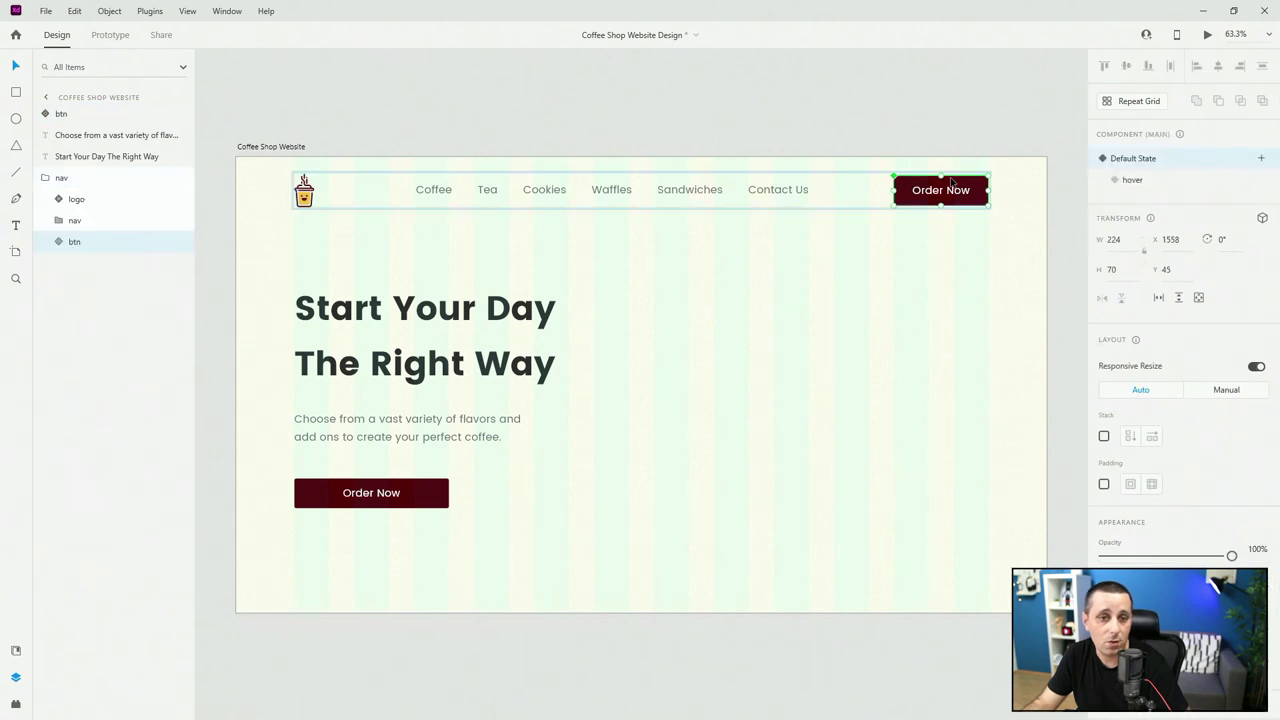
click(1199, 184)
click(1199, 163)
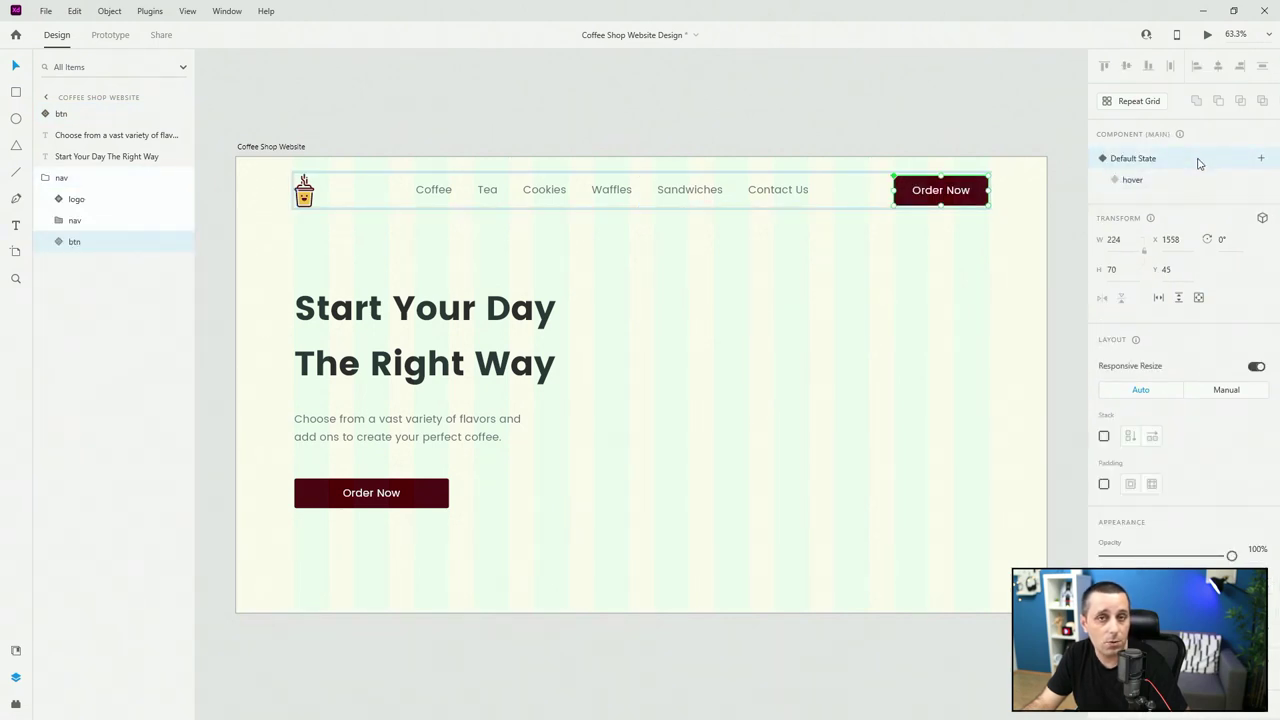
Reorder the layers so the heading comes first, followed by the paragraph and the btn component.
click(61, 113)
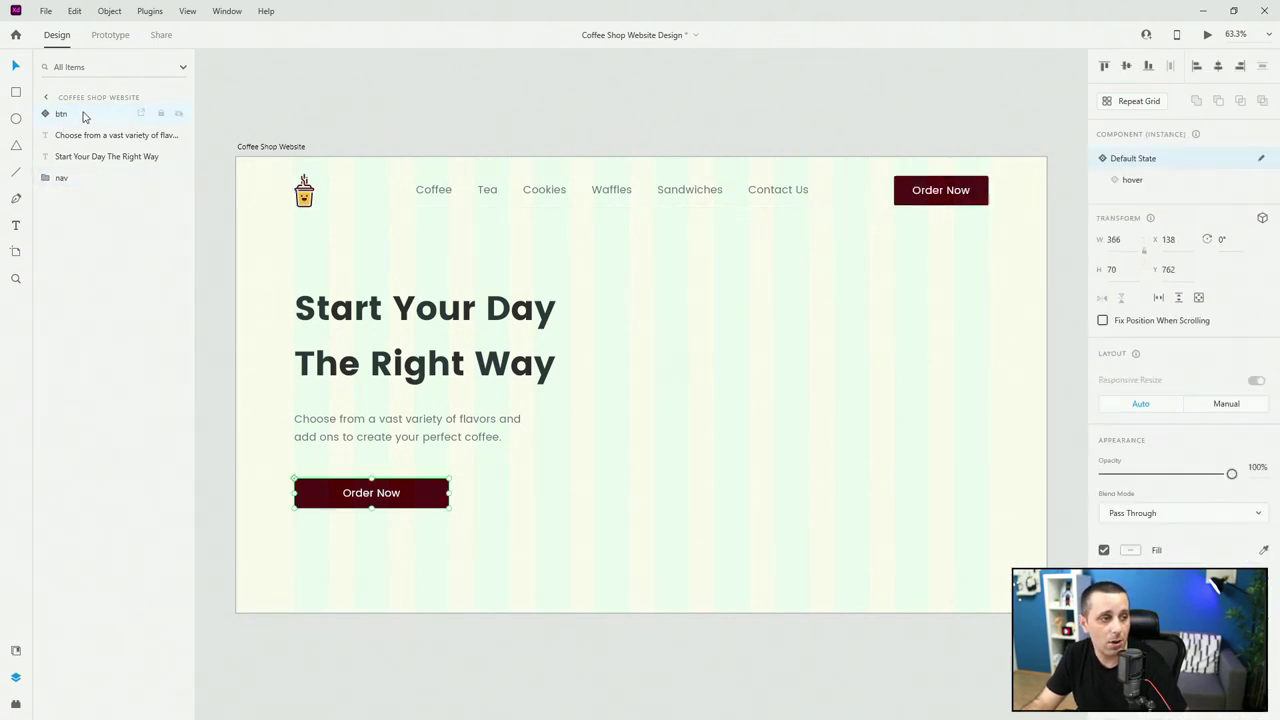
mouse_move(83, 117)
mouse_down()
mouse_move(83, 165)
mouse_move(95, 110)
mouse_up()
click(100, 134)
Move the hero Order Now button up to Y 746, 60 below the paragraph.
click(430, 495)
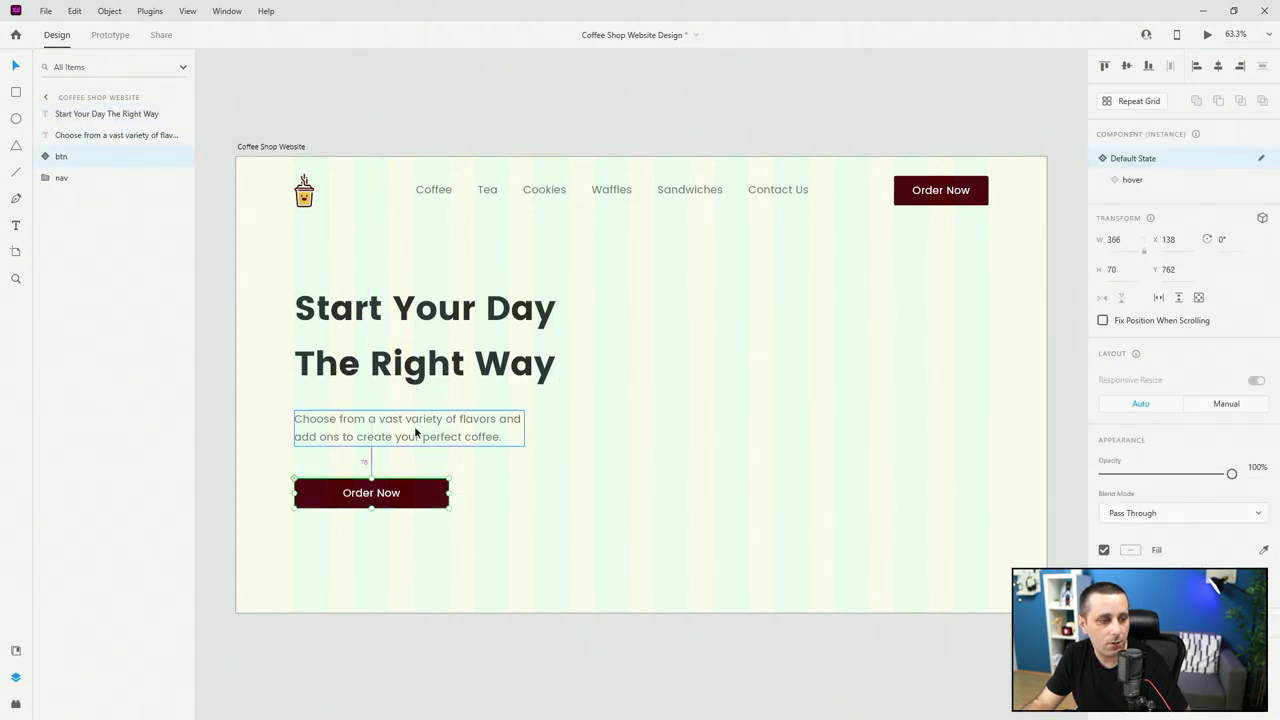
key(Down)
key(Down)
key(Down)
key(Down)
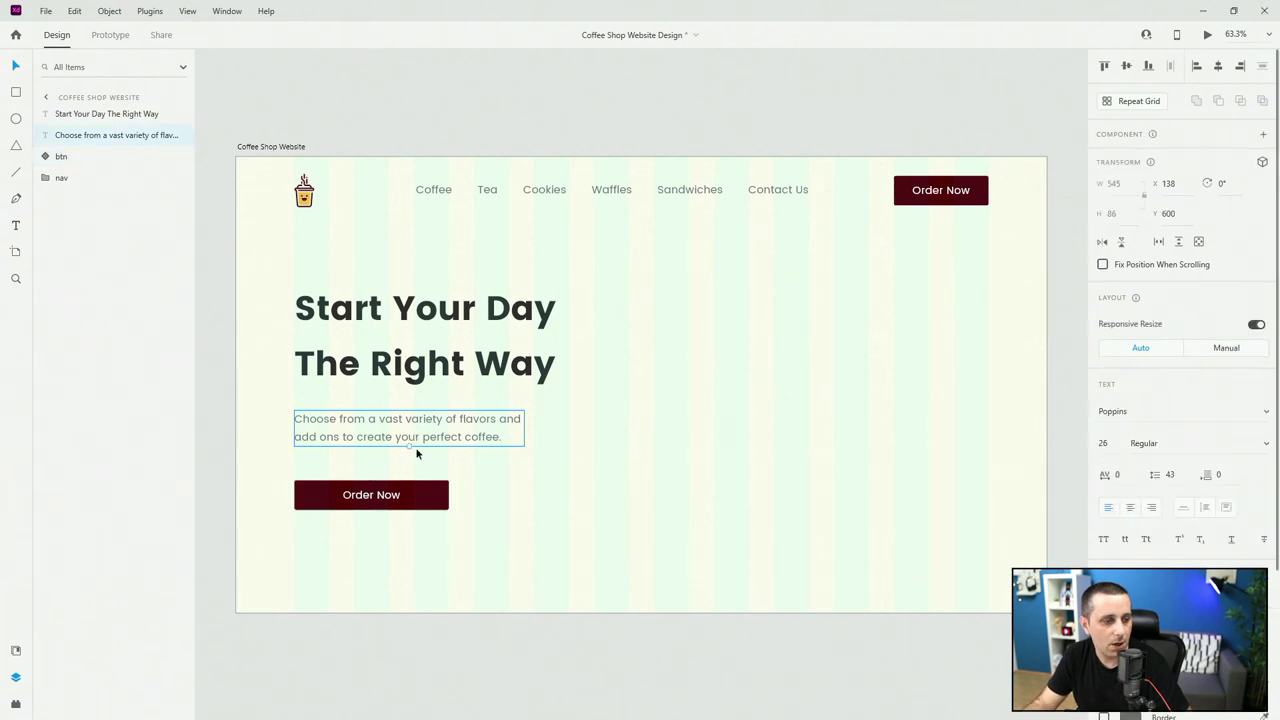
key(shift+Up)
key(shift+Up)
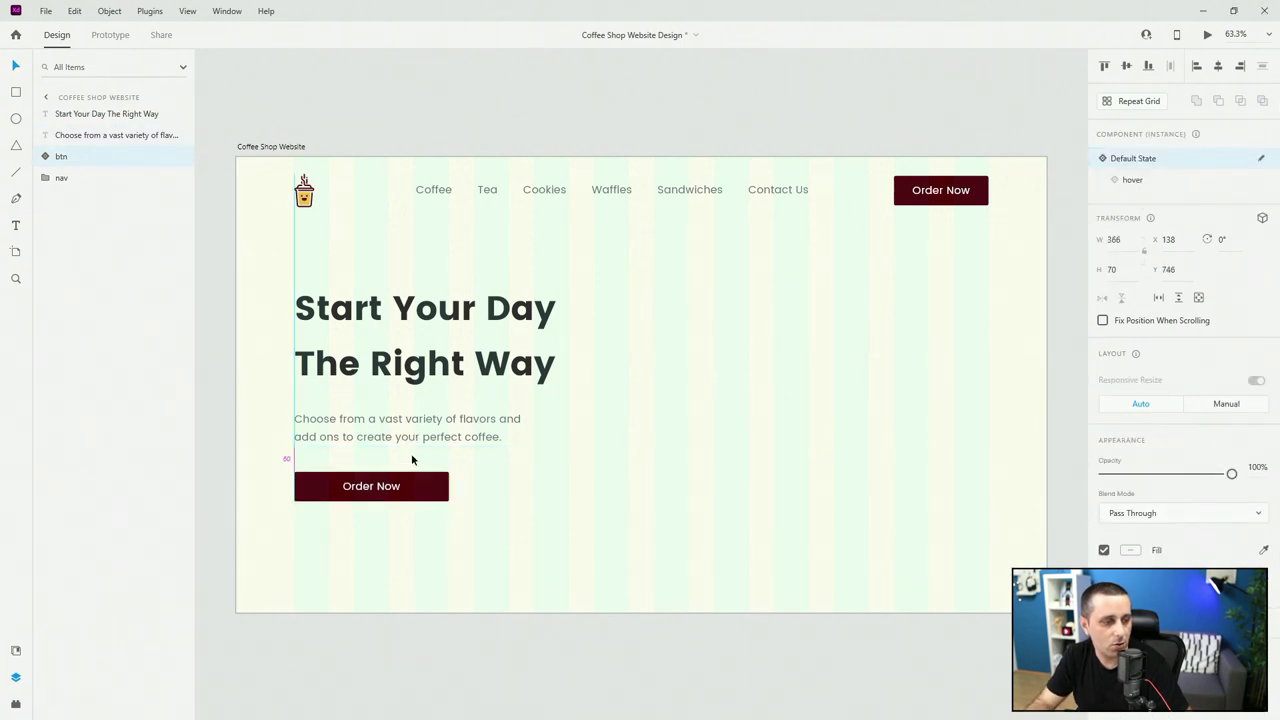
Group the hero heading, paragraph and button as "text" and place the group below nav in the layer order.
drag(565, 558, 393, 305)
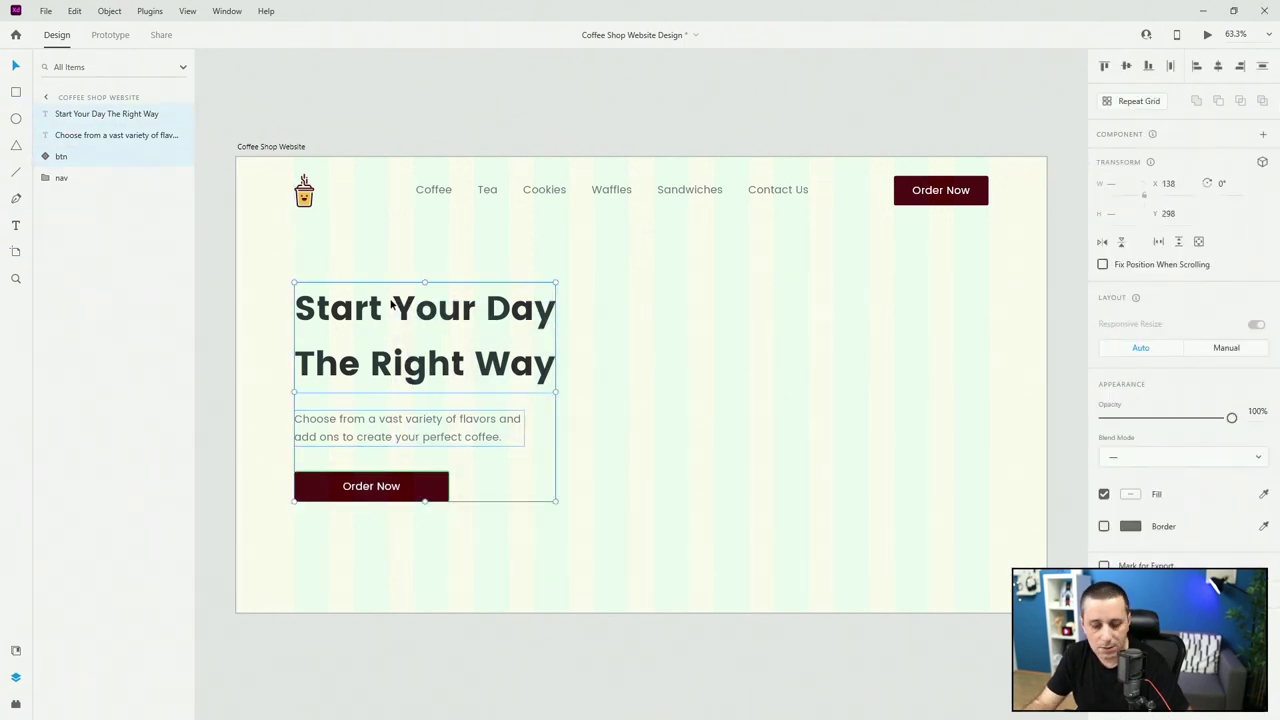
key(ctrl+g)
double_click(74, 114)
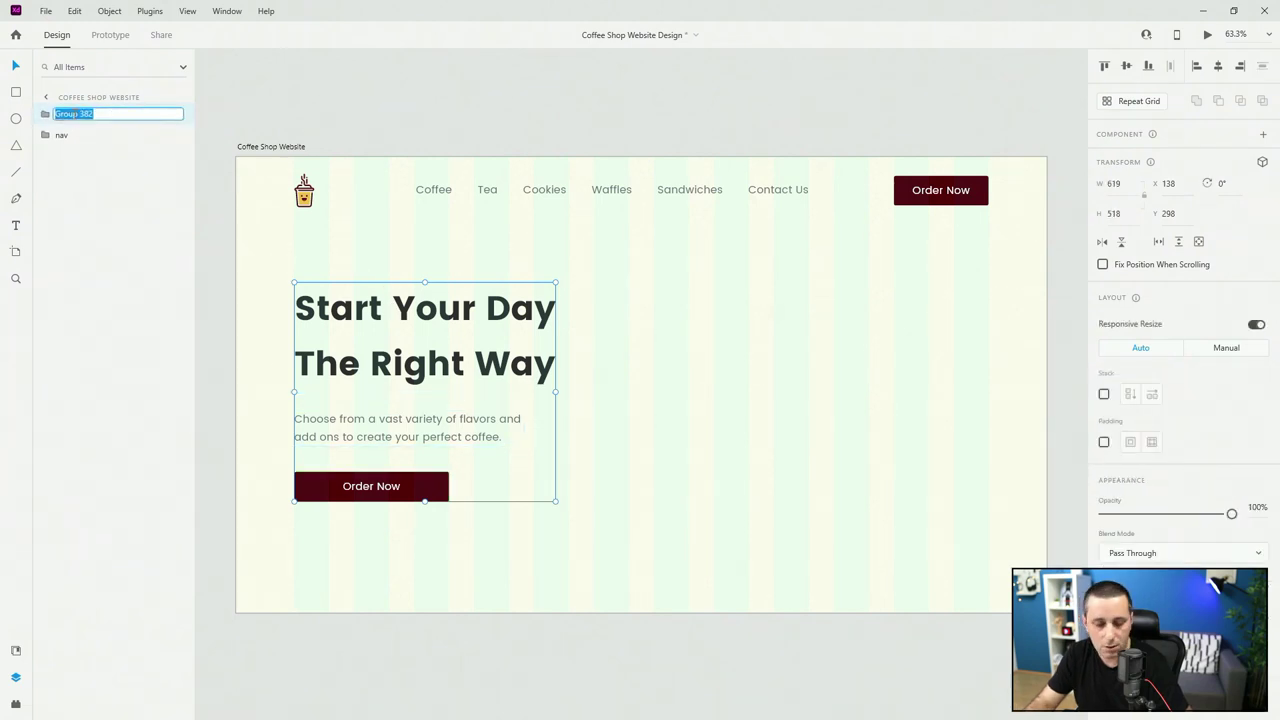
text(text)
key(Return)
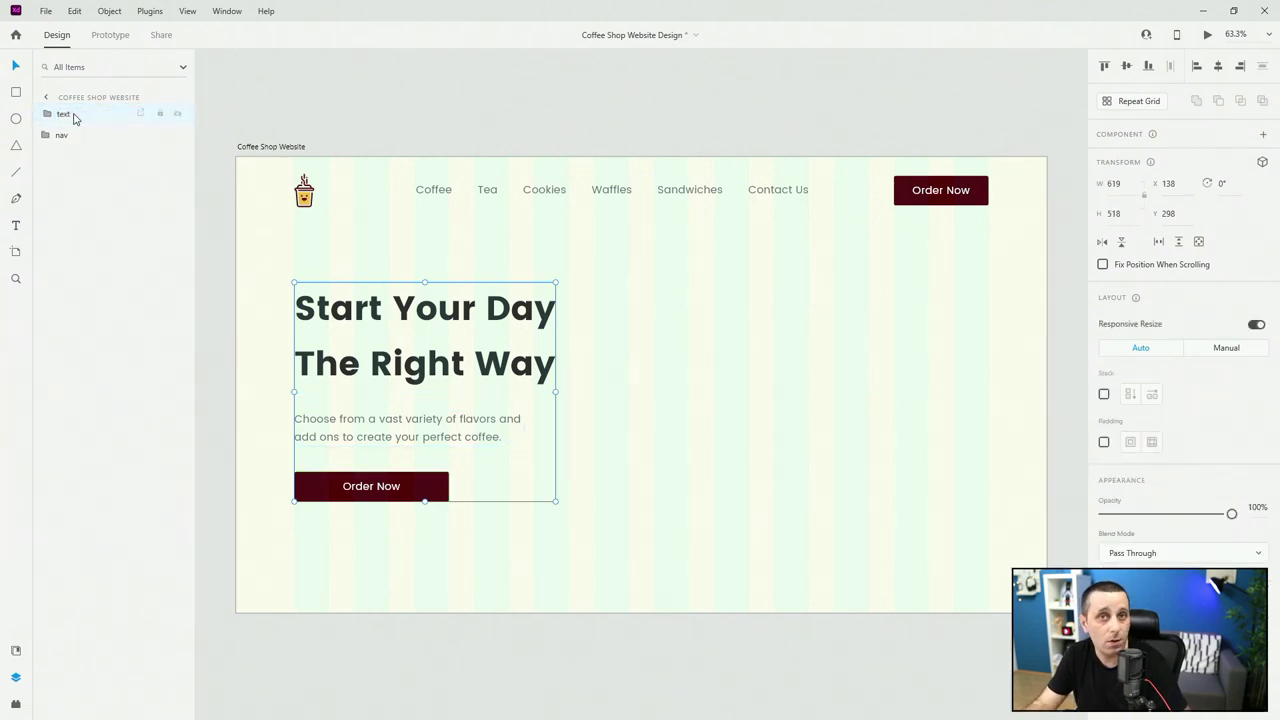
drag(73, 118, 73, 140)
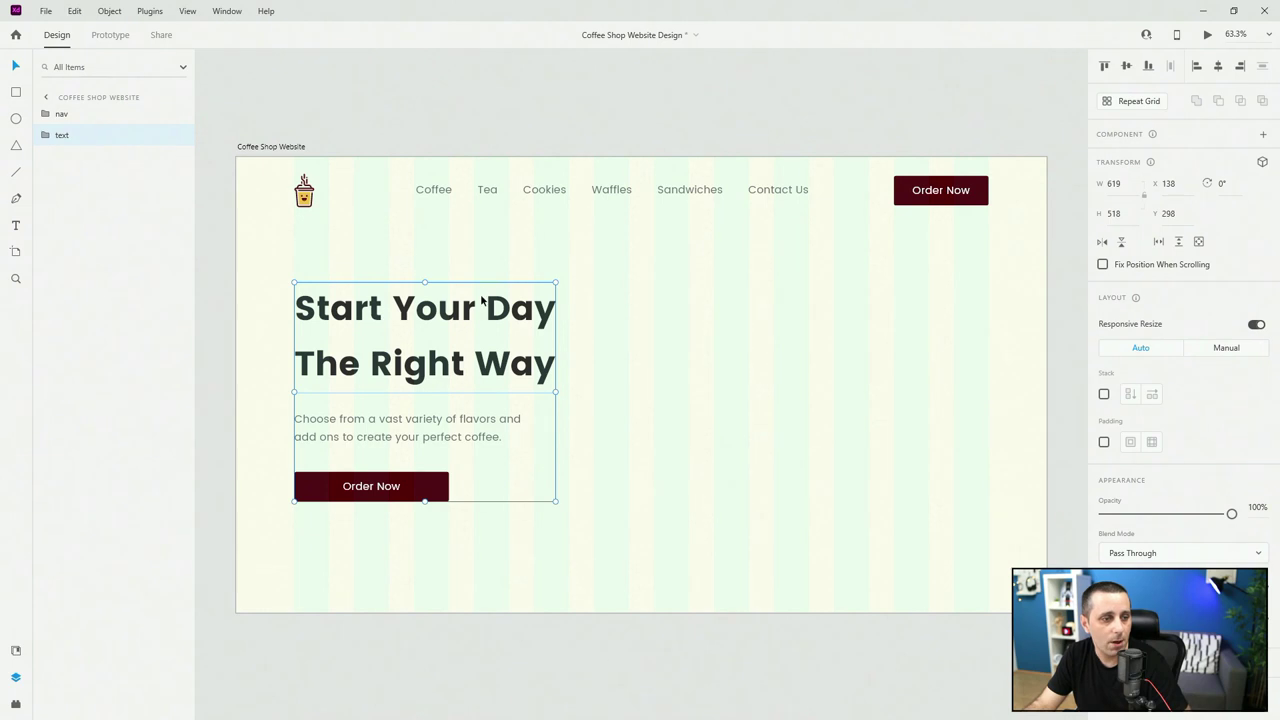
Move the text group up to Y 243.
key(shift+Up)
key(shift+Up)
key(shift+Up)
key(shift+Up)
key(shift+Up)
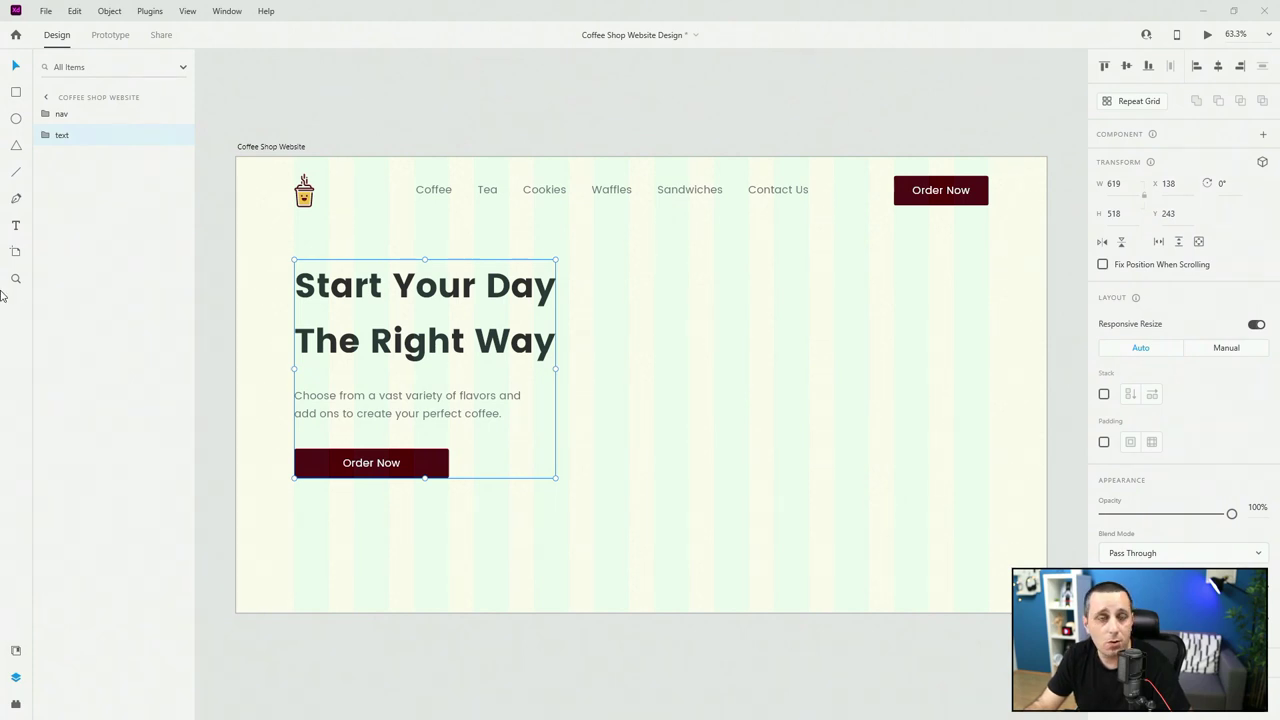
Draw a circle to the right of the hero text and set its width and height to 600.
click(15, 118)
drag(828, 301, 920, 393)
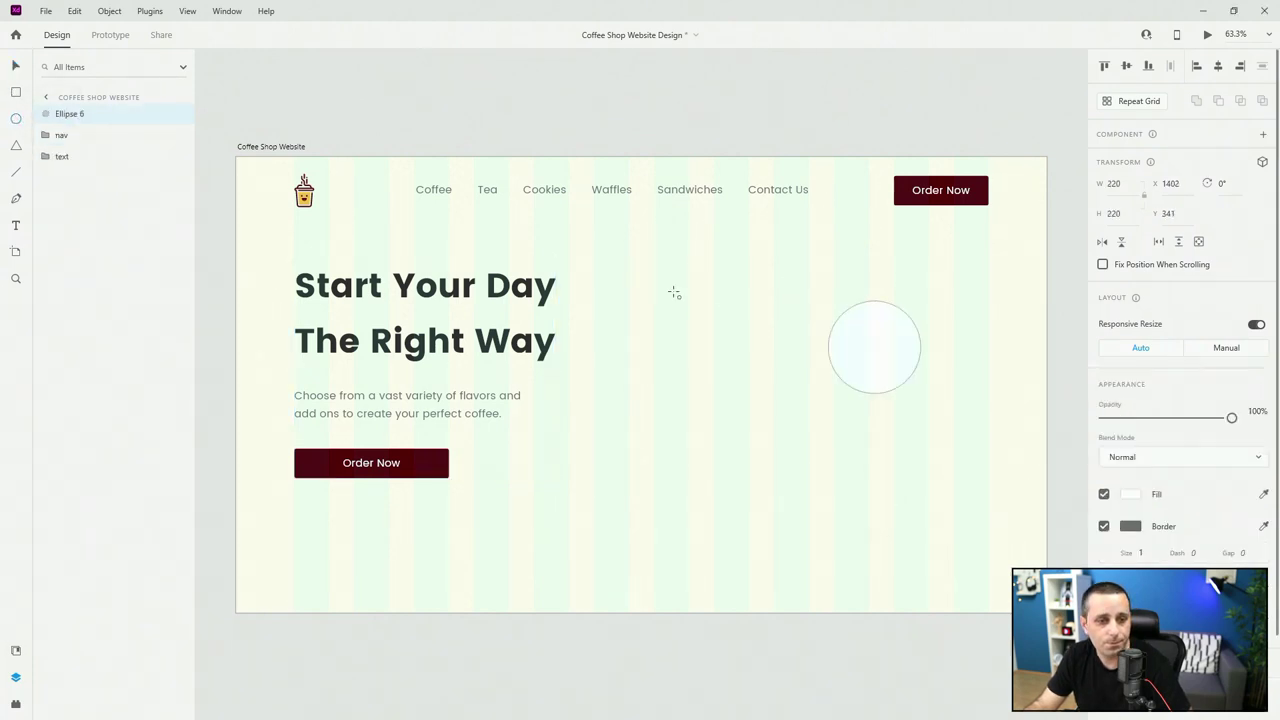
click(1127, 183)
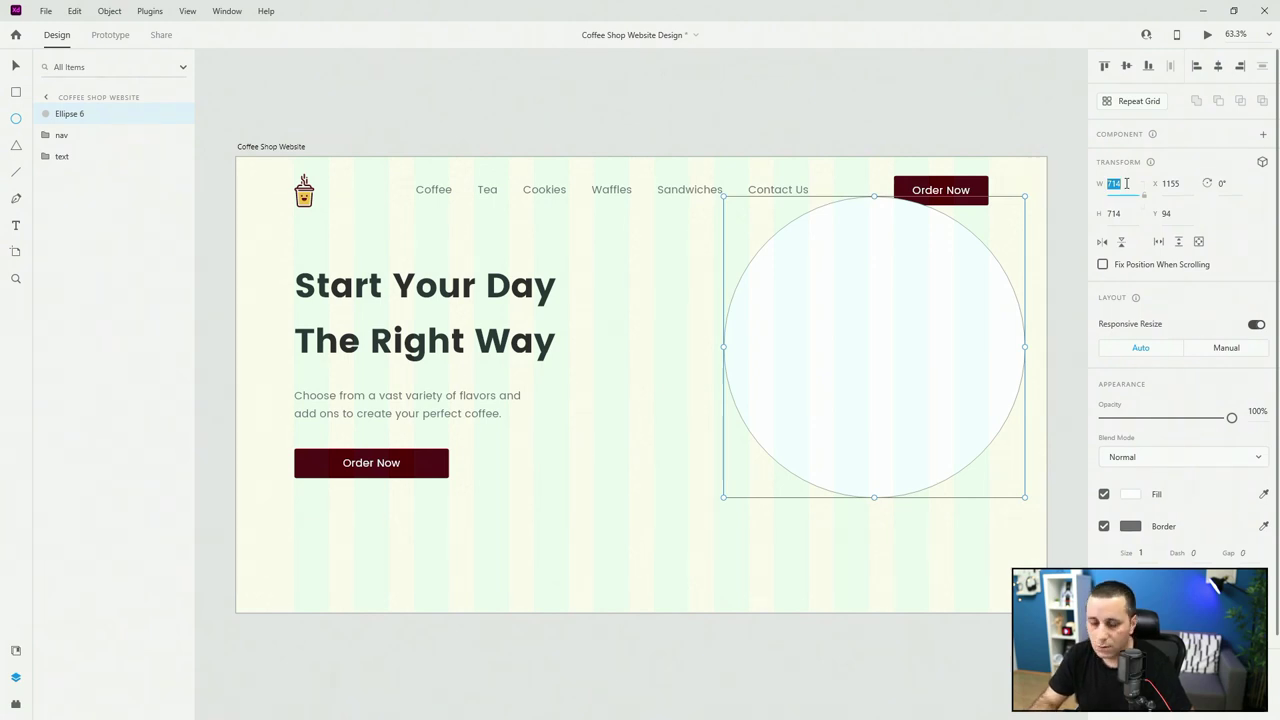
text(60)
key(Tab)
text(6)
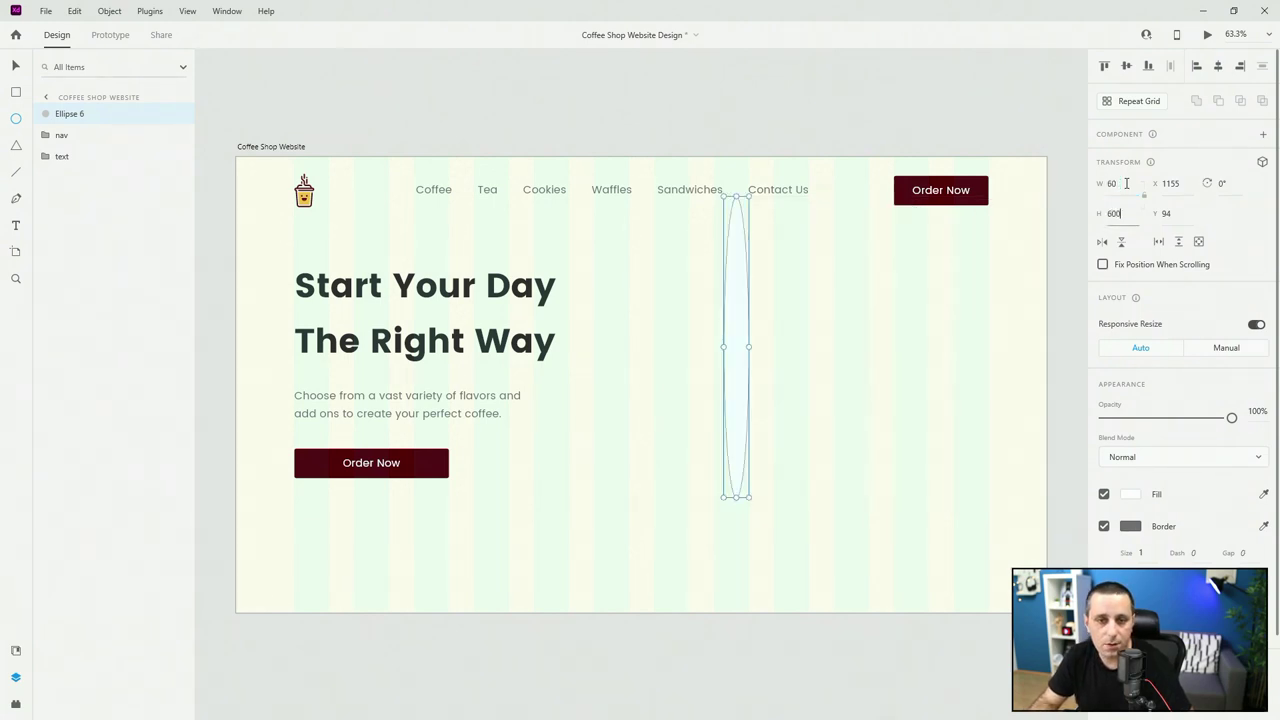
click(1127, 183)
text(0.5)
key(Return)
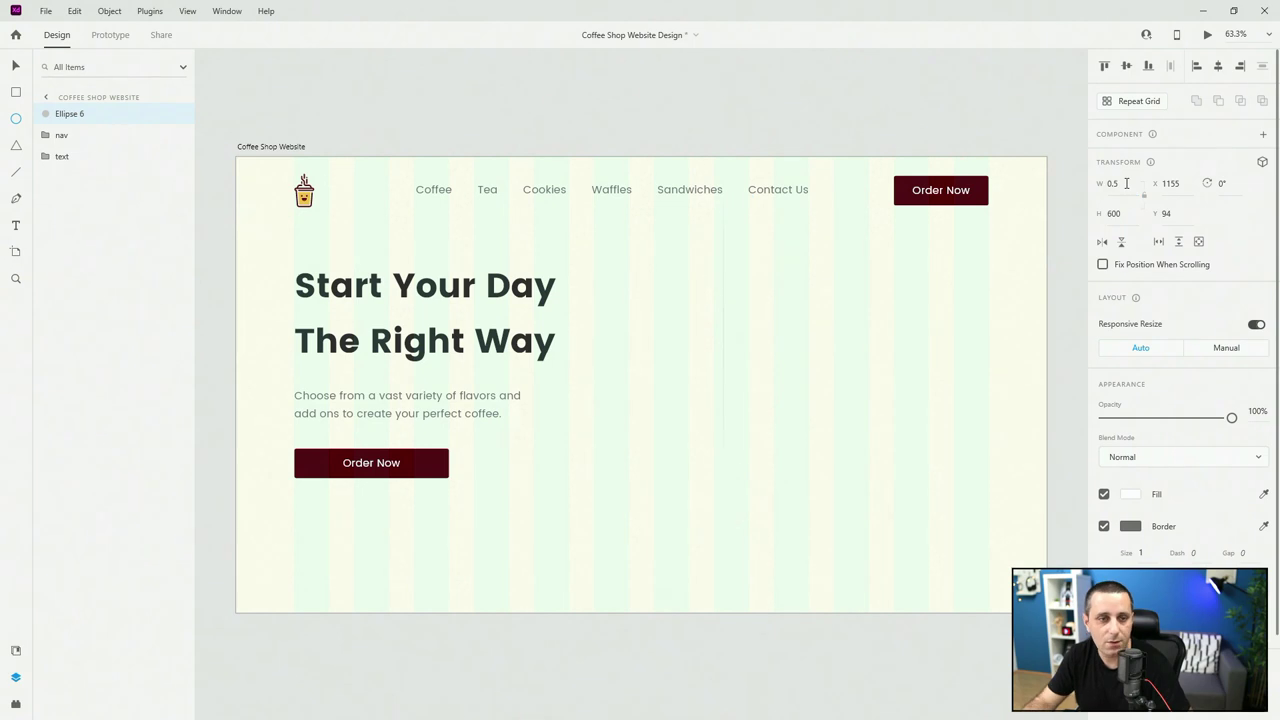
text(600)
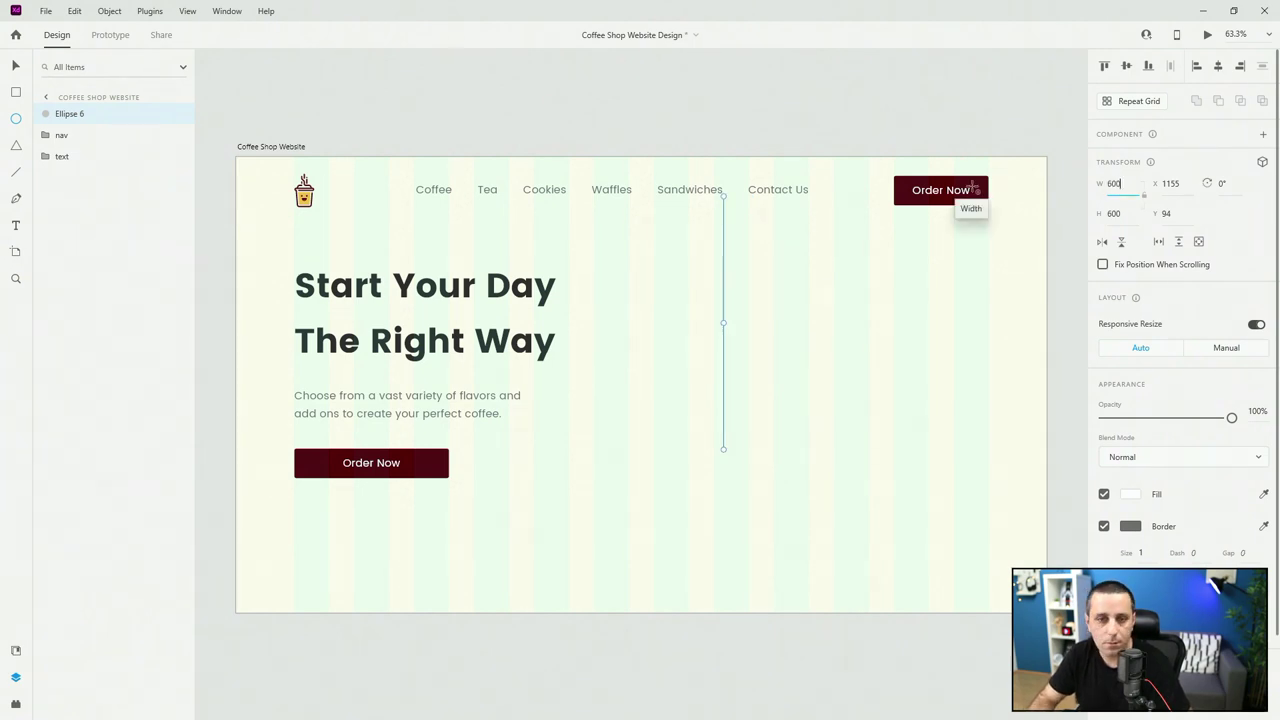
key(Return)
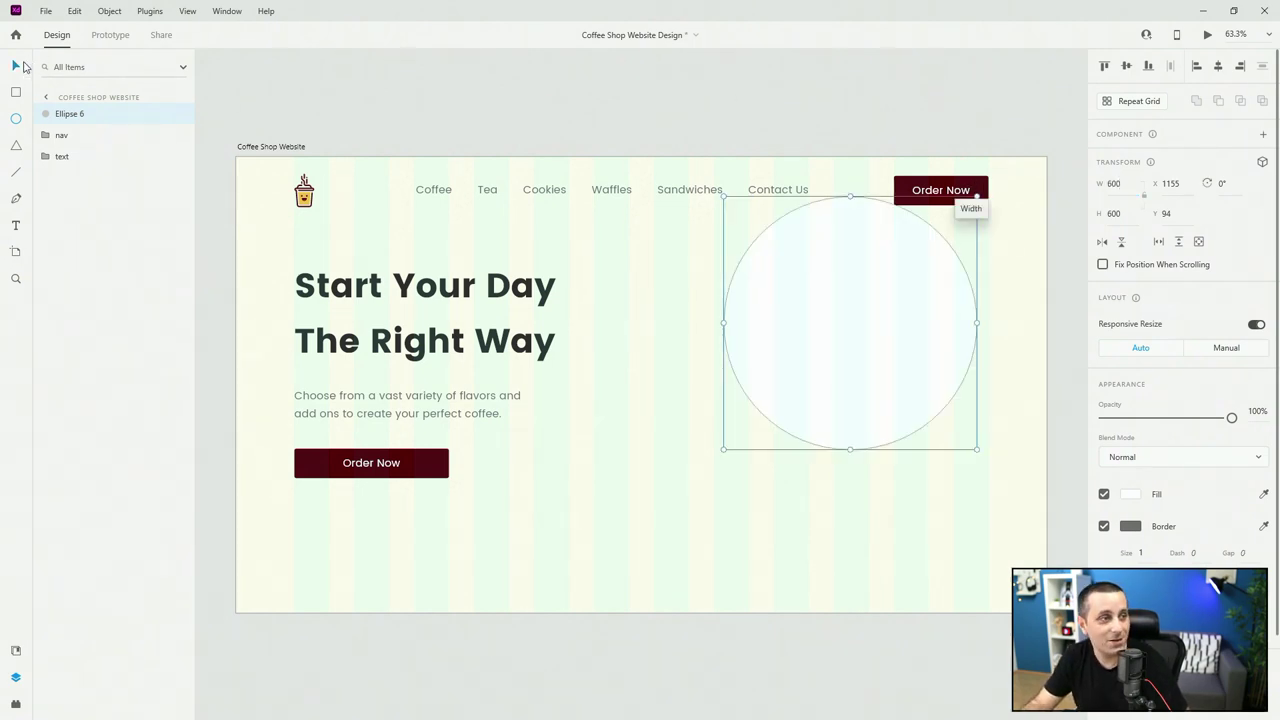
Position the circle at X 1182, Y 220 and rename its layer circle_bg.
drag(777, 287, 838, 343)
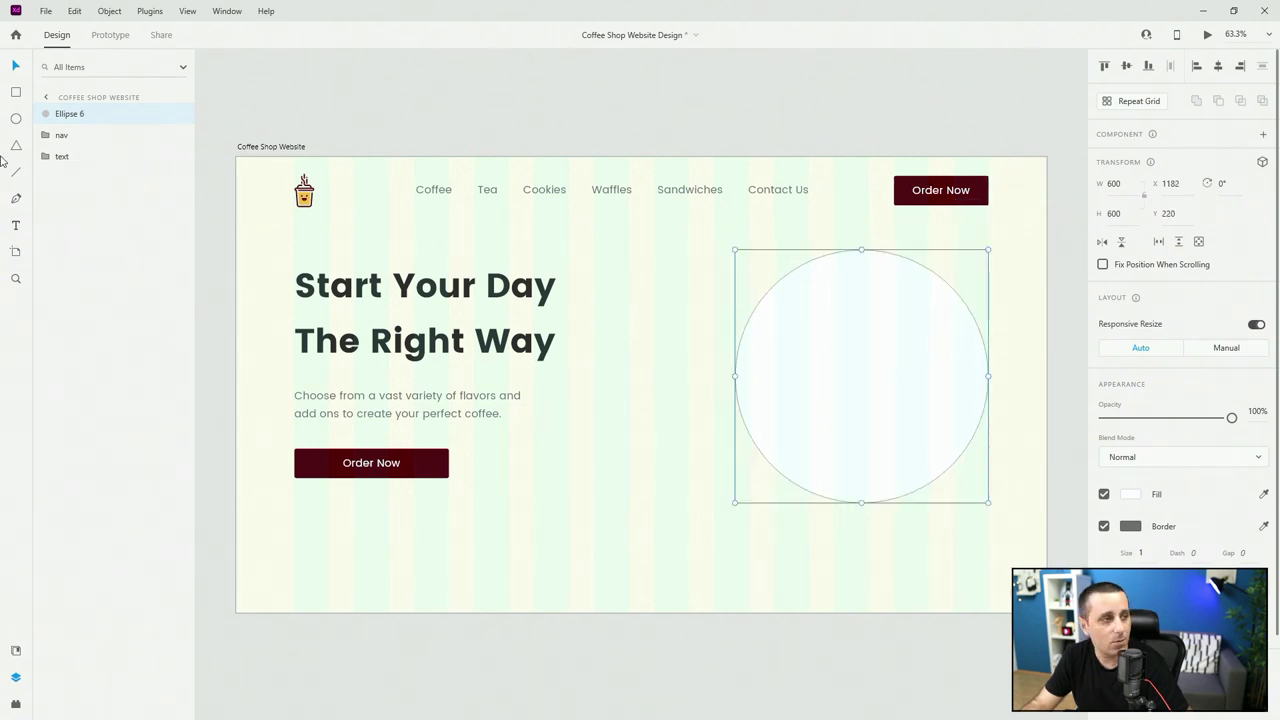
double_click(72, 114)
text(c)
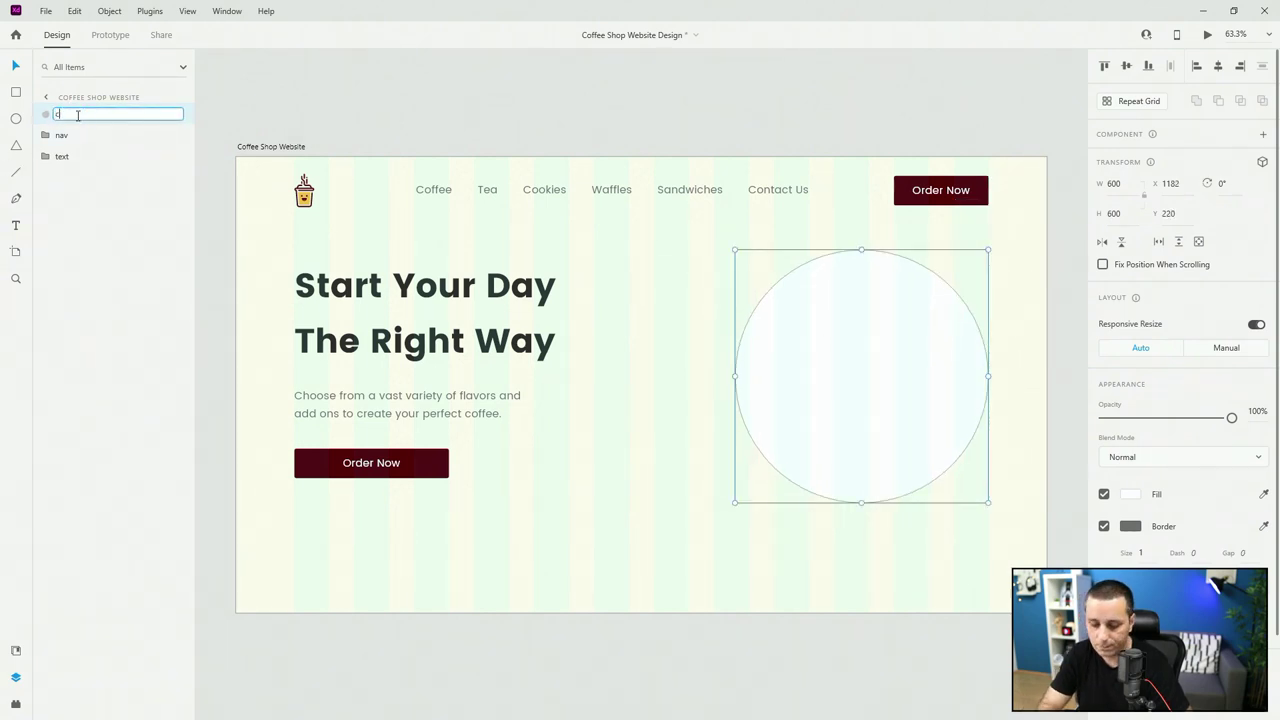
text(ircle_bg)
key(Return)
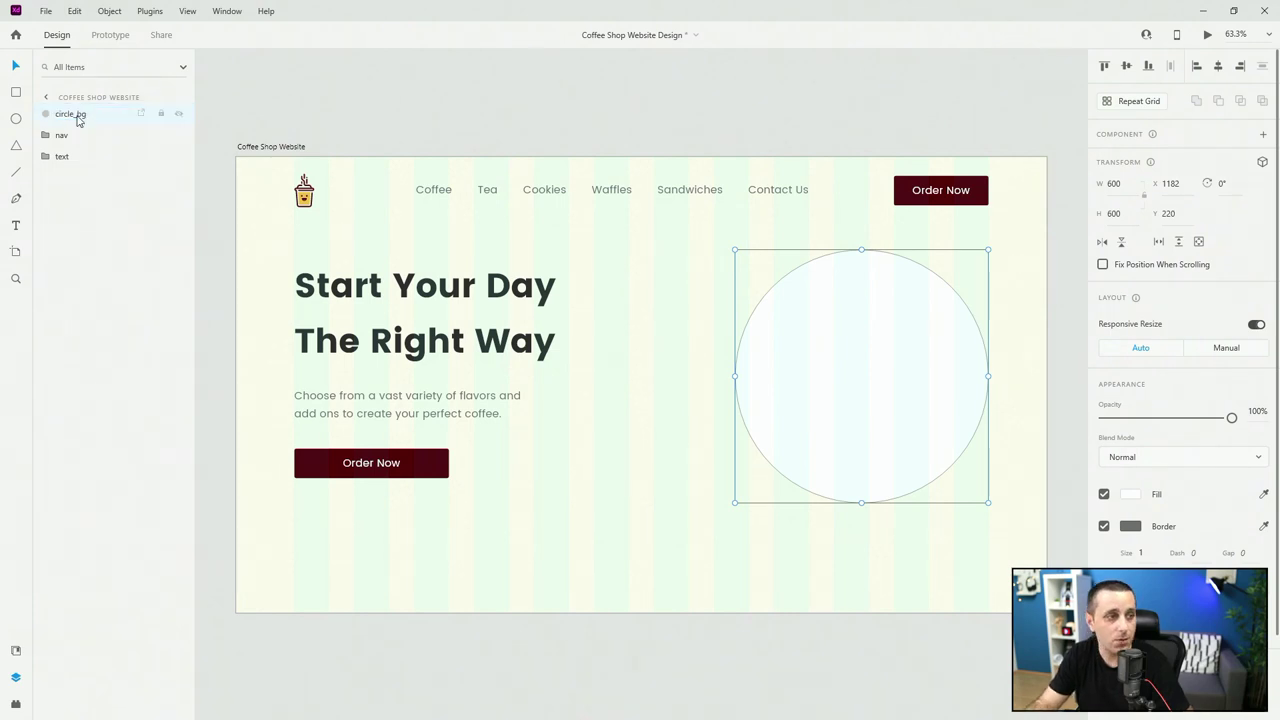
Remove the circle's border and fill it with the "circle gradient" document color.
click(15, 650)
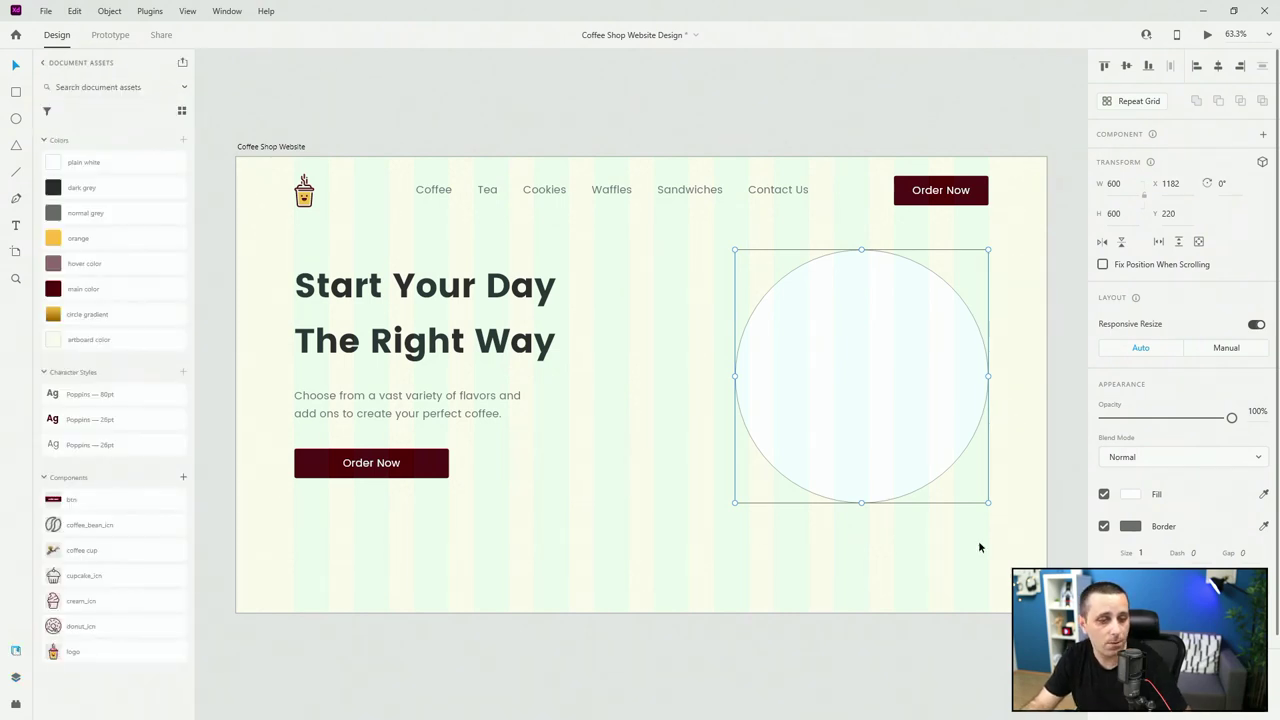
click(1104, 526)
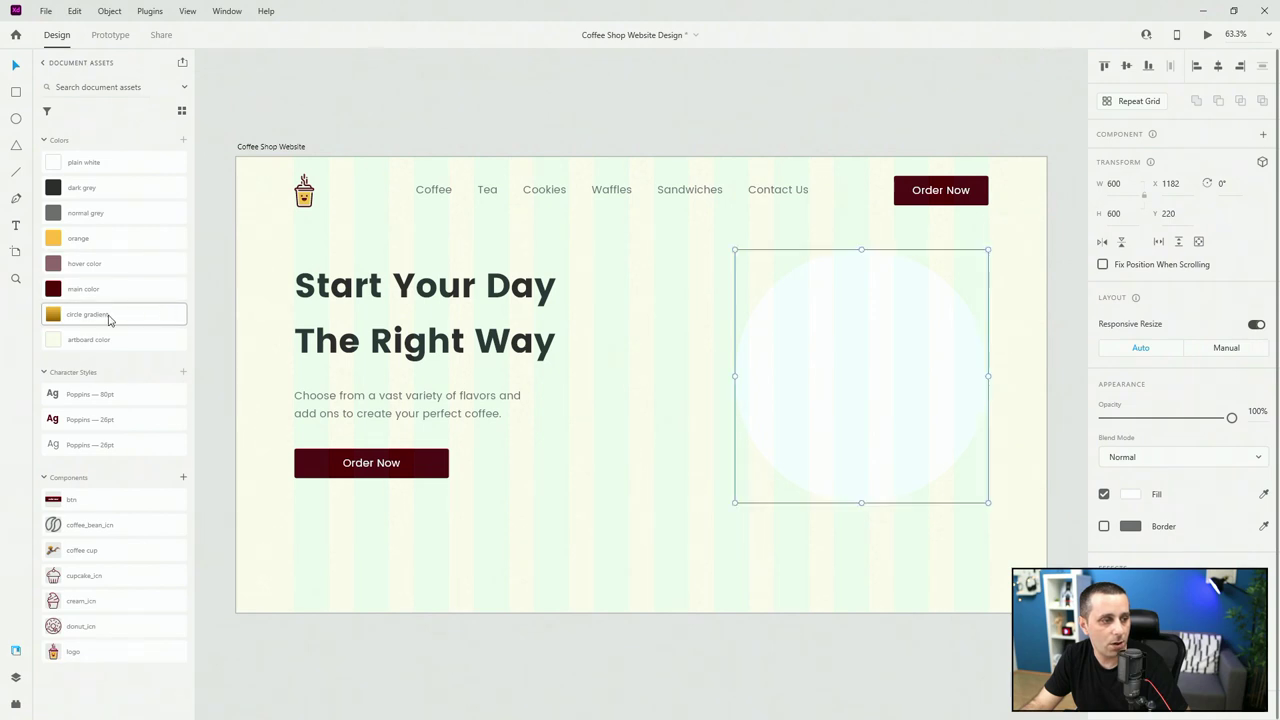
click(115, 316)
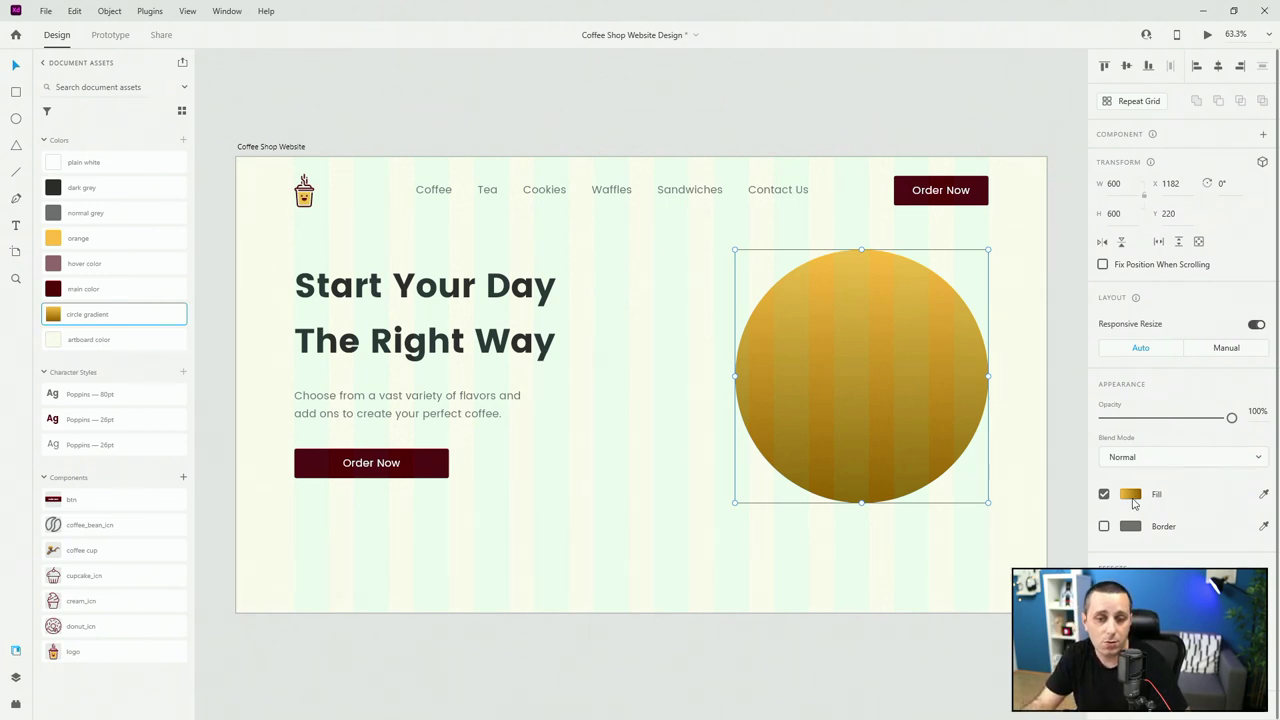
Angle the circle's linear gradient diagonally from its upper left to its lower right, and save the document.
drag(678, 149, 702, 67)
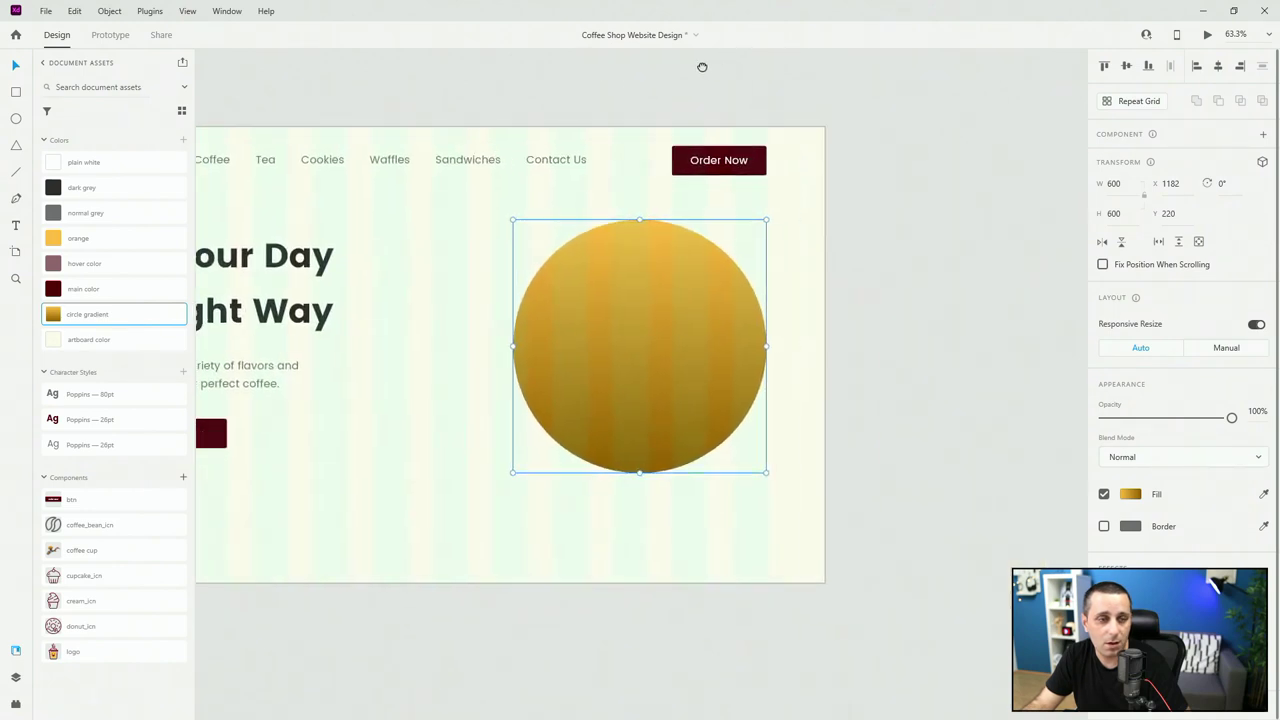
click(1127, 498)
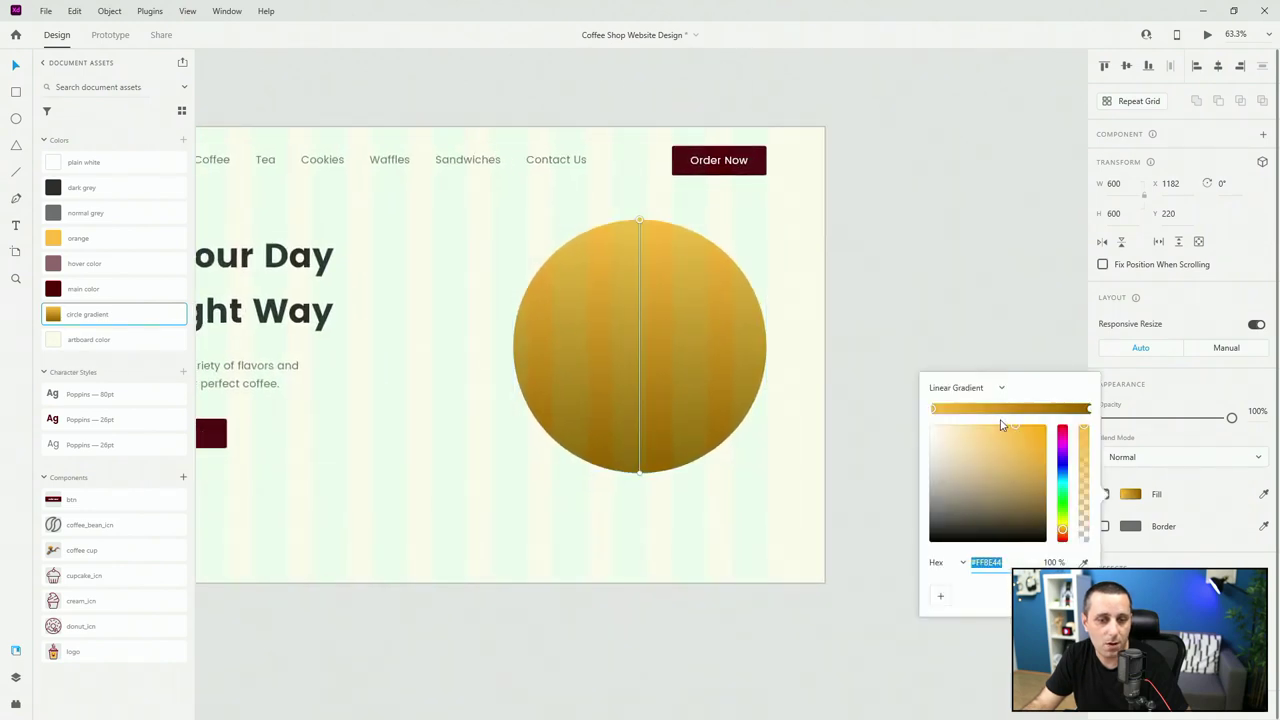
drag(641, 222, 553, 218)
drag(637, 481, 708, 476)
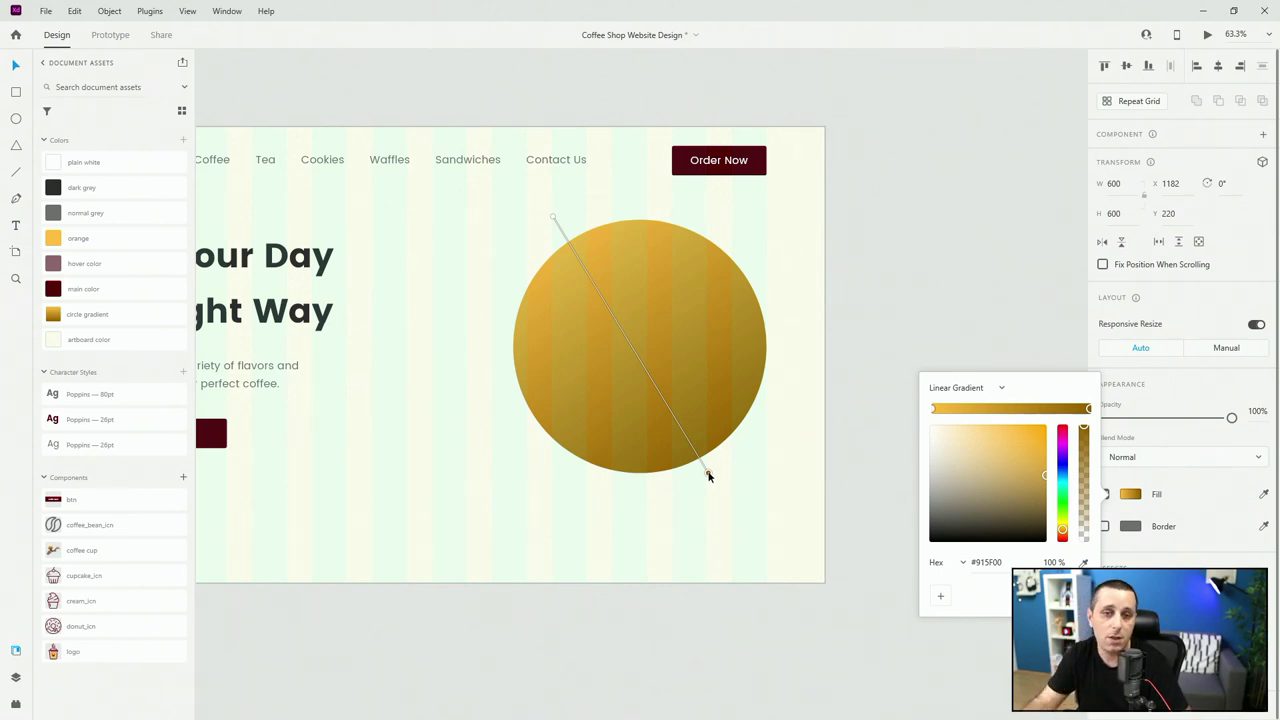
click(790, 127)
key(ctrl+0)
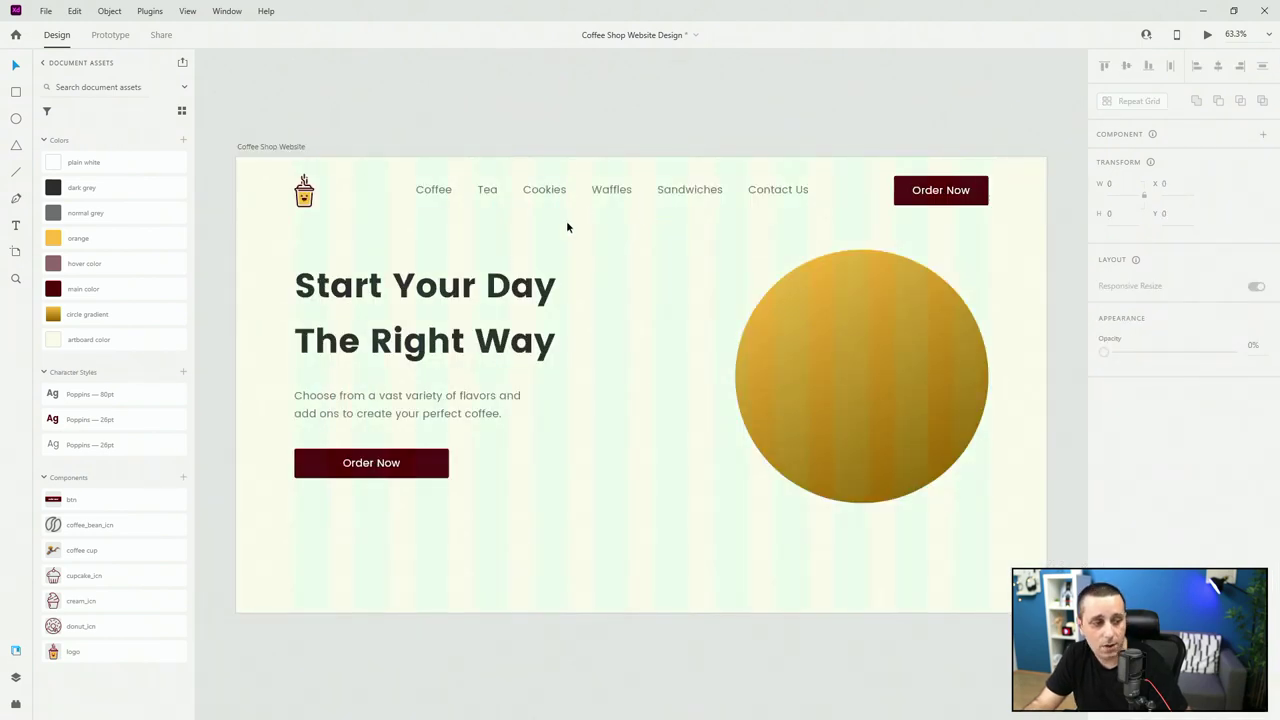
key(ctrl+s)
Place the coffee cup component from the document assets over the gradient circle at about X 974, Y 63.
drag(108, 548, 807, 410)
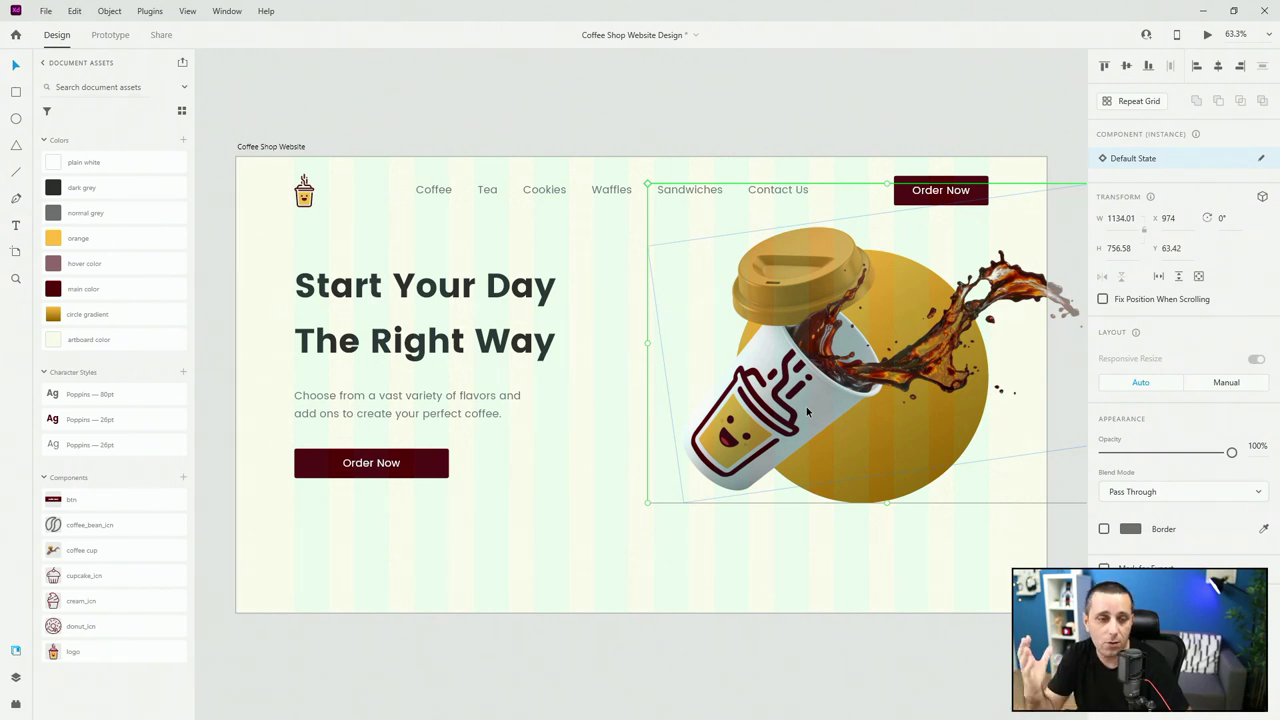
click(823, 118)
click(763, 437)
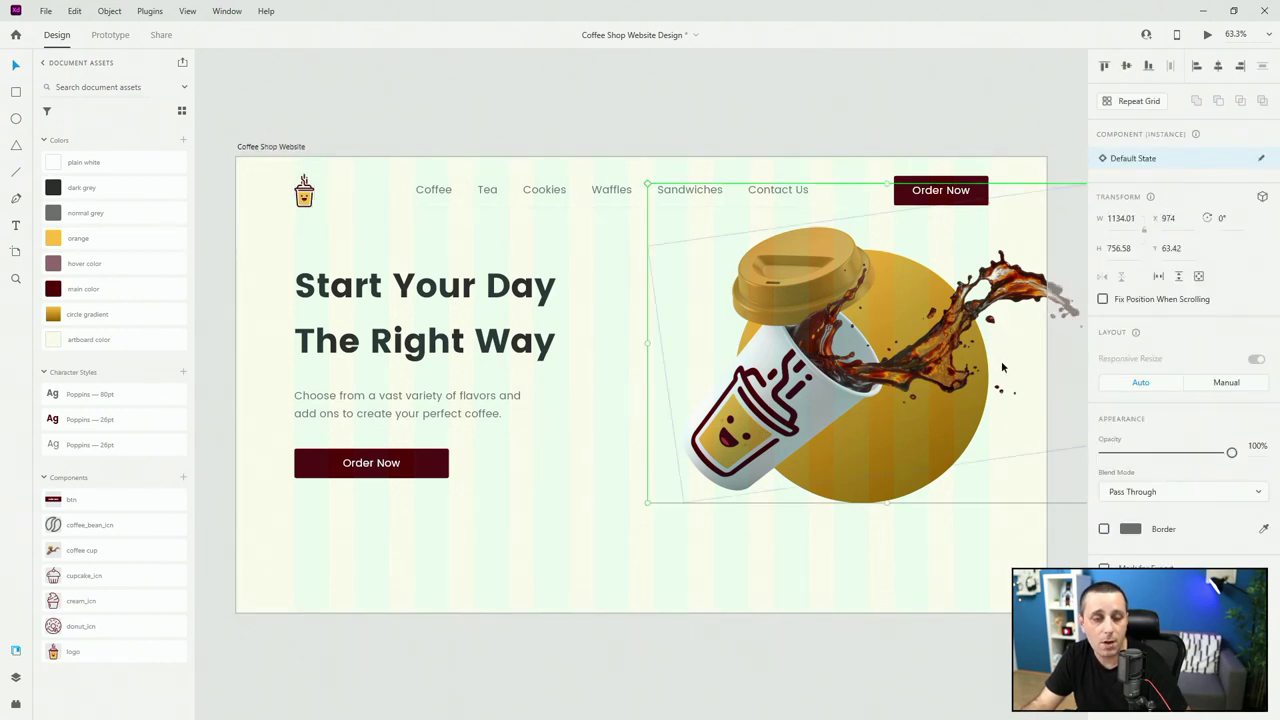
Rotate the coffee cup component by 2° and place it over the gradient circle at about X 950, Y 60.
scroll(850, 380, up, 5)
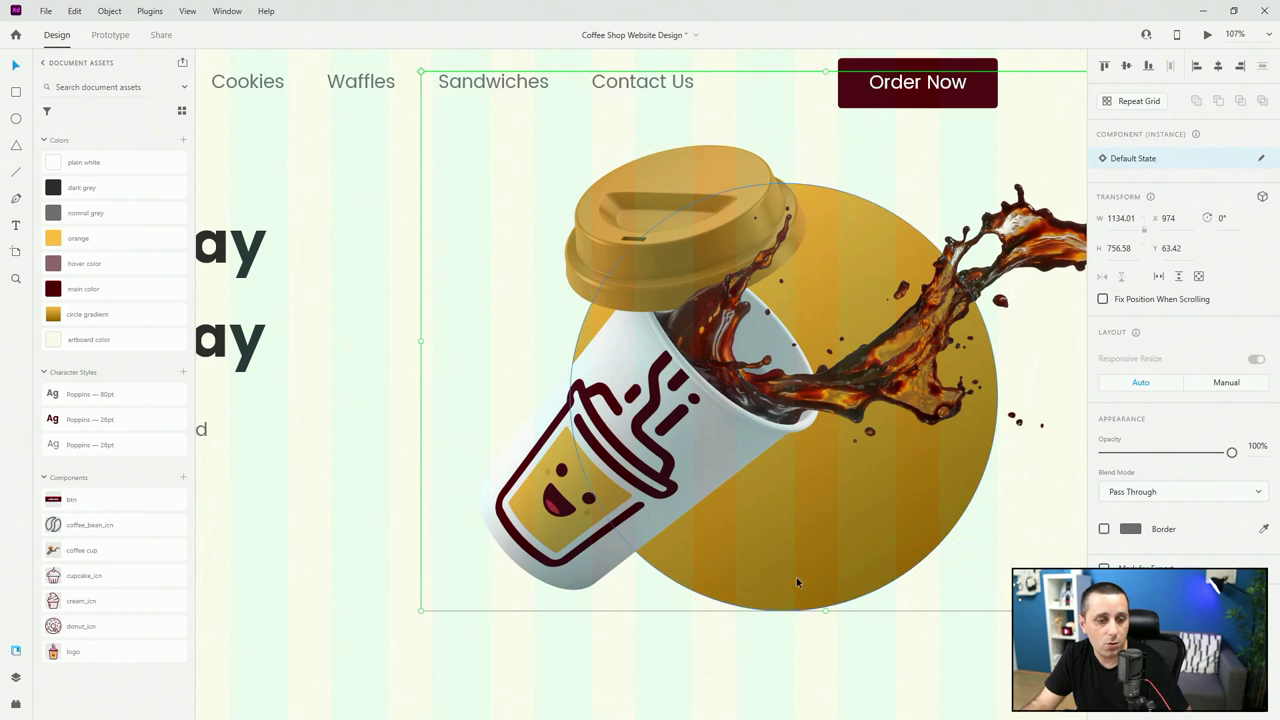
click(14, 679)
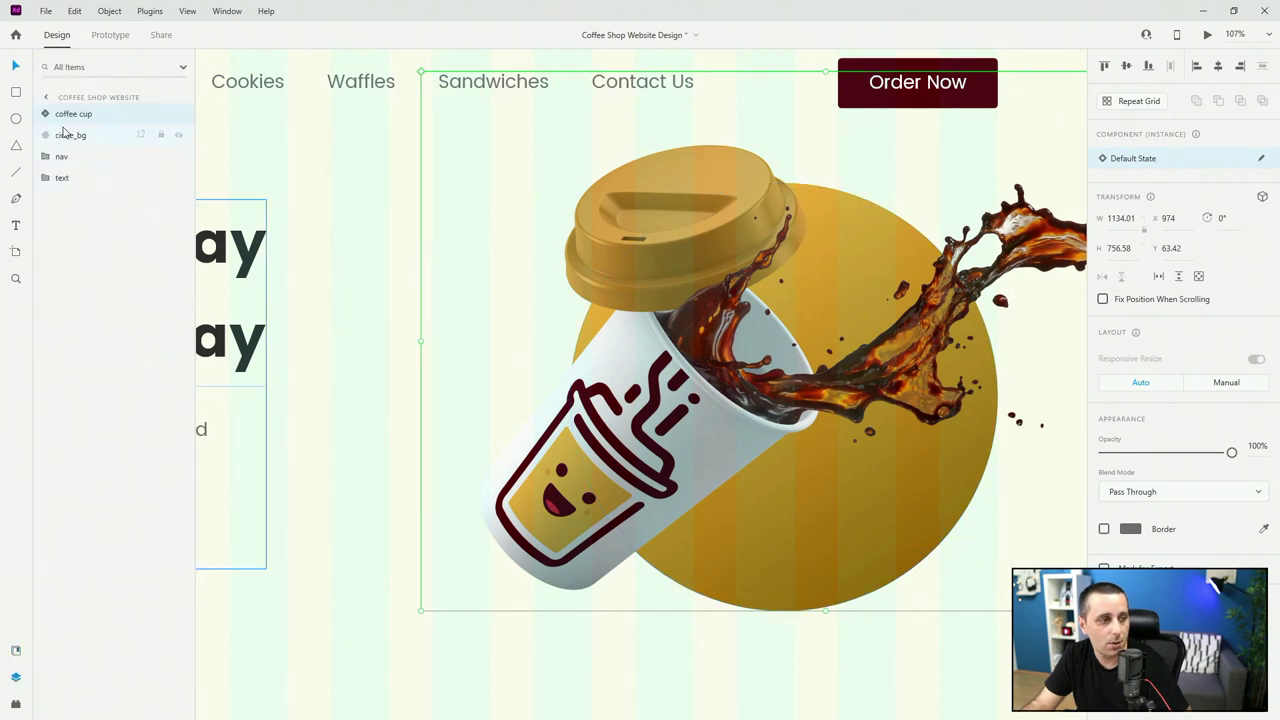
key(ctrl+0)
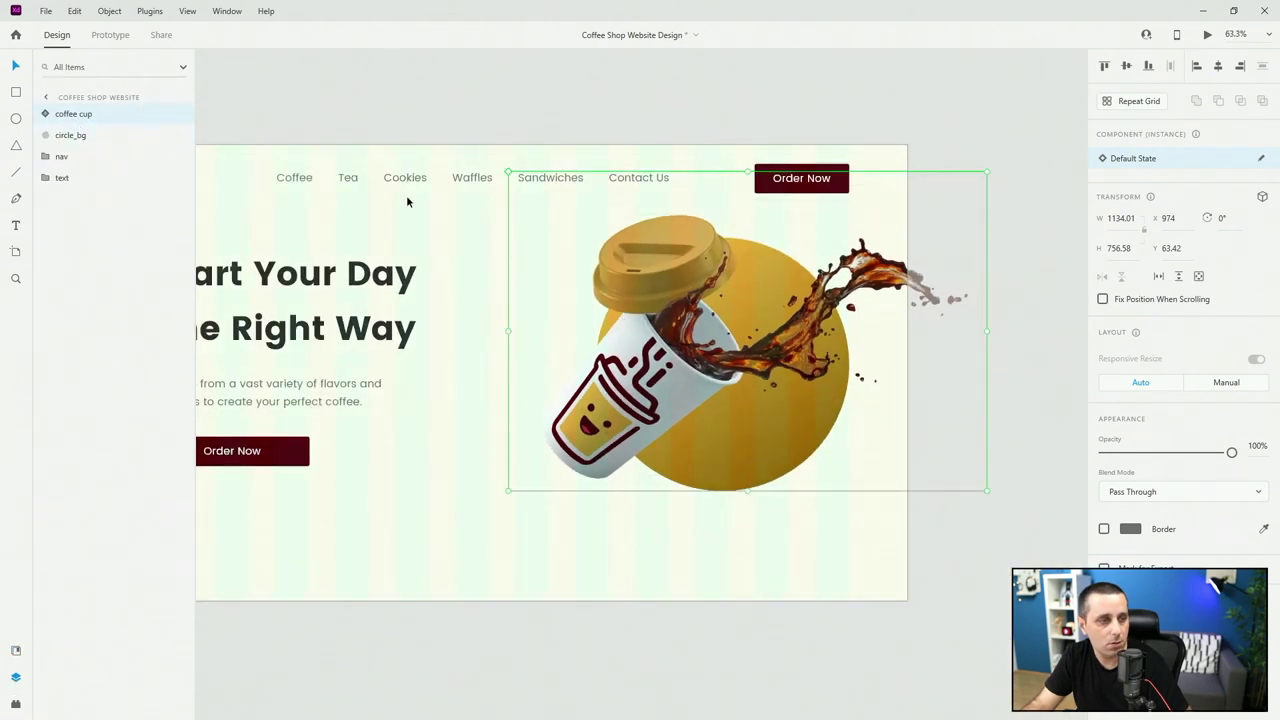
drag(664, 271, 663, 277)
drag(989, 174, 997, 181)
mouse_move(665, 266)
mouse_down()
mouse_move(685, 265)
mouse_move(662, 259)
mouse_move(671, 264)
mouse_up()
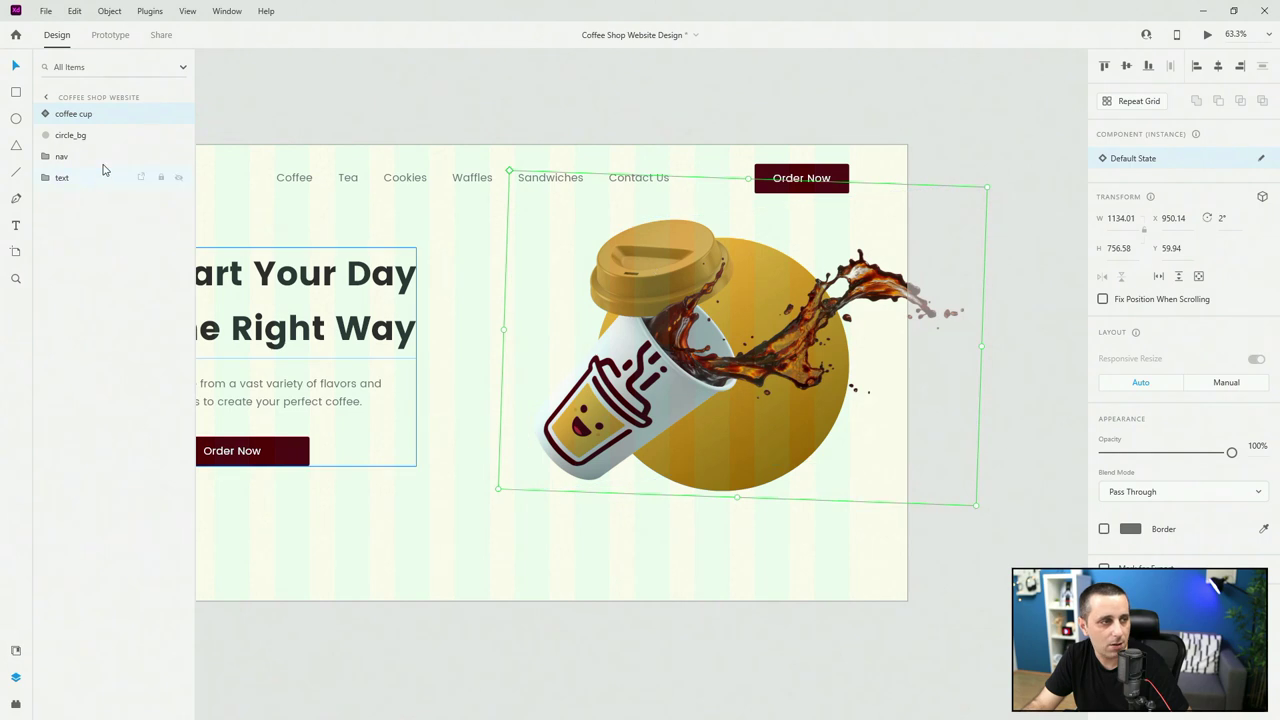
key(ctrl+0)
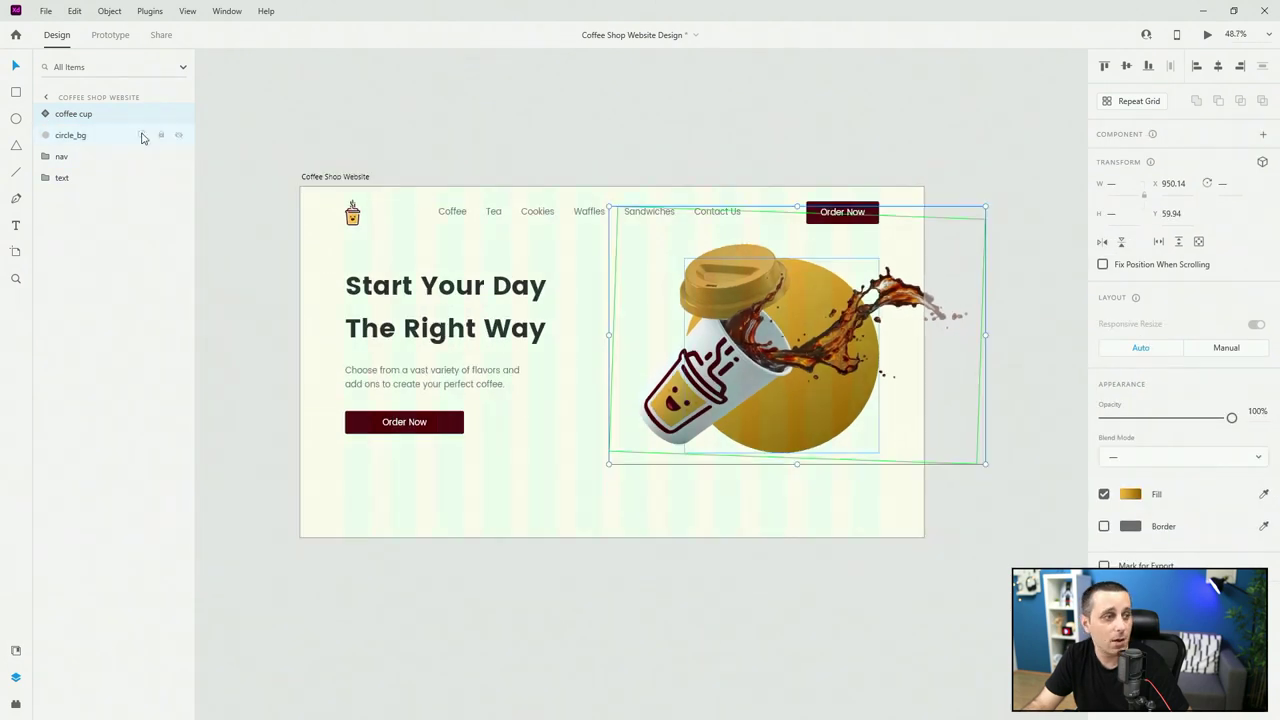
click(99, 140)
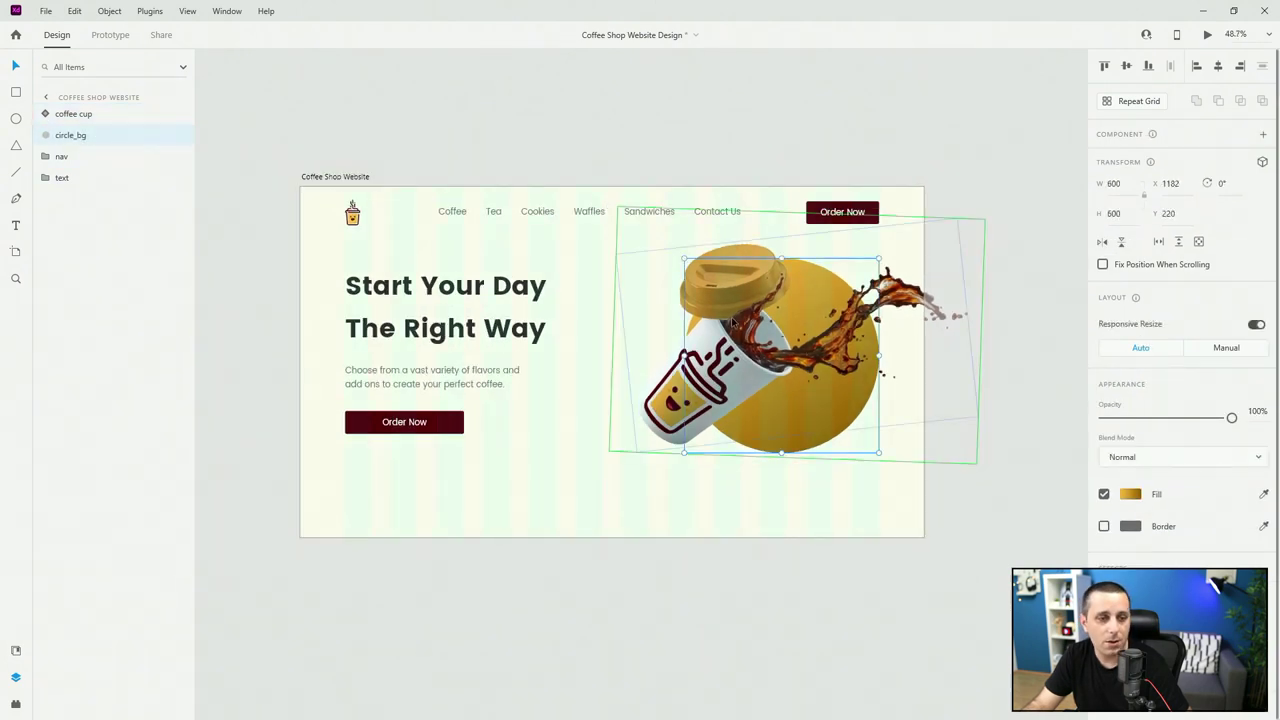
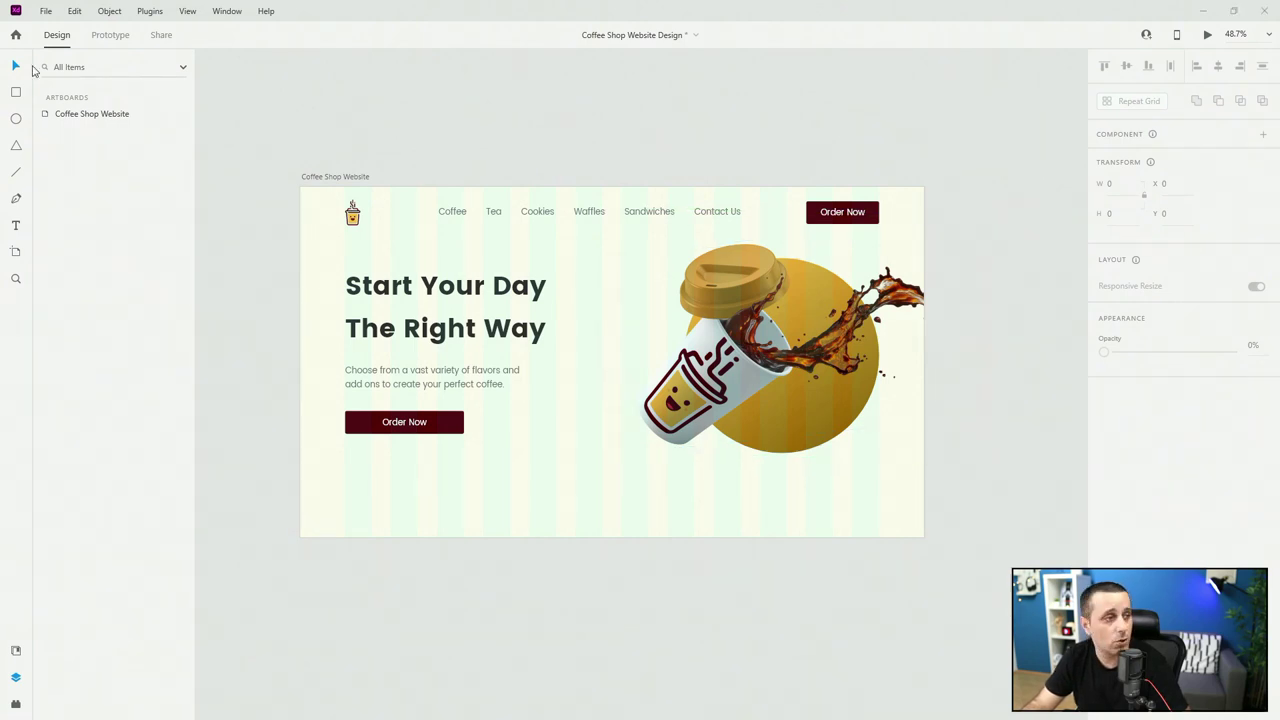
Draw a full-width rectangle about 1920 by 169 along the artboard's bottom edge and name its layer bottom_bg.
drag(299, 482, 924, 538)
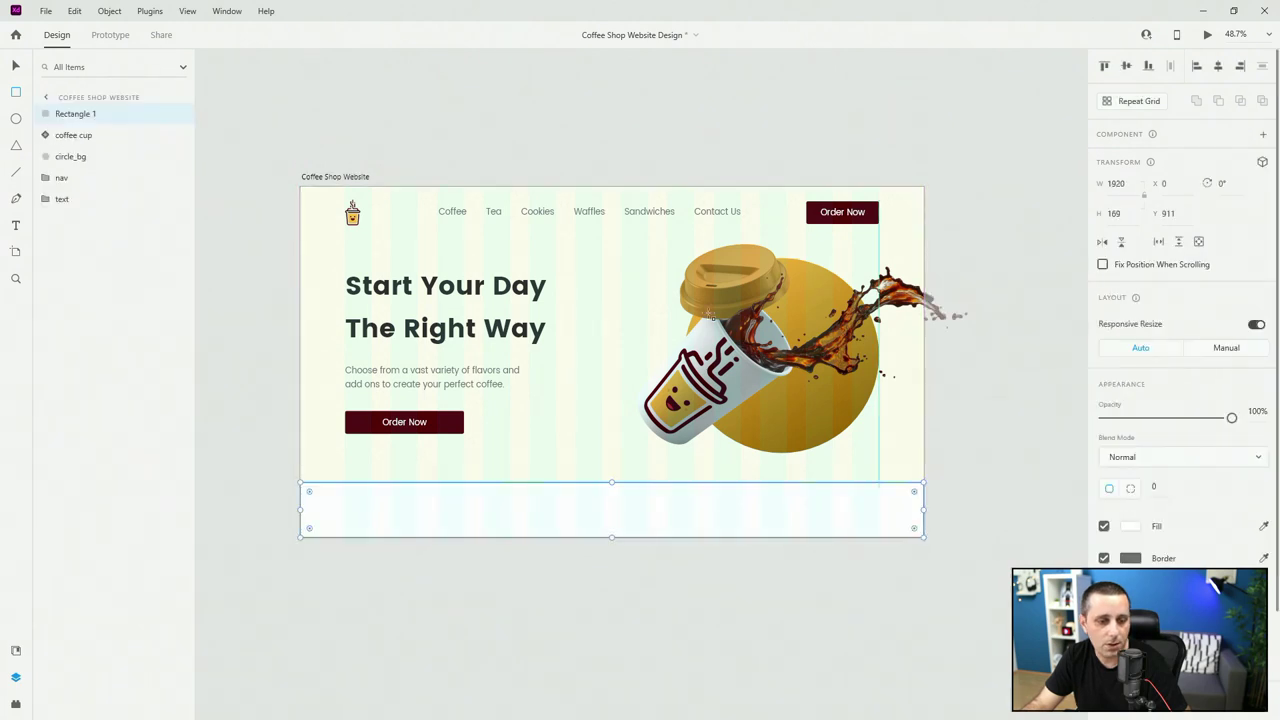
double_click(75, 114)
text(bottom_bg)
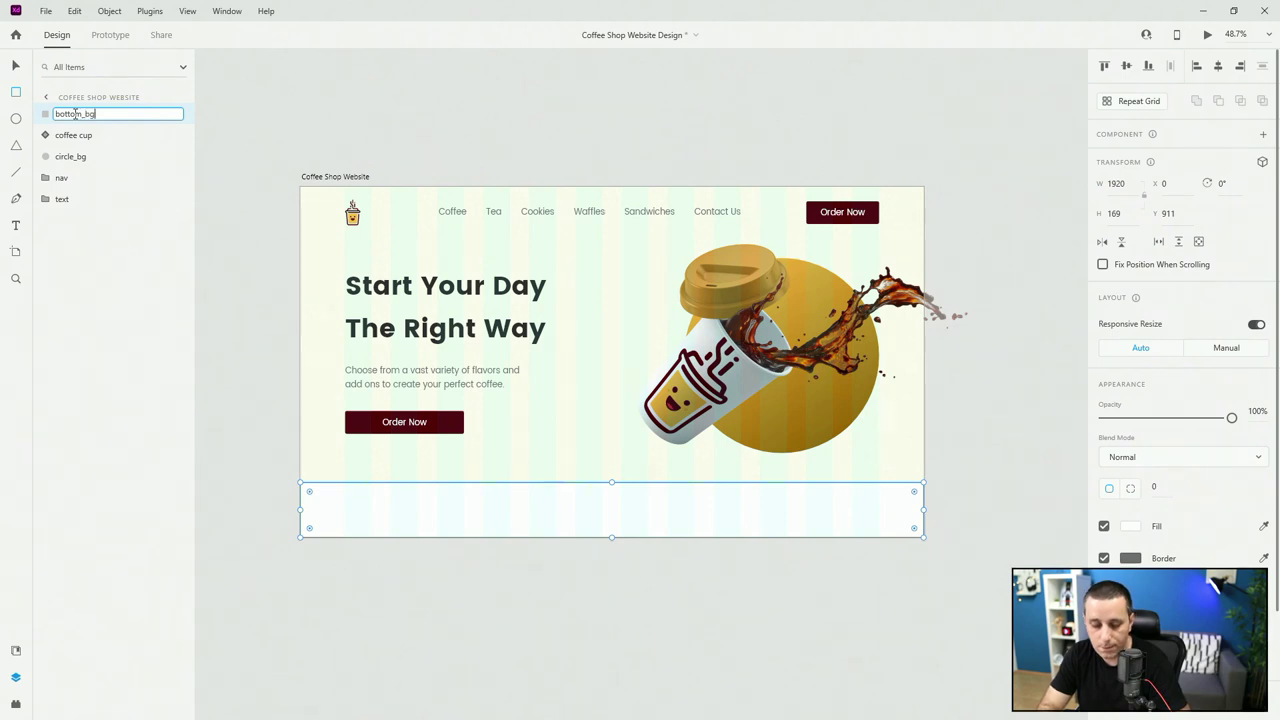
key(Return)
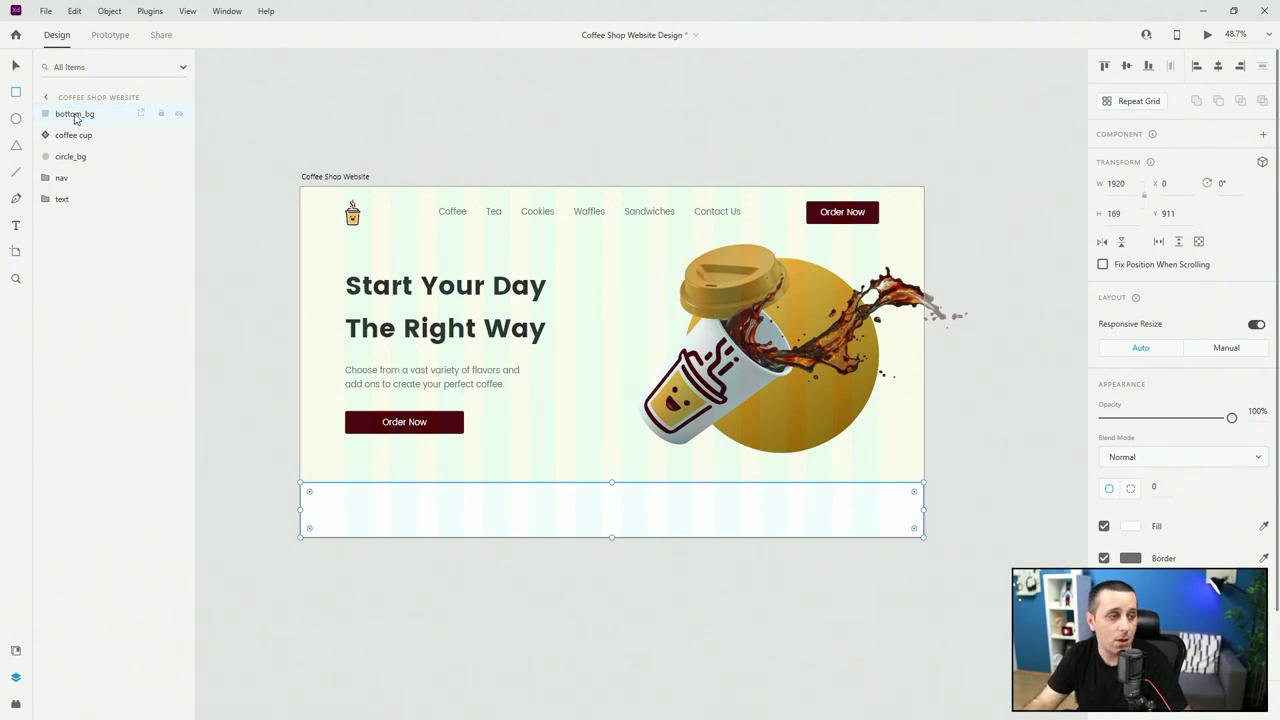
Move the bottom_bg layer to the bottom of the layer order and the nav group to the top.
drag(75, 118, 86, 229)
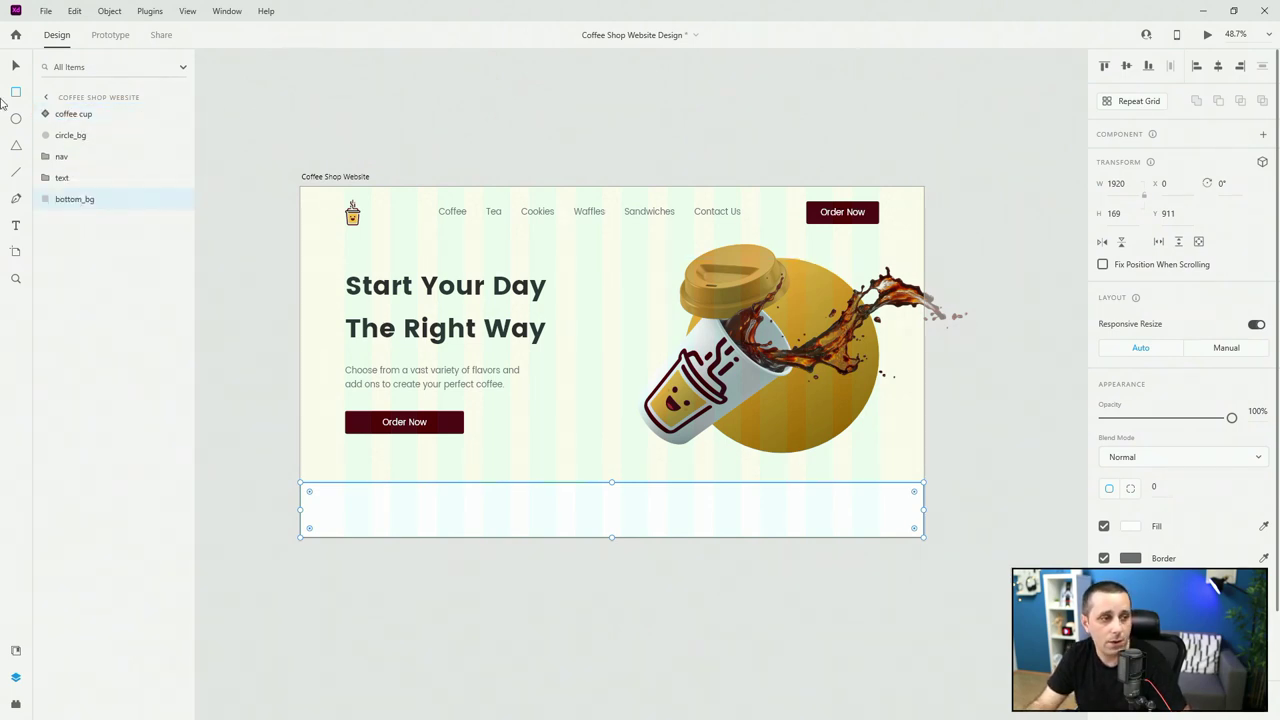
drag(85, 157, 88, 110)
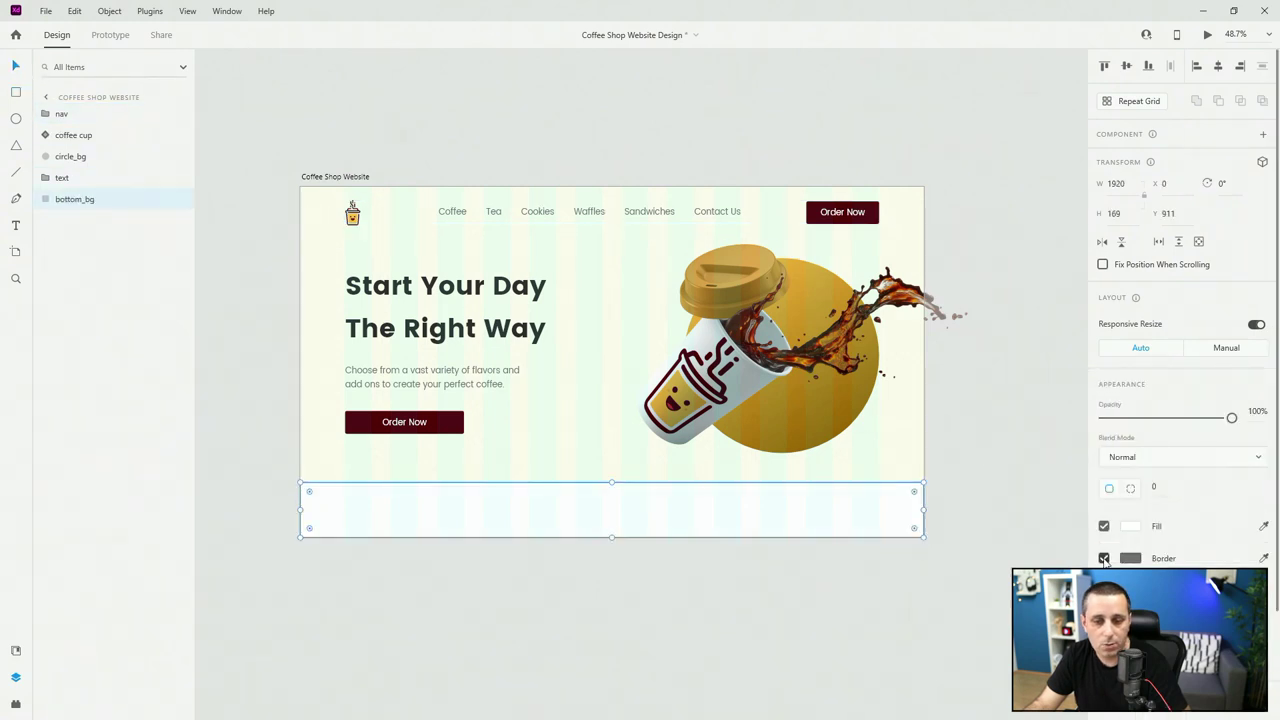
Remove the border of the bottom_bg rectangle, then set its height to 166 and align it to the artboard's bottom edge.
click(1104, 558)
click(111, 204)
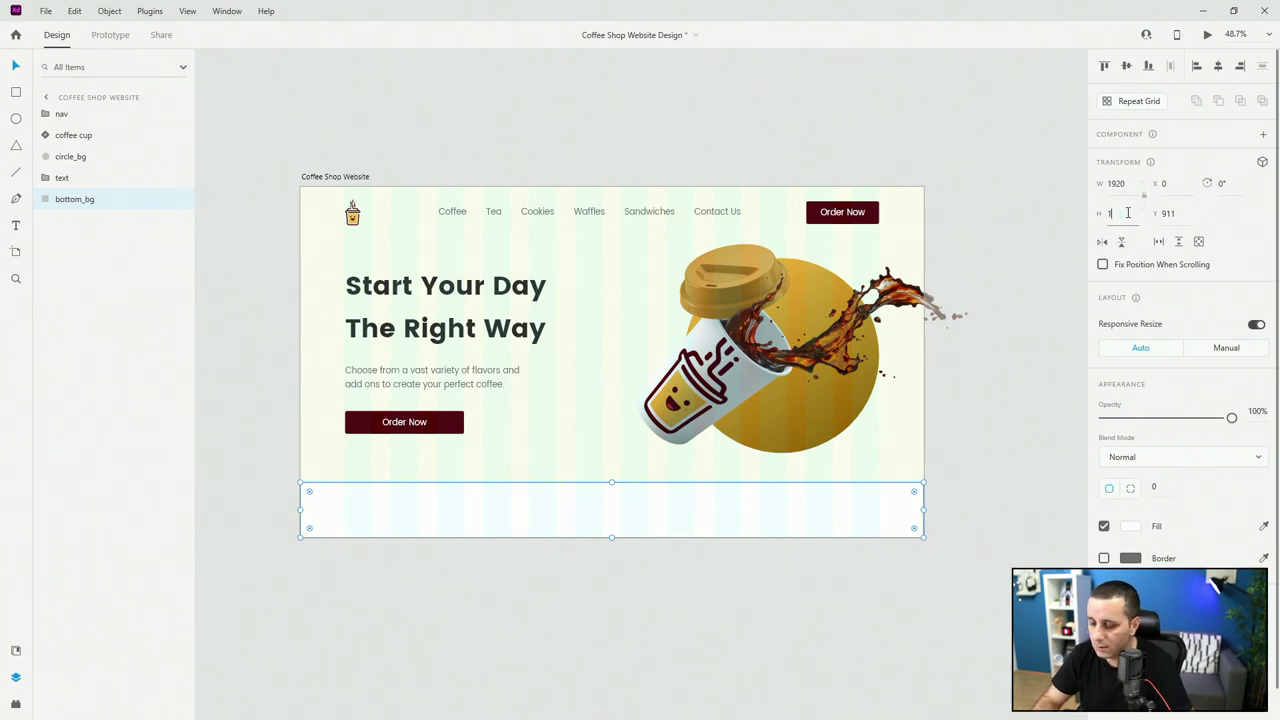
click(1127, 213)
text(166)
key(Return)
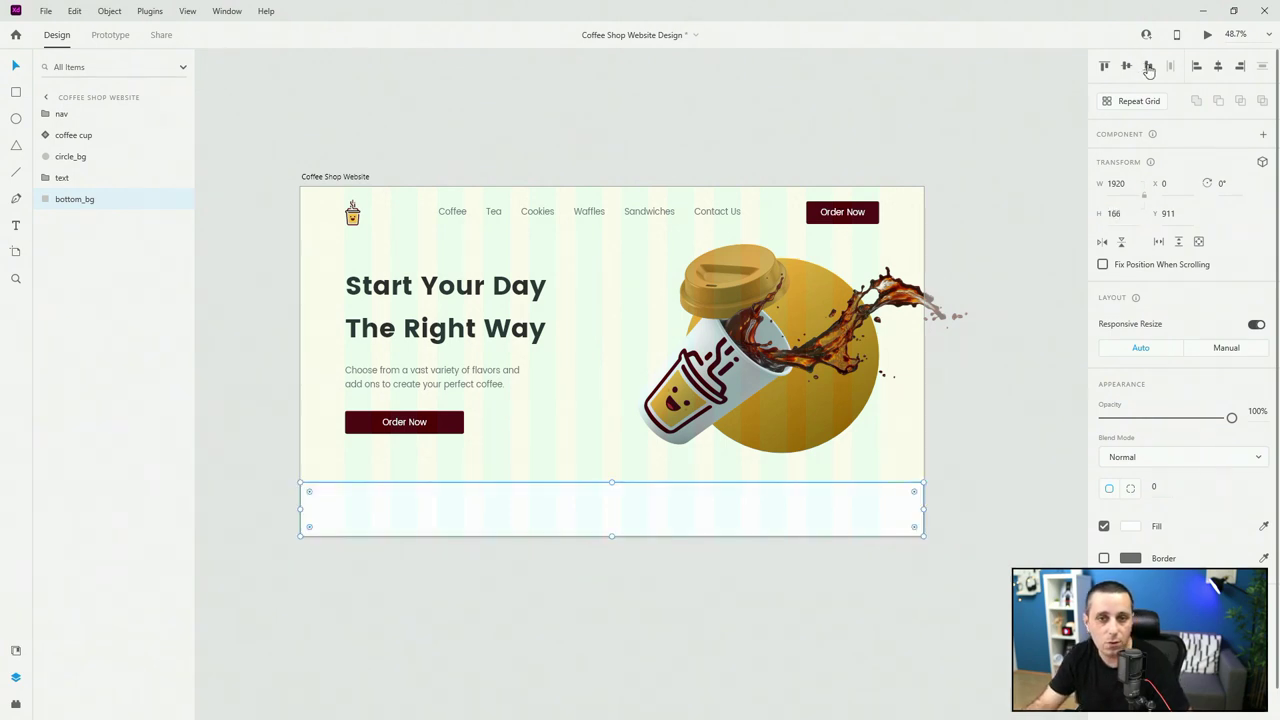
click(1148, 67)
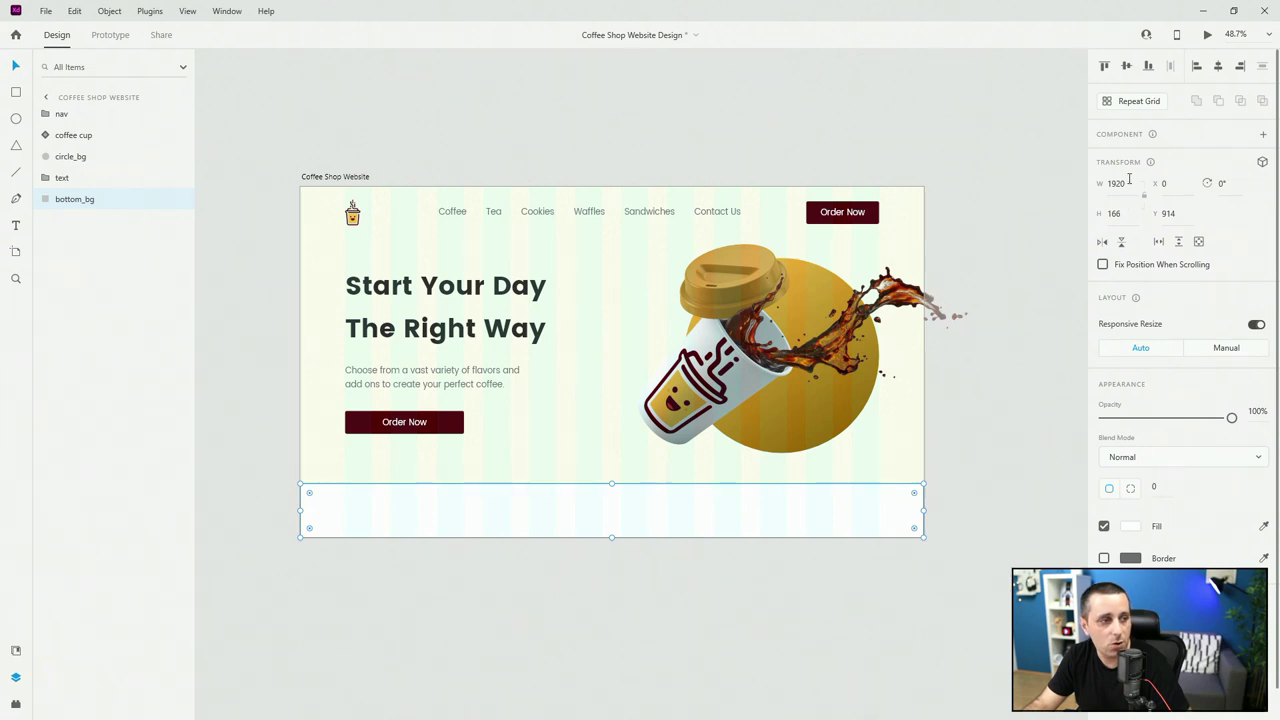
Draw a circle in the bottom bar, size it to 60 by 60 and place it at the first column, X 138.
scroll(331, 446, up, 3)
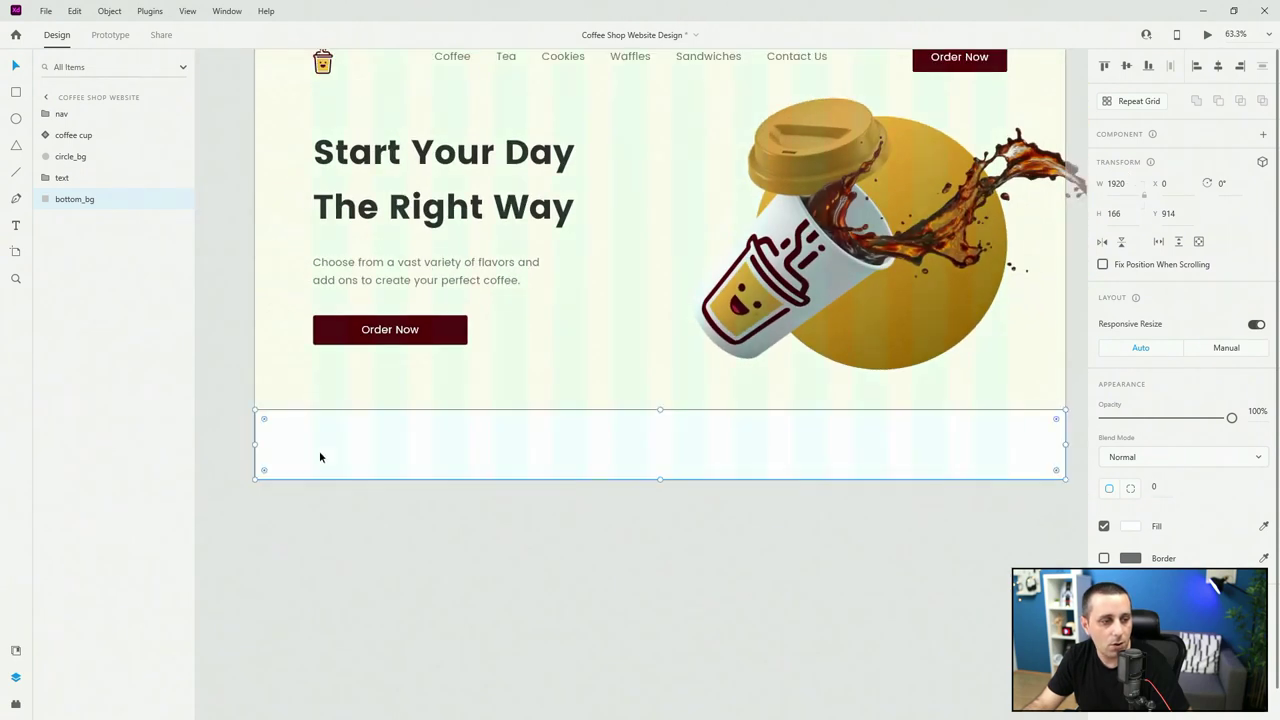
scroll(250, 460, up, 10)
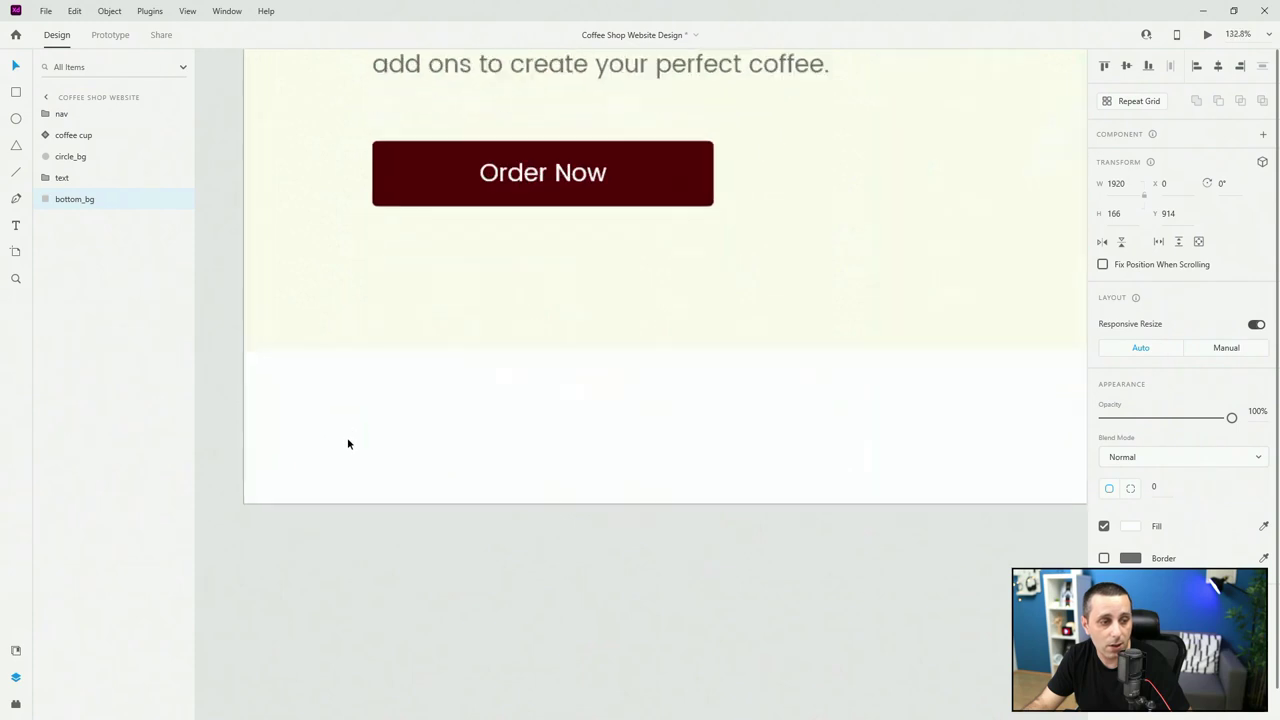
scroll(396, 427, down, 3)
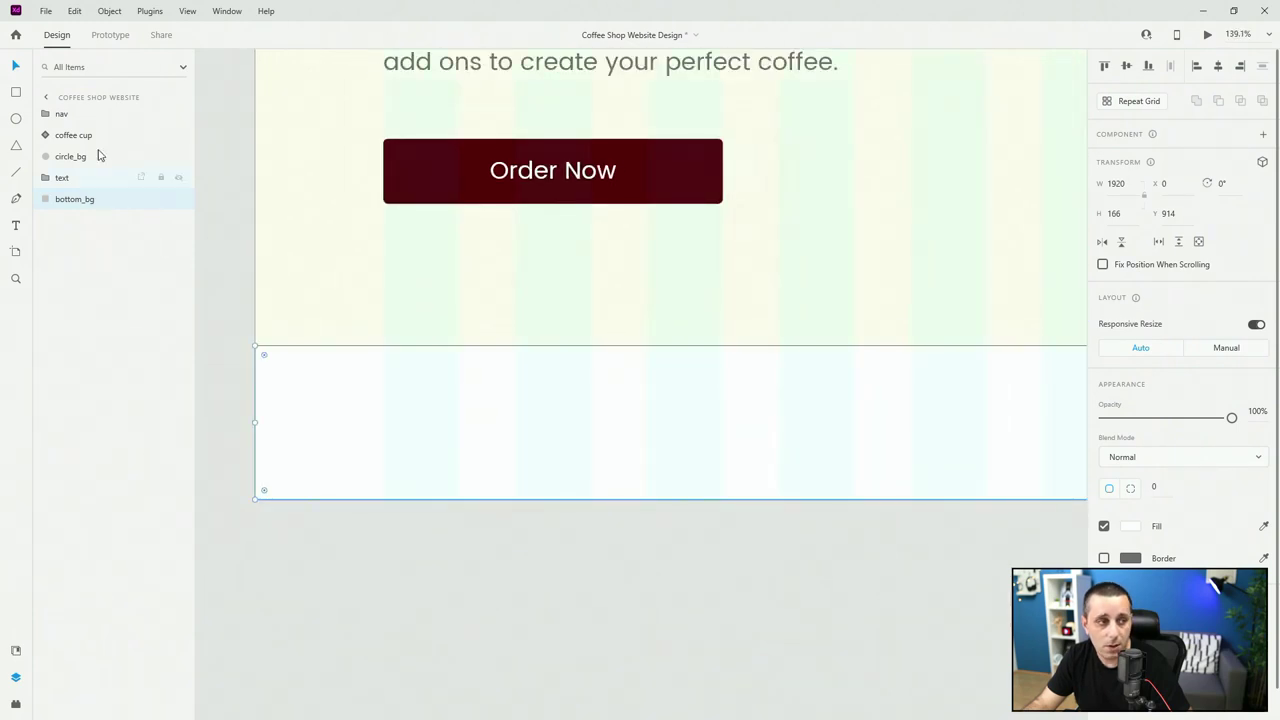
drag(506, 458, 363, 386)
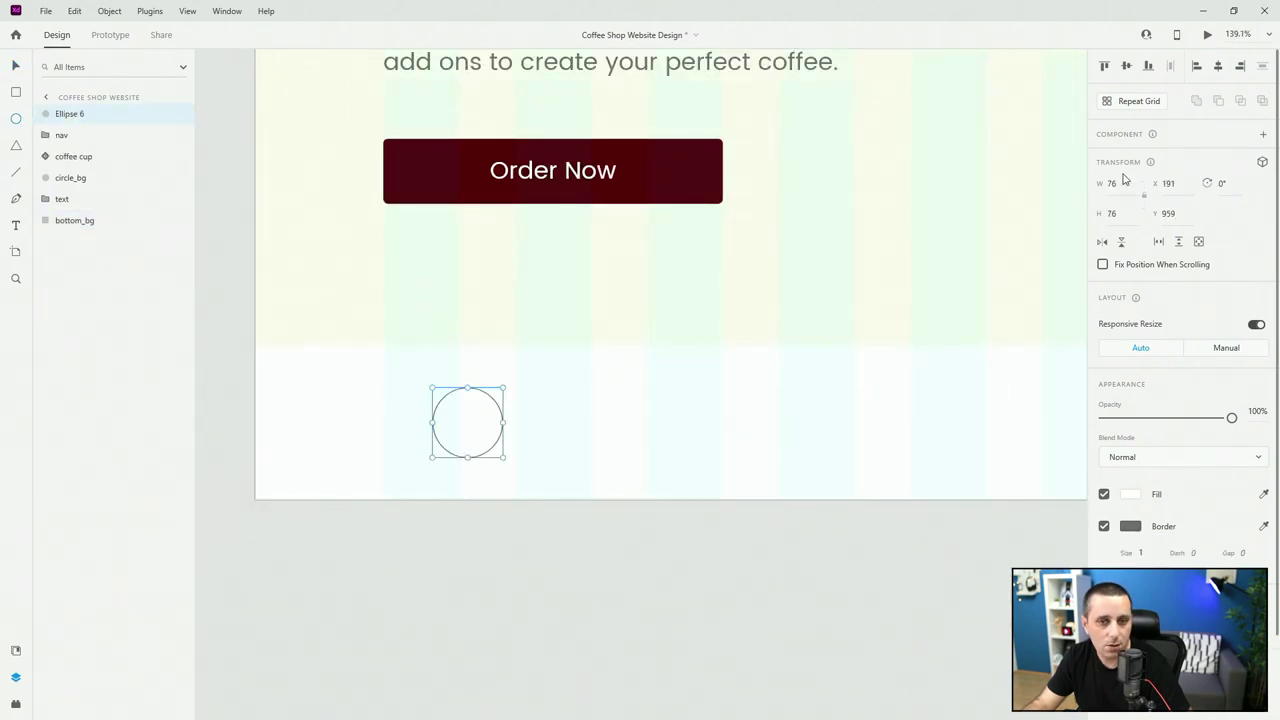
click(1115, 186)
text(60)
key(Tab)
text(60)
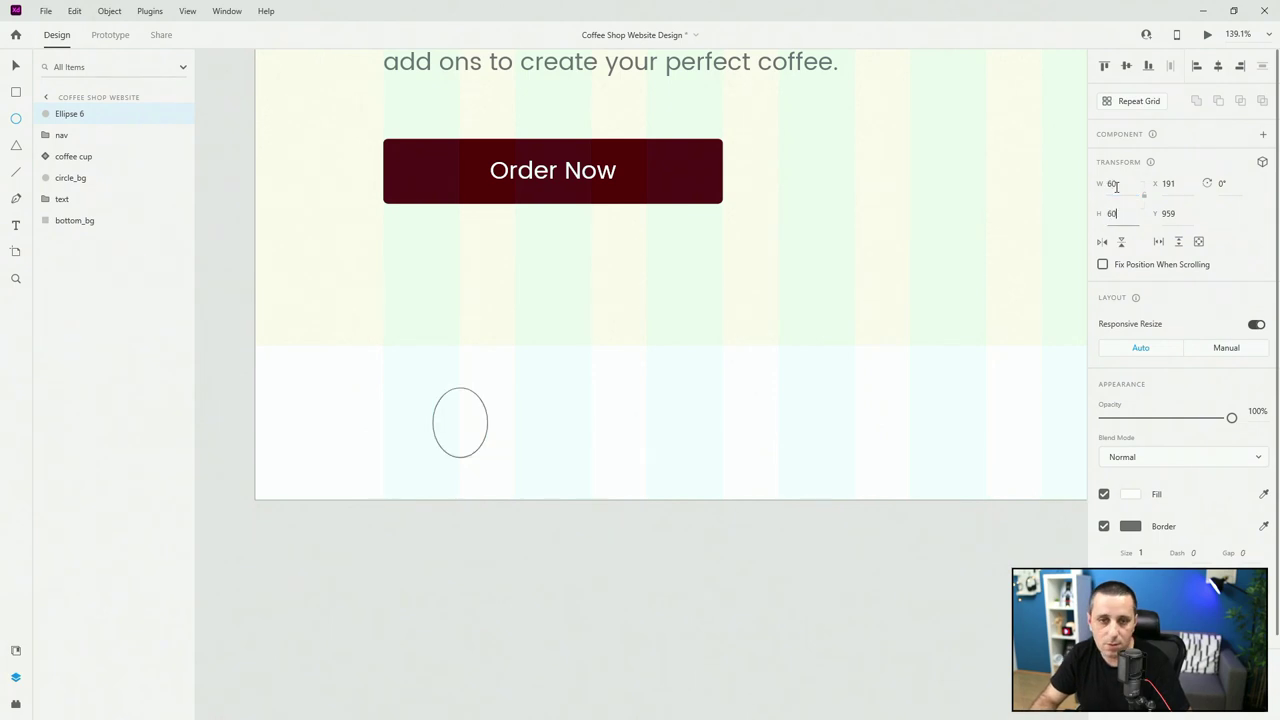
key(Return)
click(16, 65)
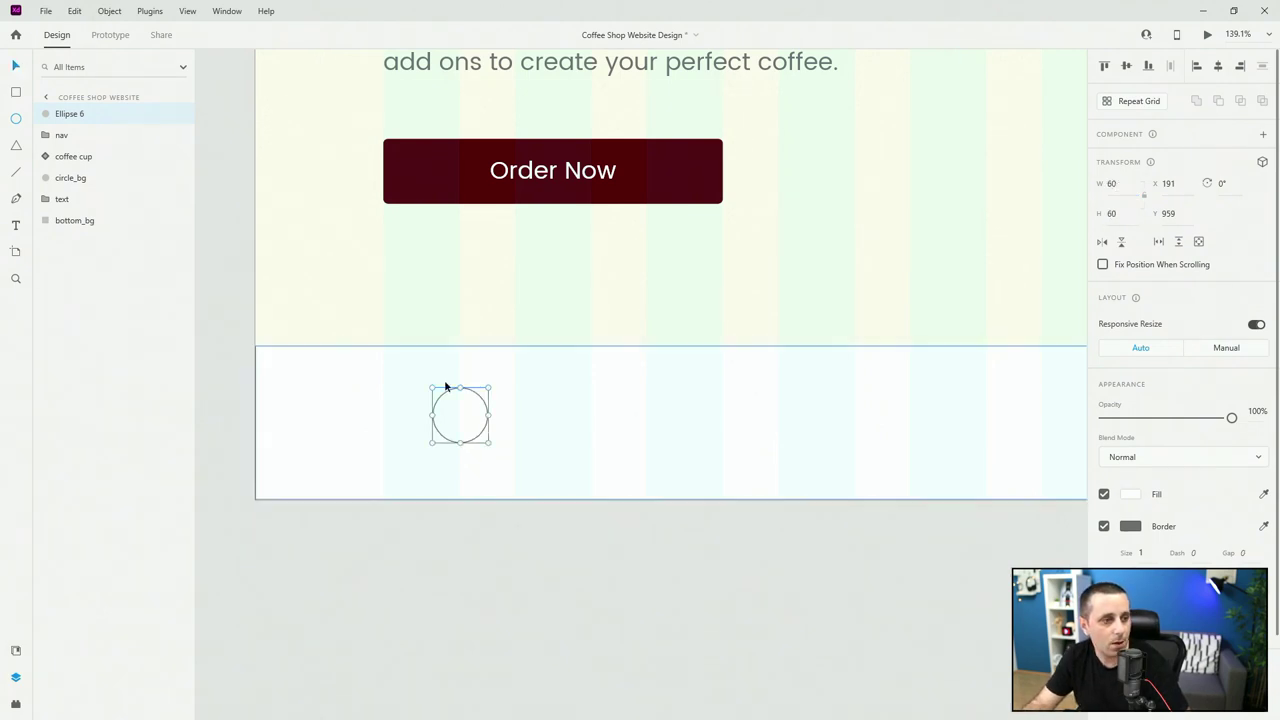
drag(449, 385, 403, 420)
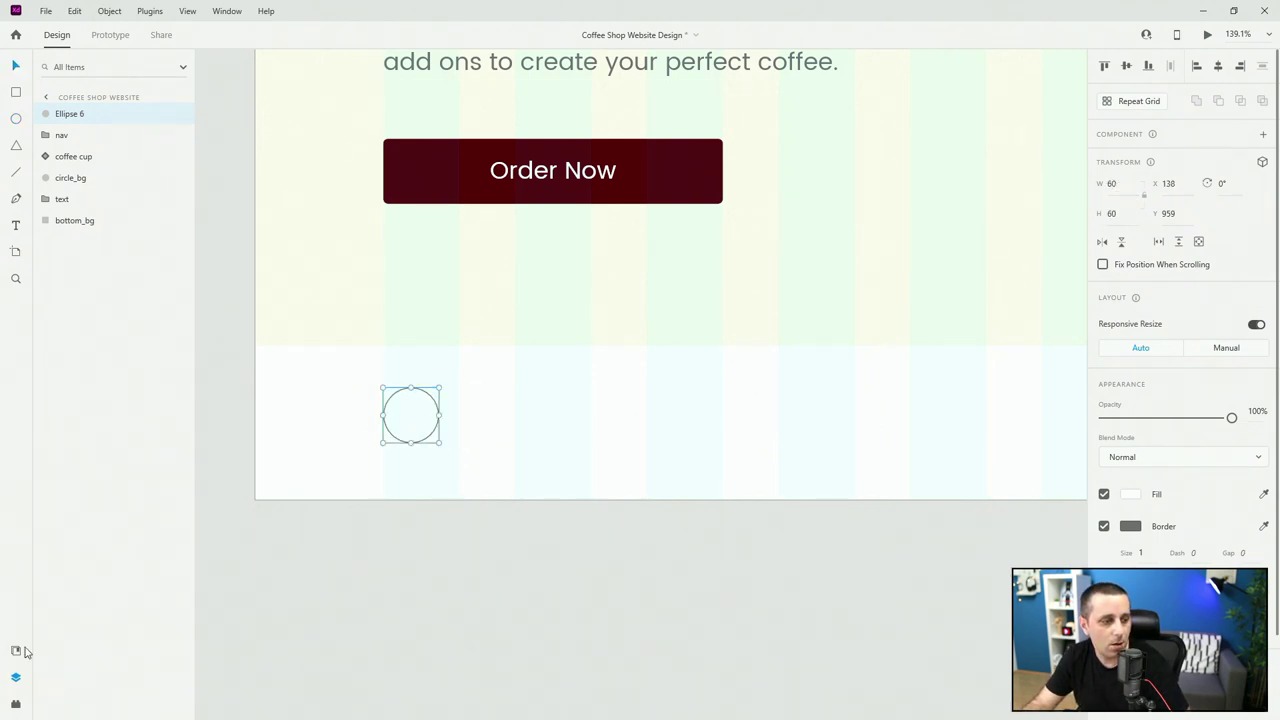
Fill the small circle with the "artboard color" document color and remove its border.
click(15, 651)
click(98, 340)
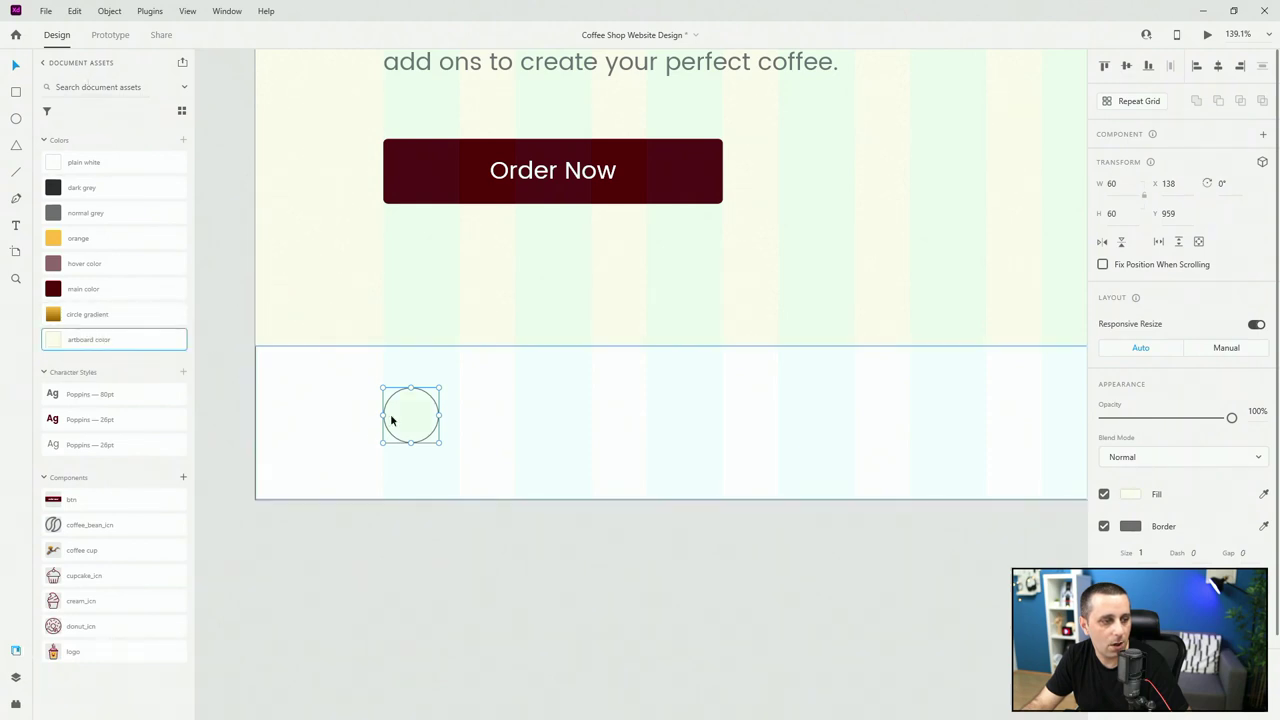
drag(391, 420, 400, 428)
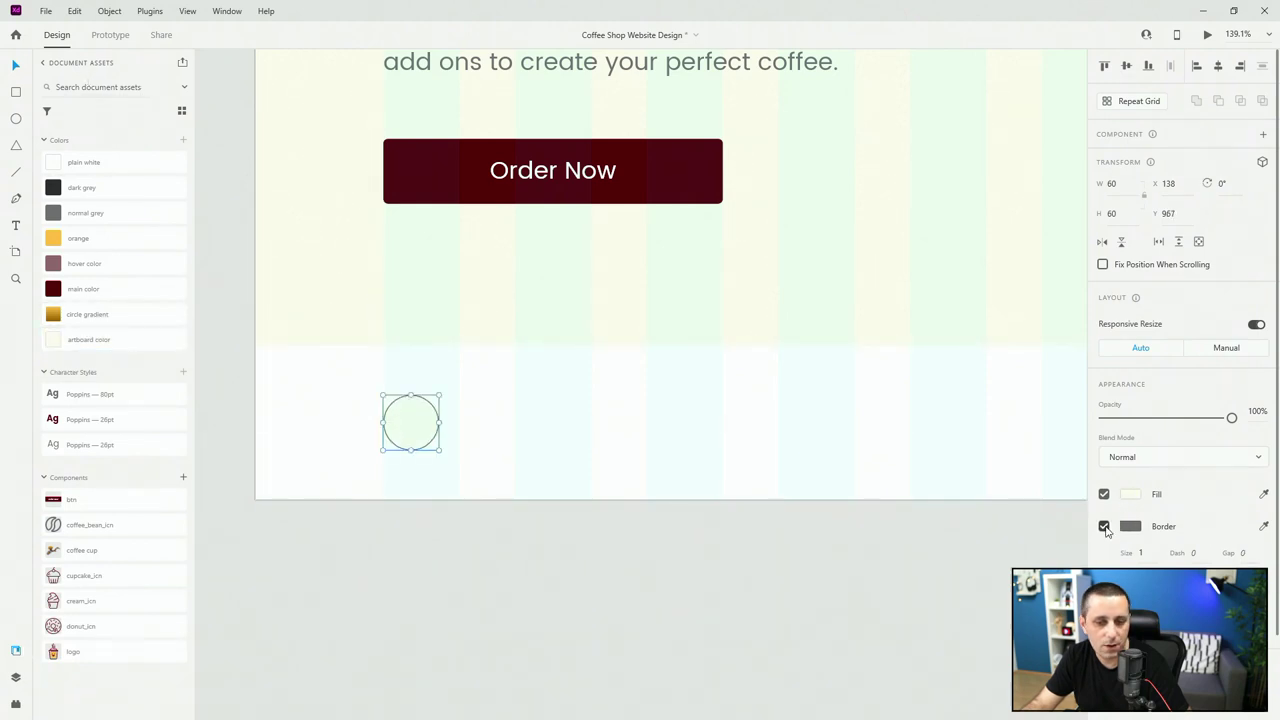
click(1104, 526)
Resize the small circle to 82 by 82 and center it vertically on the bottom bar.
click(797, 431)
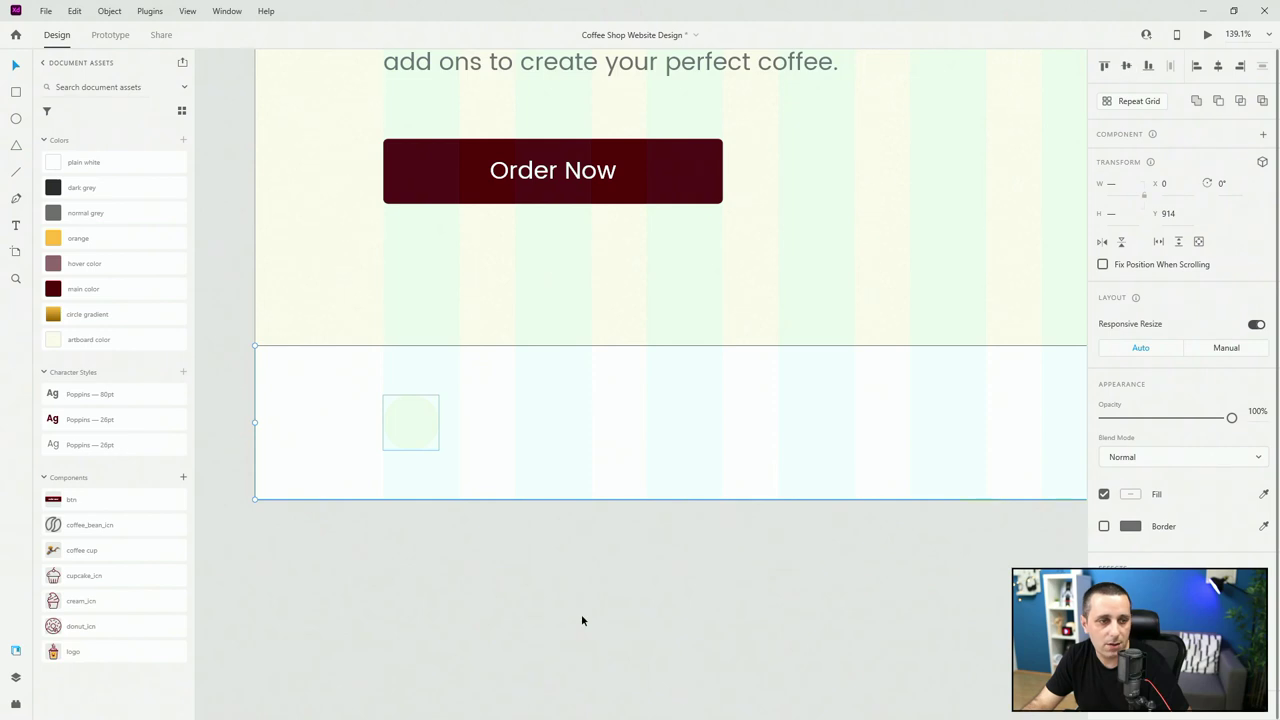
double_click(390, 416)
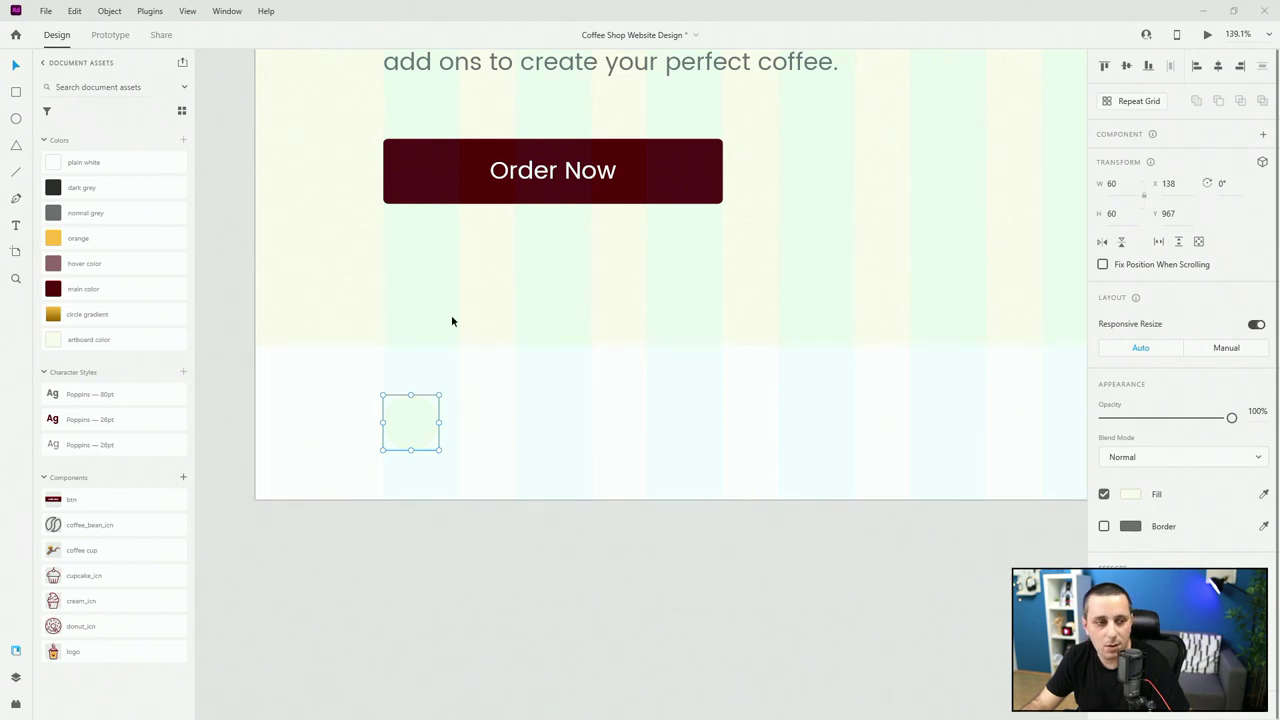
click(1114, 184)
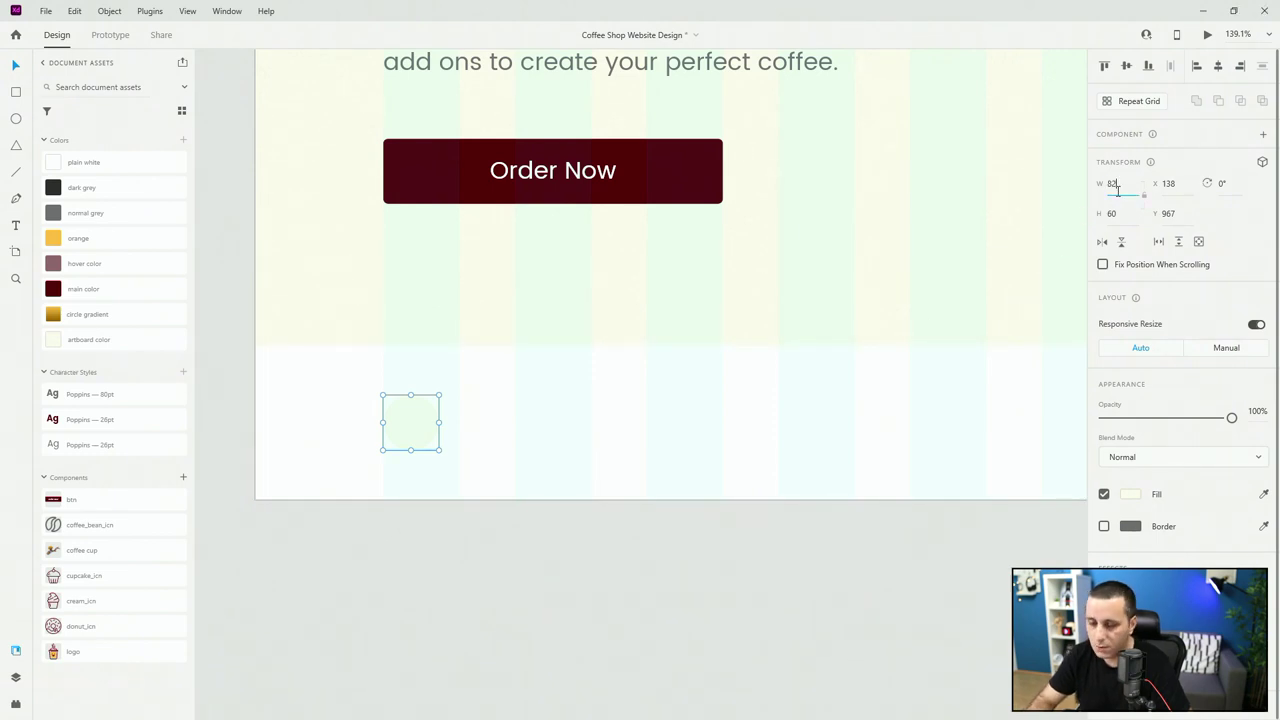
text(82)
key(Tab)
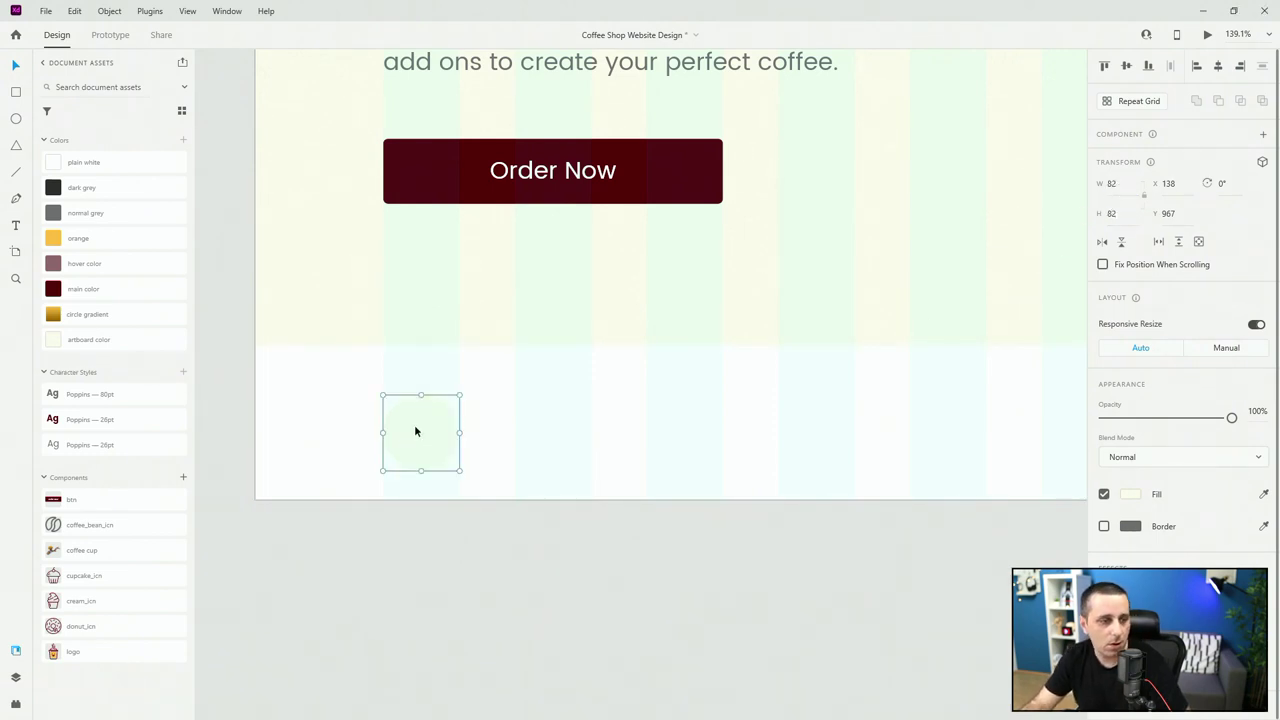
click(494, 420)
click(1126, 65)
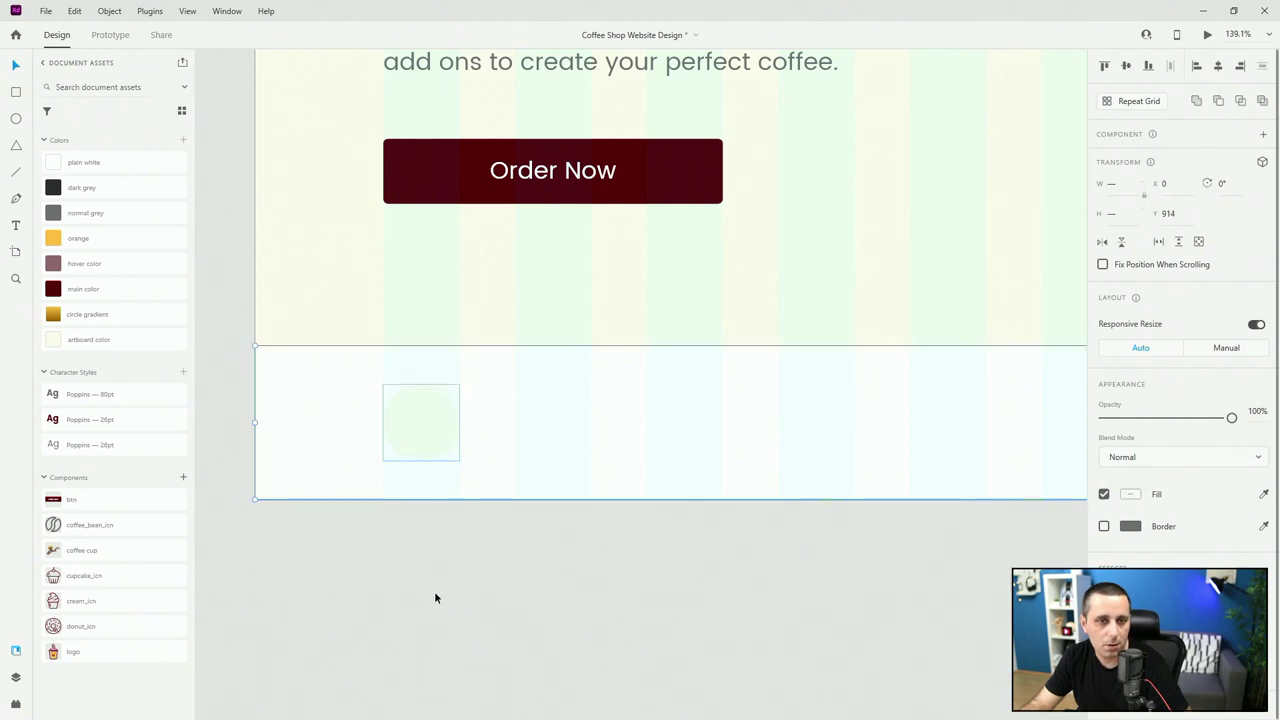
Rename the small circle's layer as icn_bg.
click(434, 597)
double_click(420, 422)
click(15, 677)
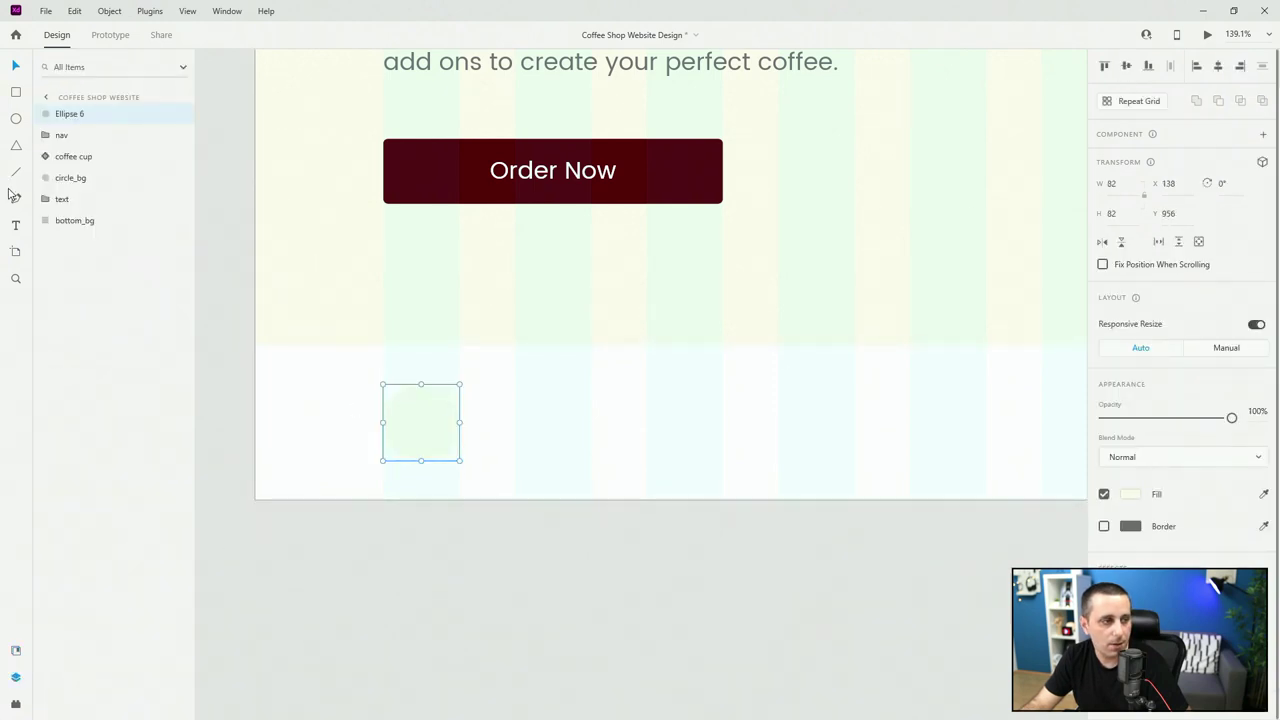
double_click(70, 114)
text(ic)
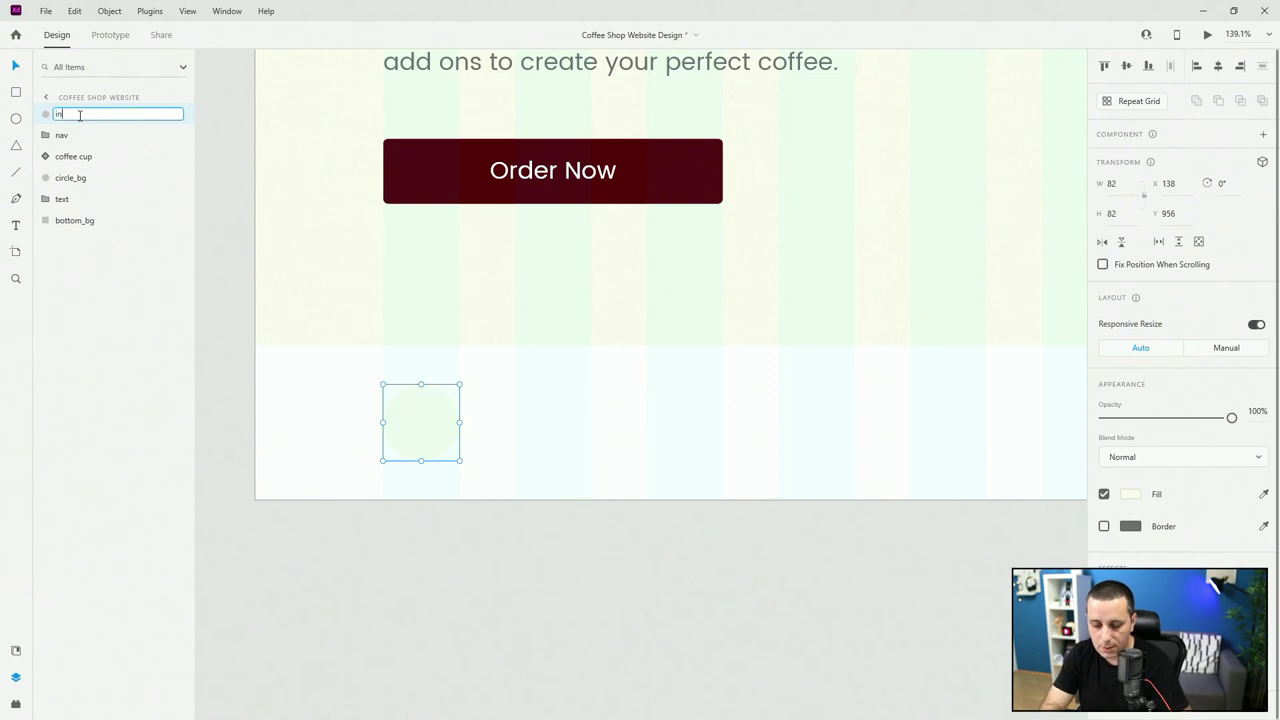
text(n_bg)
key(Return)
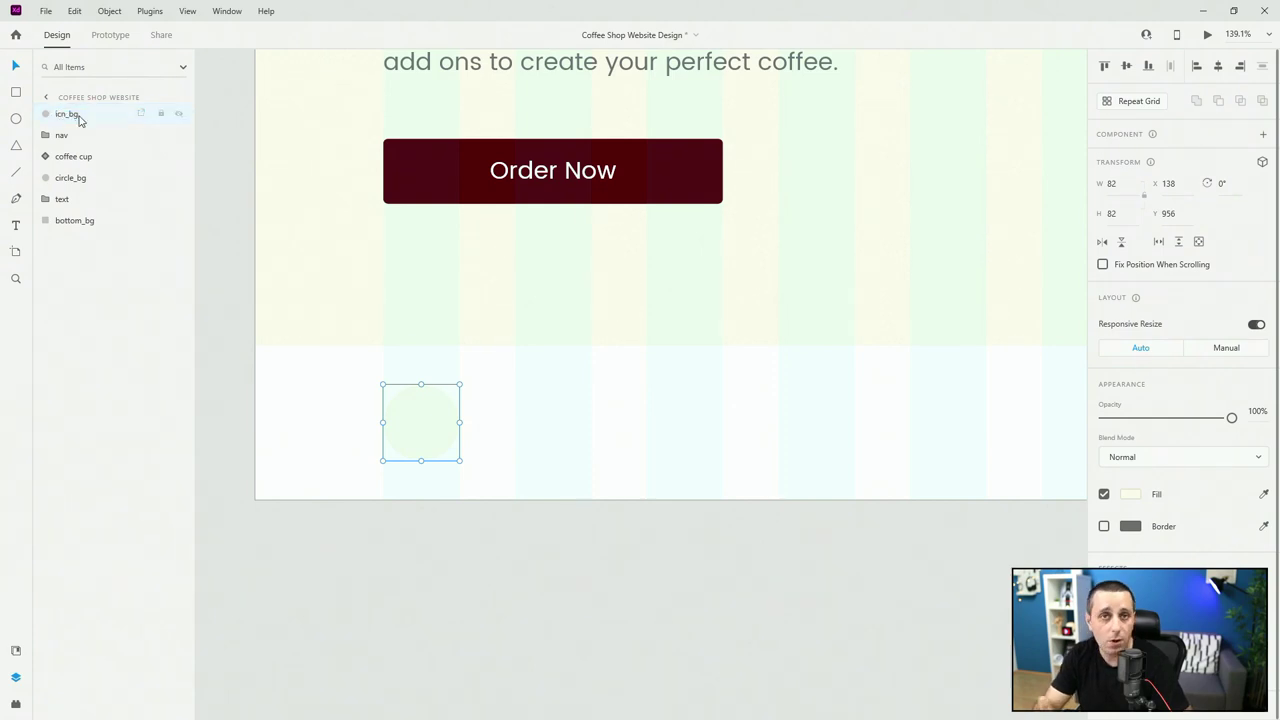
Duplicate the icn_bg circle twice, placing one copy near the bar's right end and one near its middle at X 878, Y 956.
scroll(314, 237, down, 5)
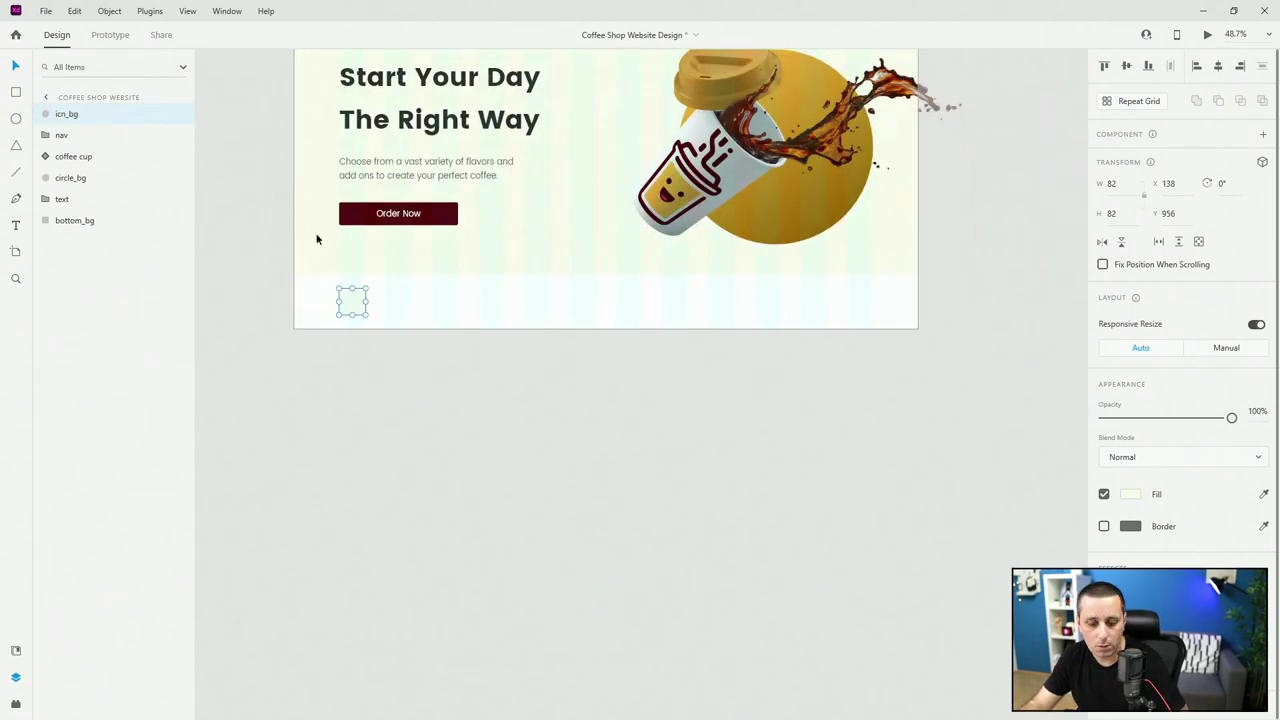
key(ctrl+d)
drag(350, 299, 769, 289)
key(ctrl+d)
drag(623, 304, 601, 302)
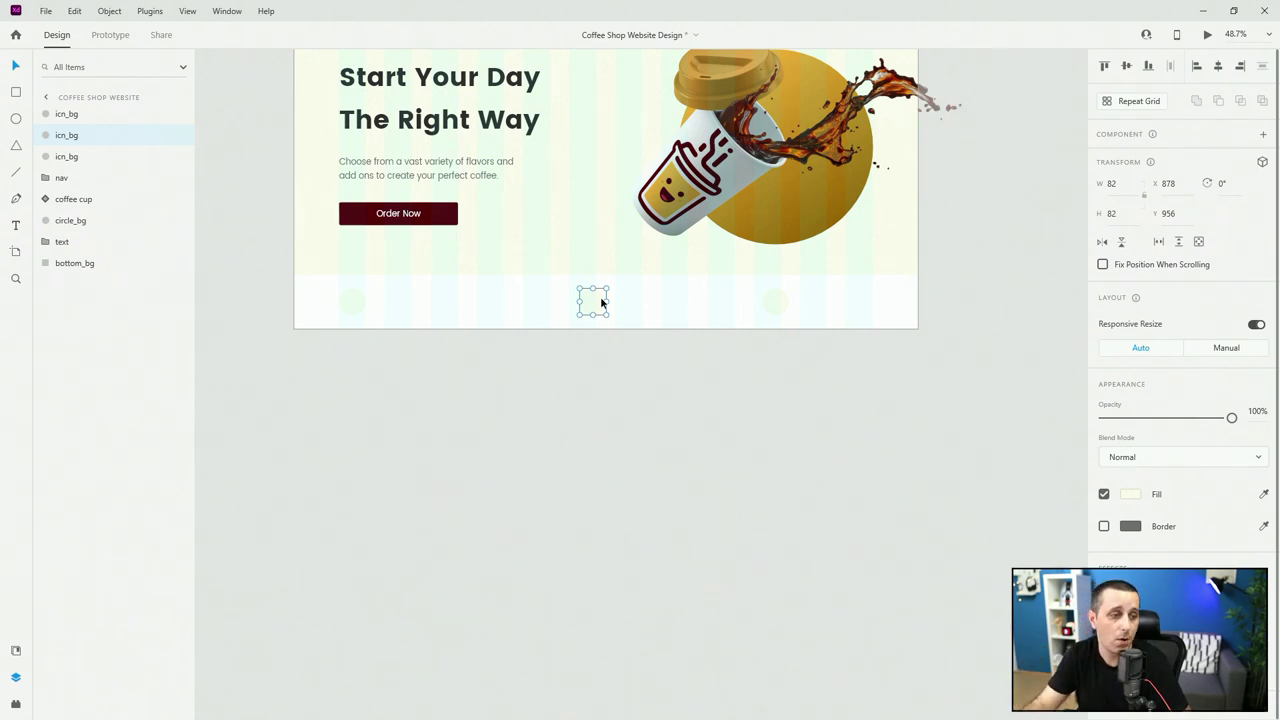
scroll(349, 291, up, 3)
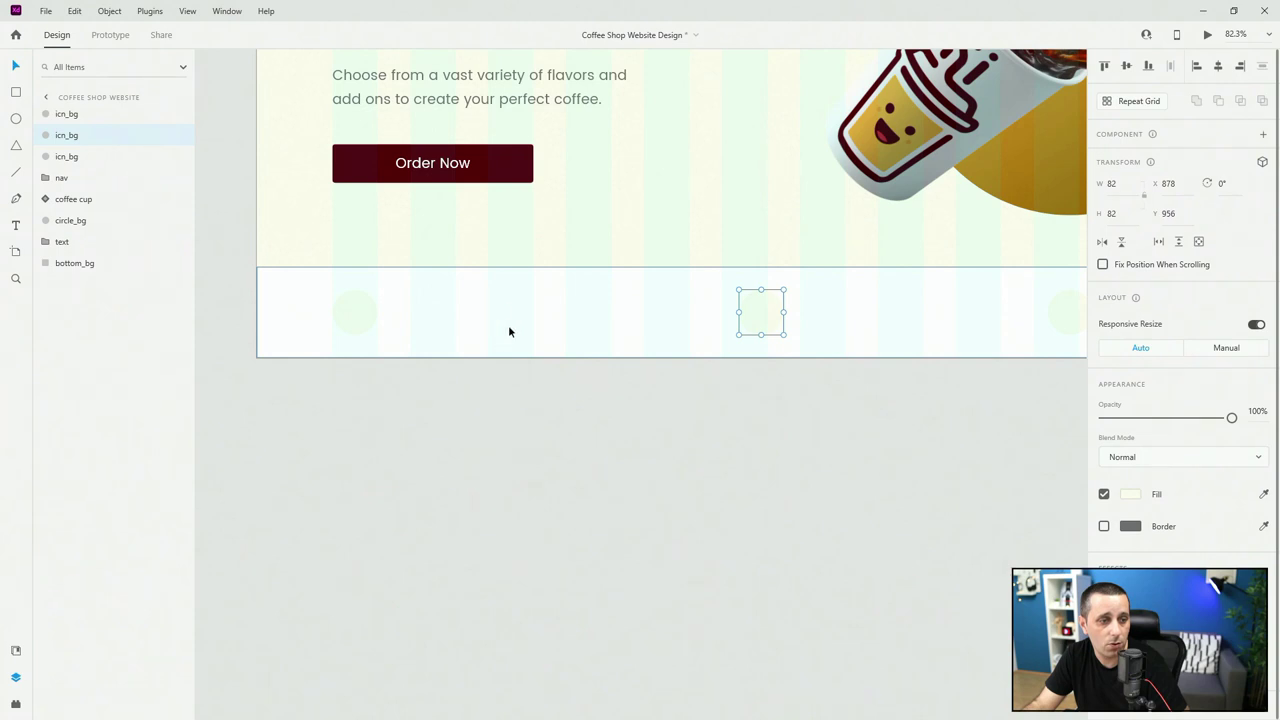
Move the middle icn_bg circle to X 706 and the rightmost one to X 1274, keeping both at Y 956.
drag(766, 312, 672, 314)
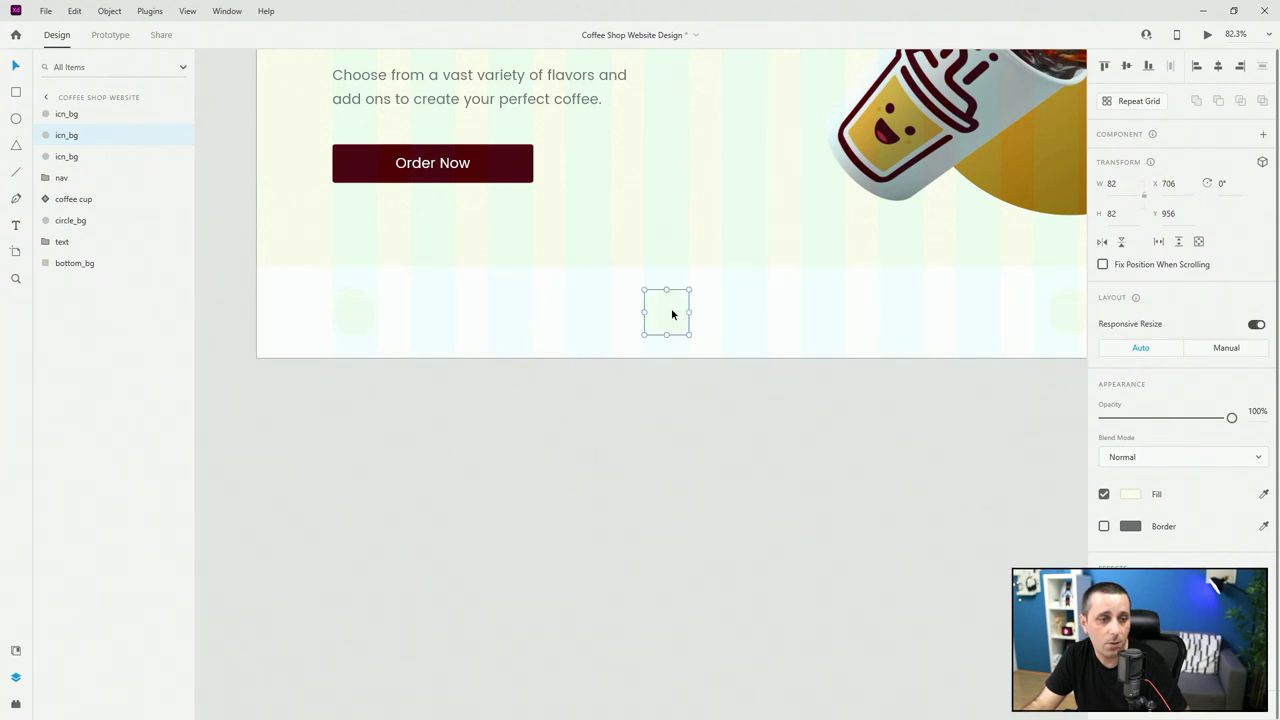
drag(902, 404, 711, 409)
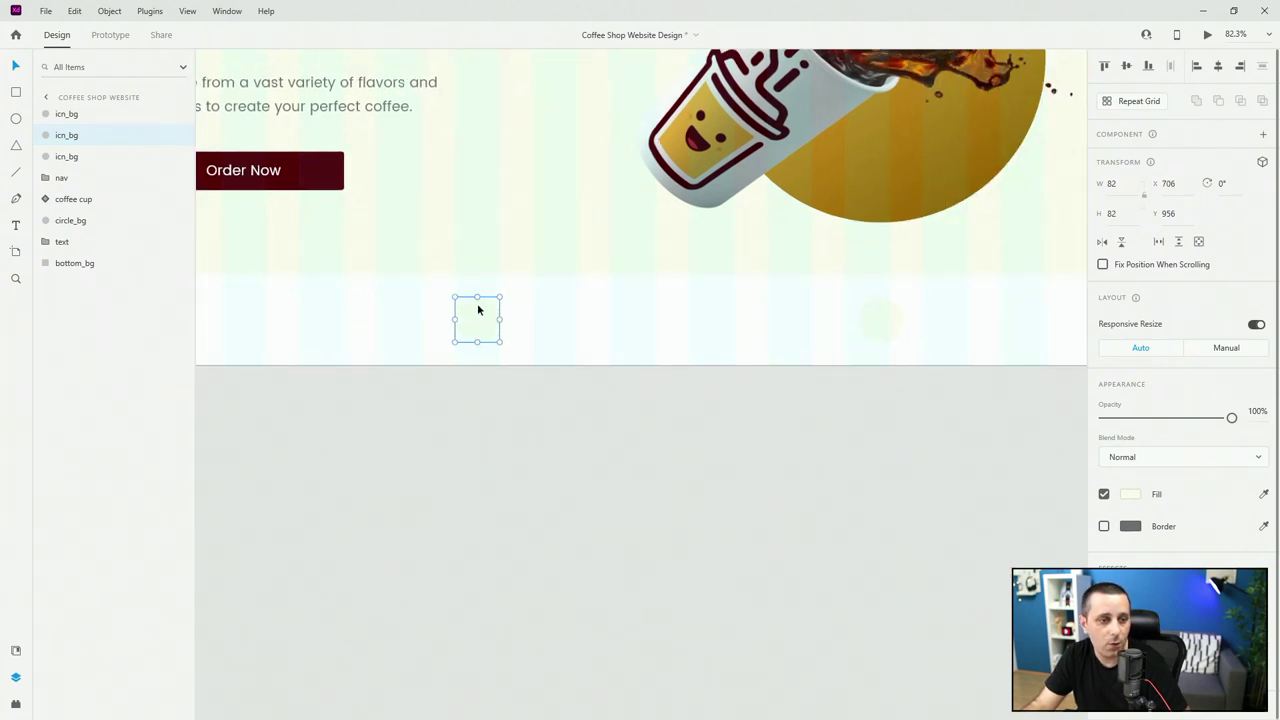
drag(891, 314, 800, 318)
scroll(810, 360, right, 3)
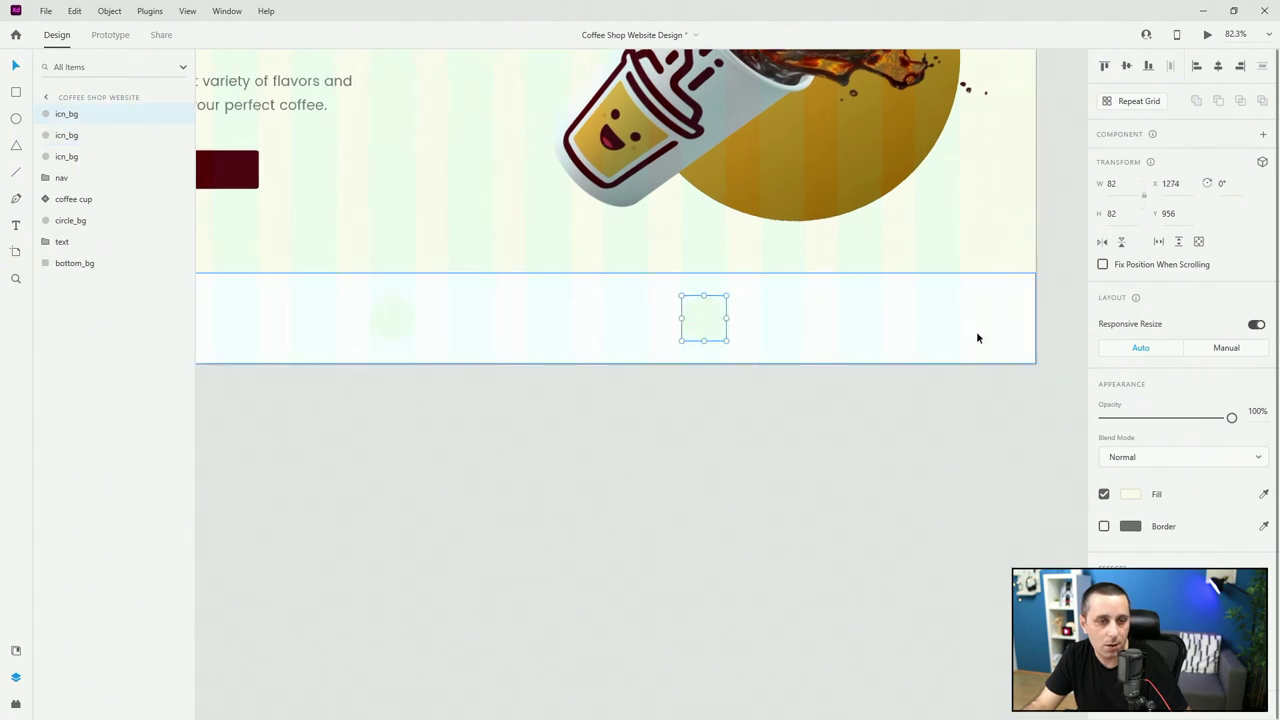
key(ctrl+0)
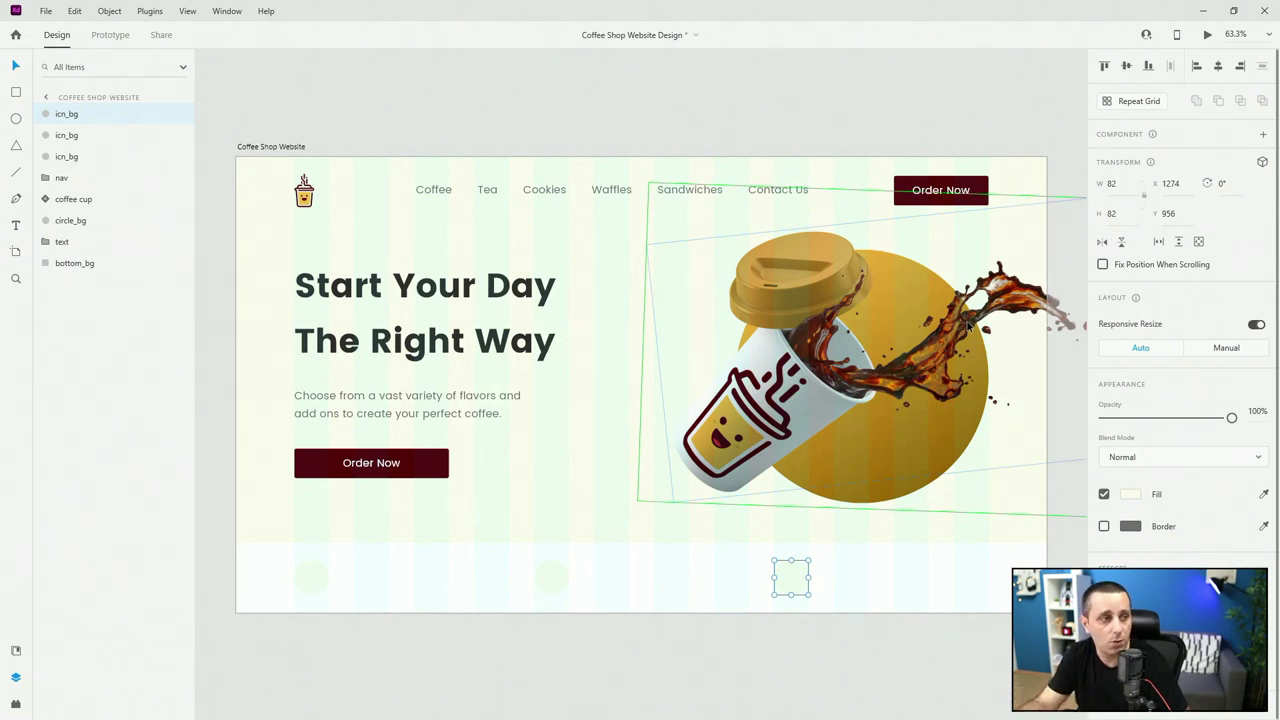
Place the donut_icn component centered on the leftmost icn_bg circle in the bottom bar.
drag(63, 114, 92, 116)
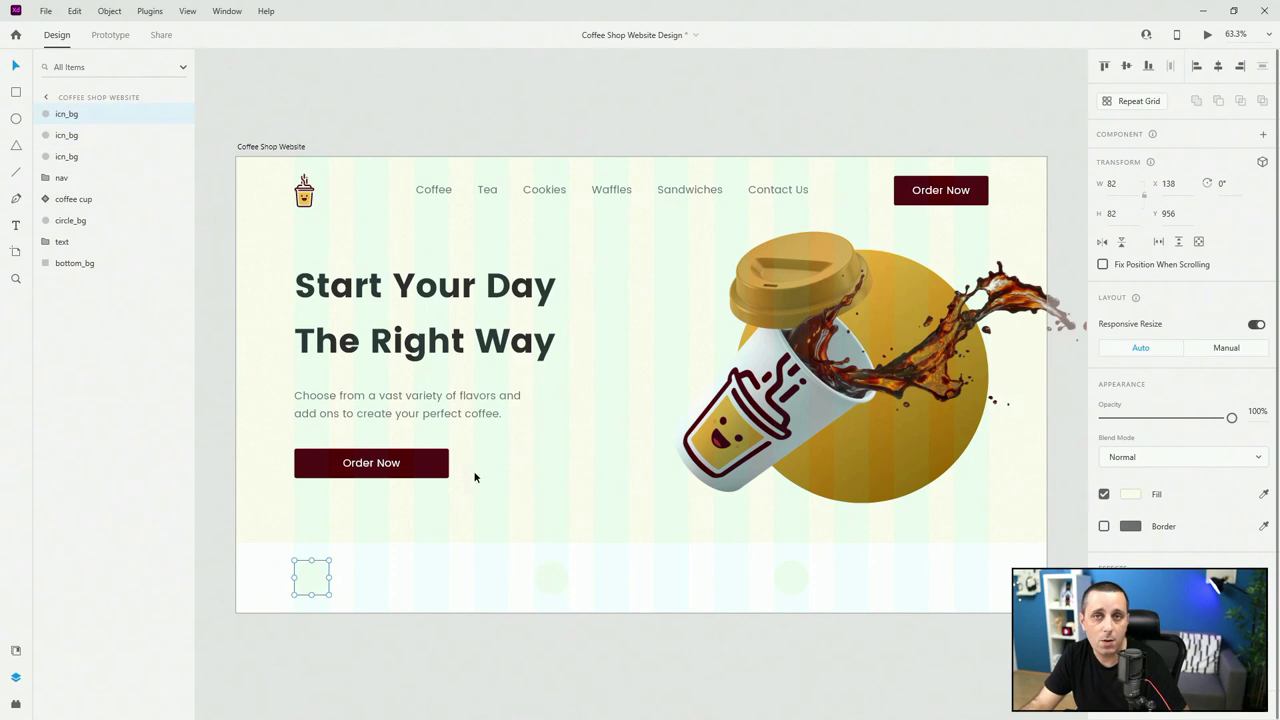
scroll(214, 628, up, 2)
scroll(255, 598, up, 5)
click(15, 650)
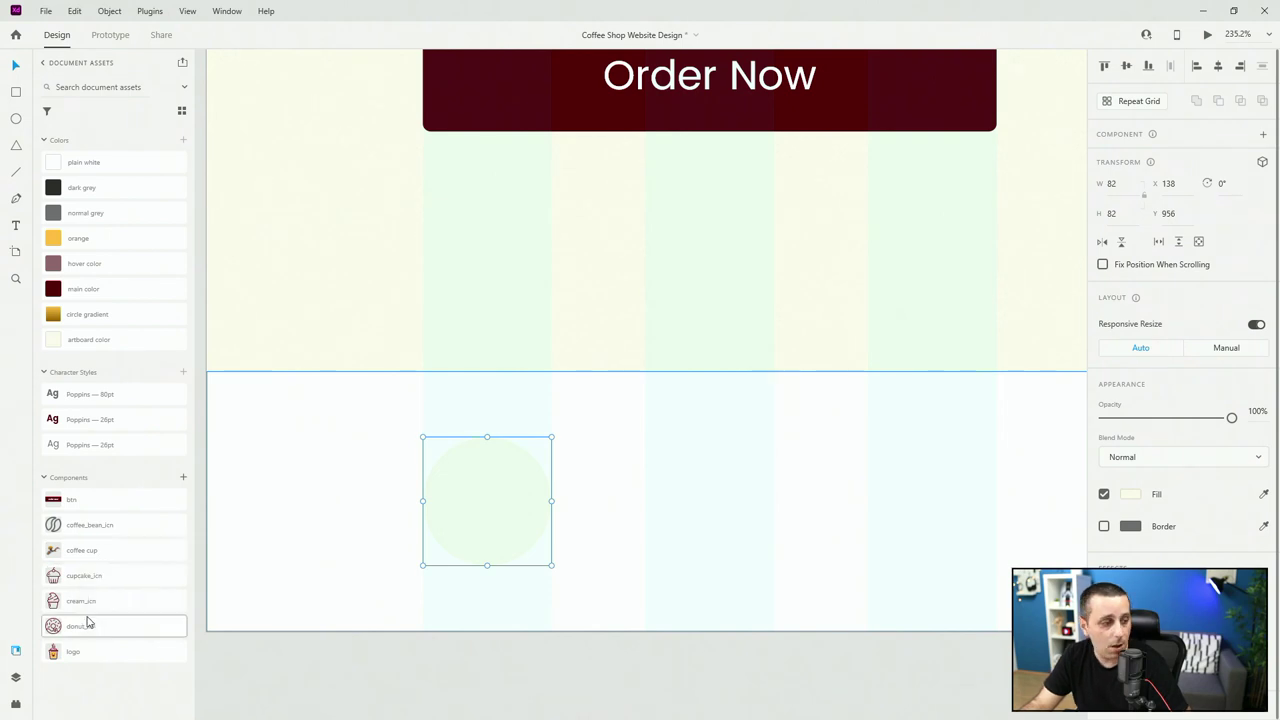
drag(97, 626, 558, 488)
scroll(538, 572, up, 5)
scroll(306, 408, down, 6)
scroll(306, 408, down, 2)
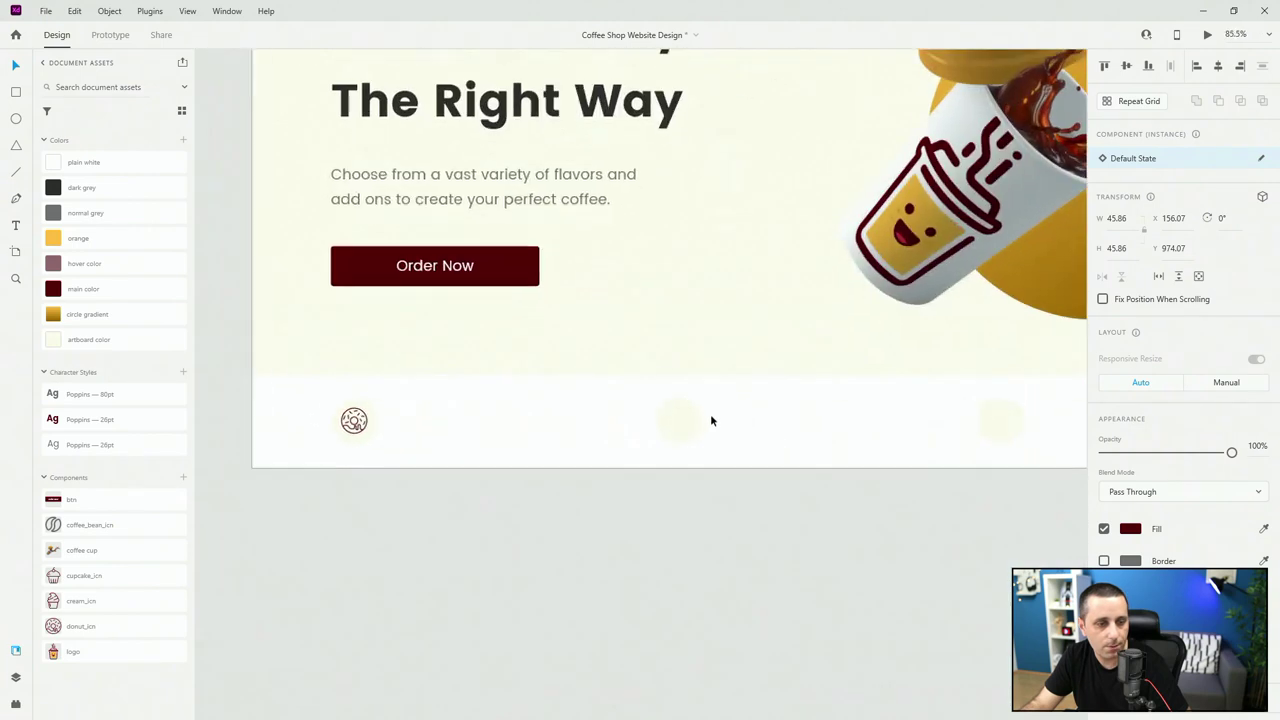
Place the cream_icn component centered on the middle icn_bg circle.
scroll(660, 428, up, 5)
click(557, 434)
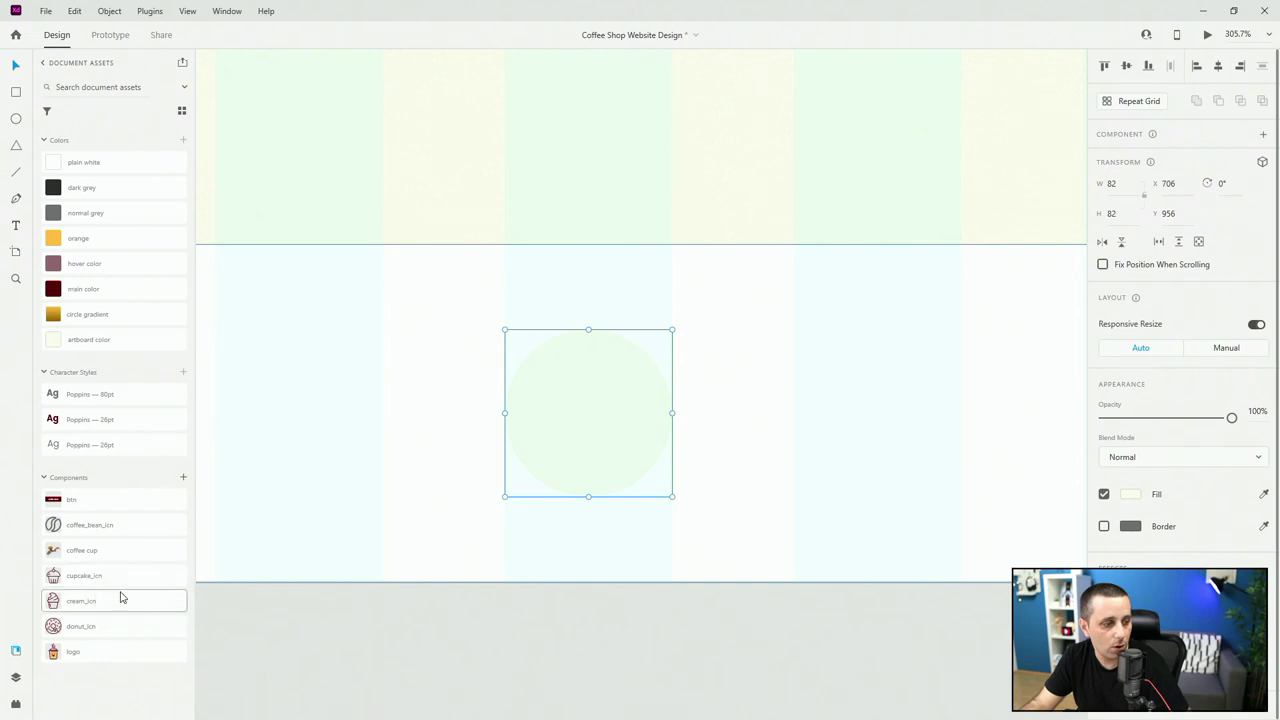
drag(120, 600, 617, 398)
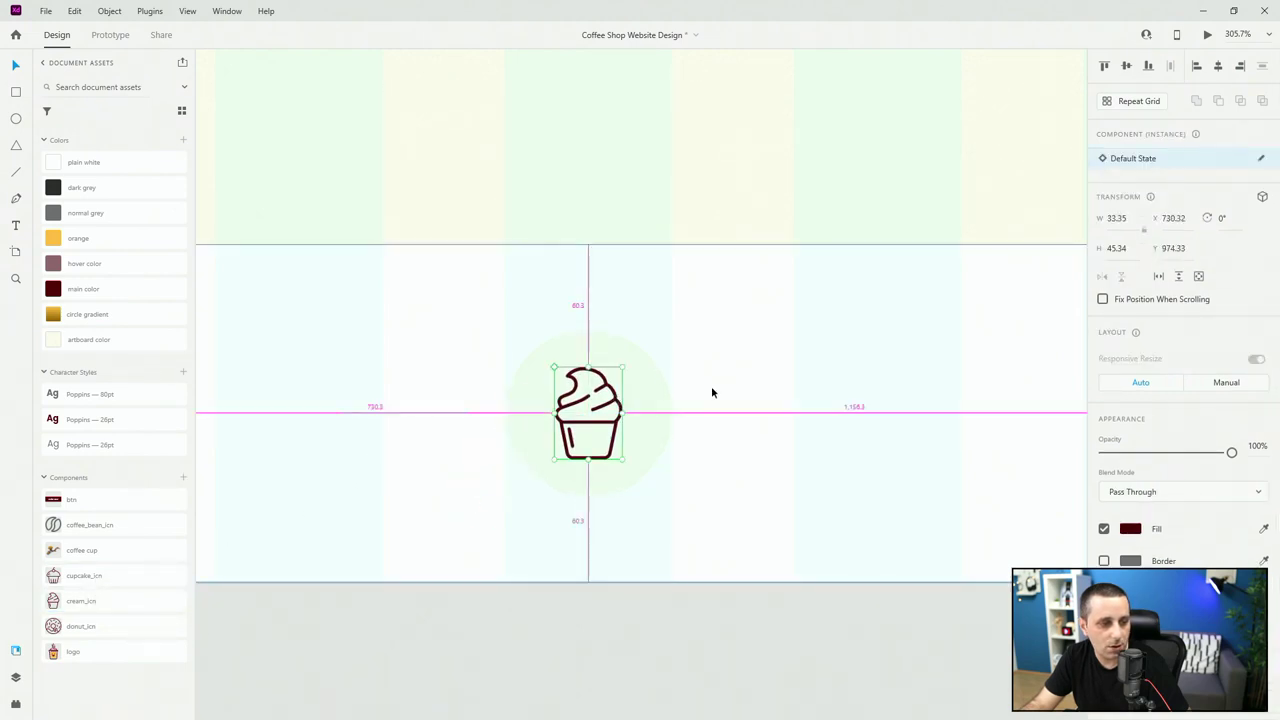
scroll(711, 390, down, 5)
Place the cupcake_icn component centered on the rightmost icn_bg circle.
scroll(571, 382, up, 5)
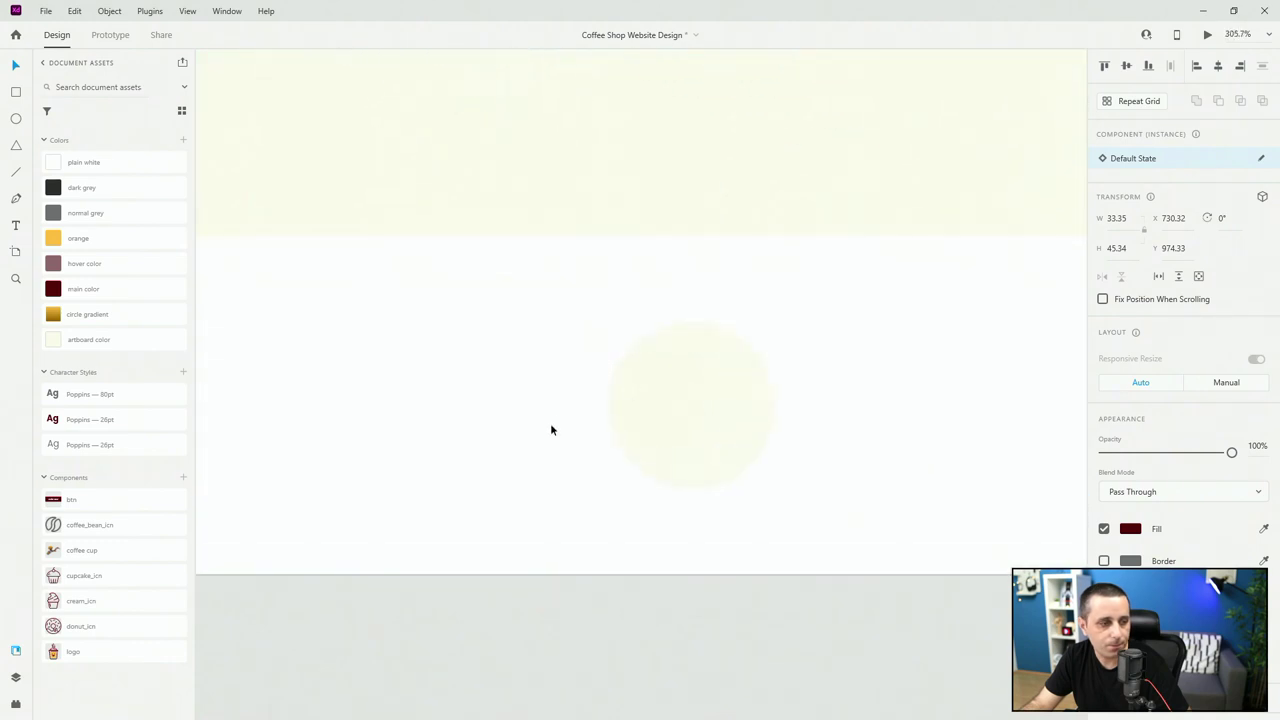
click(763, 423)
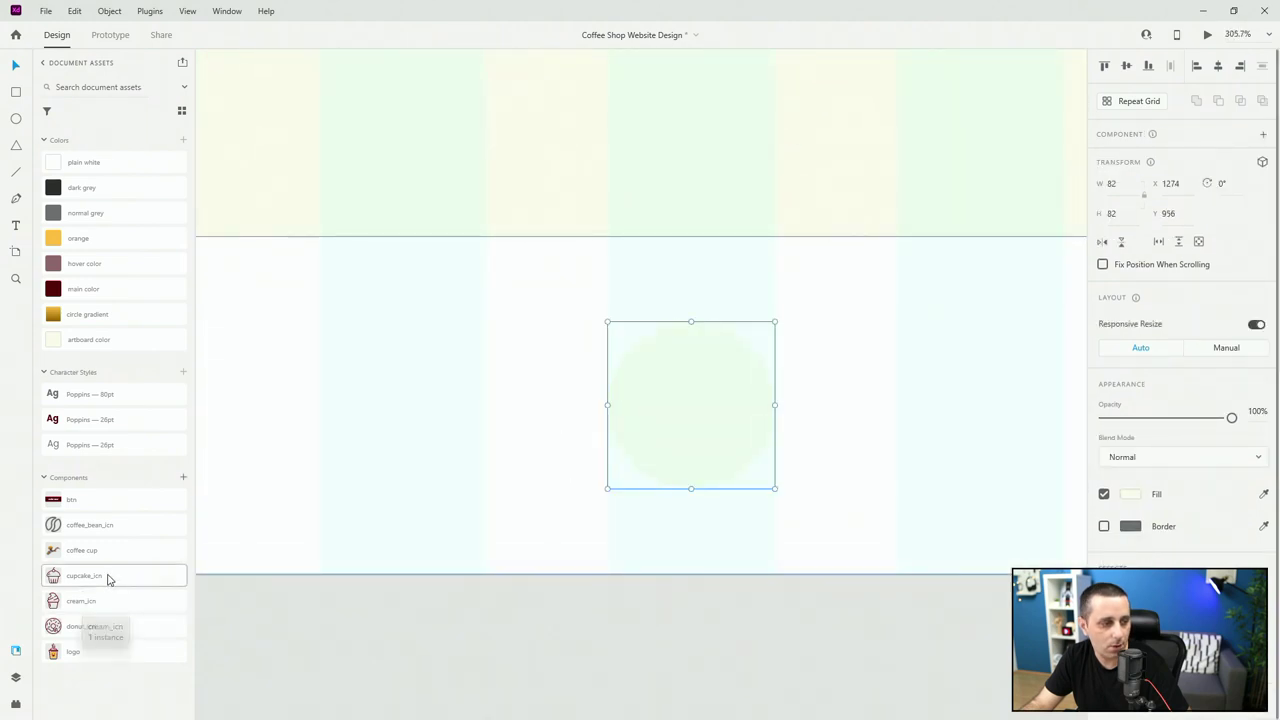
drag(106, 577, 722, 390)
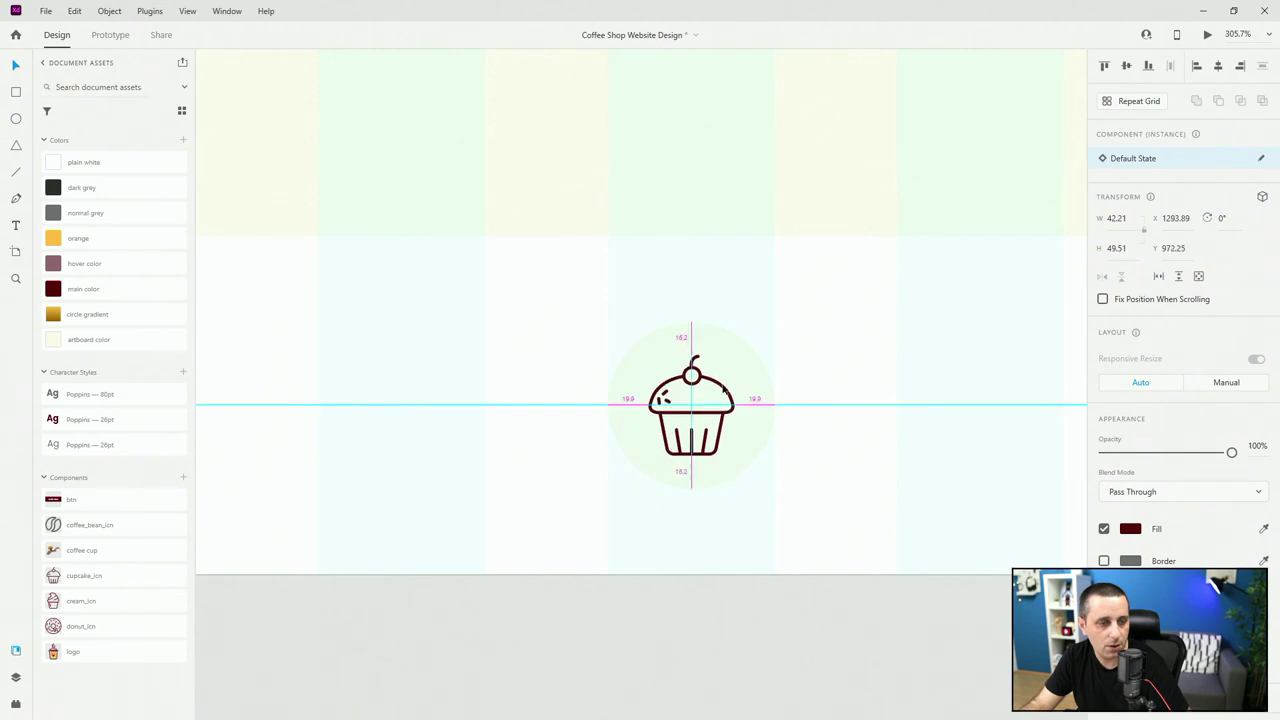
scroll(944, 422, down, 5)
scroll(944, 429, down, 2)
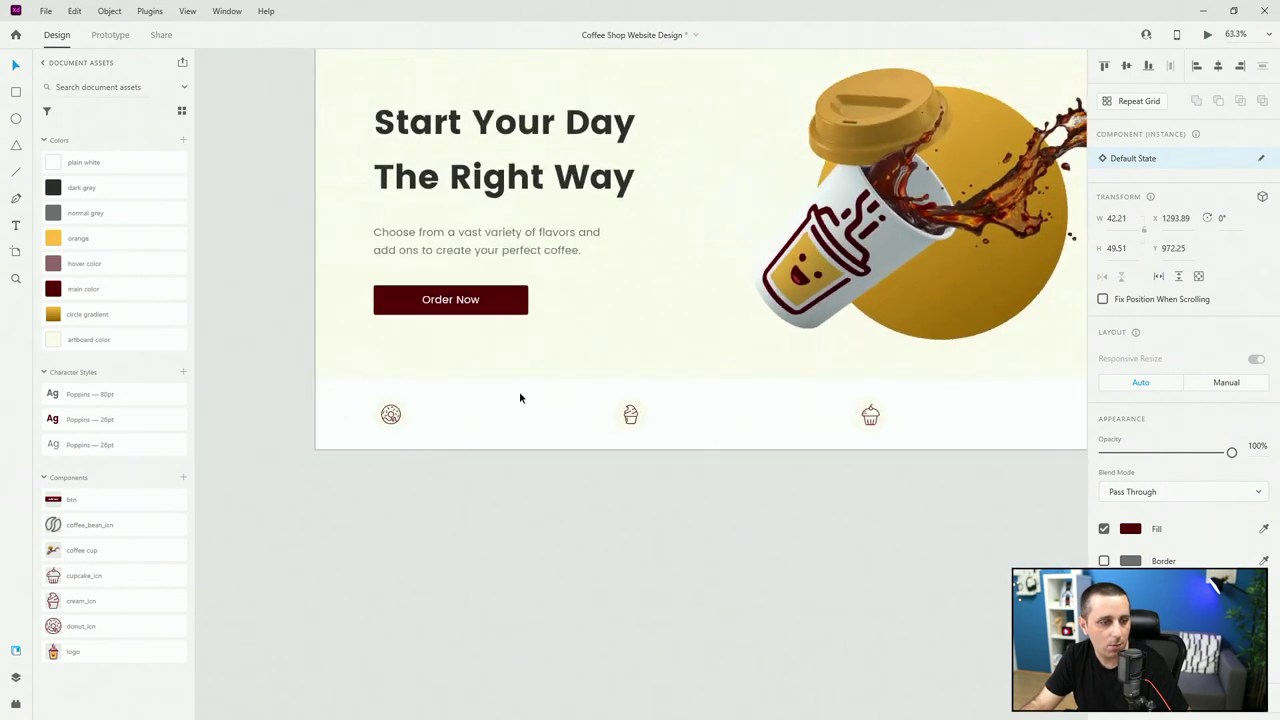
Reorder the layers so that each icon component sits directly above its own icn_bg circle.
click(15, 677)
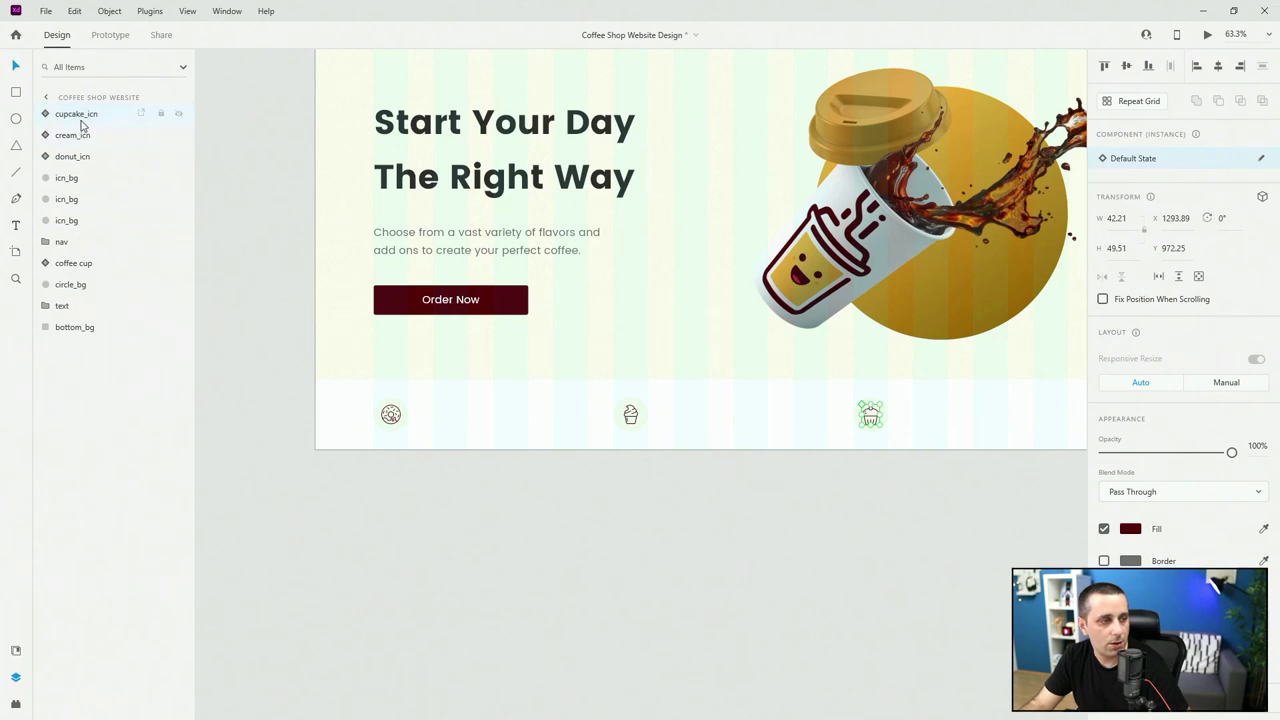
drag(80, 124, 77, 204)
click(92, 118)
drag(92, 118, 91, 166)
Group donut_icn with its icn_bg circle and name the group icon.
click(91, 118)
shift+click(91, 140)
key(ctrl+g)
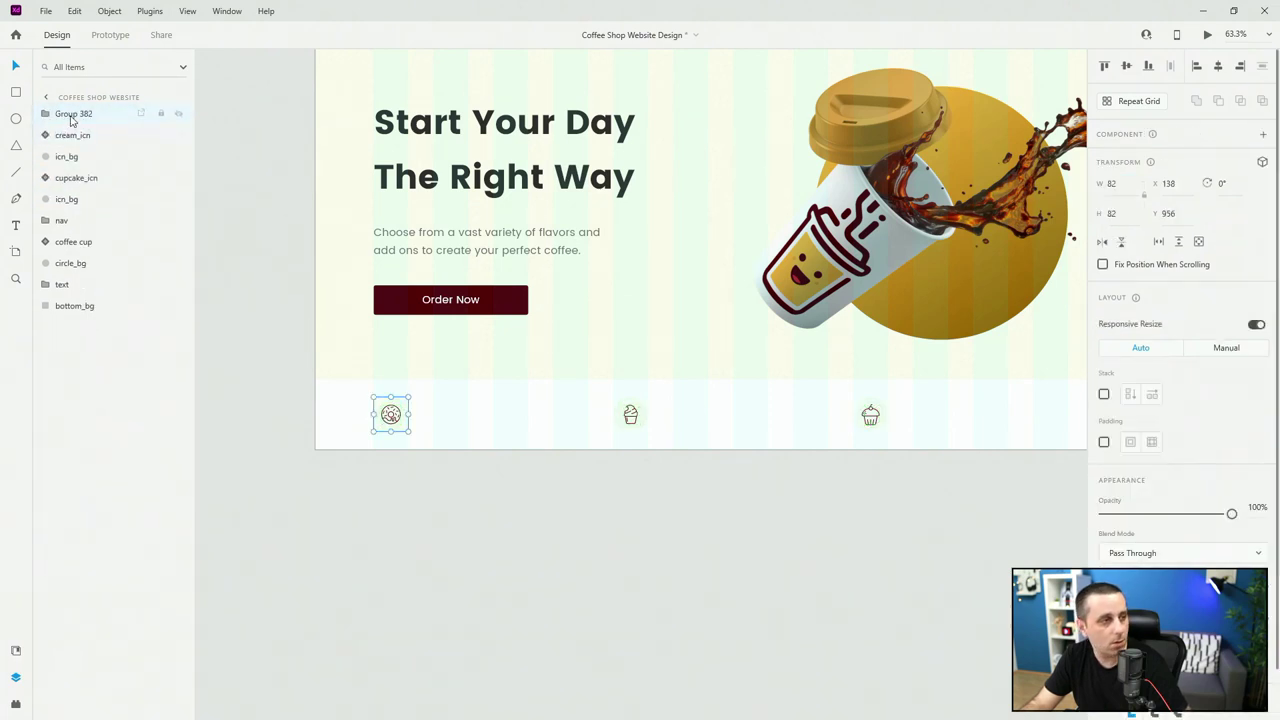
double_click(70, 115)
text(con)
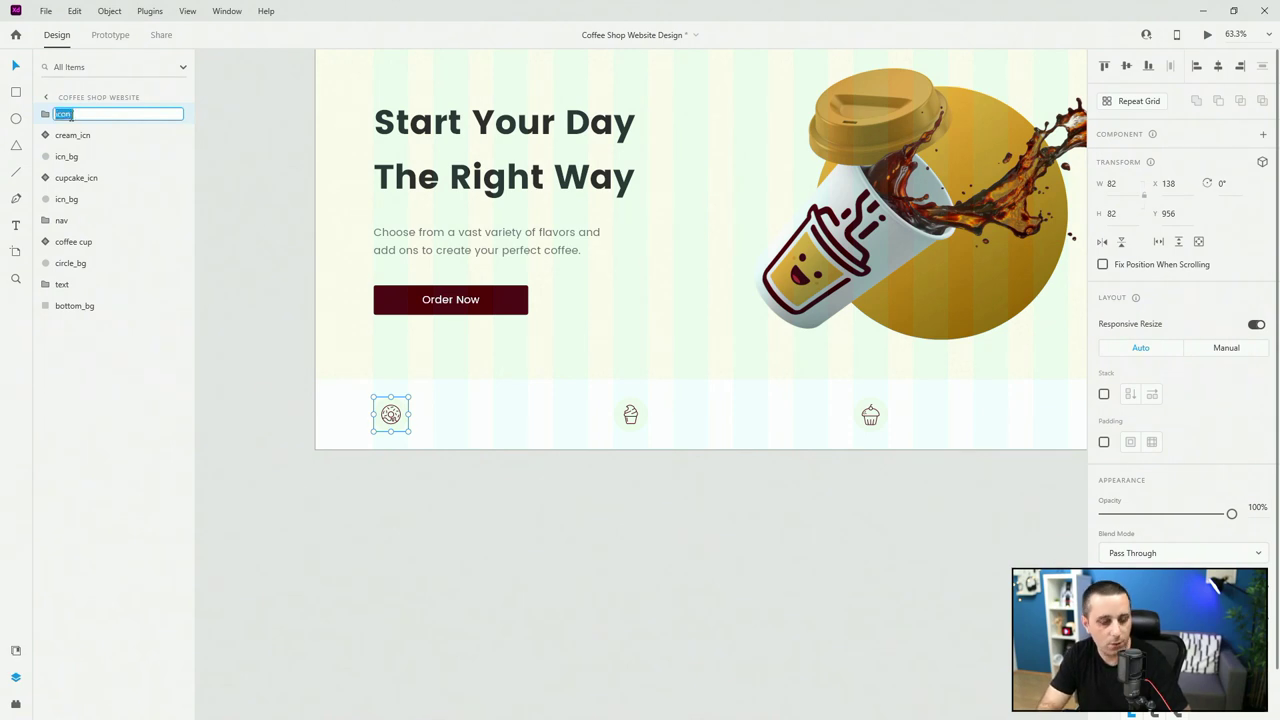
key(Return)
Group cream_icn with its icn_bg circle and name the group icon.
click(77, 135)
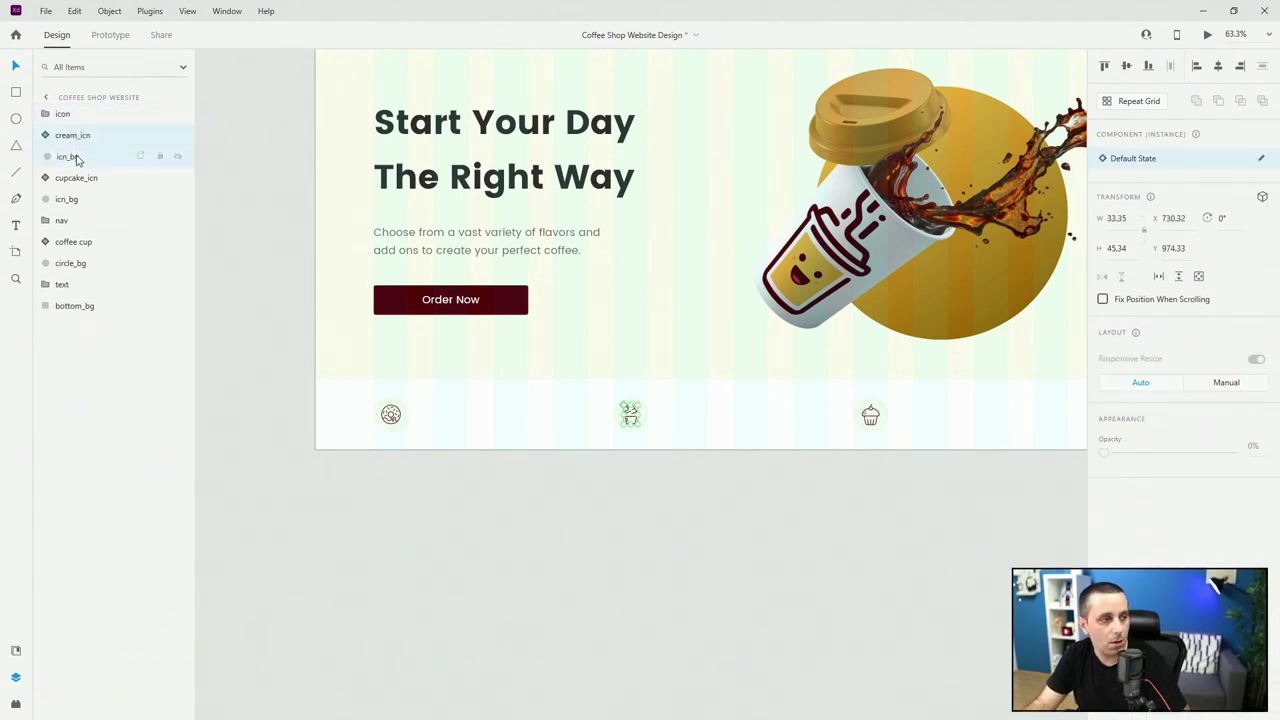
shift+click(77, 158)
key(ctrl+g)
double_click(68, 135)
text(icon)
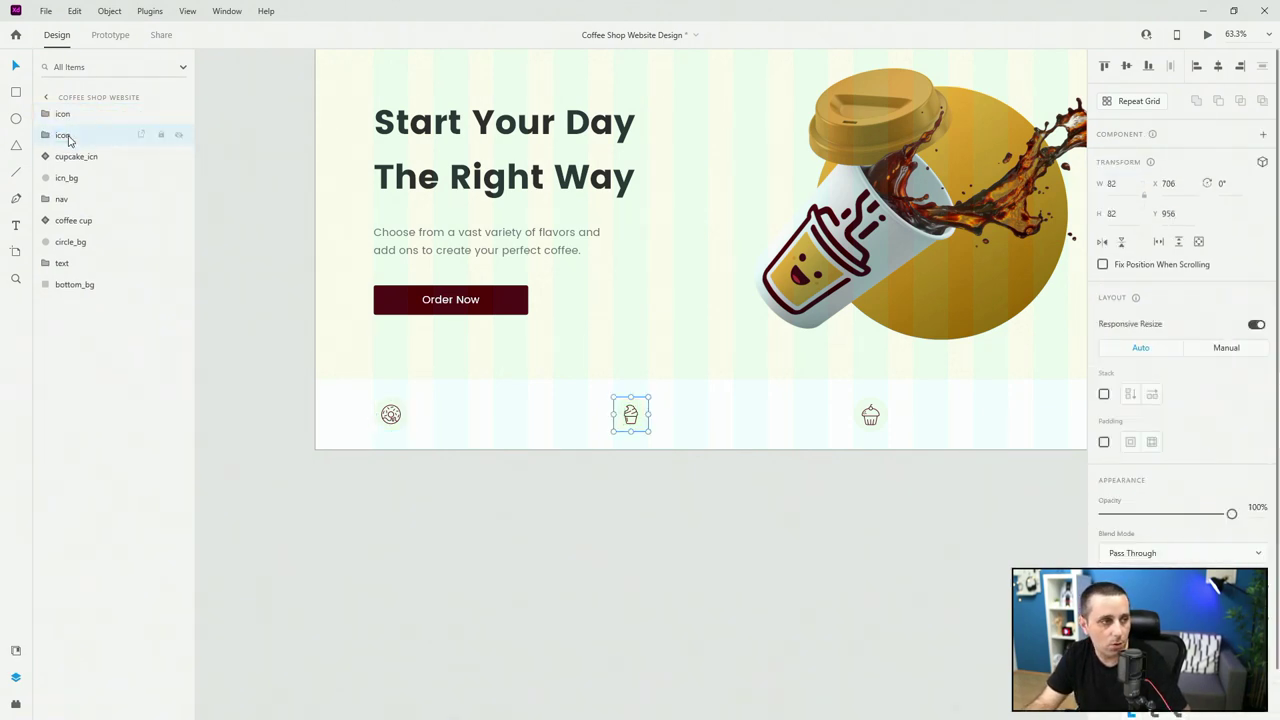
Group cupcake_icn with its icn_bg circle and name the group icon.
click(72, 157)
shift+click(70, 177)
key(ctrl+g)
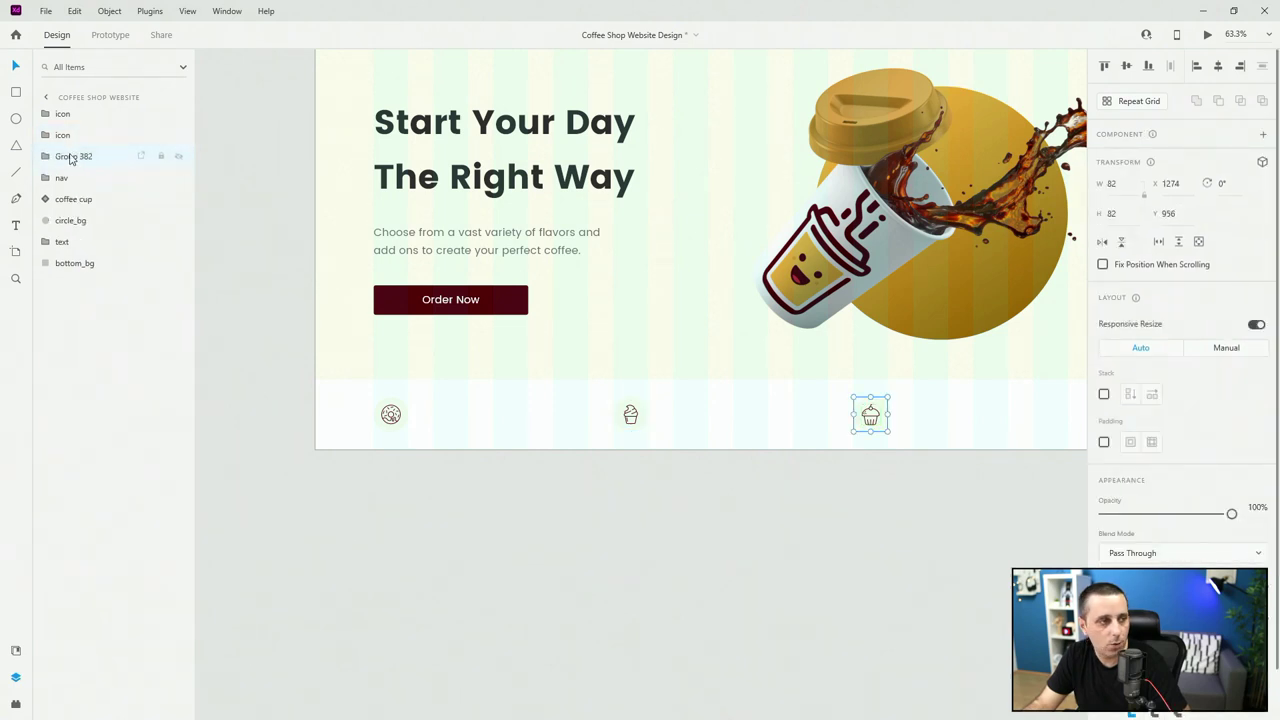
double_click(72, 157)
text(icon)
key(Return)
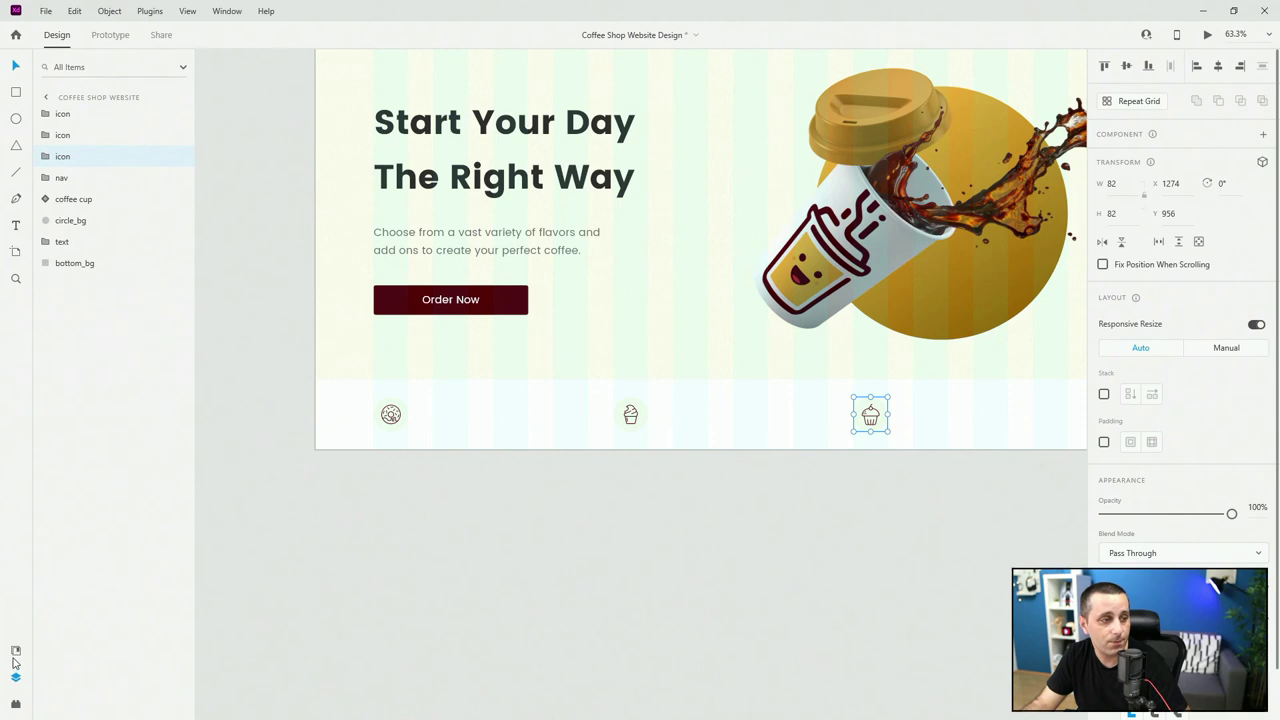
Add the text "Tasty Donuts" beside the donut icon at X 280 and apply the bold dark red Poppins character style.
scroll(408, 423, up, 4)
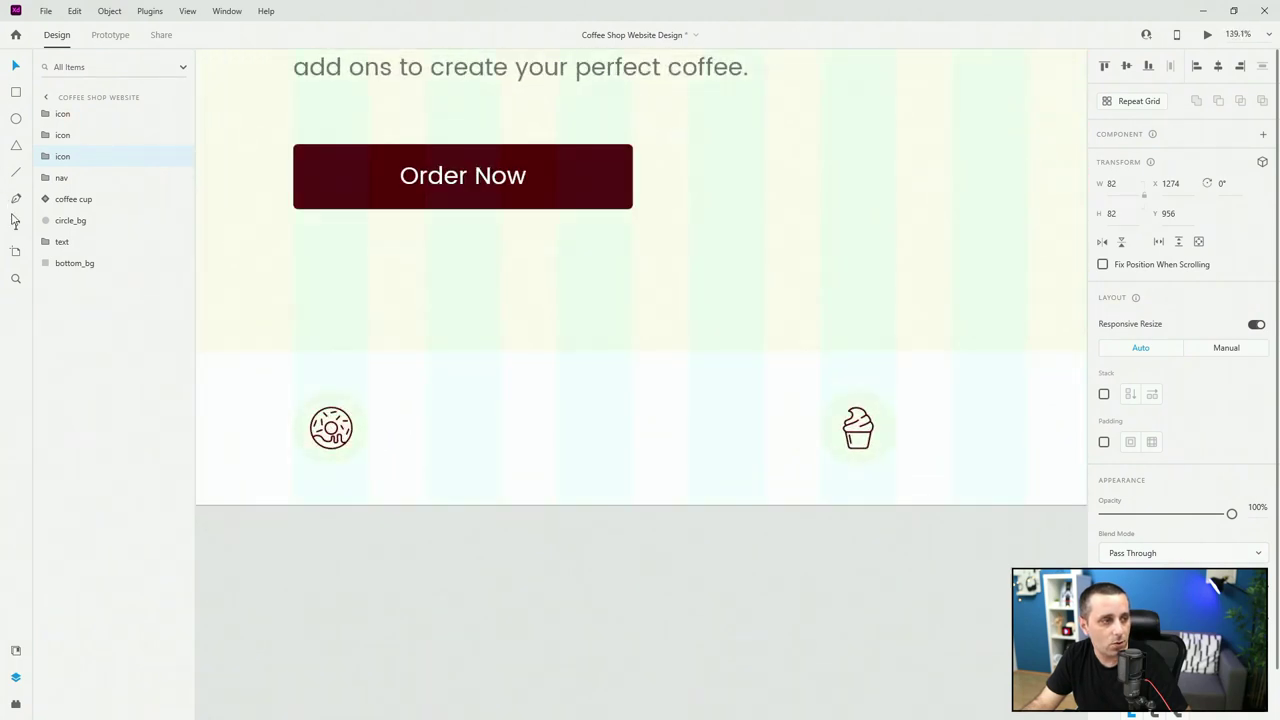
click(15, 222)
click(426, 400)
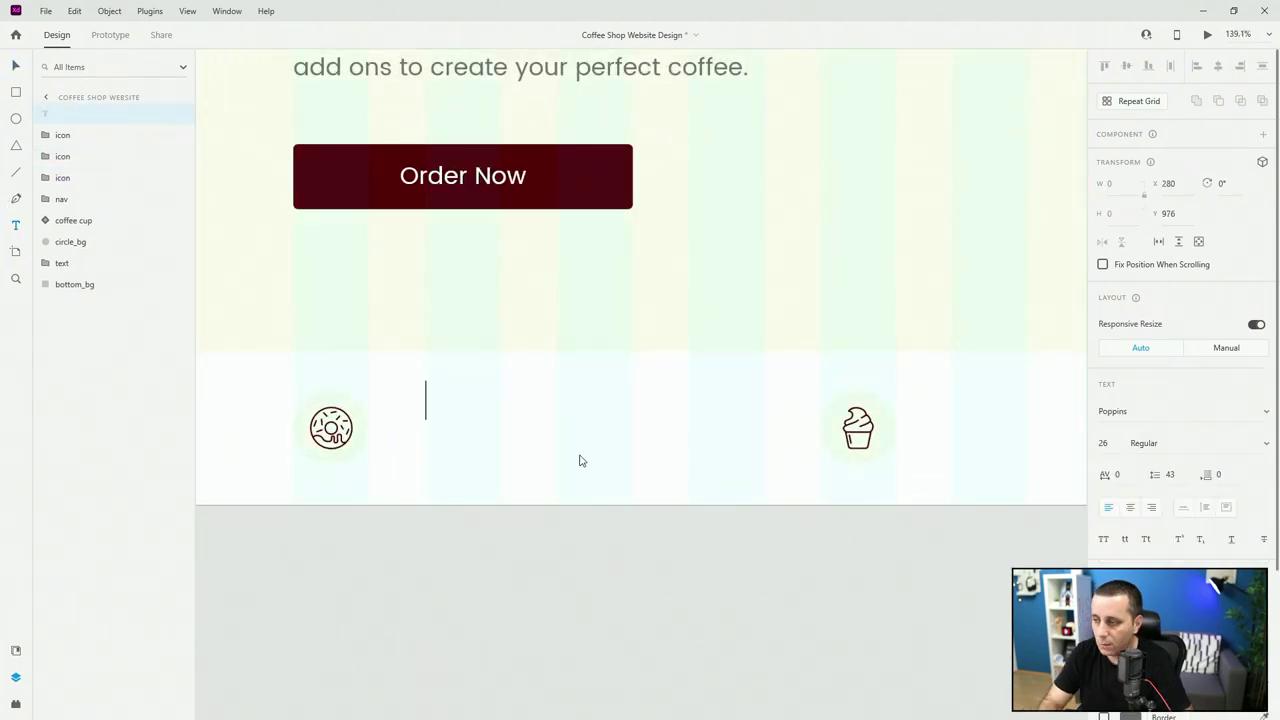
text(Tasty Donuts)
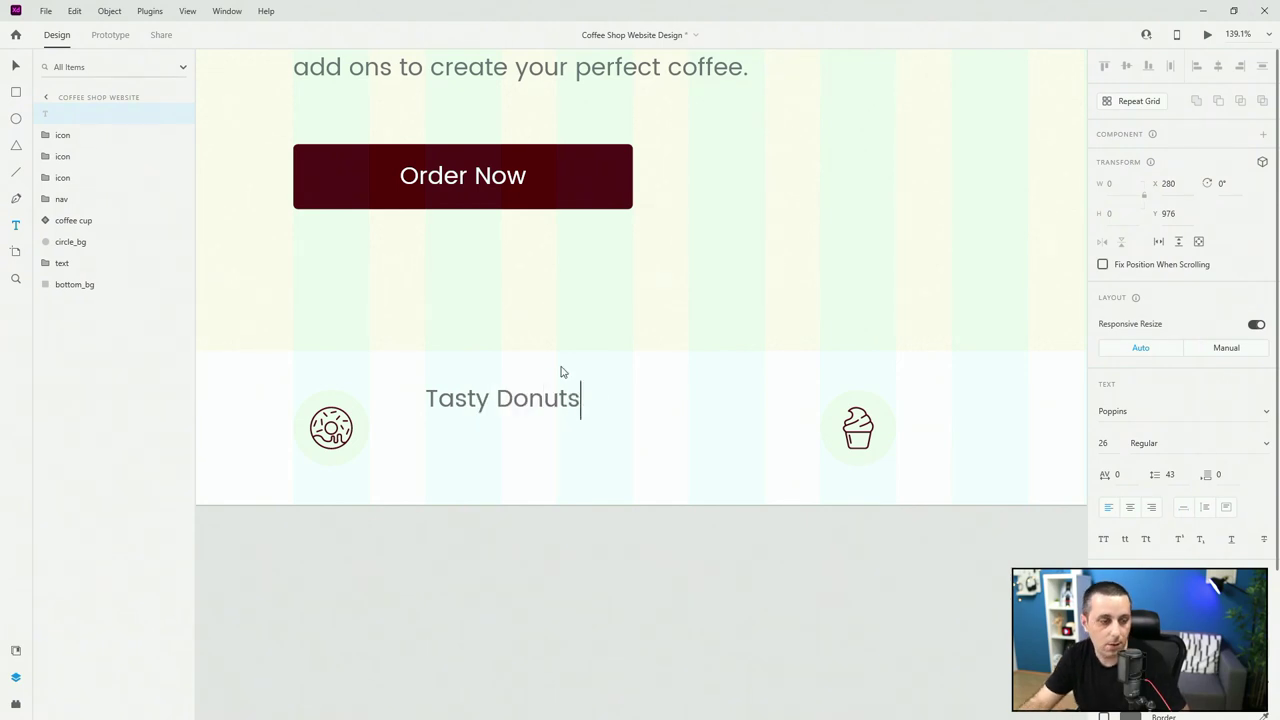
key(Escape)
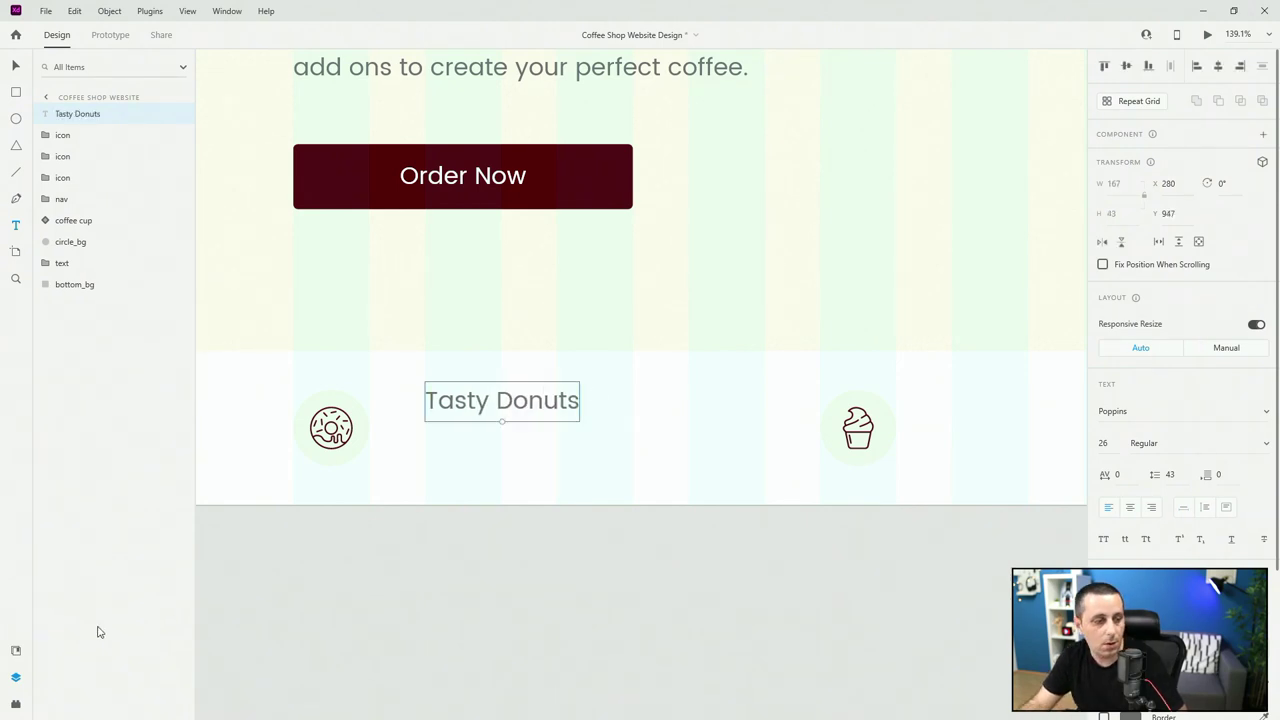
click(15, 651)
click(117, 424)
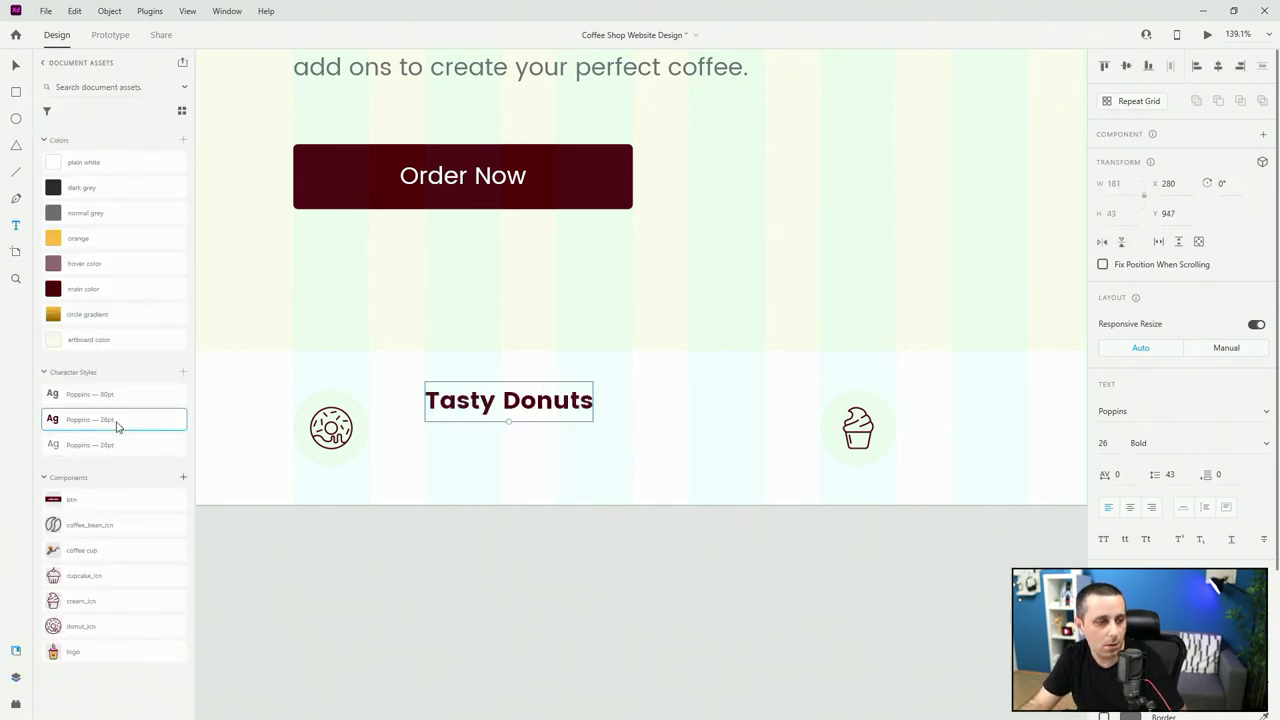
key(Escape)
Nudge the "Tasty Donuts" heading up to Y 940.
click(547, 401)
key(Up)
key(Up)
key(Up)
key(Up)
key(Up)
key(Up)
key(Up)
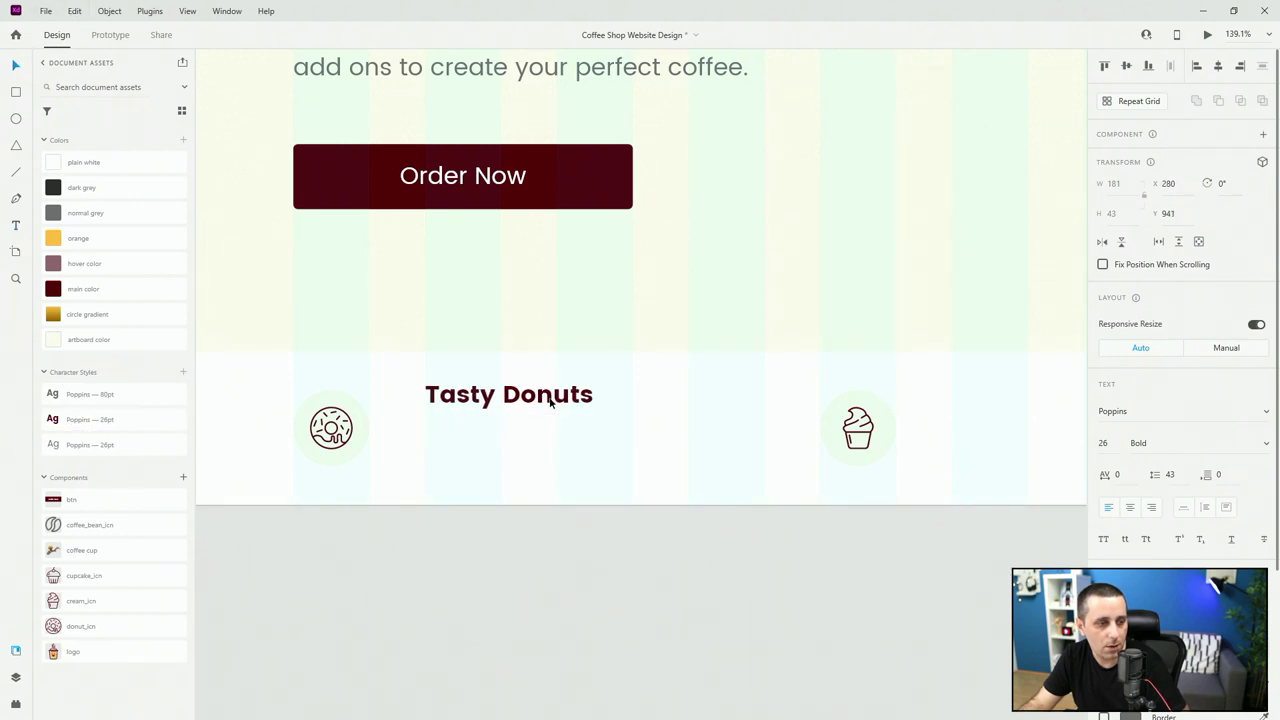
Duplicate the heading below itself and change the copy to "Perfect coffee companion" in the regular grey Poppins character style.
drag(549, 400, 547, 450)
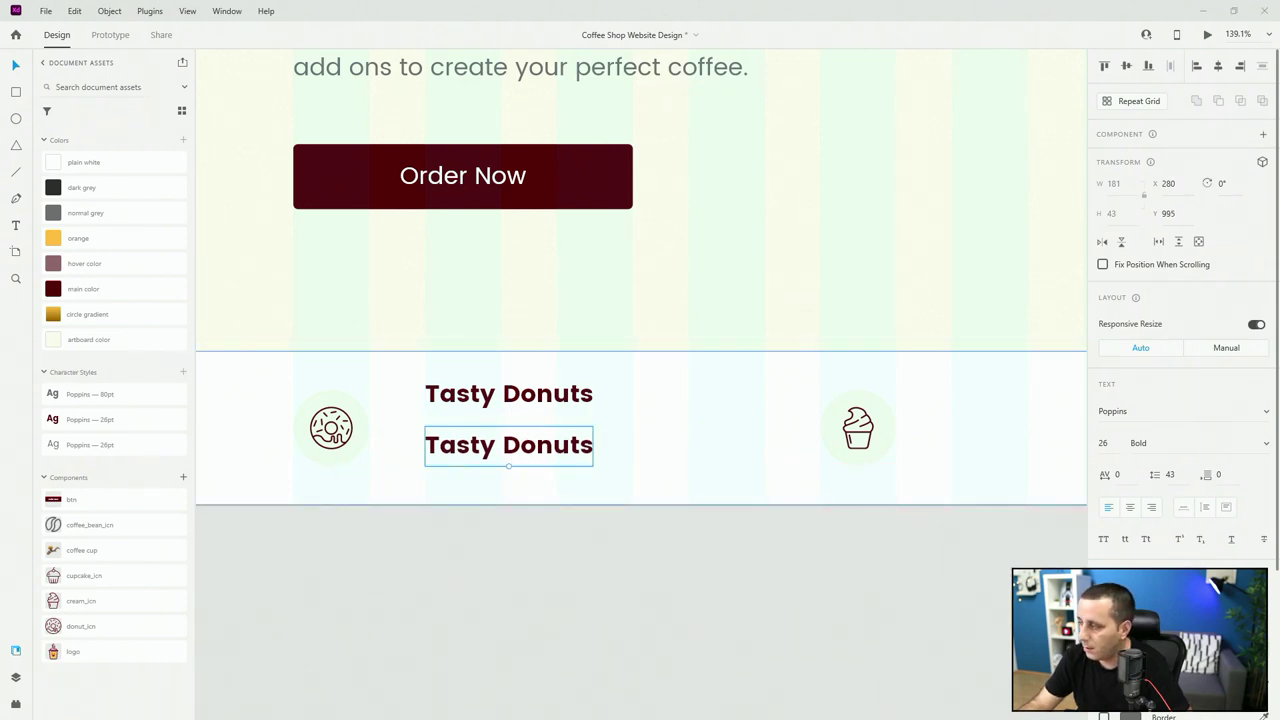
double_click(511, 441)
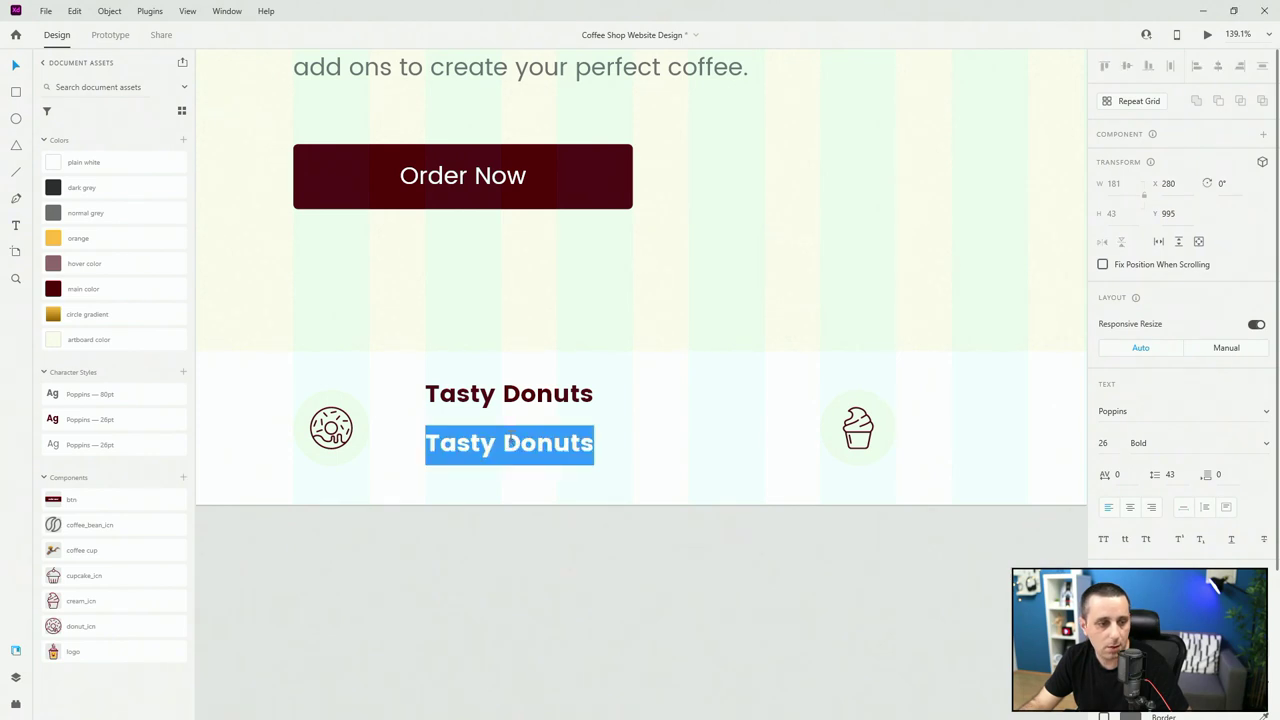
text(Perfect coffee companion)
key(Escape)
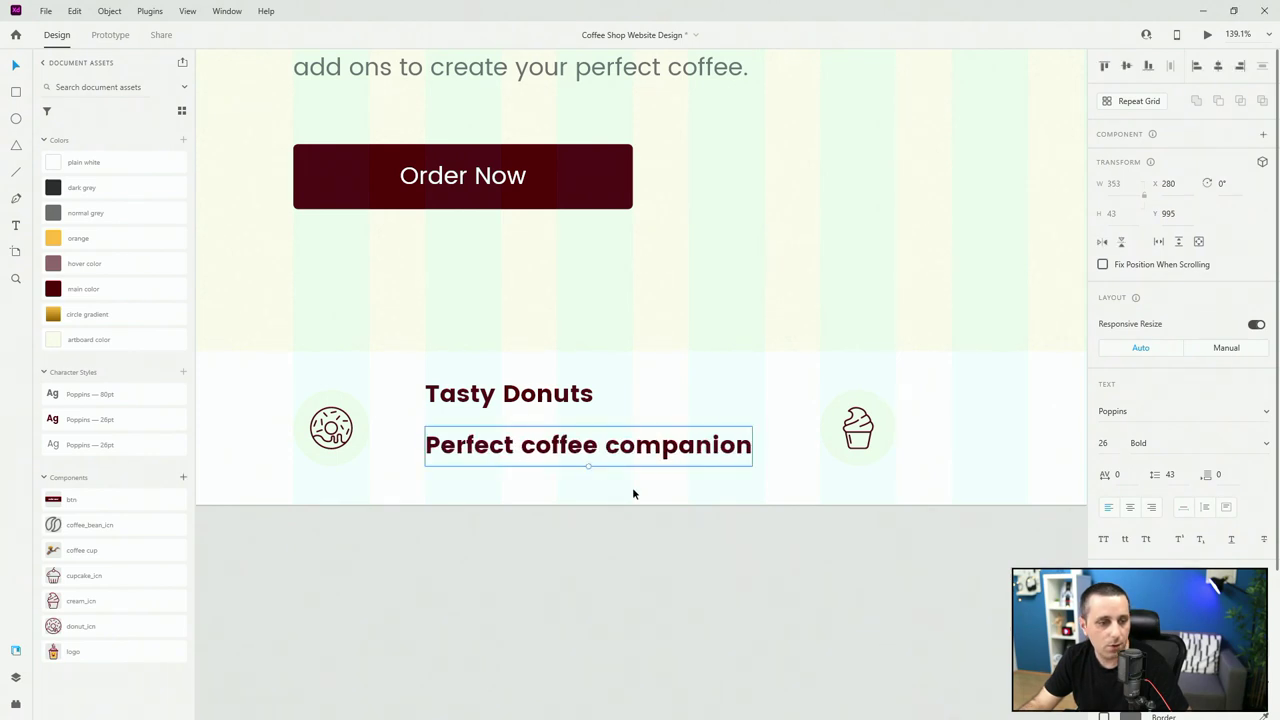
click(106, 443)
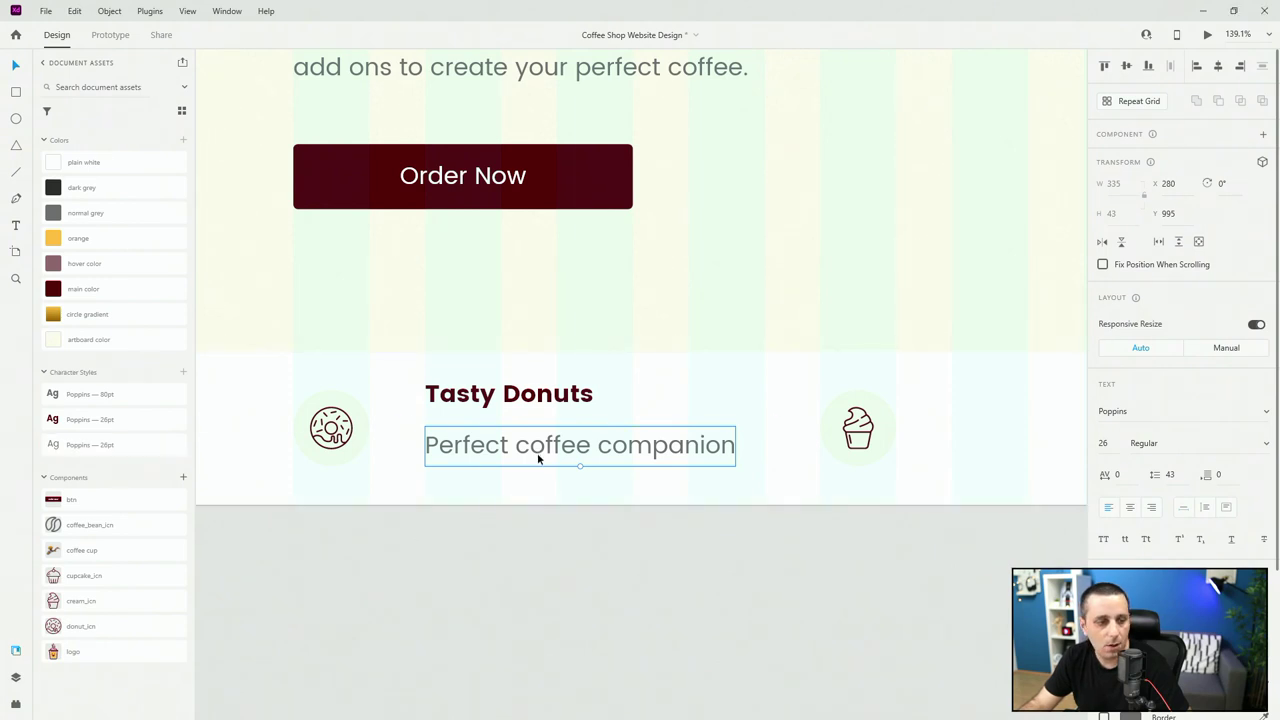
Fine-tune the vertical position of "Perfect coffee companion" so it sits just beneath the "Tasty Donuts" heading.
drag(537, 454, 537, 461)
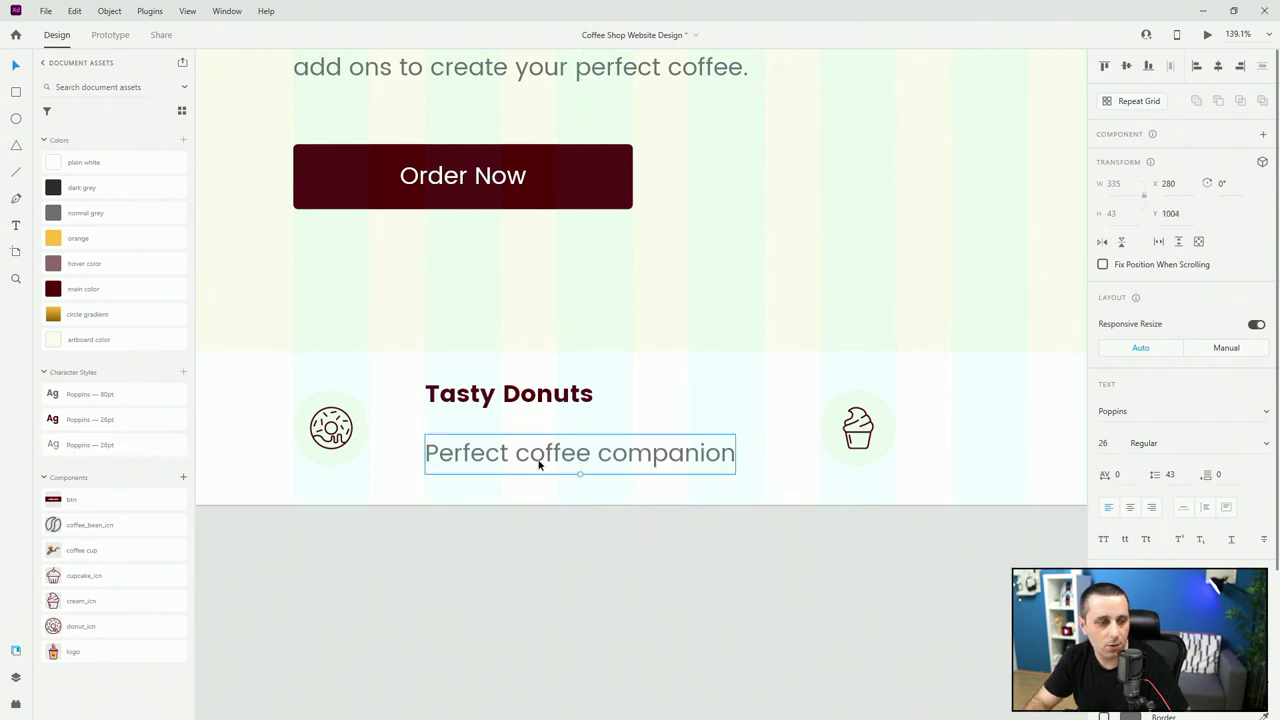
key(Up)
key(Up)
key(Up)
key(Up)
key(Up)
key(Up)
key(Up)
key(Up)
Move both donut text lines down together to Y 949, level with the donut icon, and group them.
shift+click(549, 412)
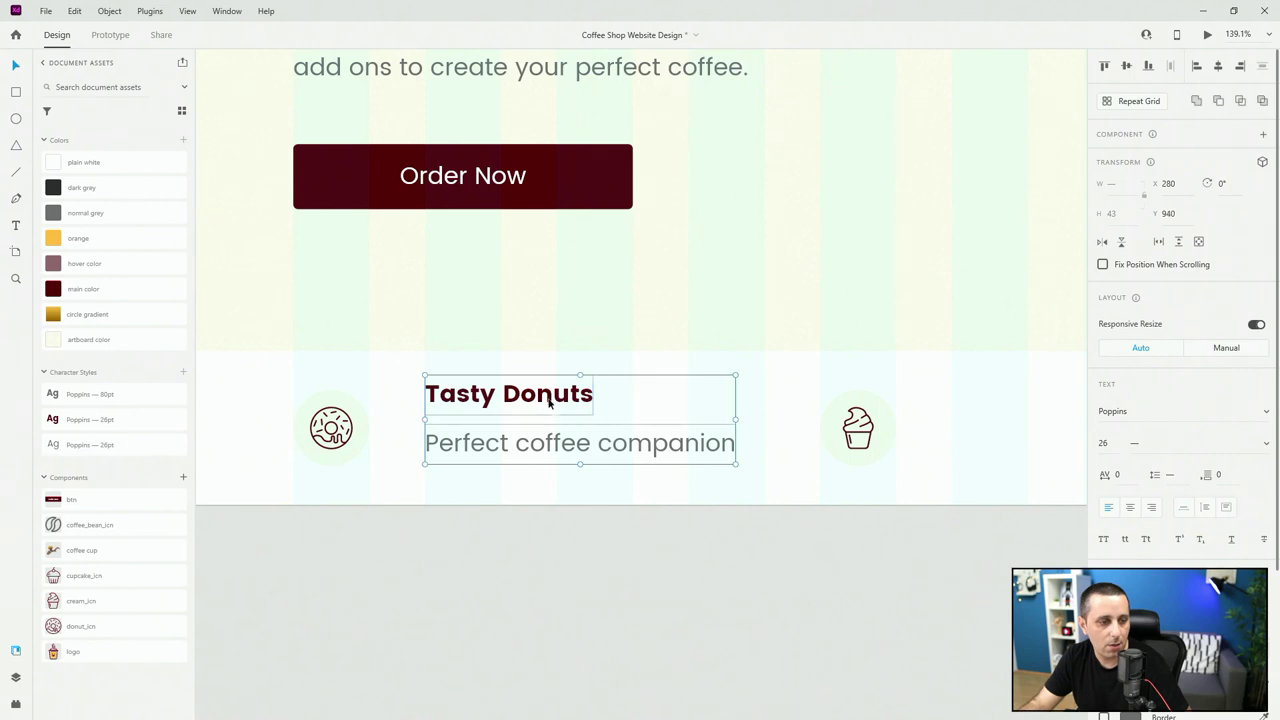
drag(551, 401, 549, 410)
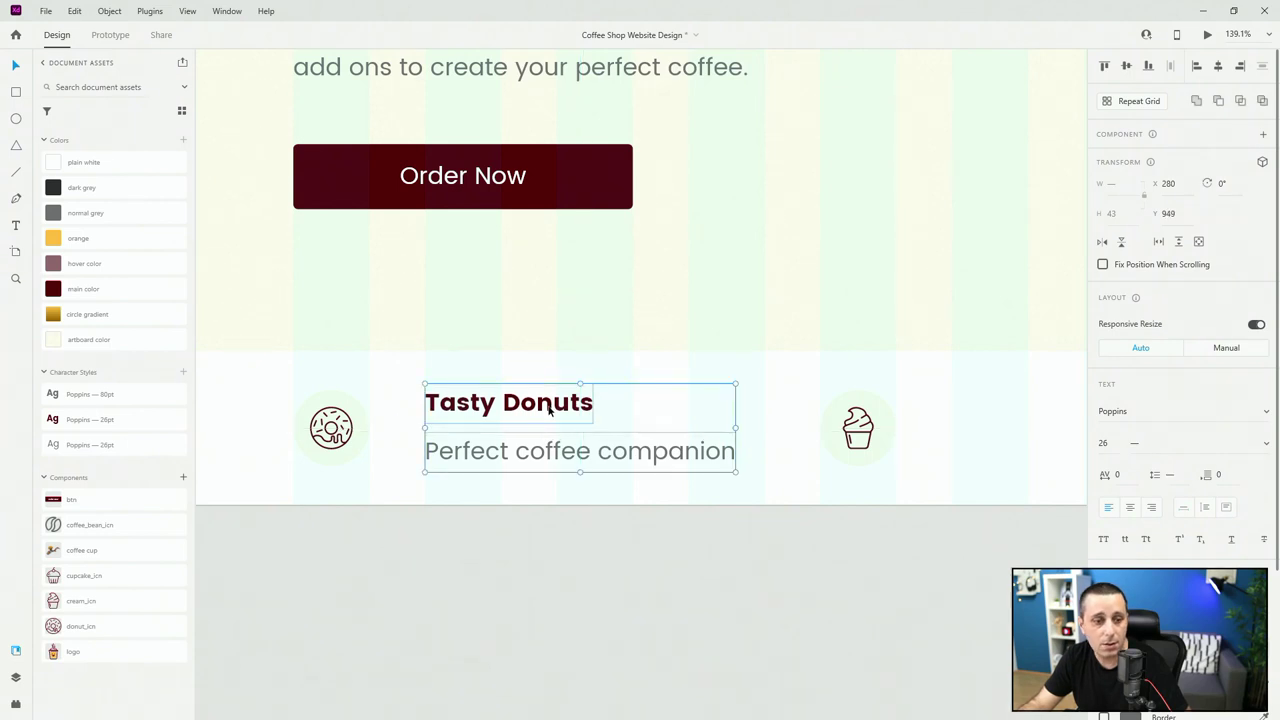
key(ctrl+g)
Rename the group holding the two donut text lines "text" and move it directly beneath the donut icon in the layer order.
click(15, 677)
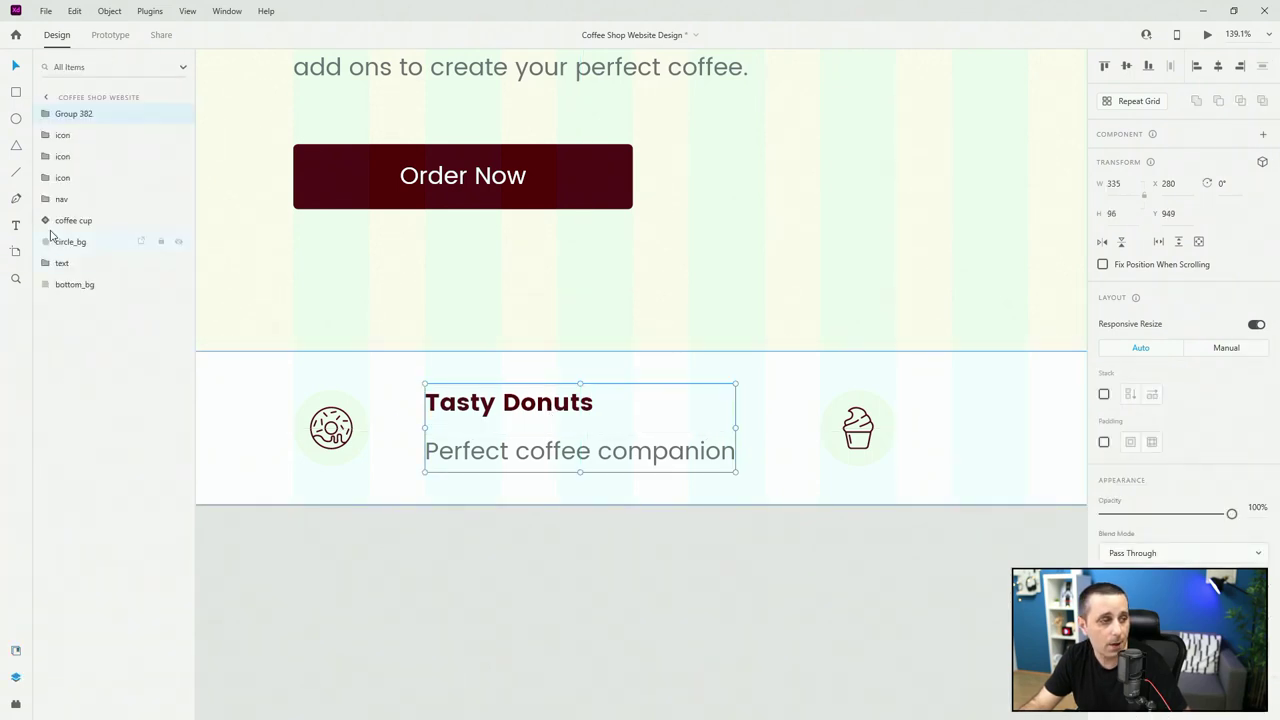
double_click(70, 114)
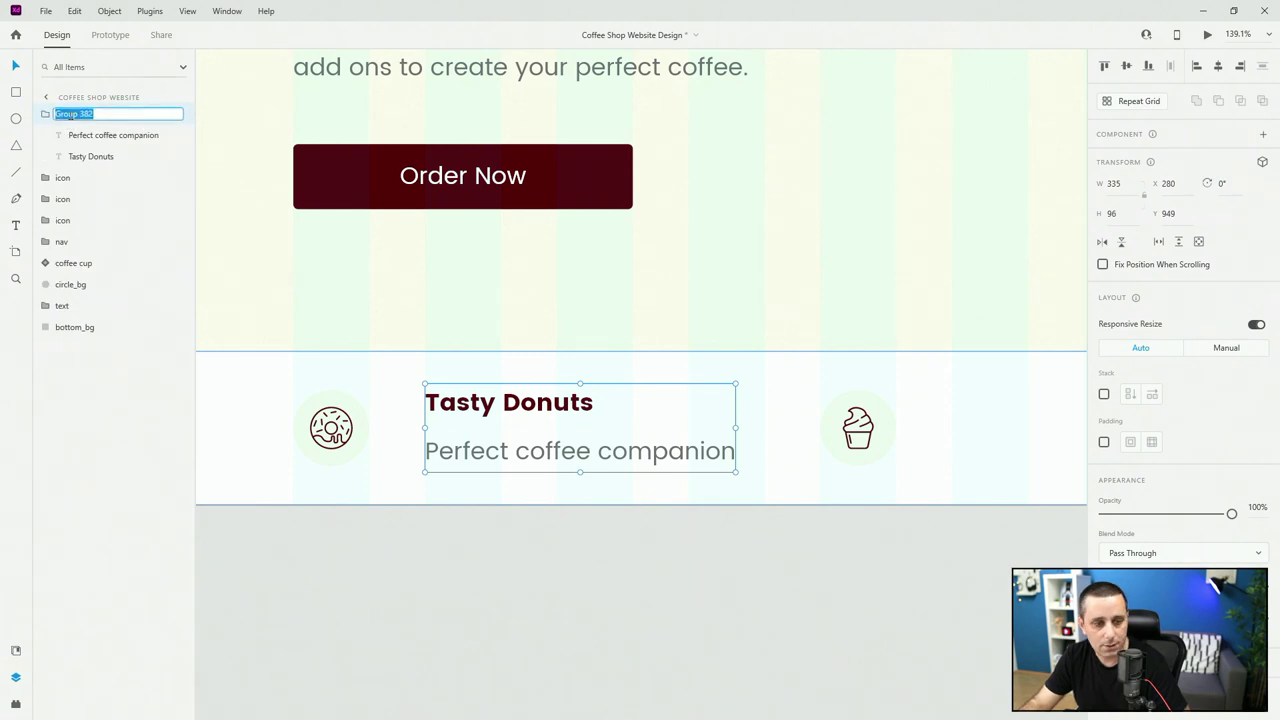
text(text)
key(Return)
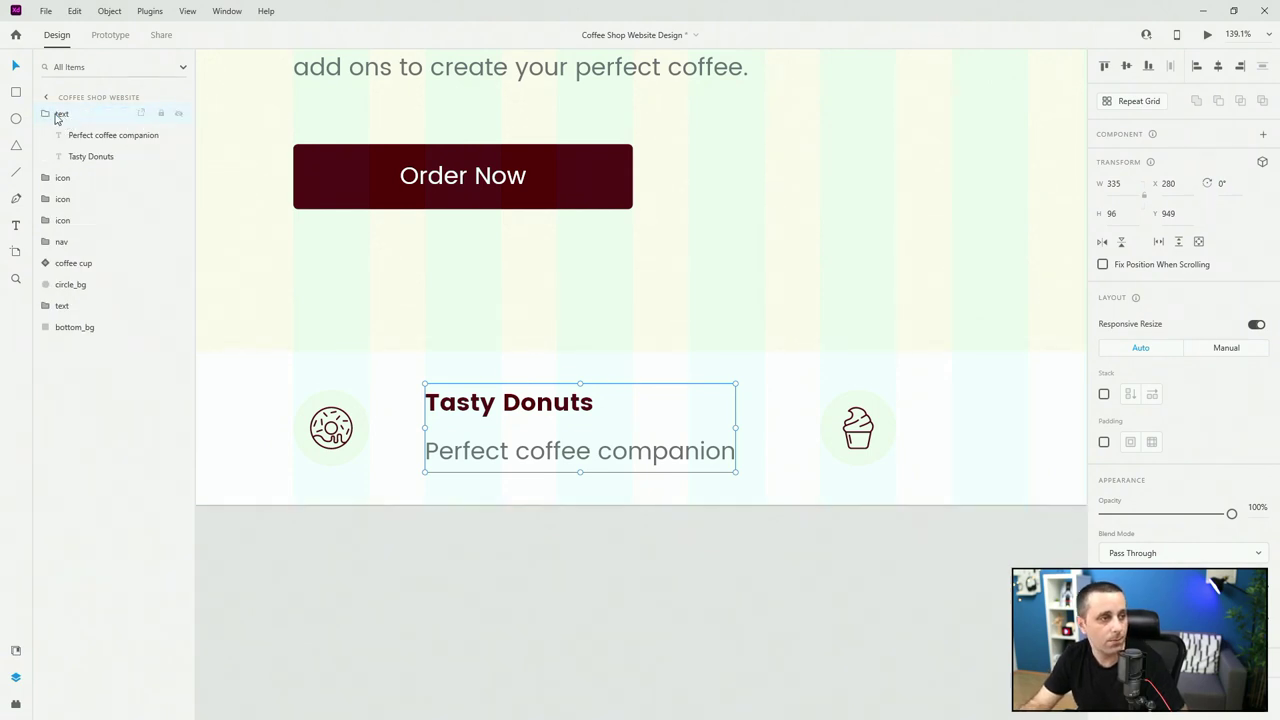
drag(57, 118, 63, 148)
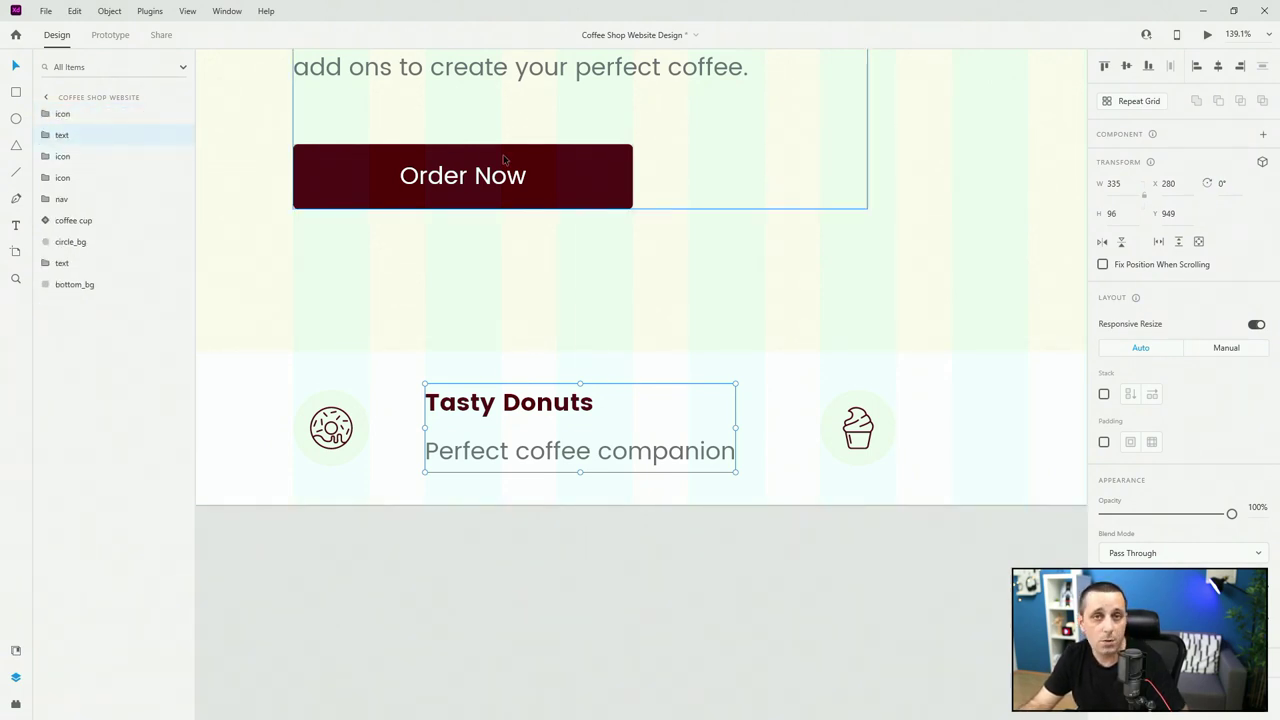
Copy the donut text group beside the cream and cupcake icons, at X 848 and X 1416, ordering each copy beneath its icon's layer.
scroll(505, 160, down, 5)
drag(468, 290, 683, 291)
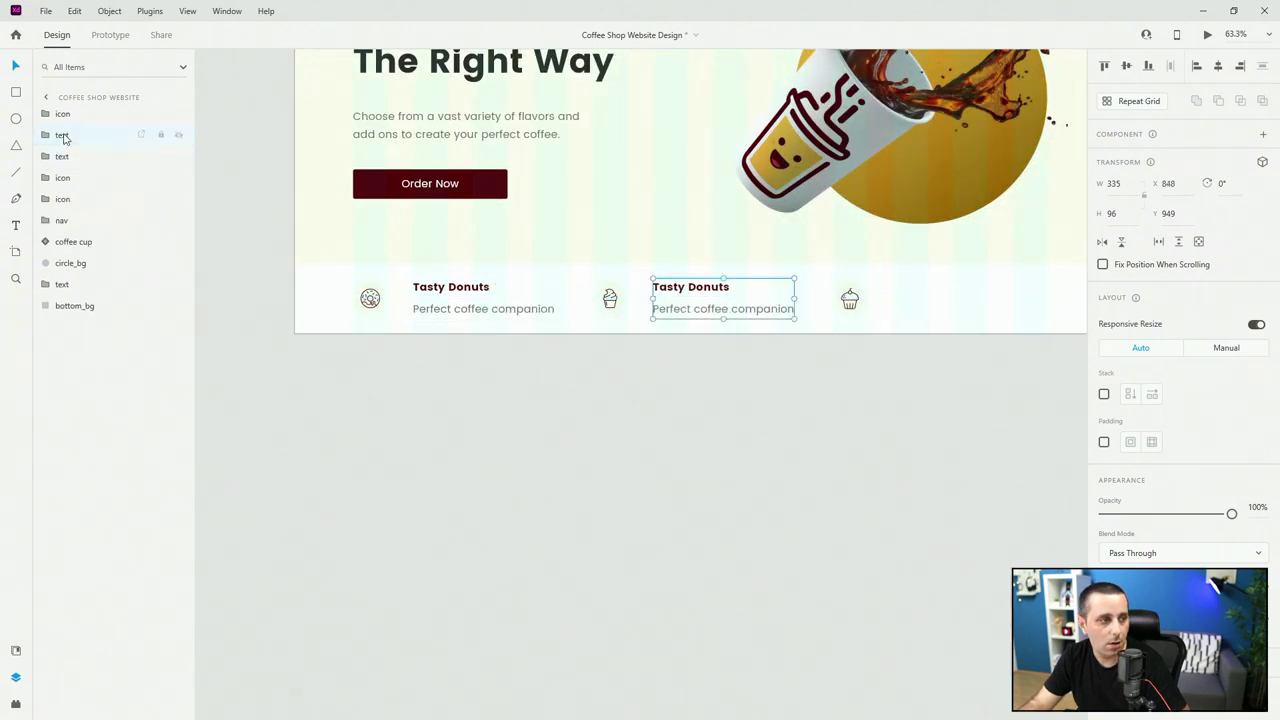
drag(61, 137, 72, 192)
key(ctrl+d)
drag(717, 294, 942, 296)
drag(61, 177, 77, 230)
Group each of the three pastry icons with its own text block.
shift+click(80, 200)
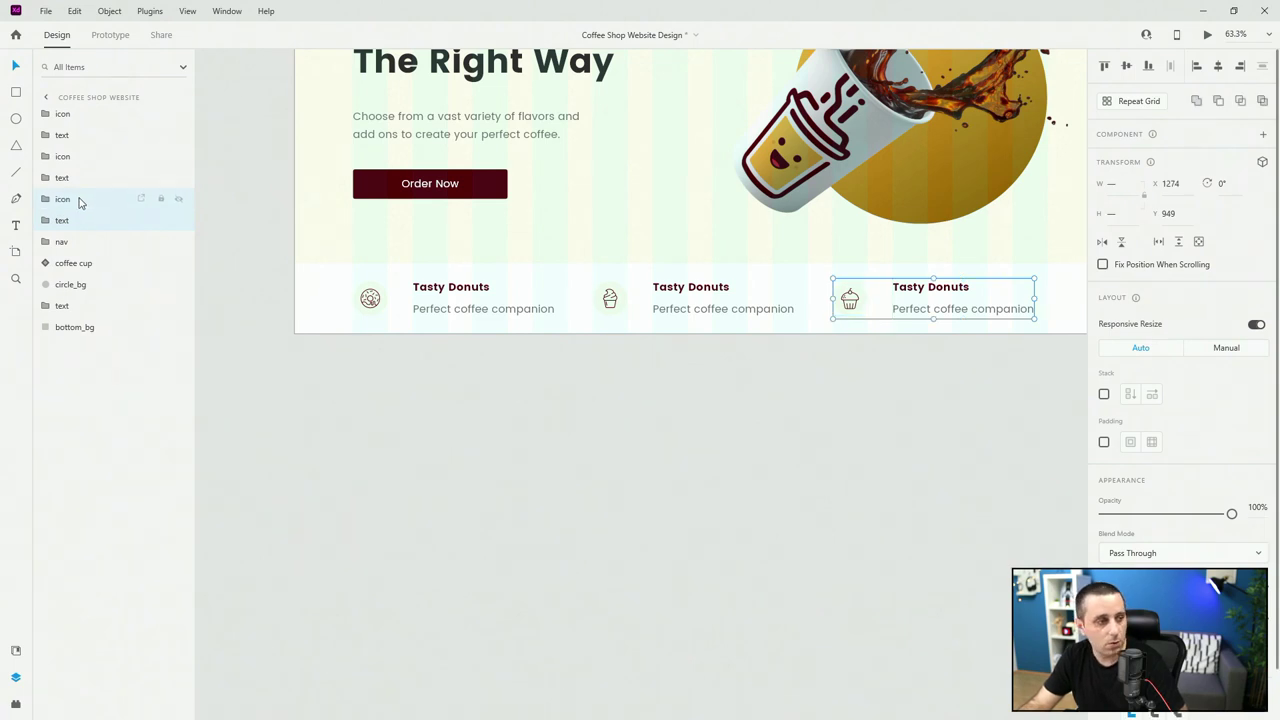
key(ctrl+g)
click(73, 157)
click(75, 140)
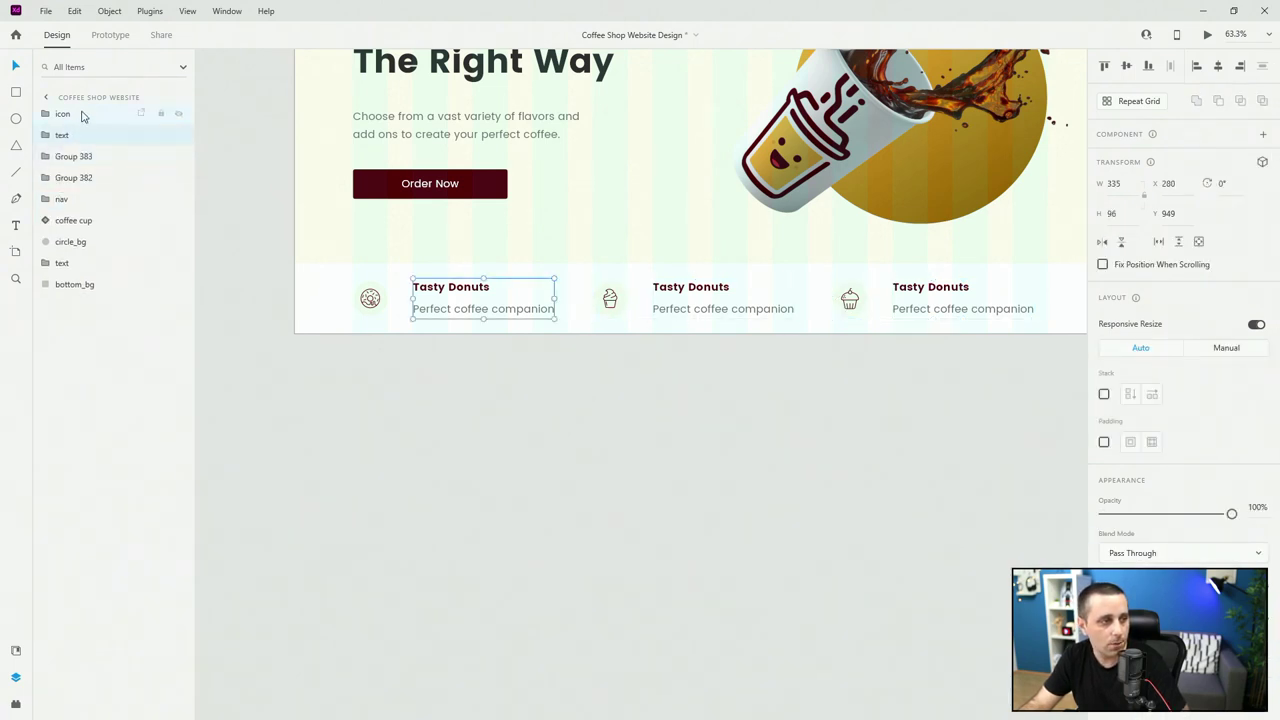
shift+click(80, 113)
key(ctrl+g)
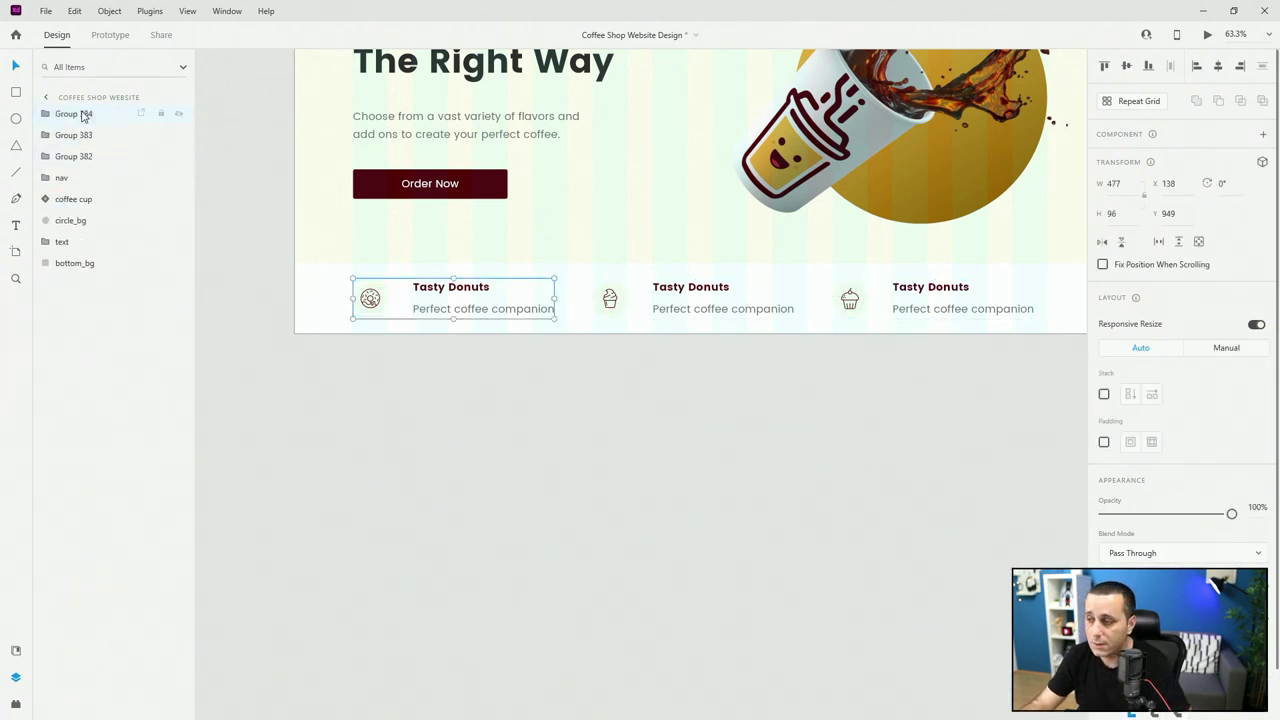
Rename the donut icon and text group "tasty donuts".
double_click(60, 116)
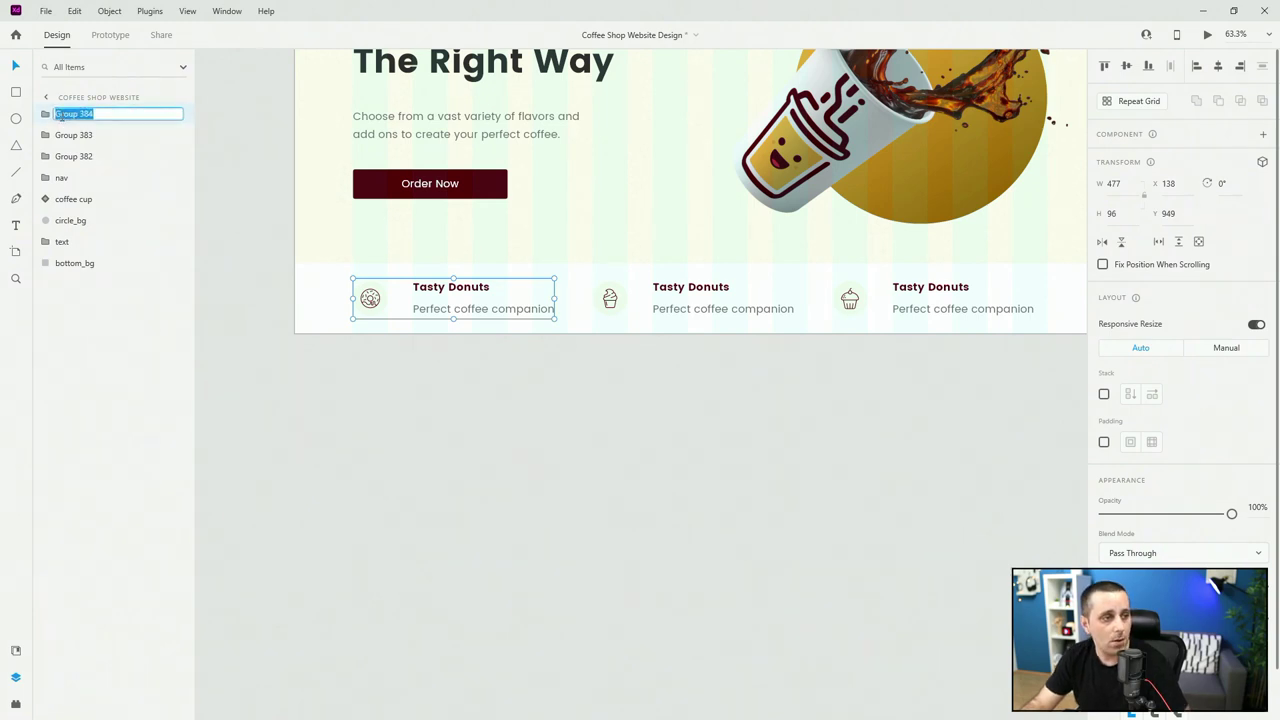
text(te)
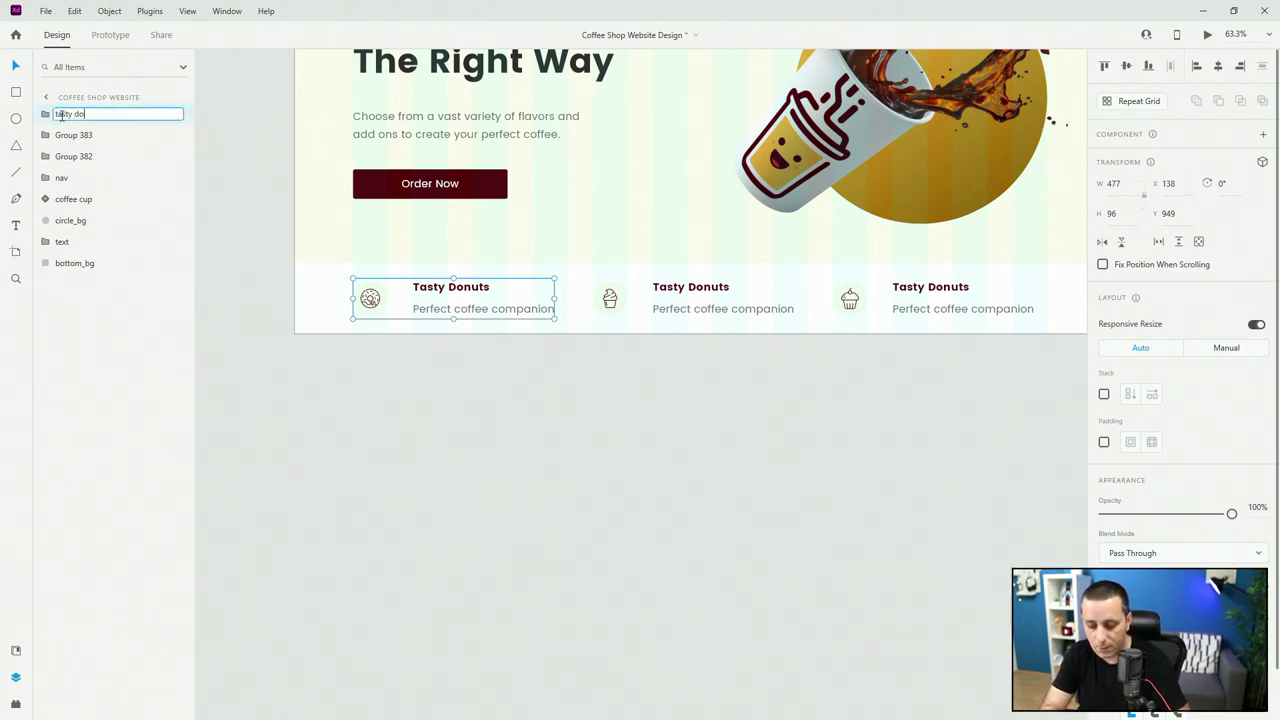
text(sty donuts)
key(Return)
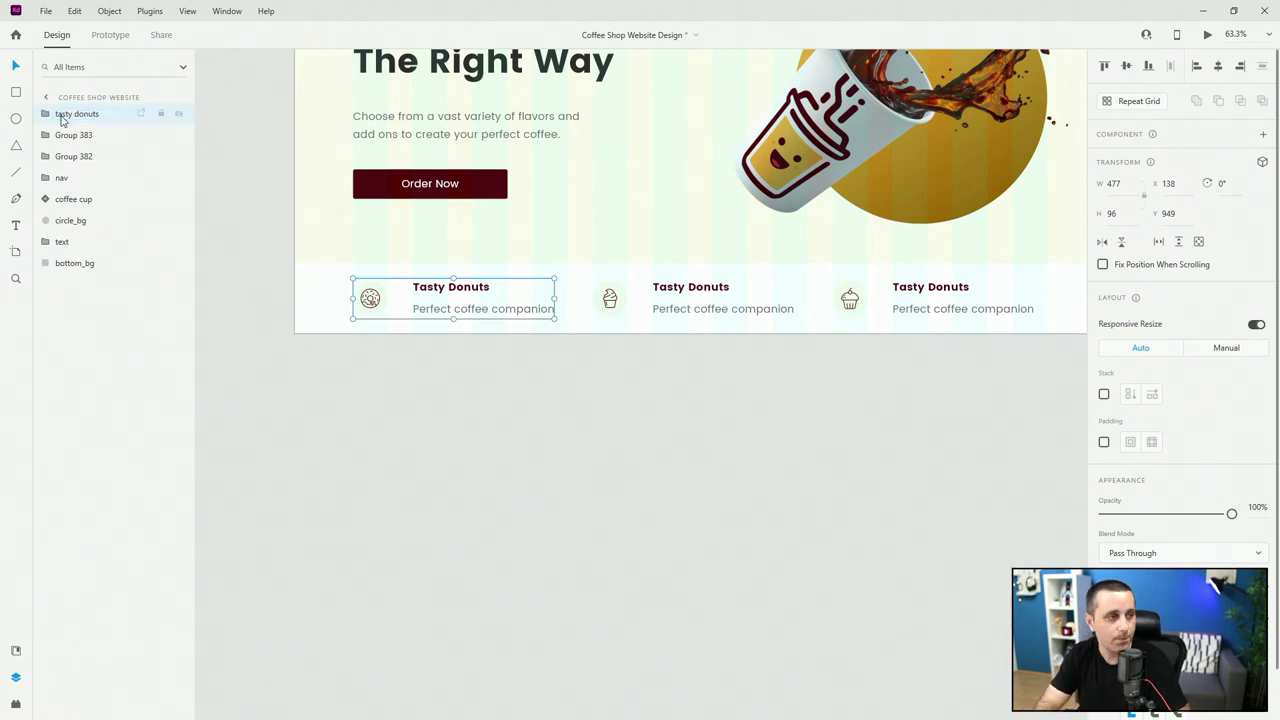
Change the heading beside the cream icon to "Extra Cream" and rename its enclosing group "extra cream".
double_click(718, 287)
text(Extra Cream)
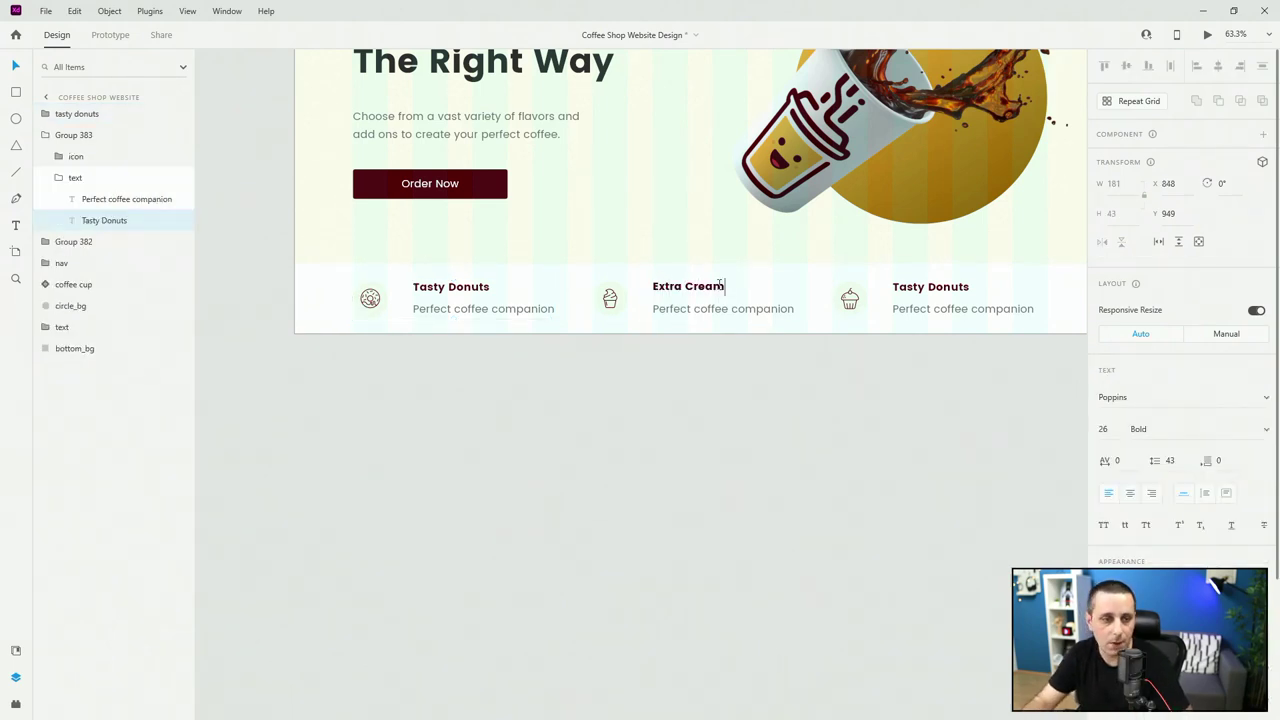
key(Escape)
double_click(72, 134)
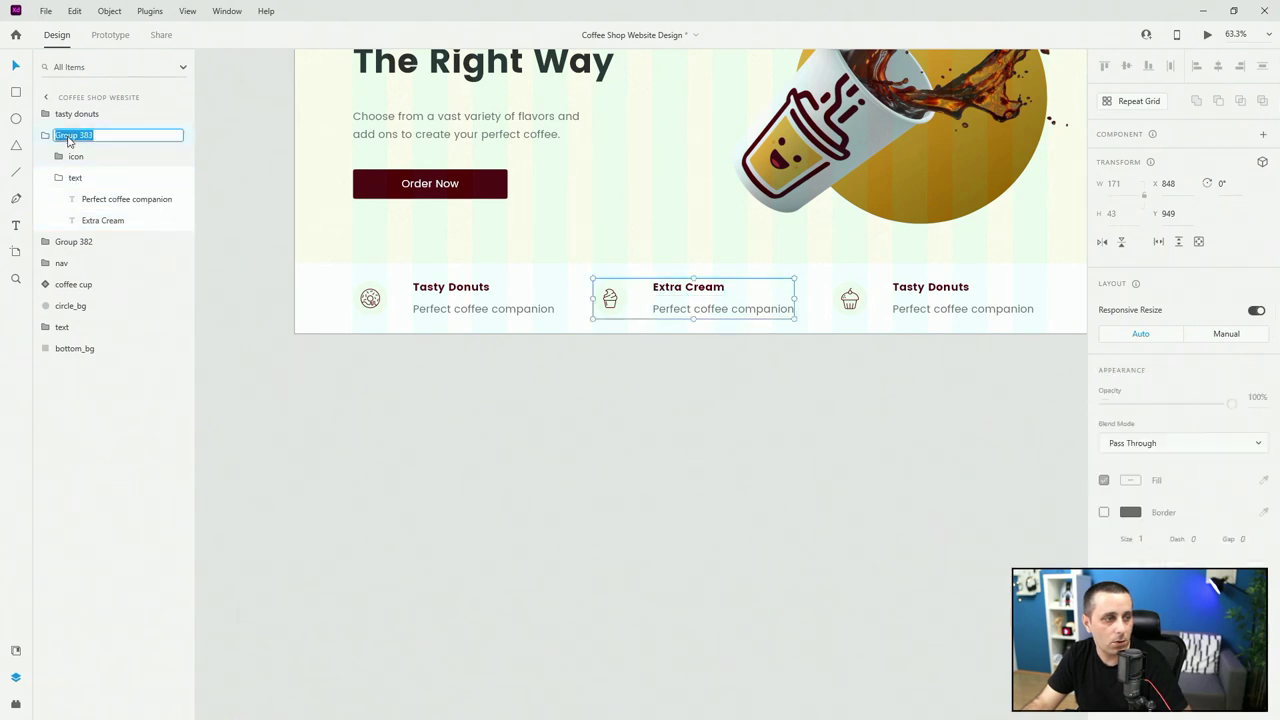
text(extra c)
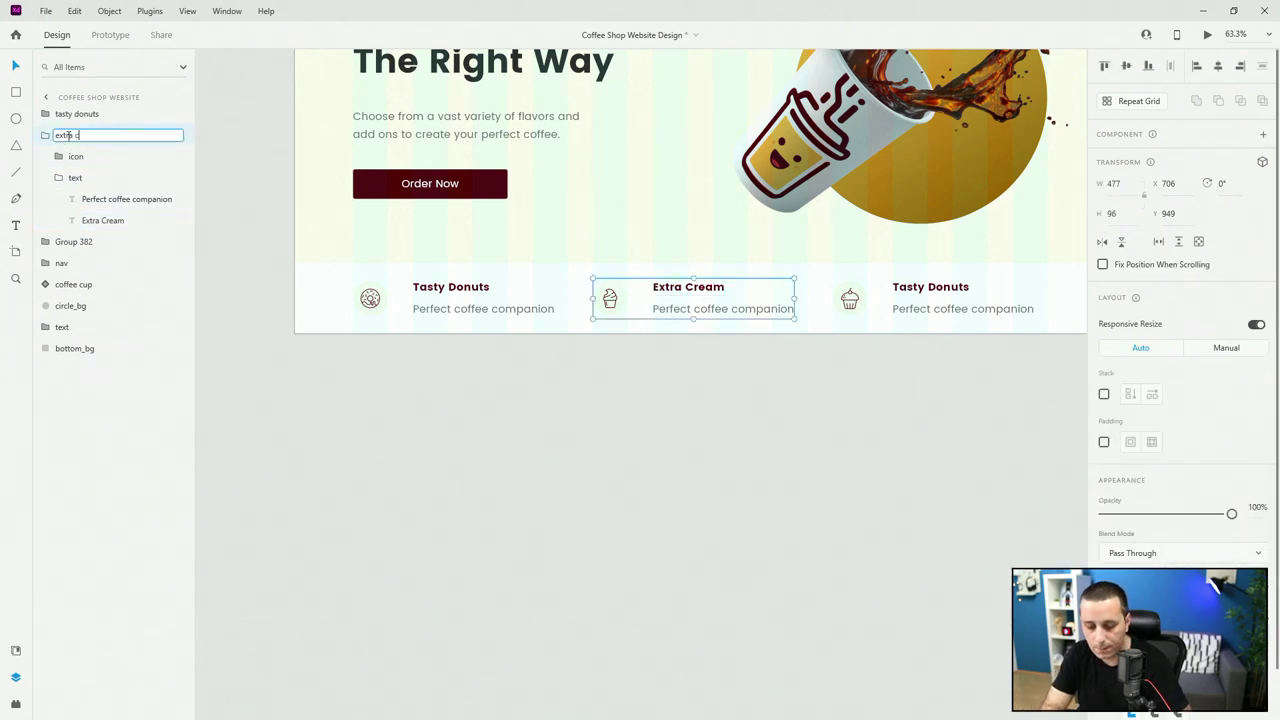
text(ream)
key(Return)
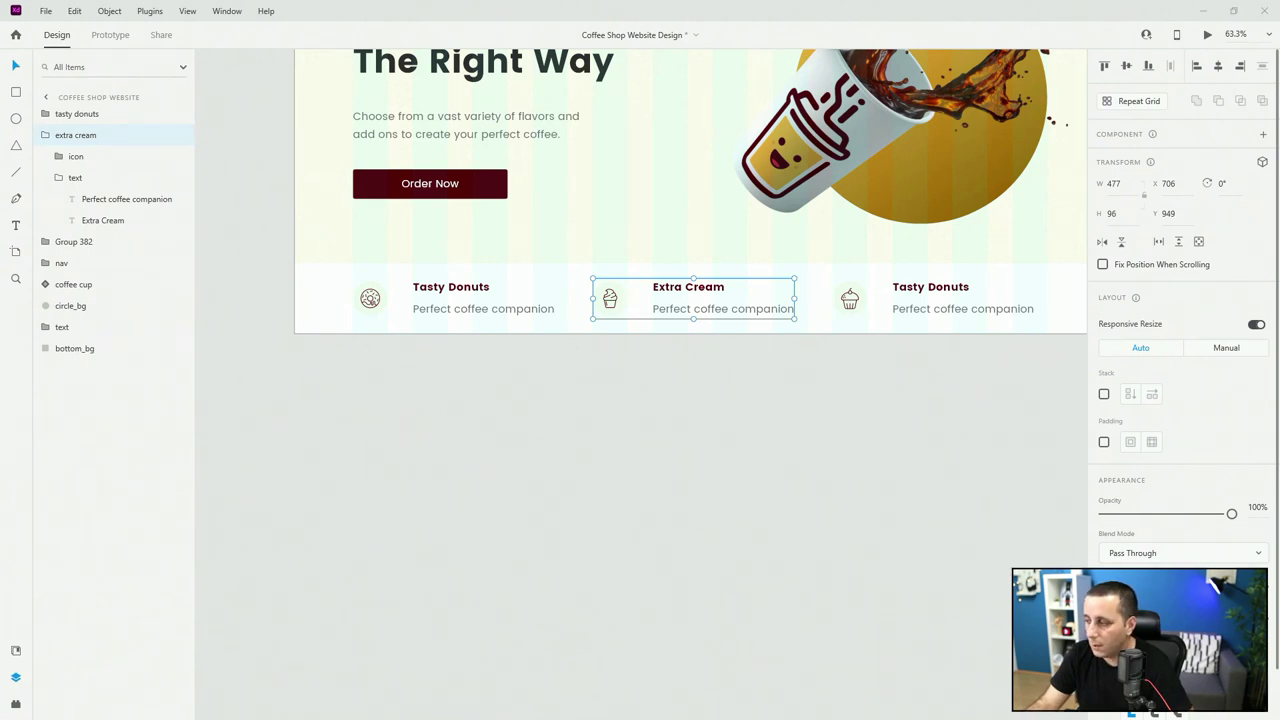
Replace the description under "Extra Cream" with "For even more goodness" and collapse the group's layers.
double_click(711, 306)
double_click(711, 306)
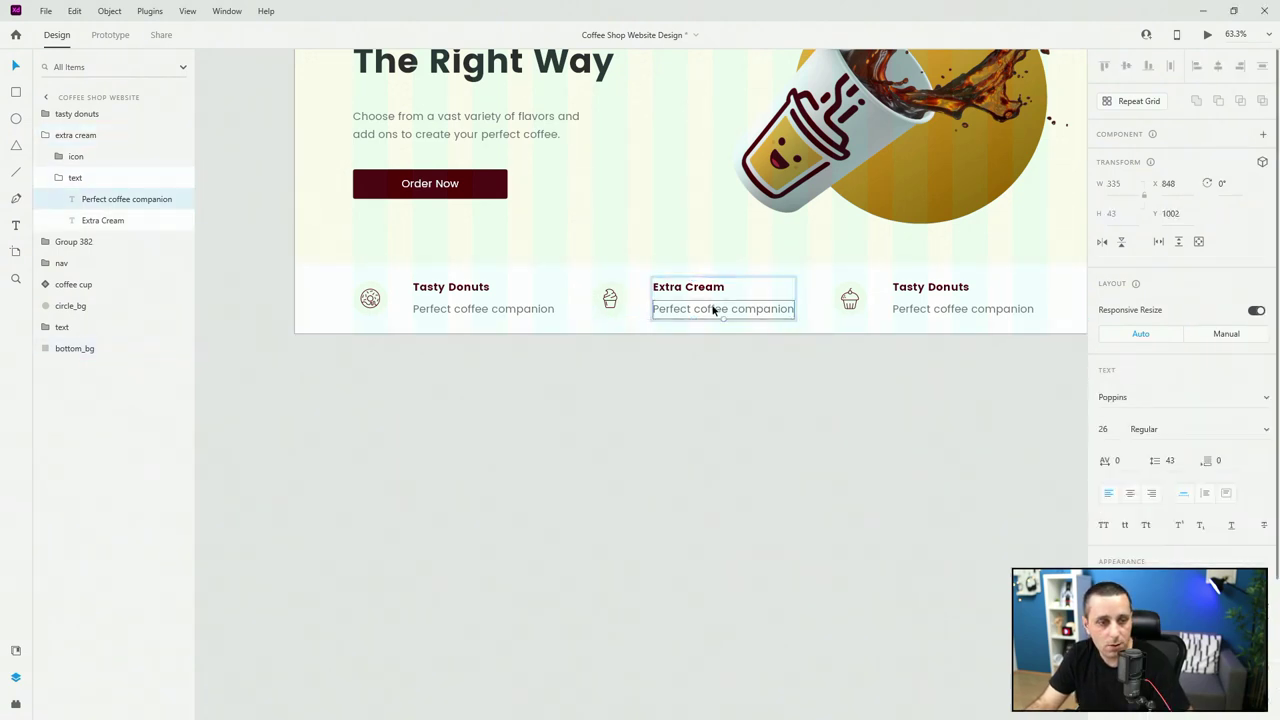
double_click(711, 306)
text(For even more goodness)
key(Escape)
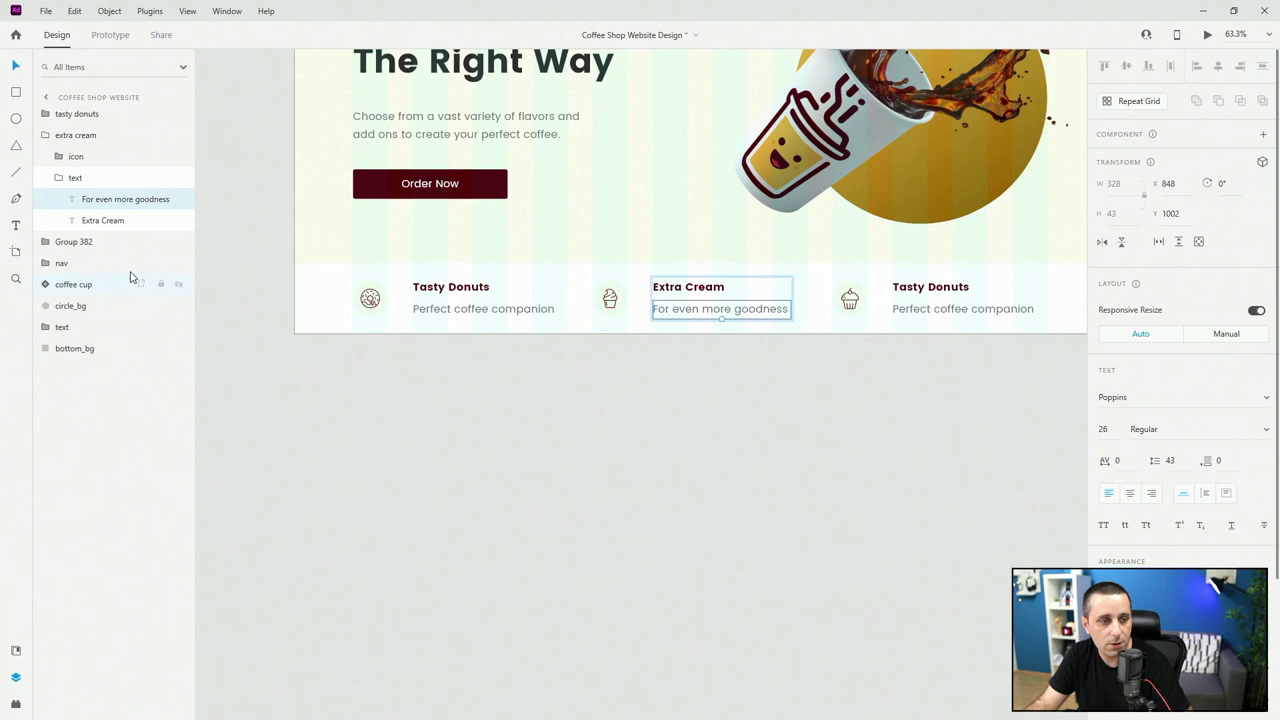
click(64, 176)
click(50, 137)
Change the heading beside the cupcake icon to "Cupcakes To Go".
click(931, 312)
scroll(920, 392, right, 3)
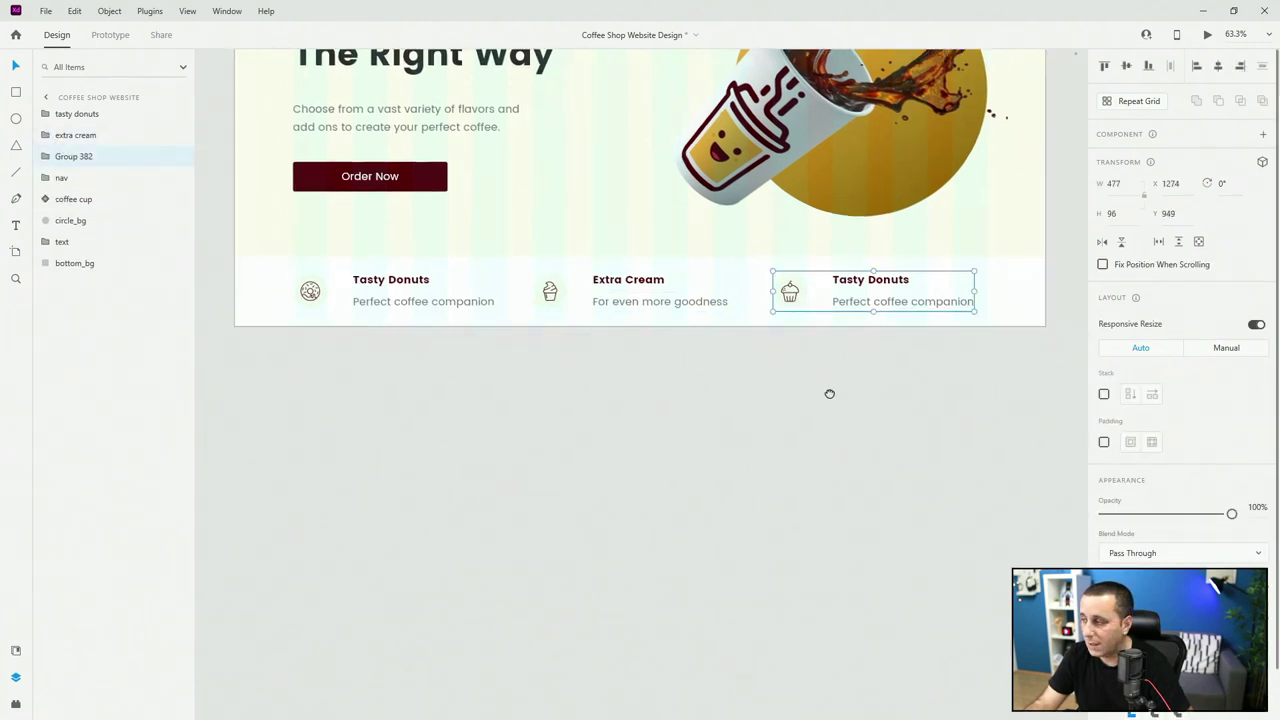
double_click(823, 283)
double_click(824, 282)
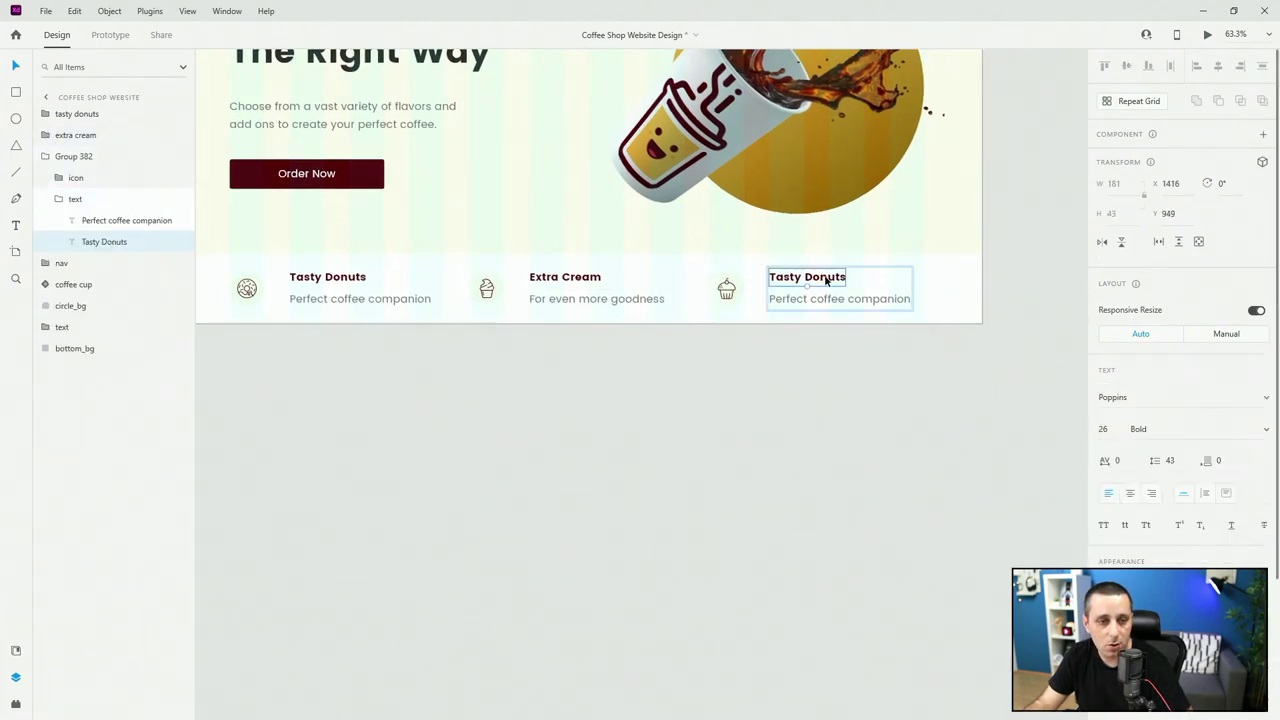
double_click(825, 281)
text(Cuc)
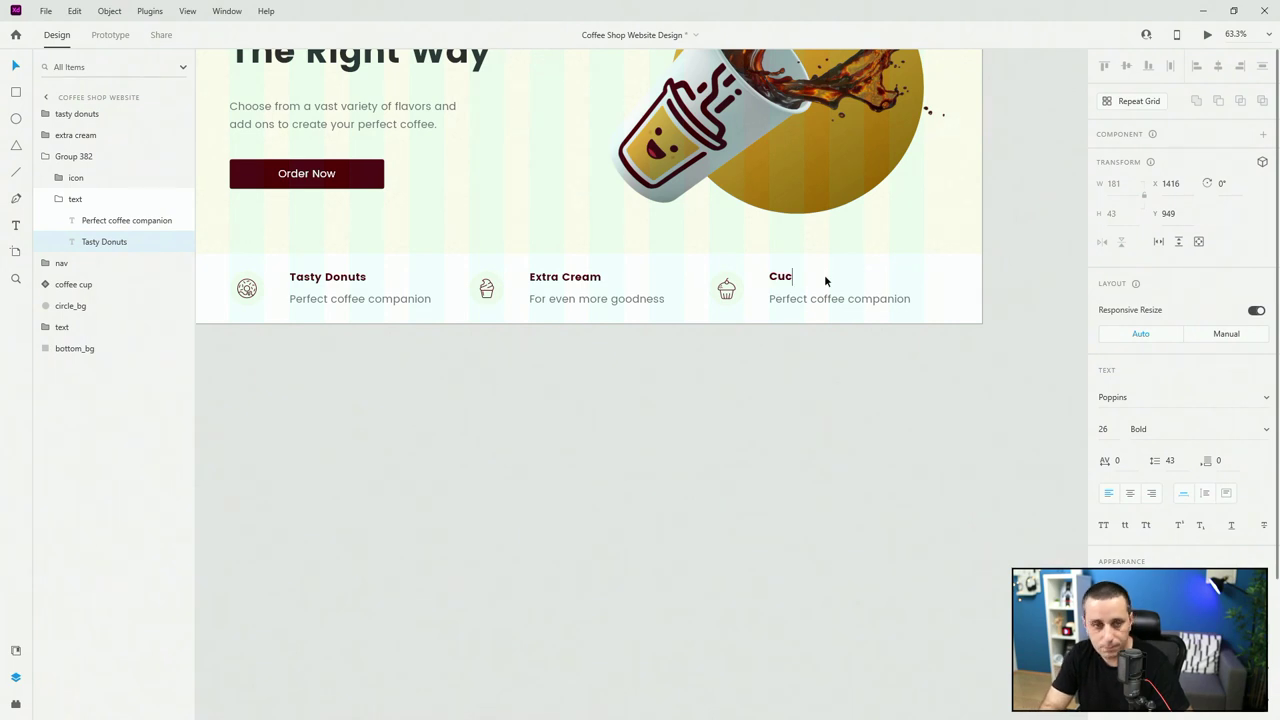
text(cakes To Go)
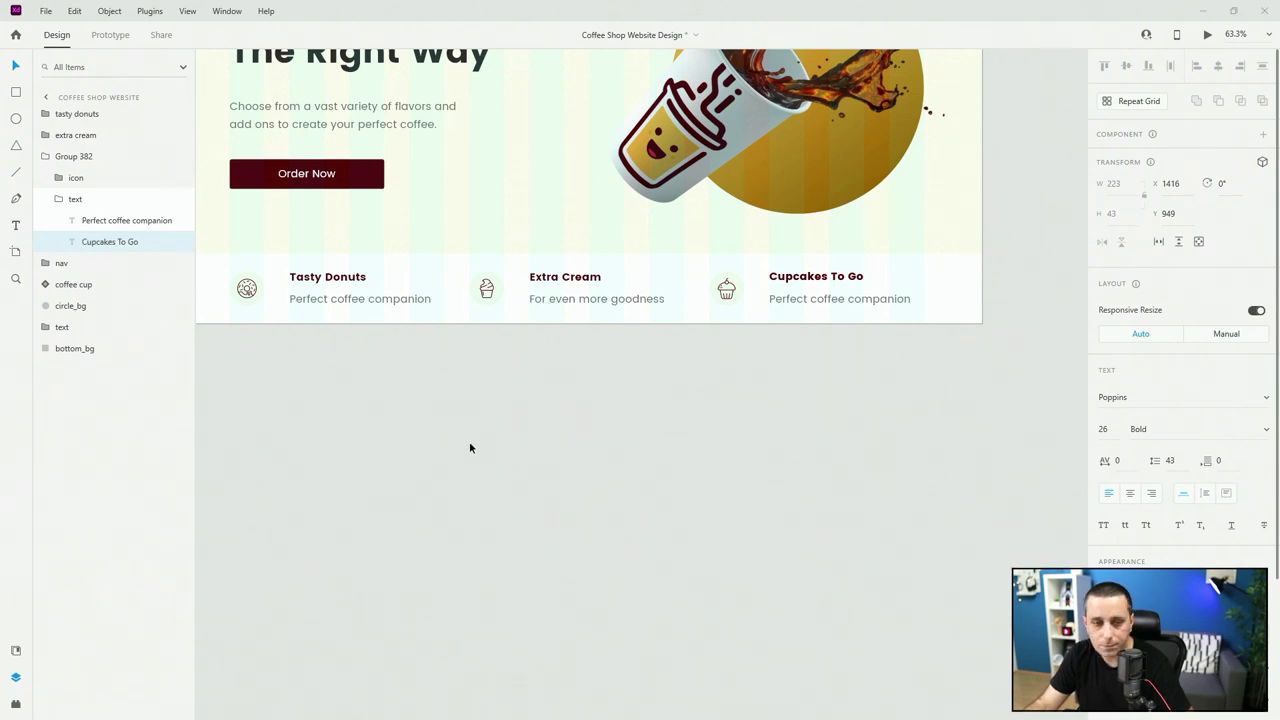
Rename the cupcake icon and text group "cupcakes to go".
double_click(80, 157)
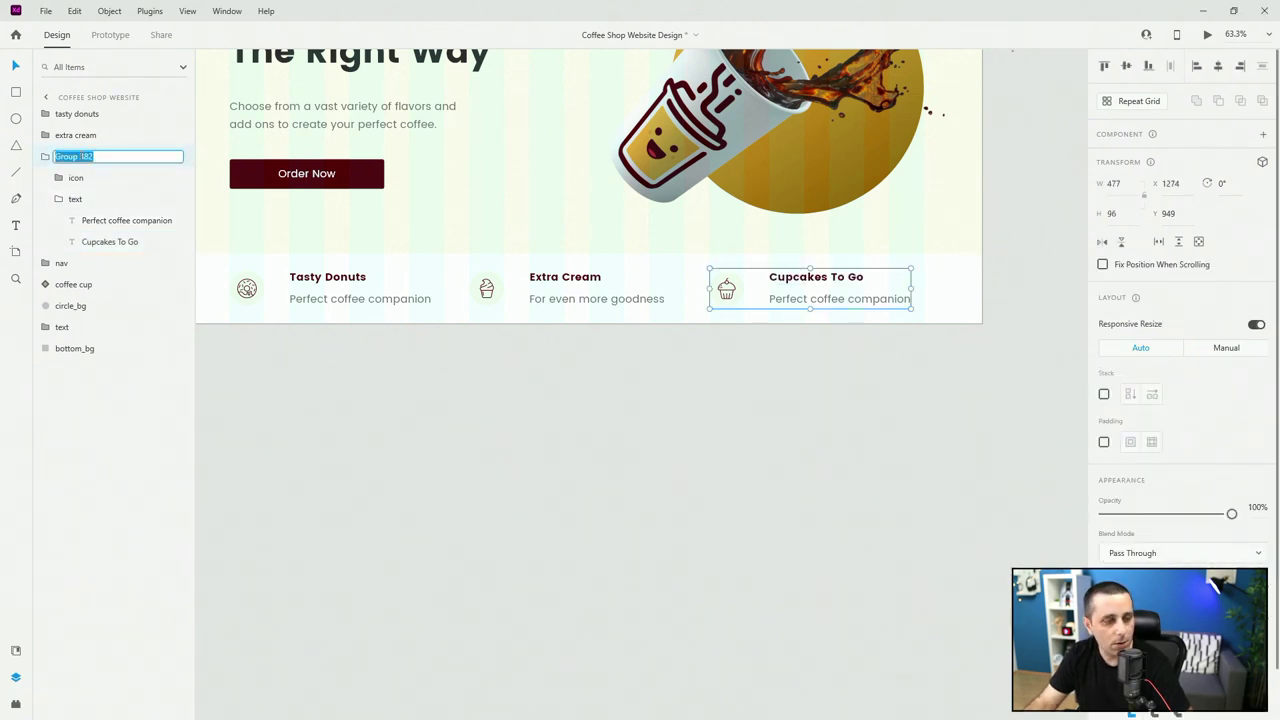
text(cupcakes)
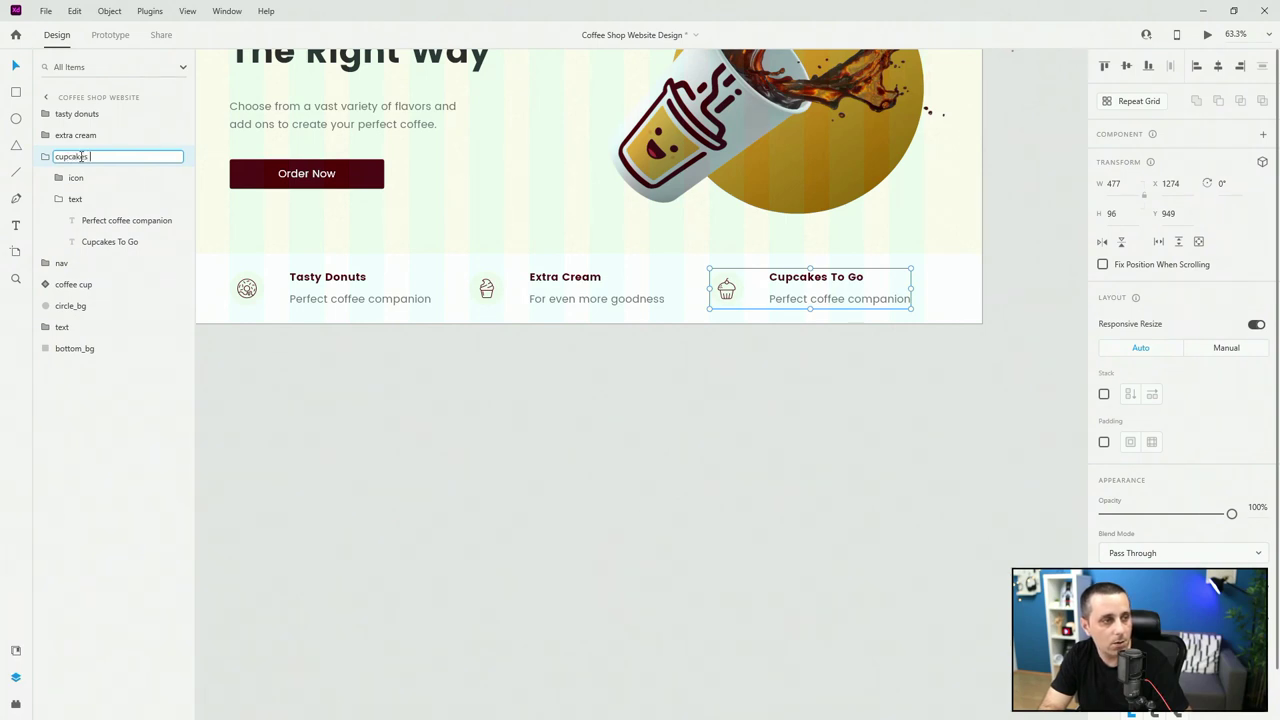
text( to go)
key(Return)
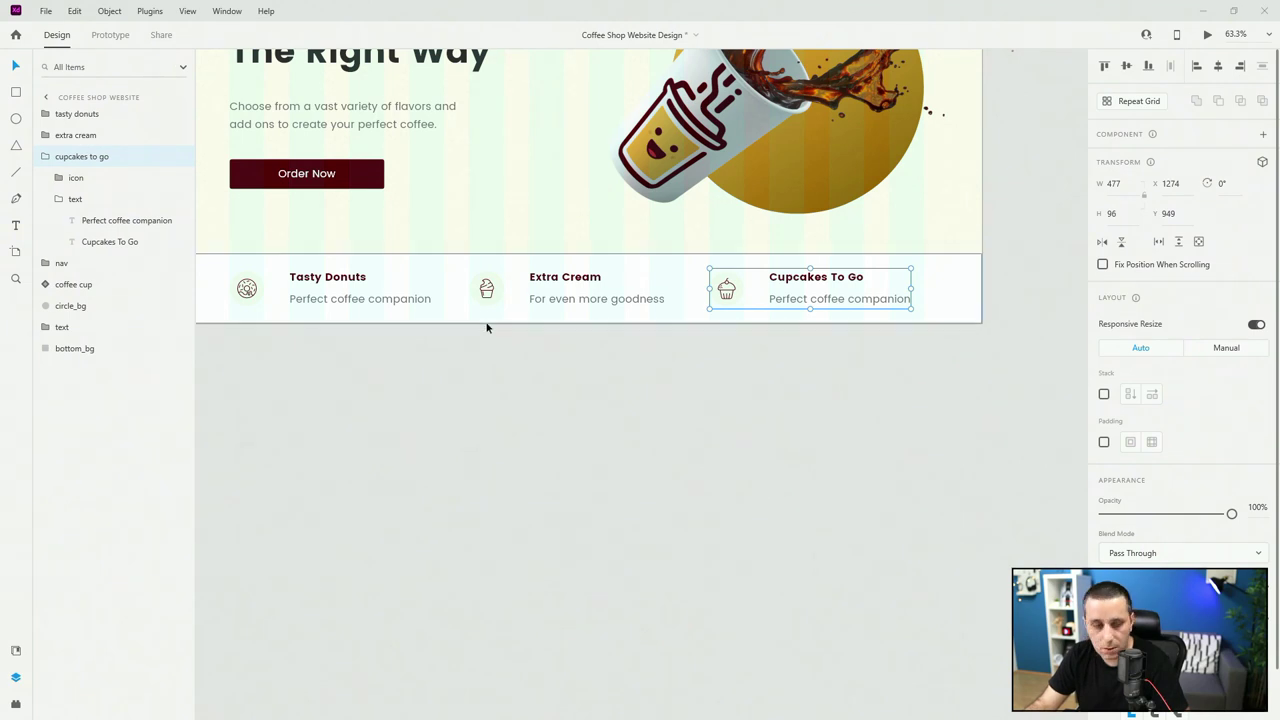
Replace the description under "Cupcakes To Go" with "To kick start your day" and collapse the group's layers.
double_click(847, 300)
double_click(847, 304)
double_click(847, 305)
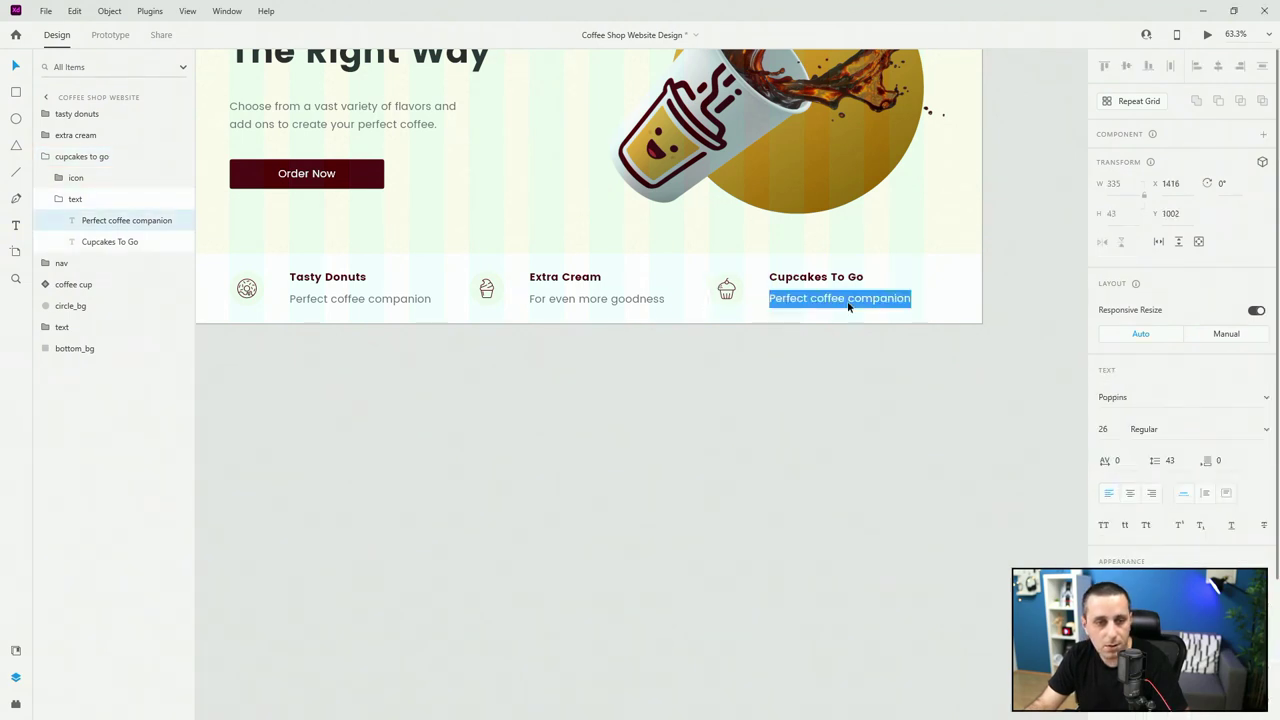
text(To kick start your day)
key(Escape)
click(58, 199)
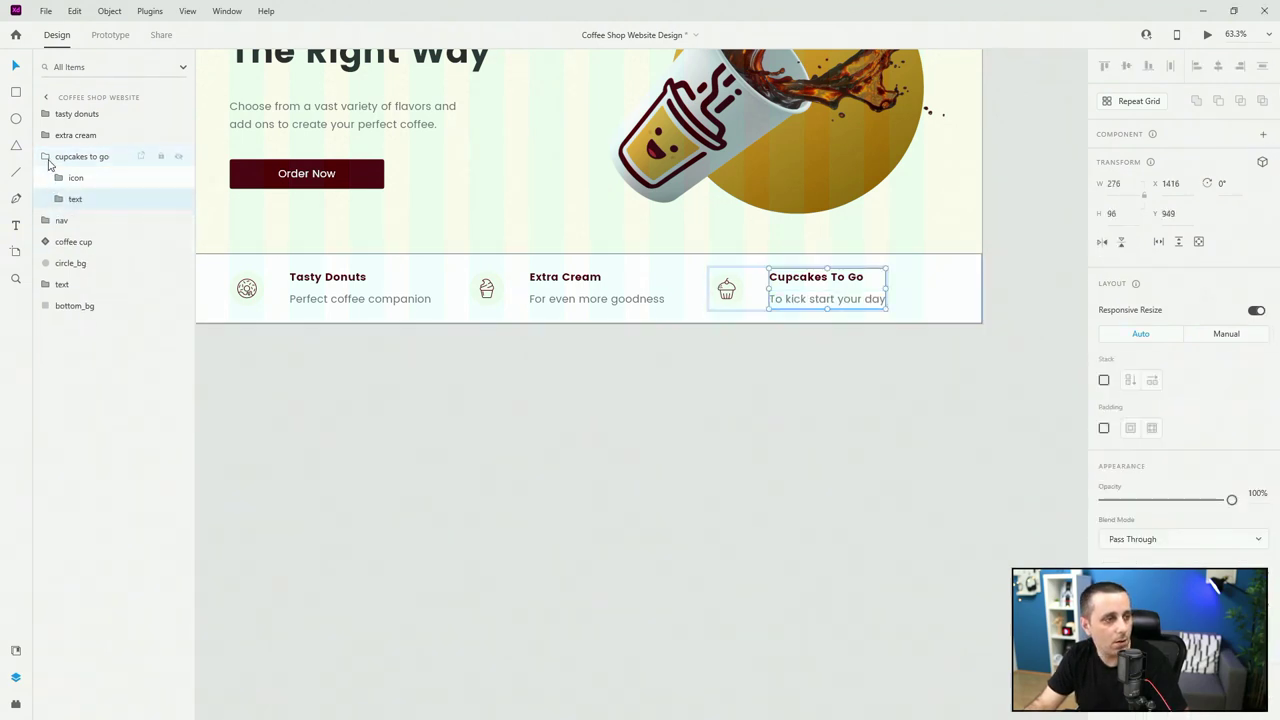
click(45, 156)
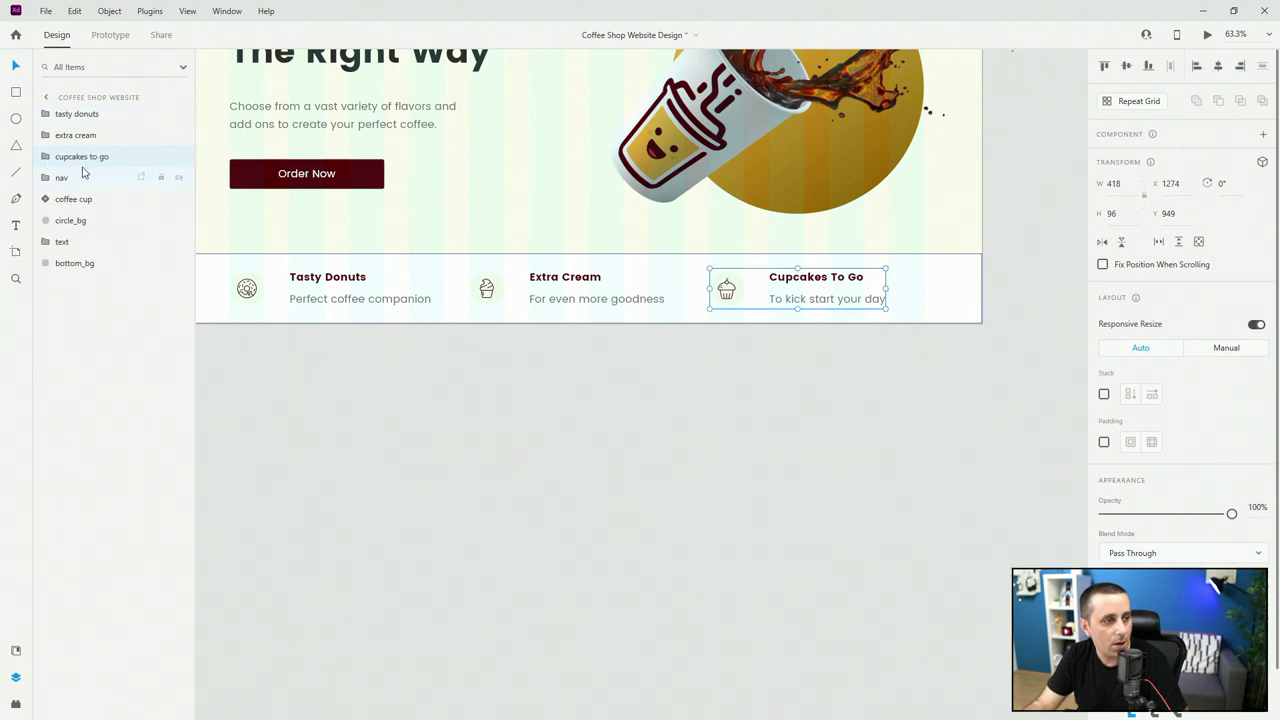
Move the tasty donuts, extra cream and cupcakes to go groups directly above bottom_bg in the layer order.
double_click(80, 264)
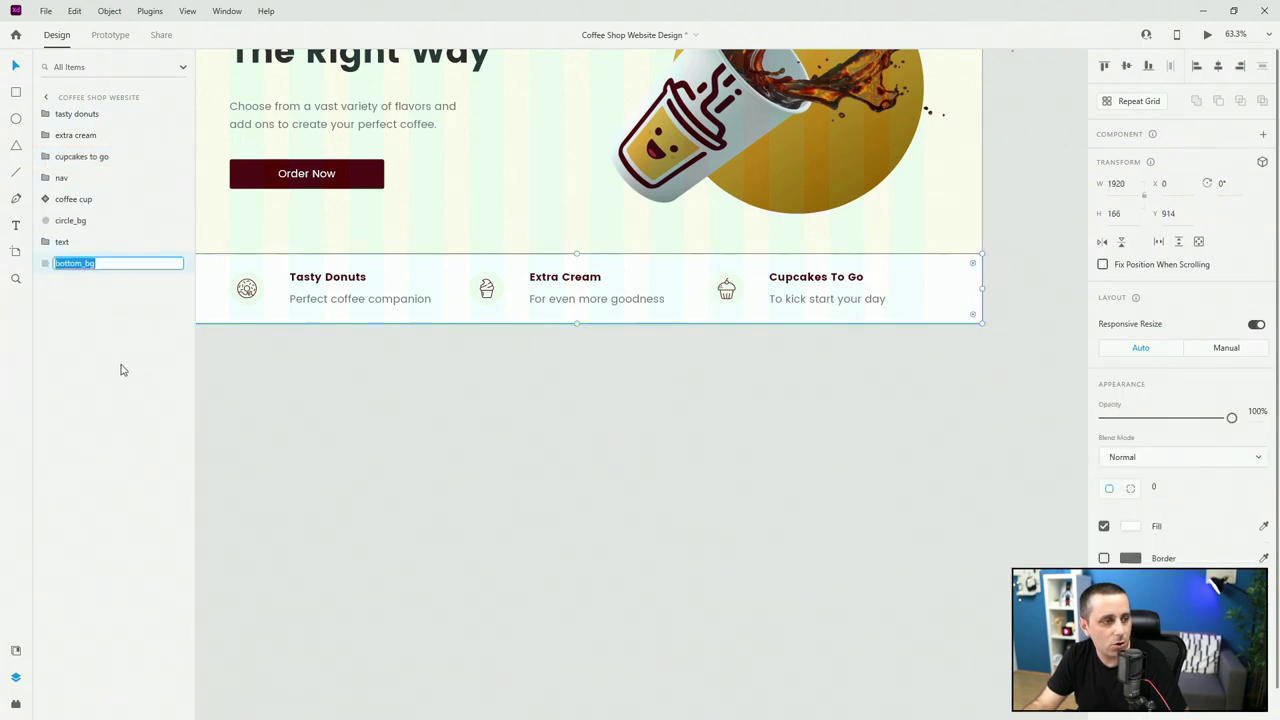
key(Escape)
click(97, 114)
shift+click(97, 157)
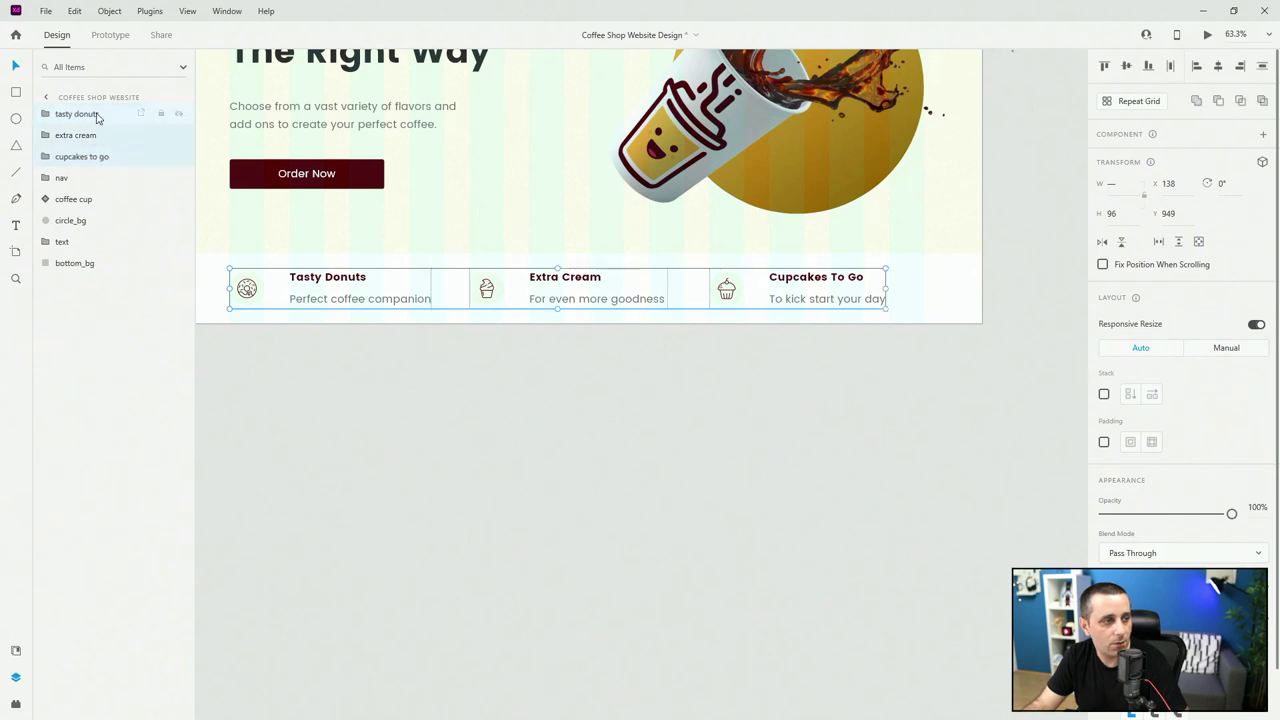
drag(97, 114, 91, 261)
Group the three pastry groups together with bottom_bg and name the new group "bottom_info".
shift+click(91, 263)
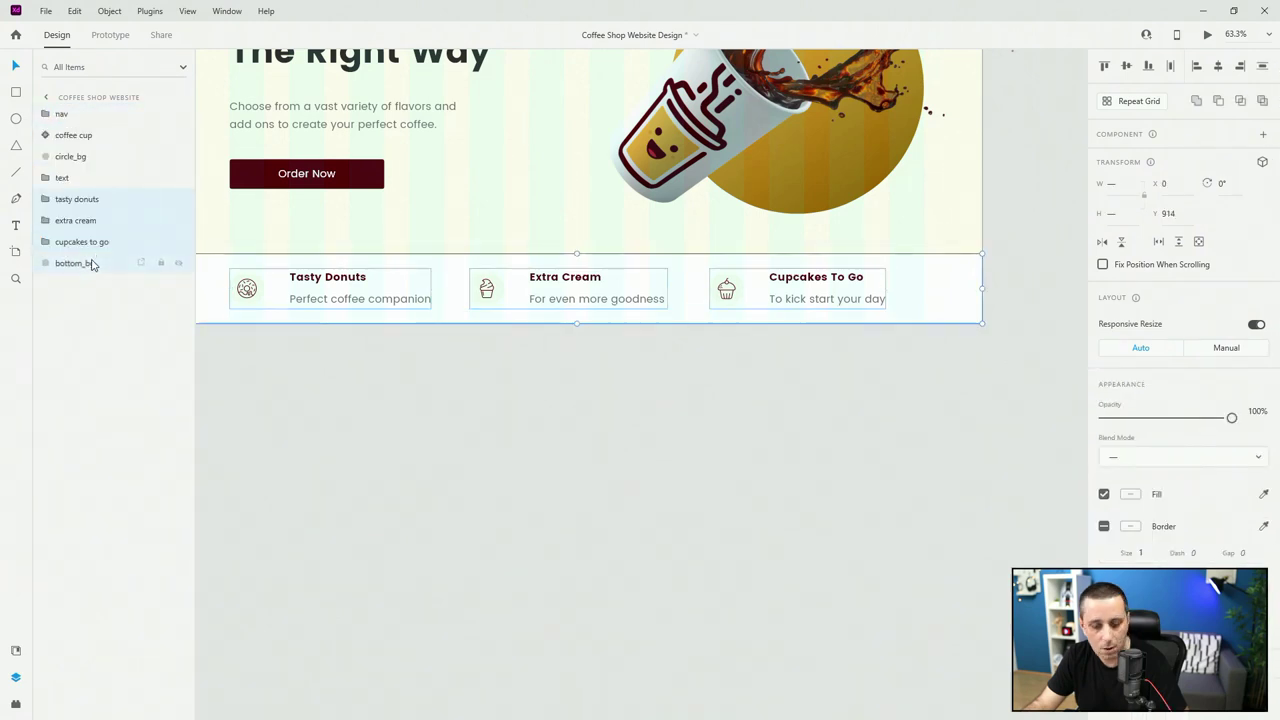
key(ctrl+g)
double_click(90, 199)
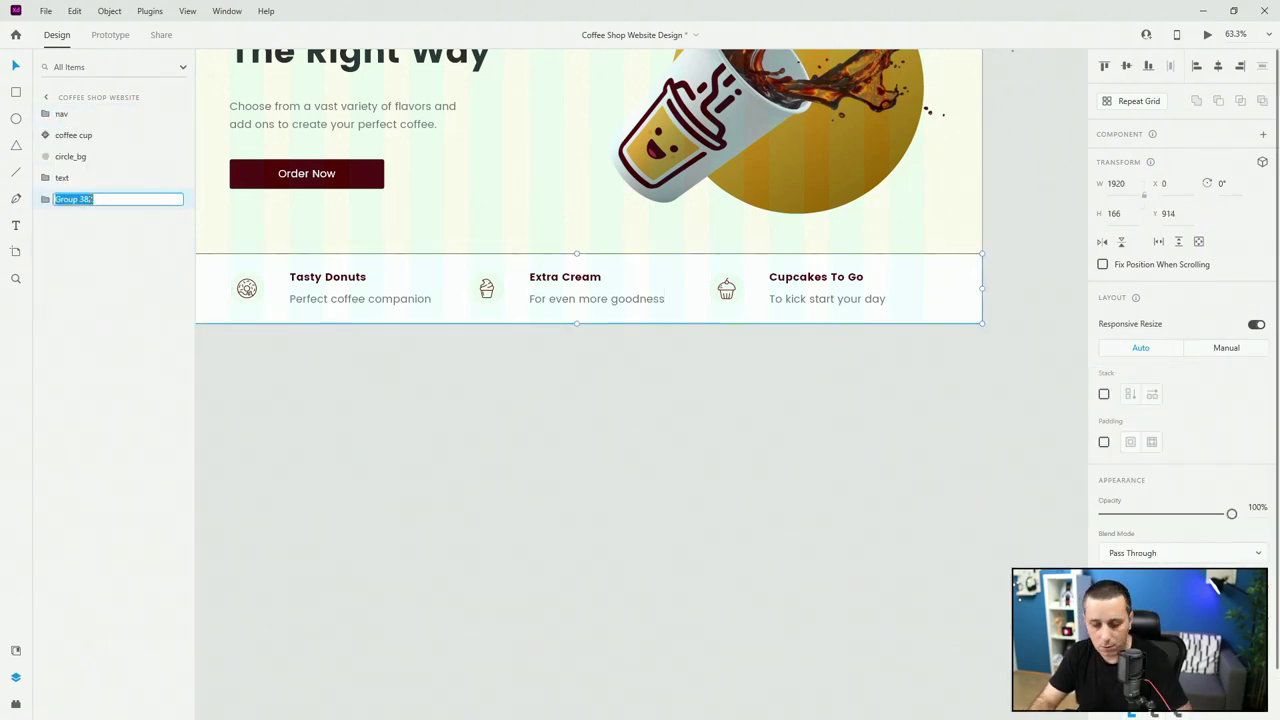
text(bottom_in)
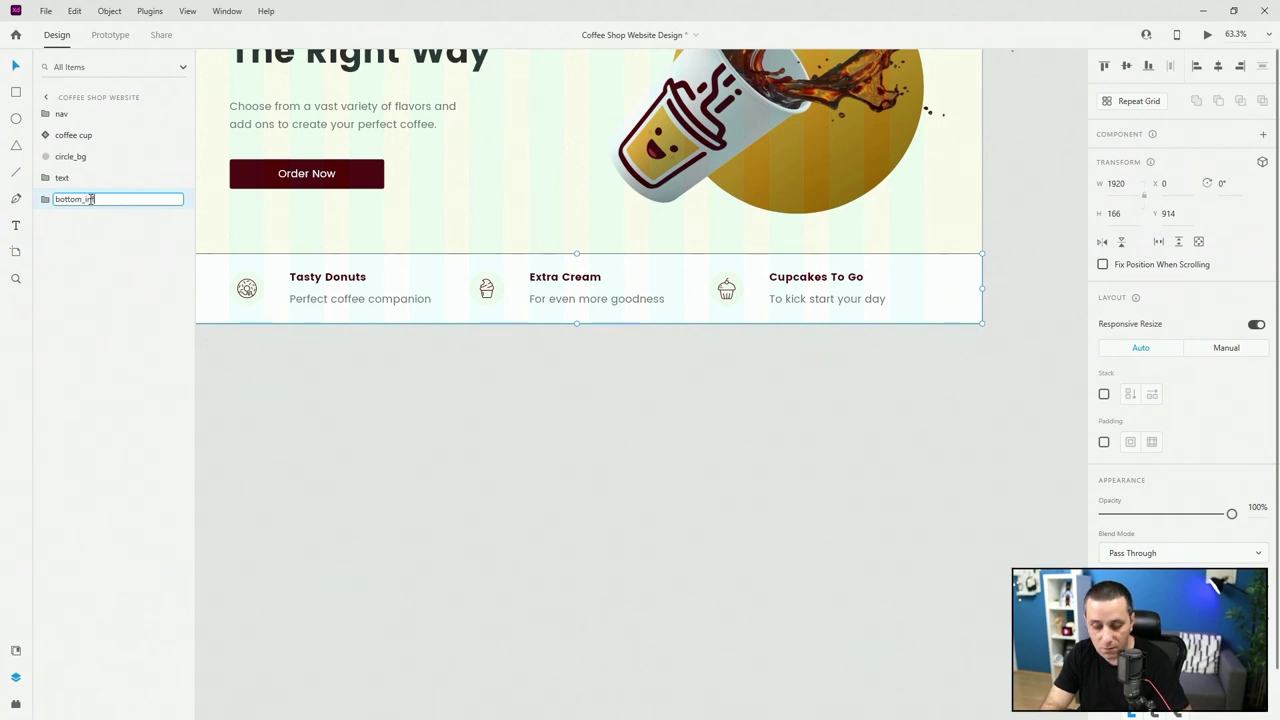
text(fo)
key(Return)
Draw a tall rectangle about 166 by 795 over the coffee cup, from the bottom edge of the header button to the bottom bar.
key(ctrl+0)
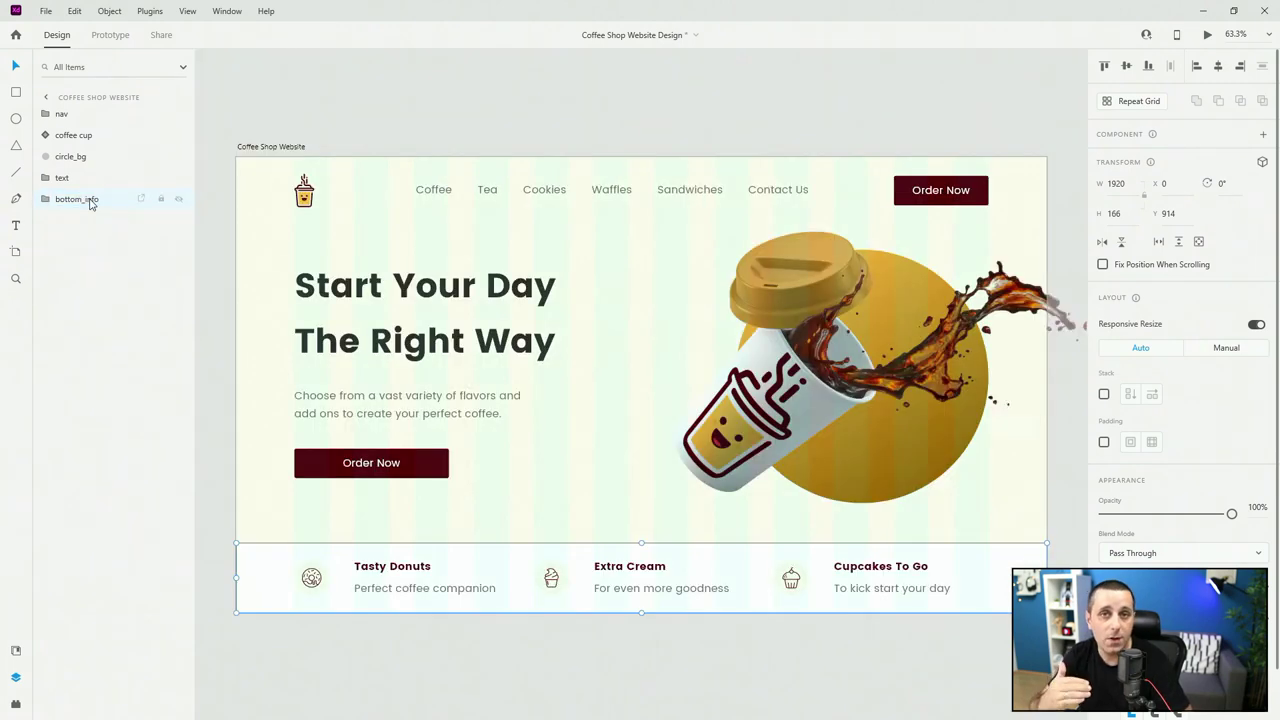
click(15, 92)
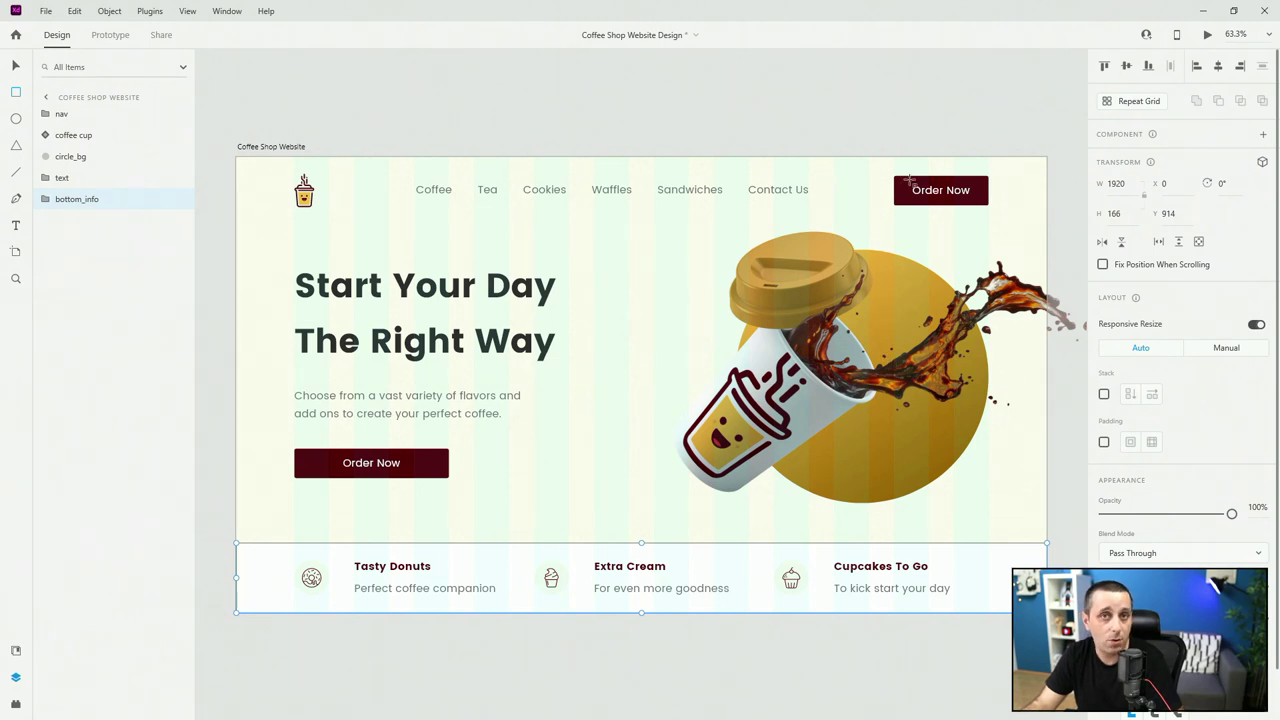
mouse_move(879, 542)
mouse_down()
mouse_move(792, 250)
mouse_move(811, 209)
mouse_up()
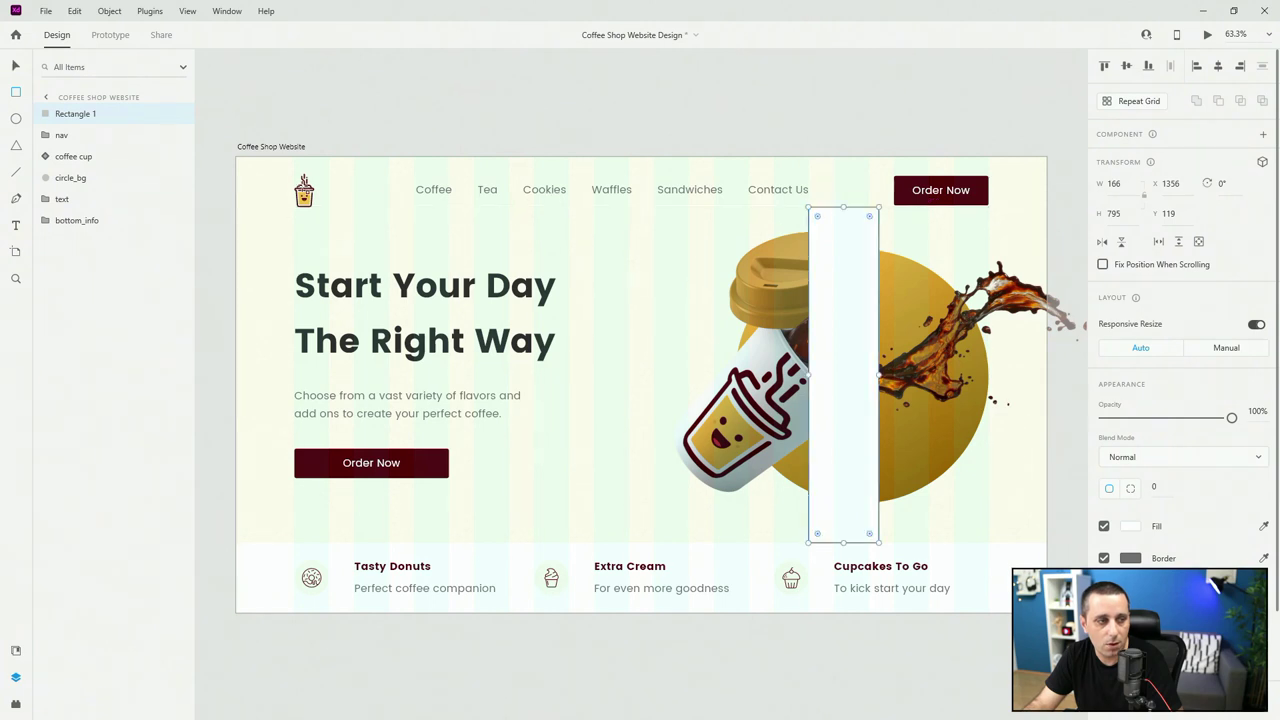
Delete the tall temporary rectangle covering the coffee cup.
click(88, 184)
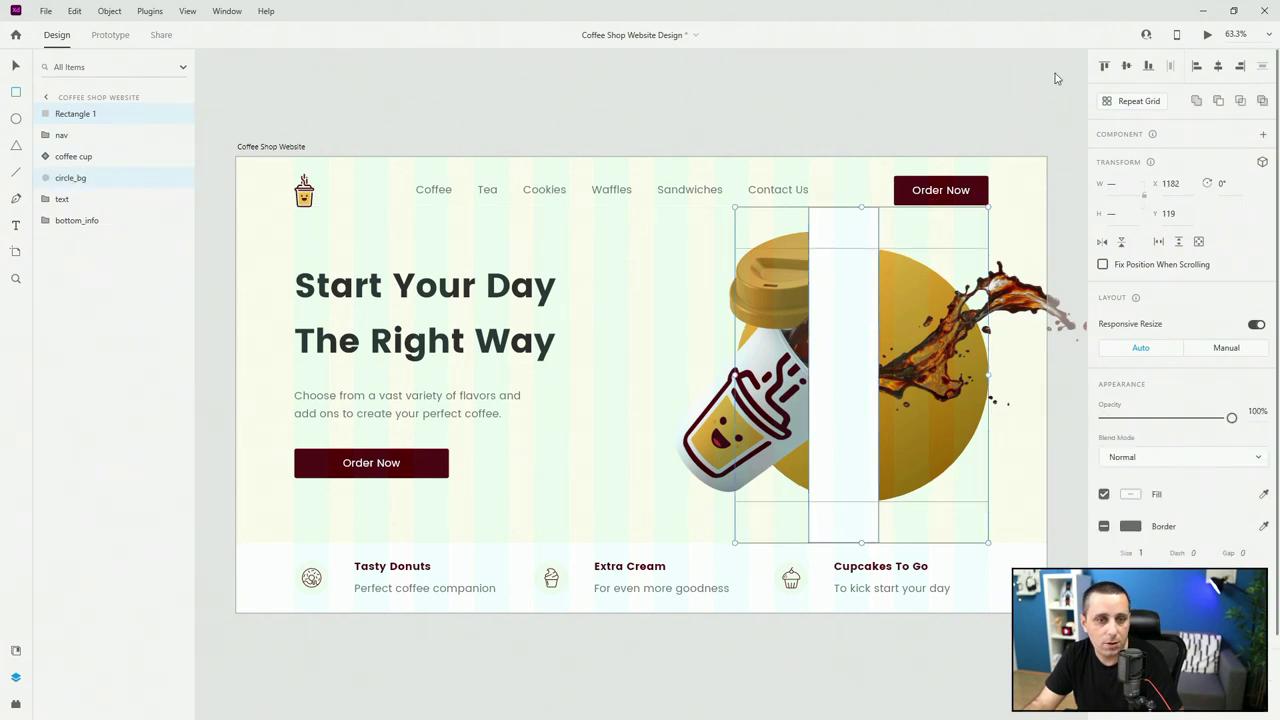
click(88, 114)
key(Delete)
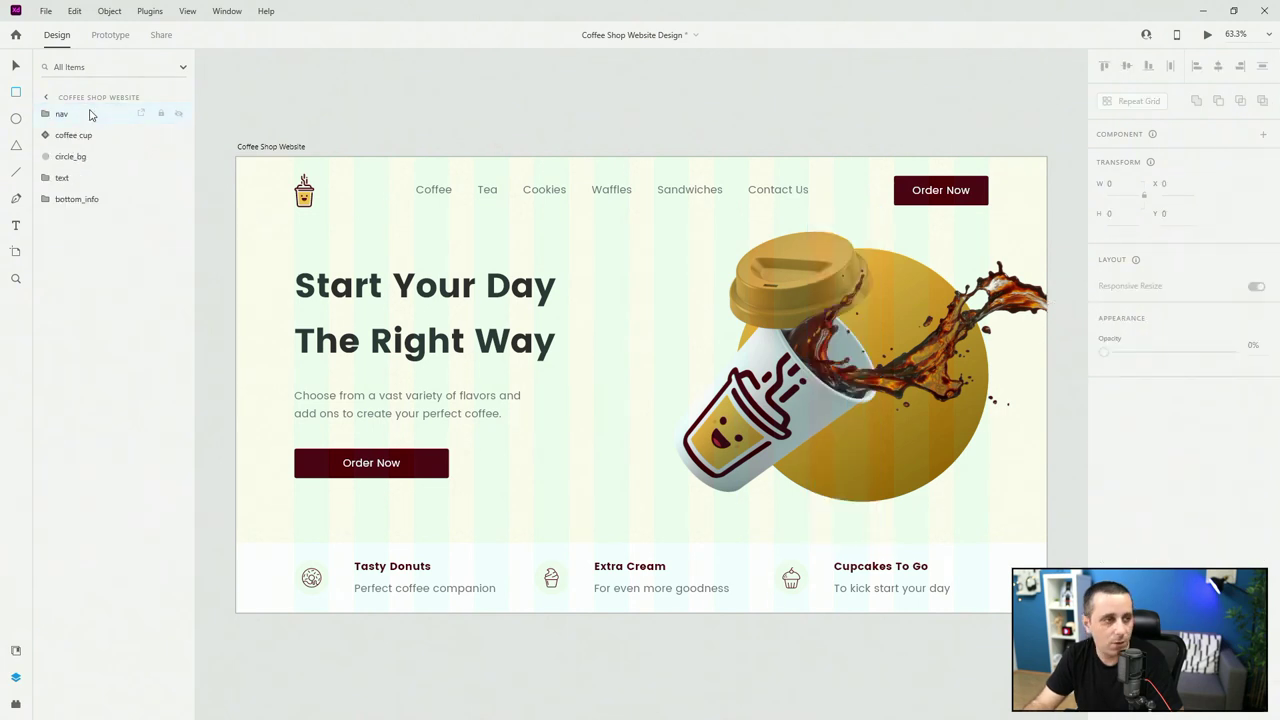
Nudge the coffee cup component to about X 953, Y 65 over the circle.
click(75, 135)
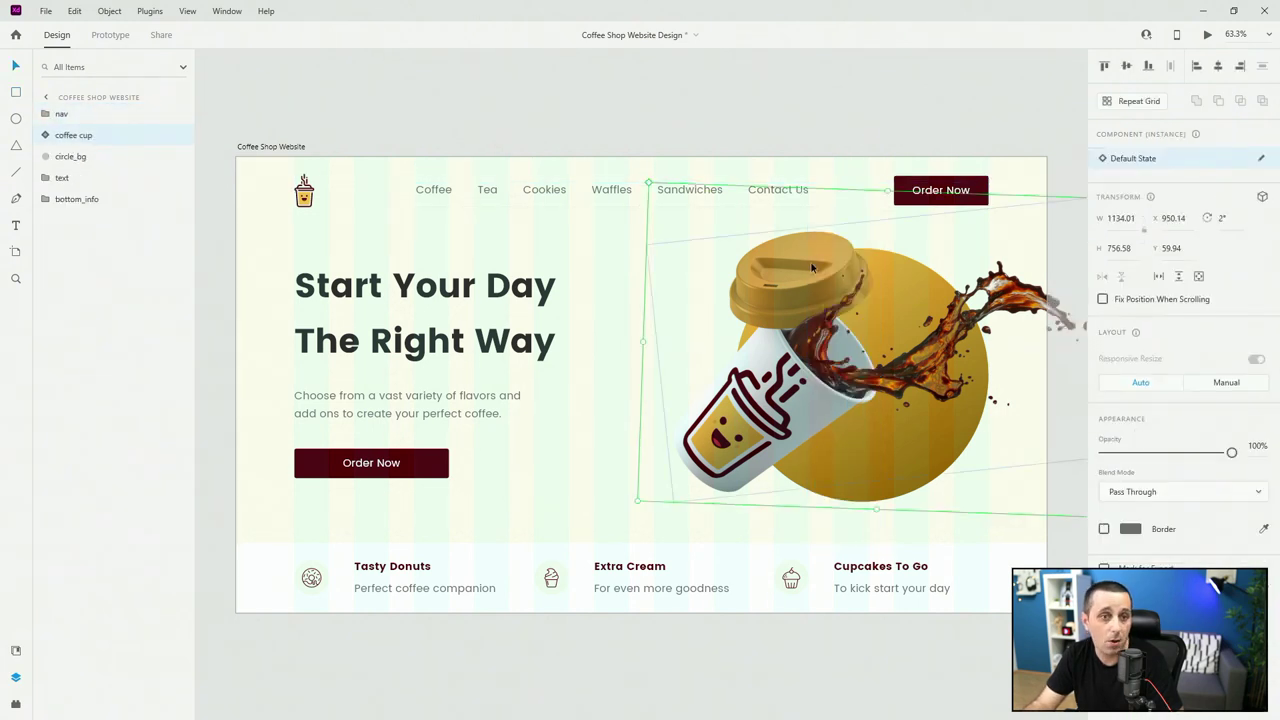
key(Up)
key(Up)
key(Right)
key(Right)
key(Right)
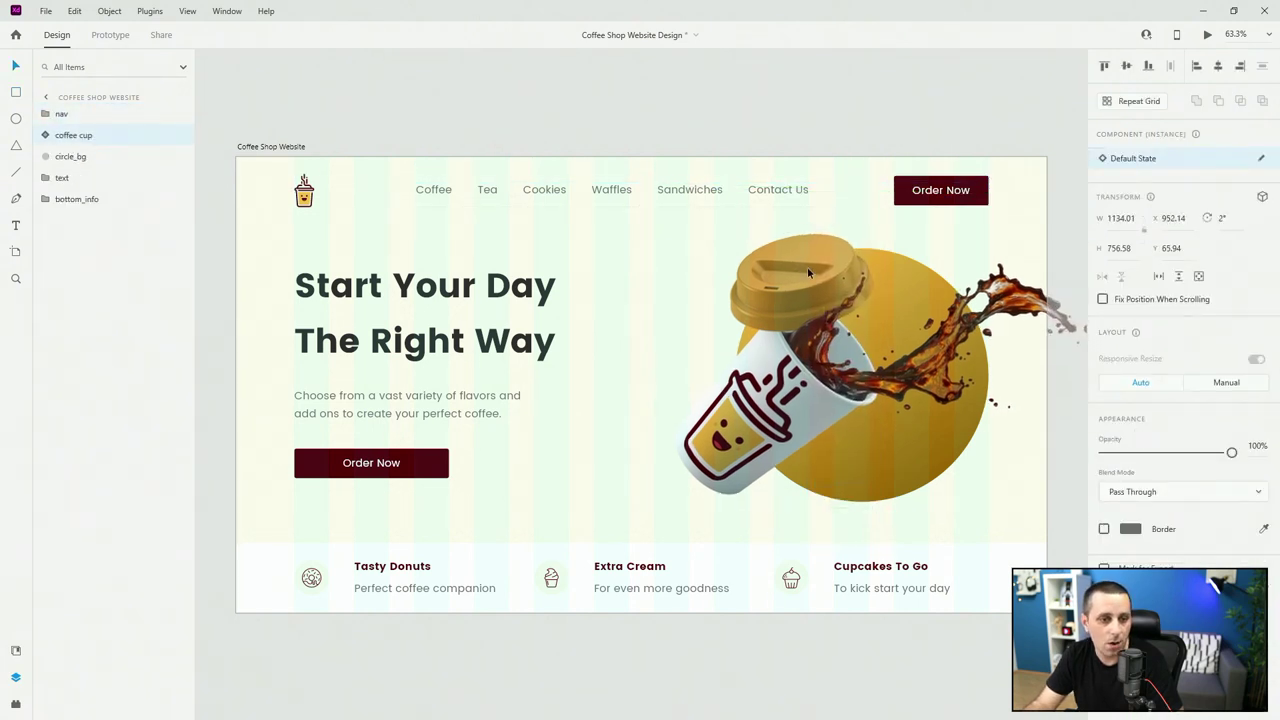
key(Up)
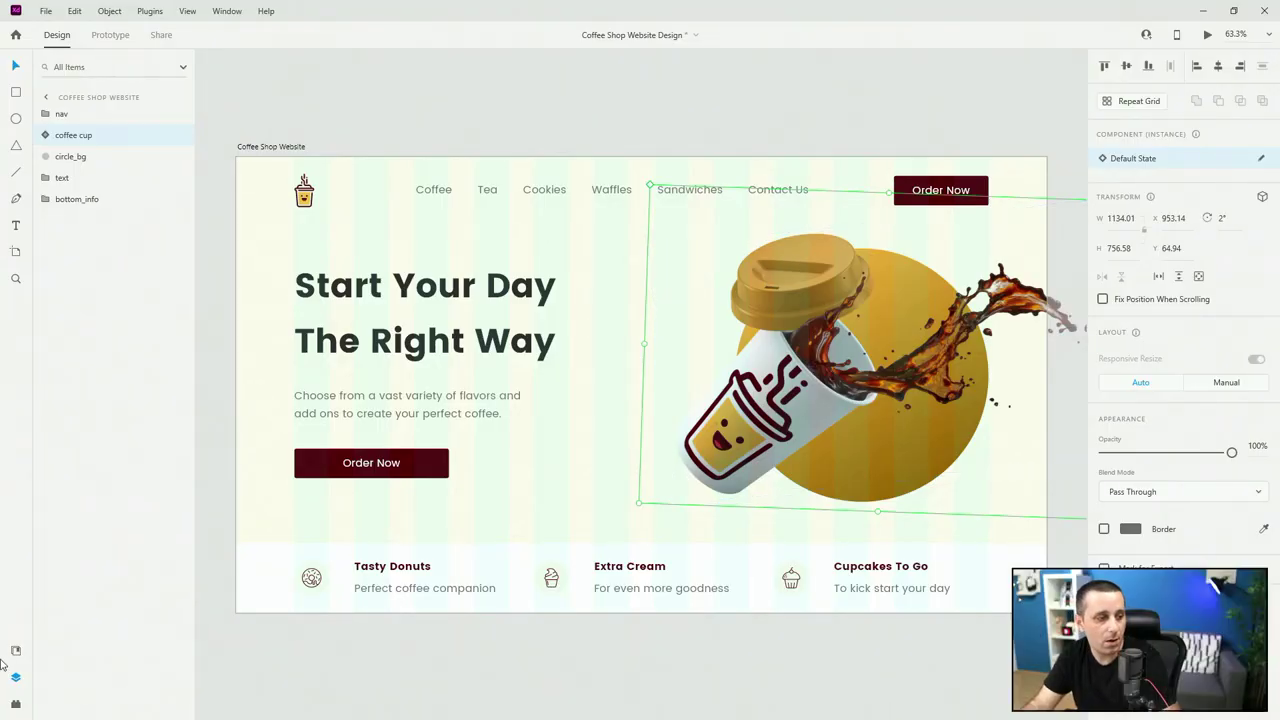
Place the coffee_bean_icn component from the document assets on the artboard beside the logo at X 220, Y 83.
key(ctrl+shift+y)
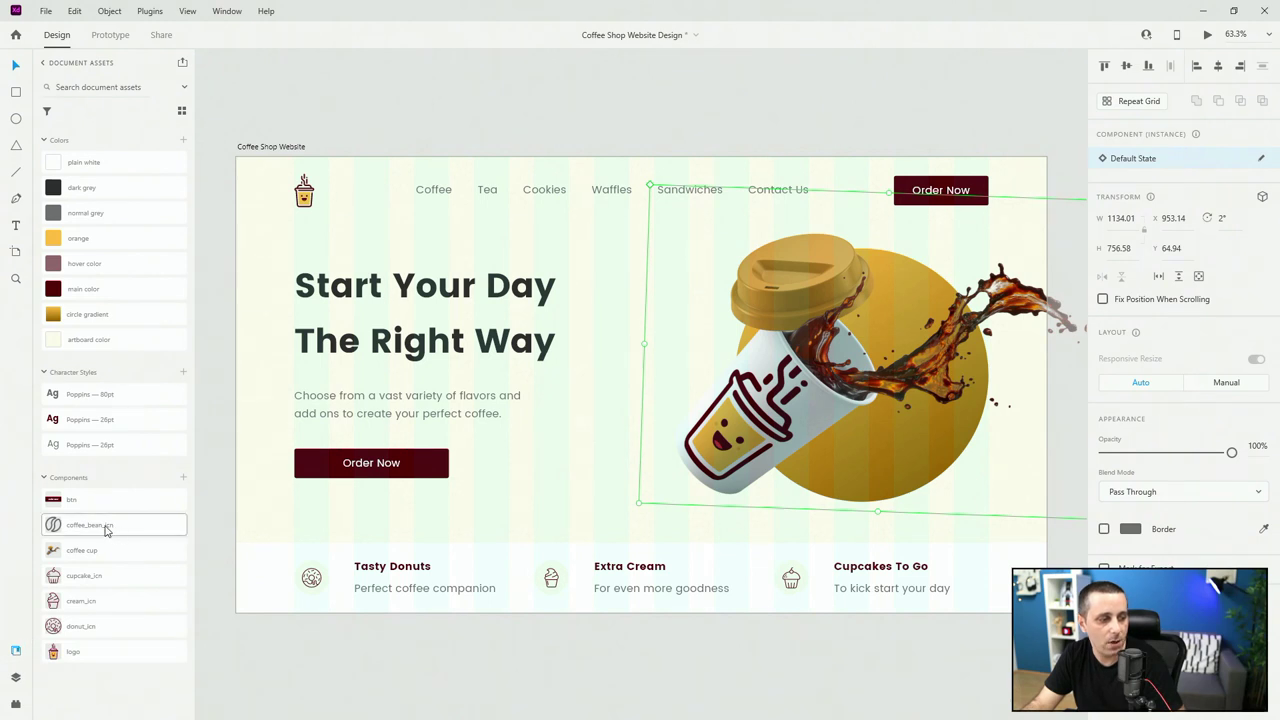
drag(108, 528, 378, 228)
scroll(266, 217, up, 5)
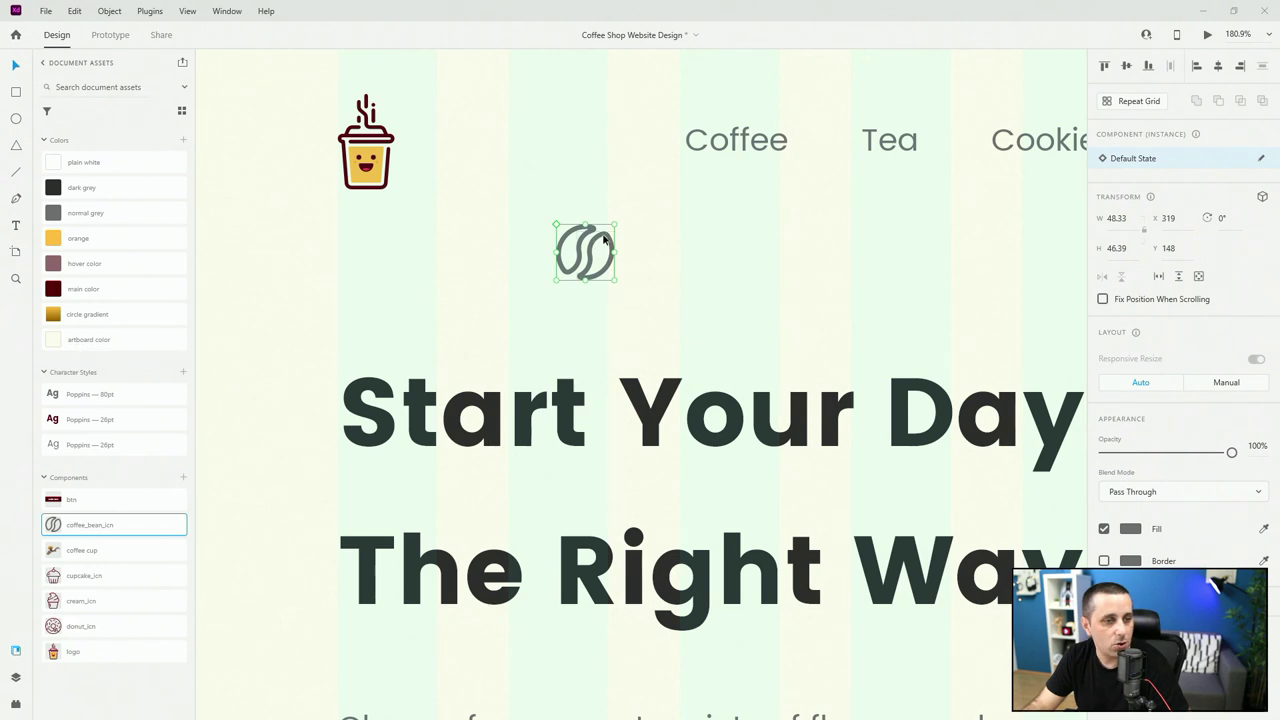
drag(604, 238, 483, 158)
Move coffee_bean_icn below bottom_info at the end of the layer order.
scroll(290, 225, down, 6)
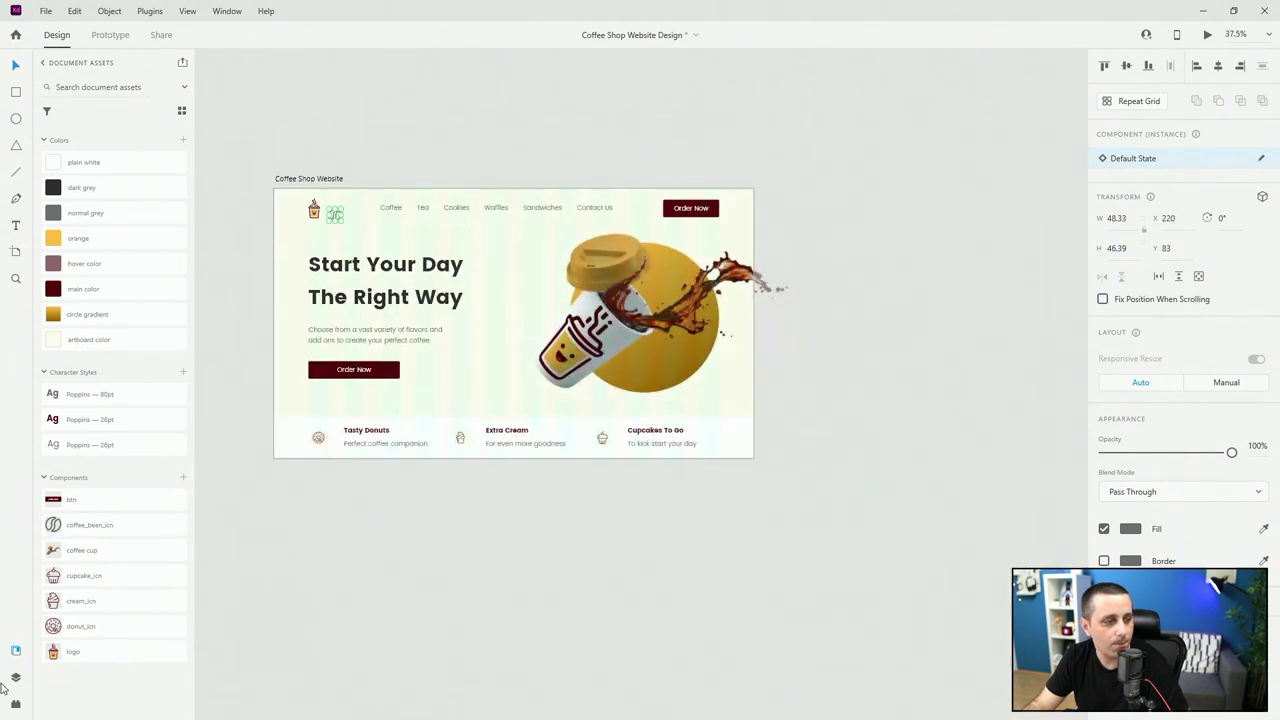
click(16, 680)
drag(73, 107, 90, 244)
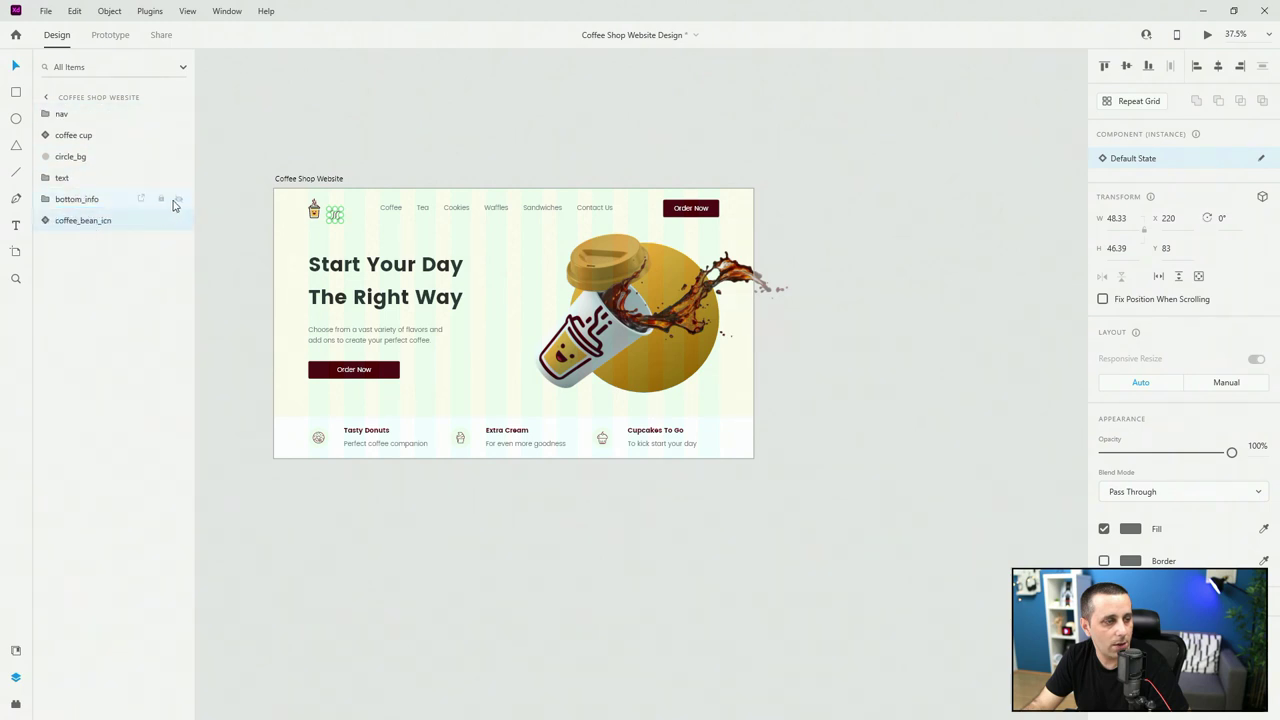
Hide the bottom_info, text, circle_bg, coffee cup and nav layers, leaving only the coffee bean icon shown.
click(178, 199)
click(178, 177)
click(178, 156)
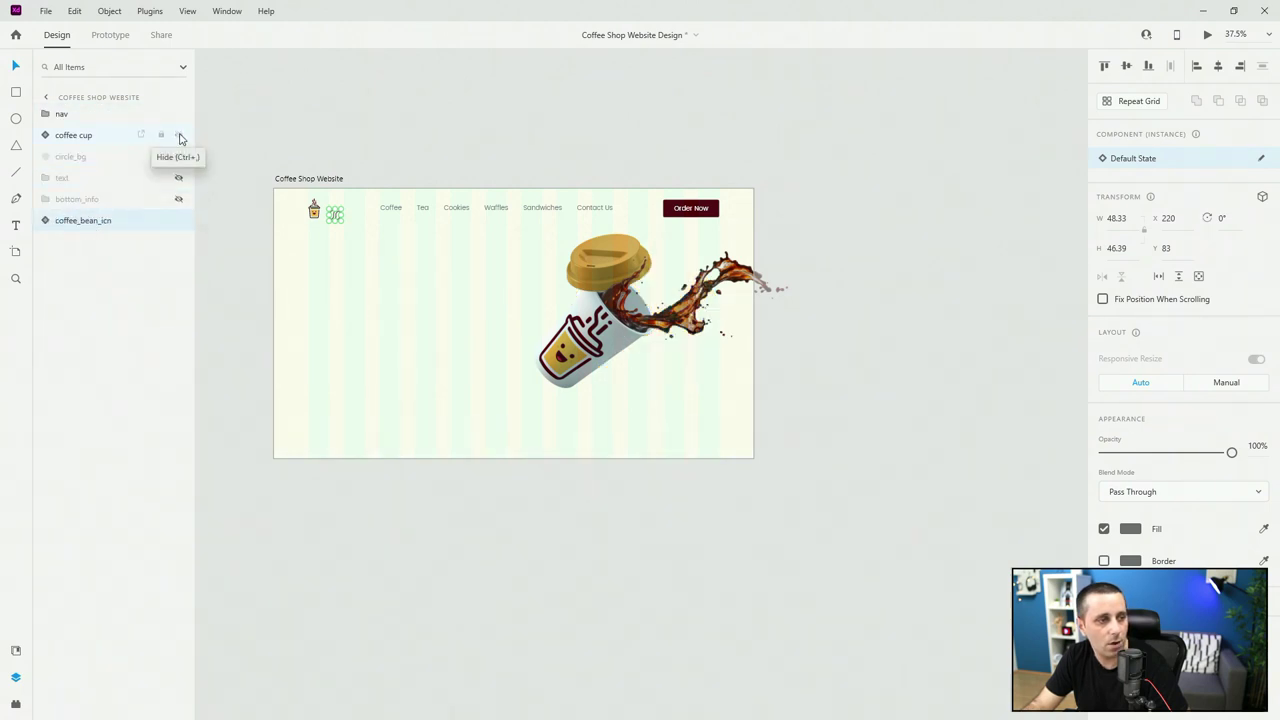
click(178, 135)
click(178, 114)
Move the coffee bean icon closer to the artboard's upper-left corner, at X 138, Y 65.
scroll(306, 212, up, 4)
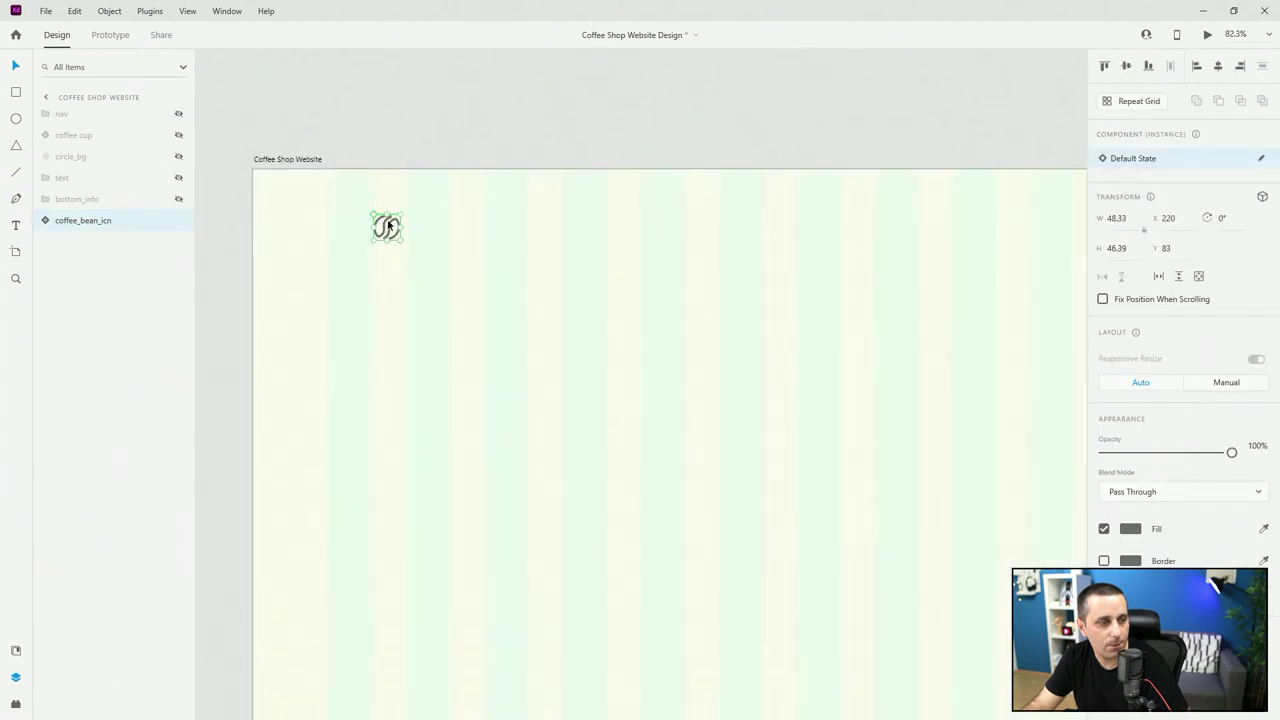
drag(373, 223, 340, 217)
scroll(340, 217, down, 4)
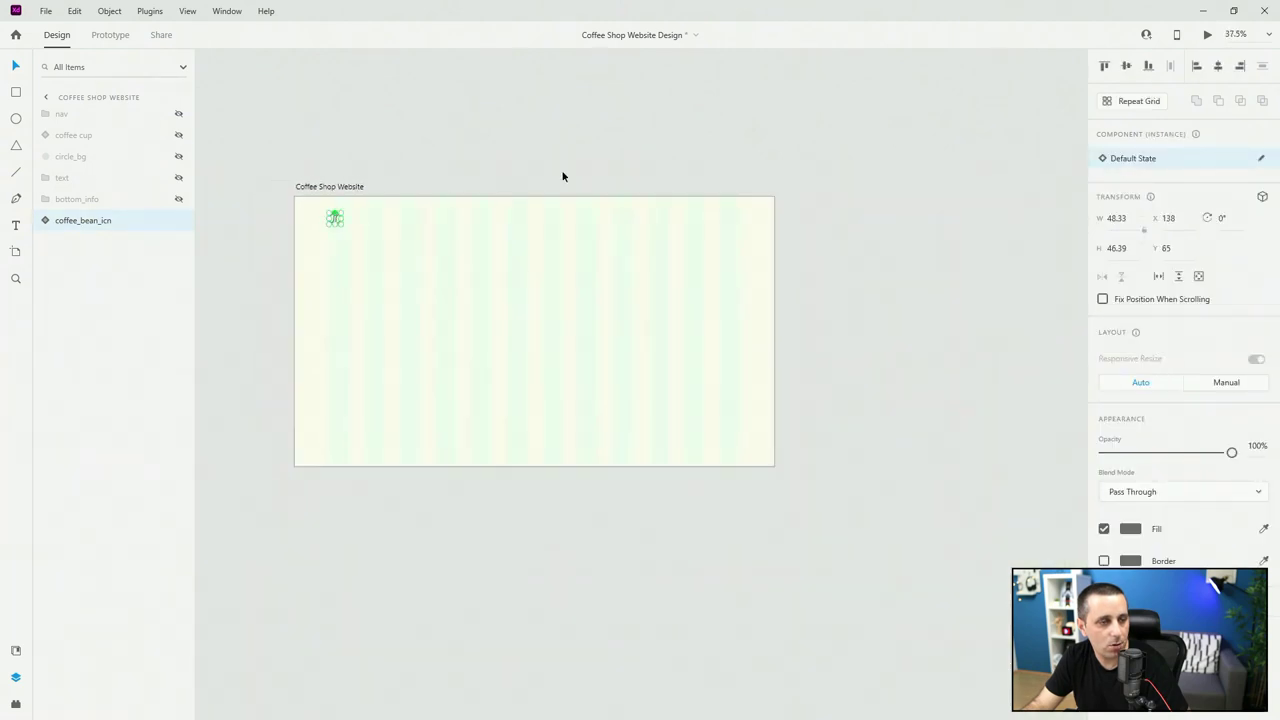
Turn the coffee bean icon into a repeat grid and extend it to about 3368 by 2219, well past the artboard.
click(1146, 104)
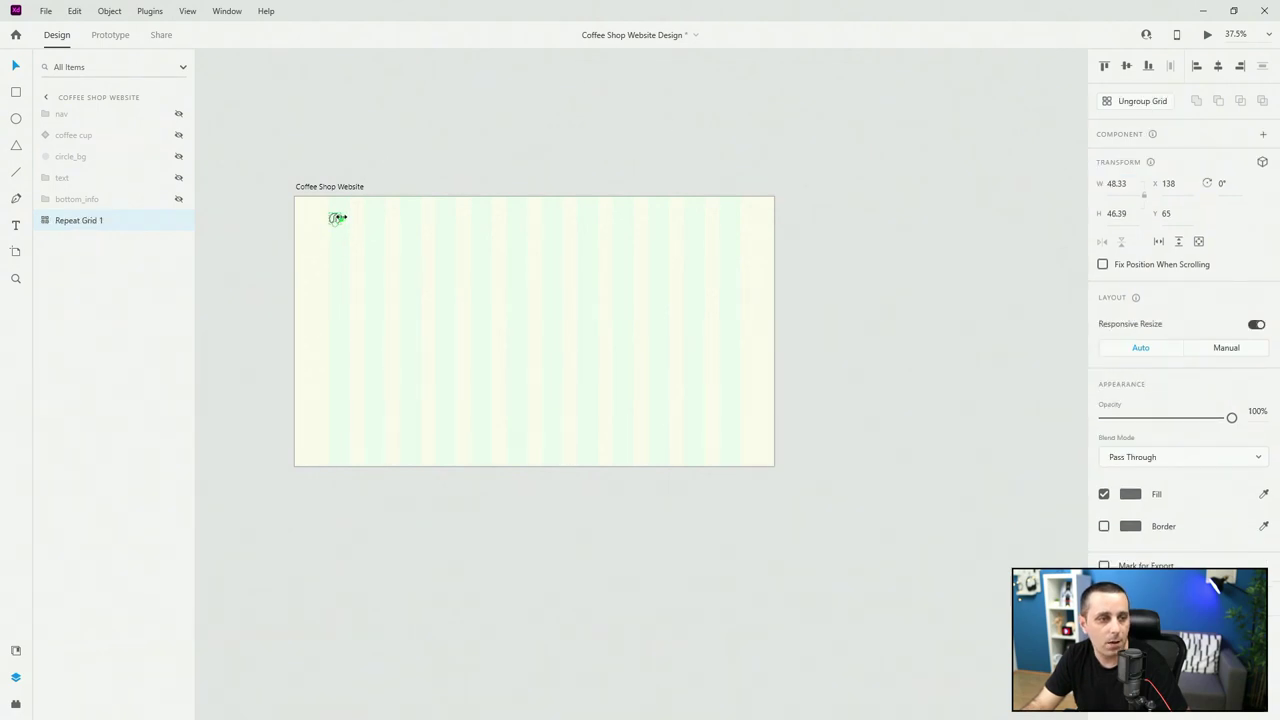
drag(341, 218, 950, 229)
drag(634, 225, 603, 563)
scroll(560, 349, down, 4)
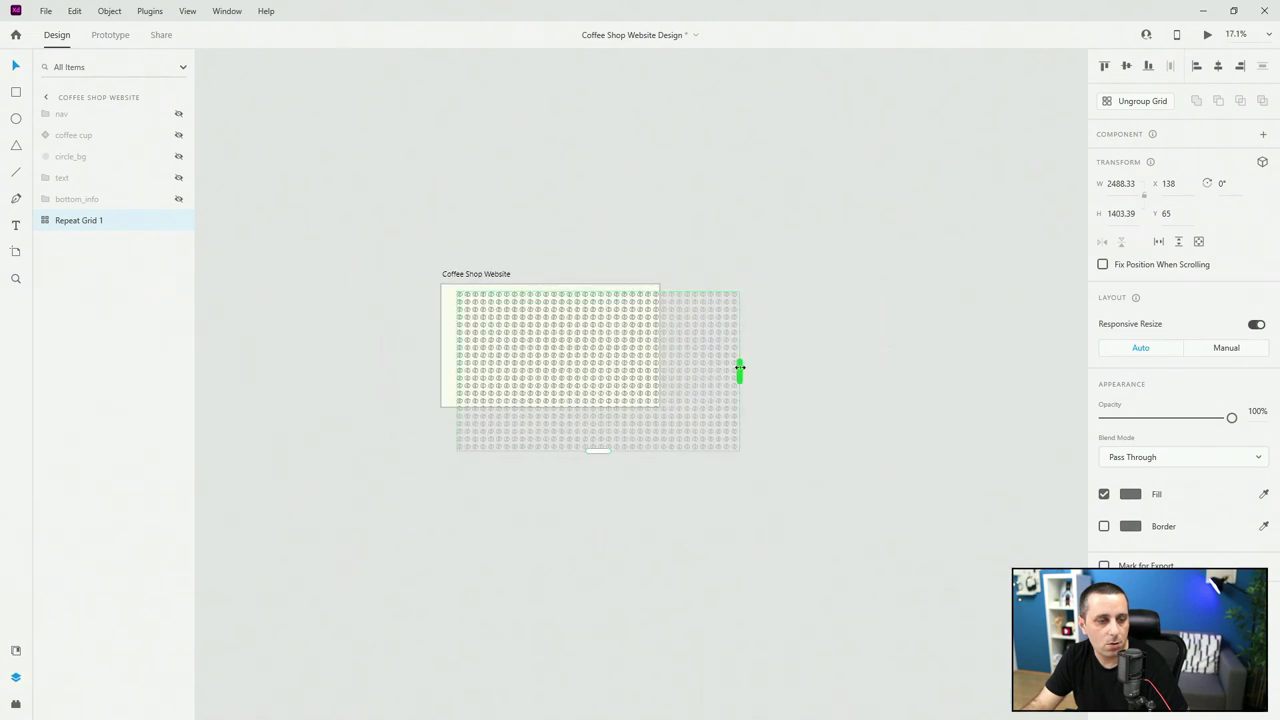
drag(740, 371, 839, 370)
drag(643, 503, 645, 588)
Rename the repeat grid as "coffee bean".
double_click(76, 221)
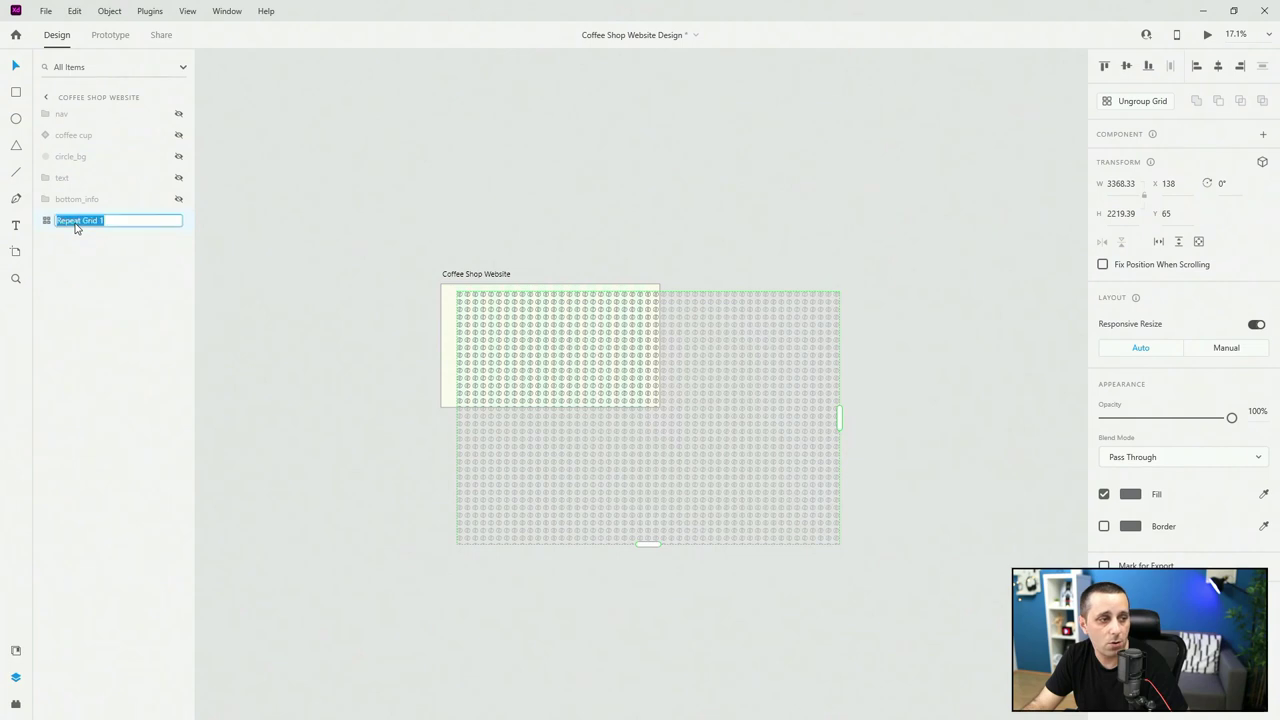
text(coffee)
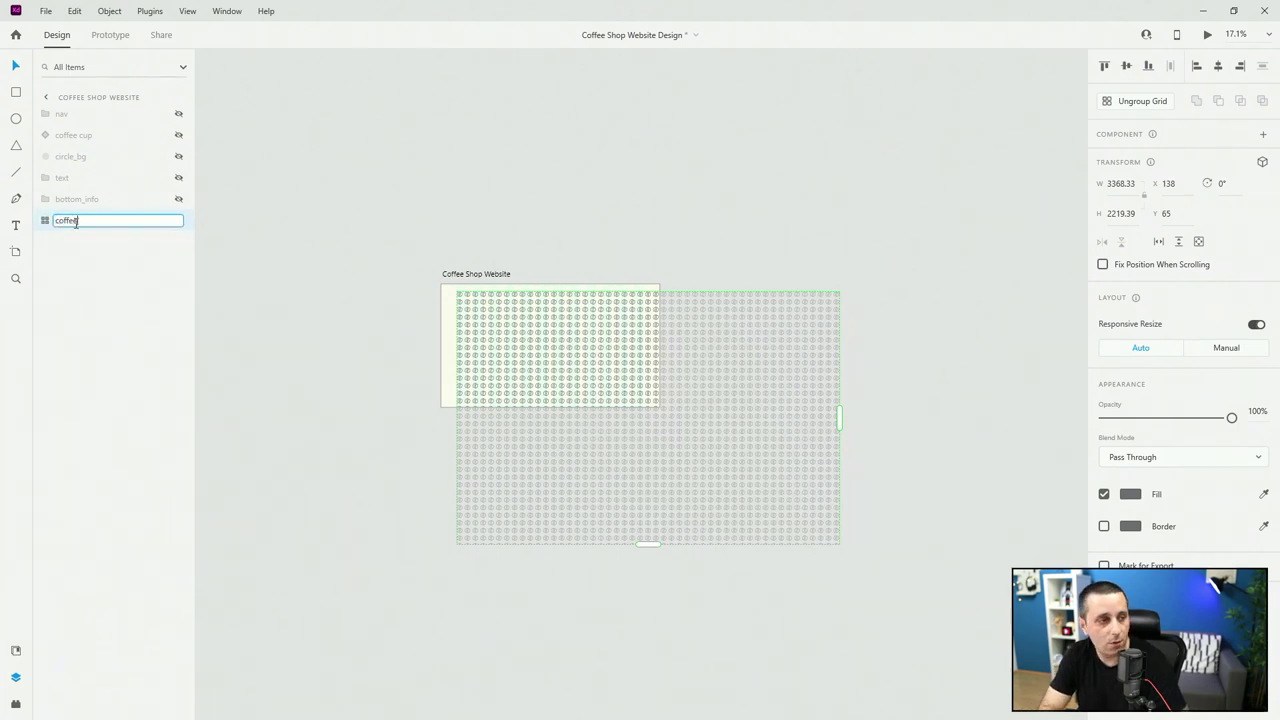
text( bean)
key(Return)
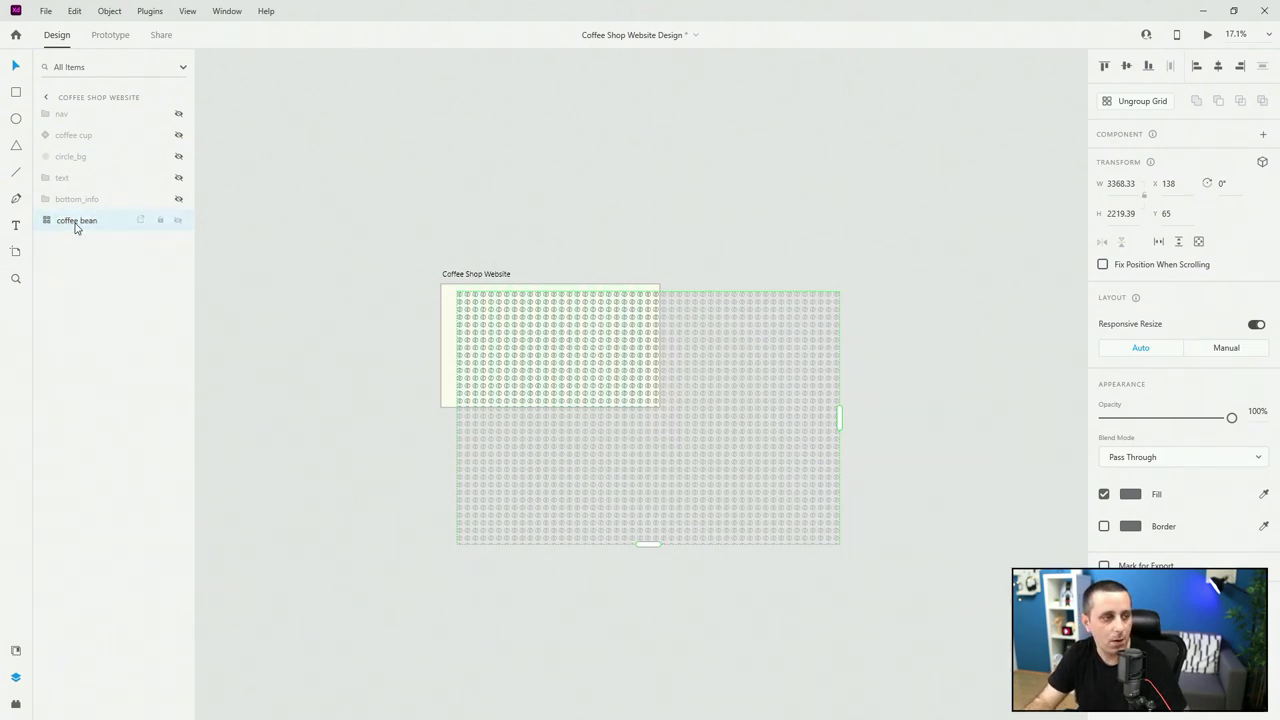
Put the repeat grid into its own group and name the group "coffee bean" as well.
double_click(76, 221)
key(Return)
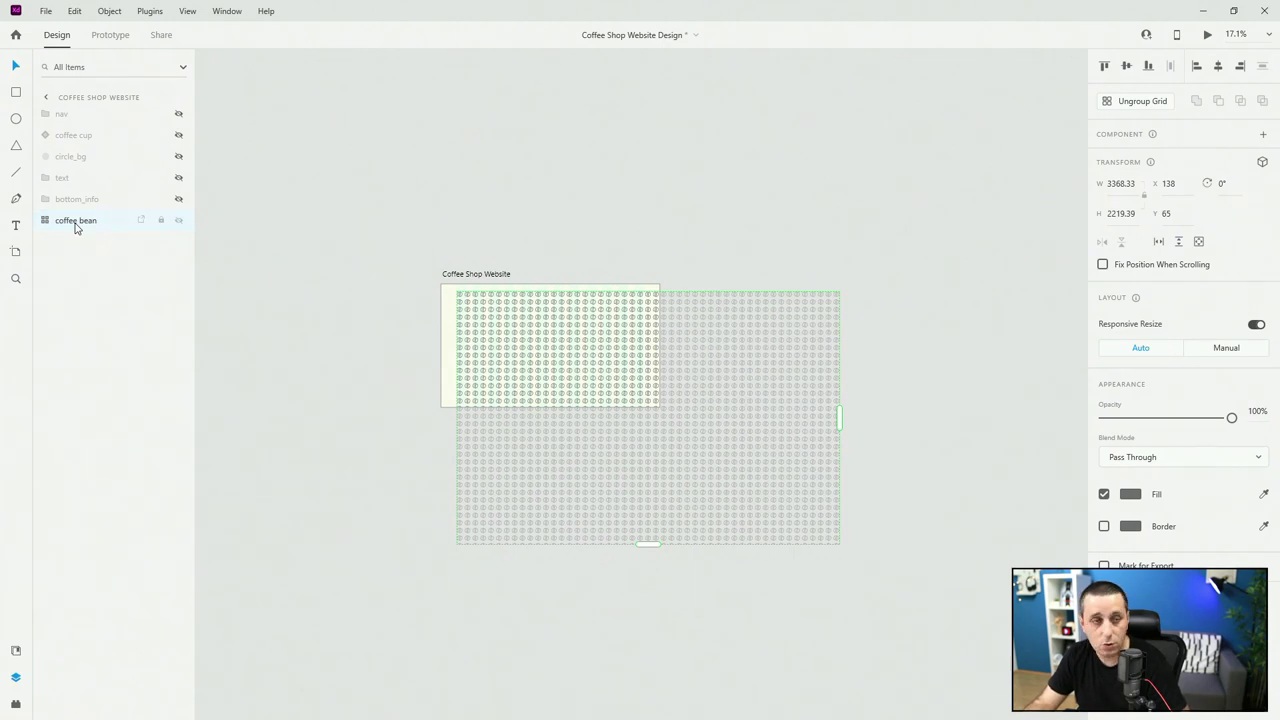
key(ctrl+shift+g)
double_click(72, 221)
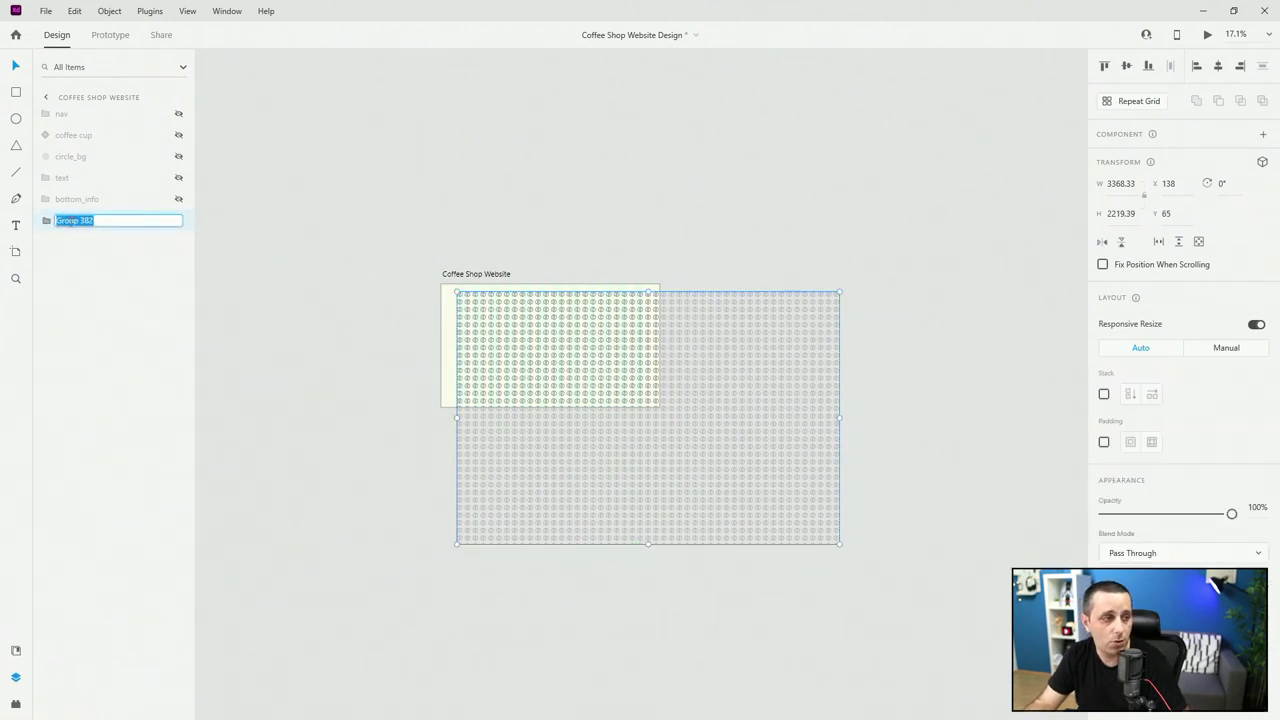
key(Return)
Center the coffee bean group horizontally and vertically on the artboard and rotate it 30°.
click(726, 331)
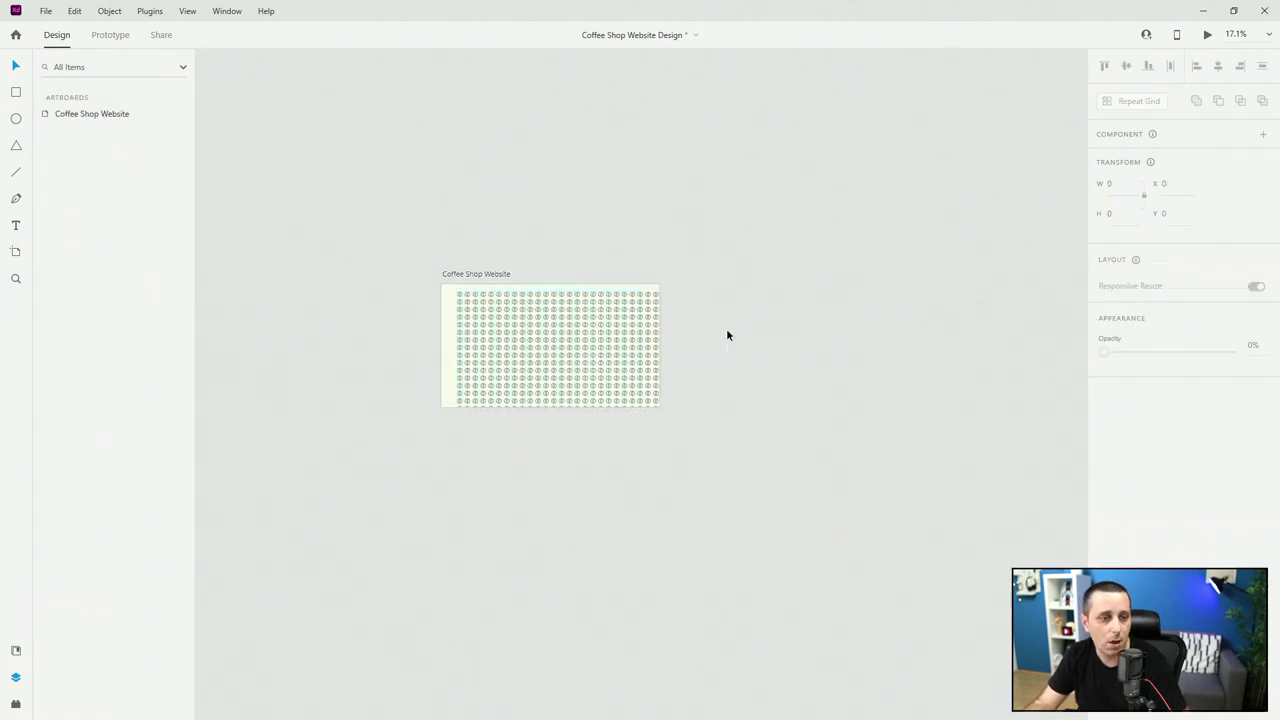
scroll(474, 306, up, 5)
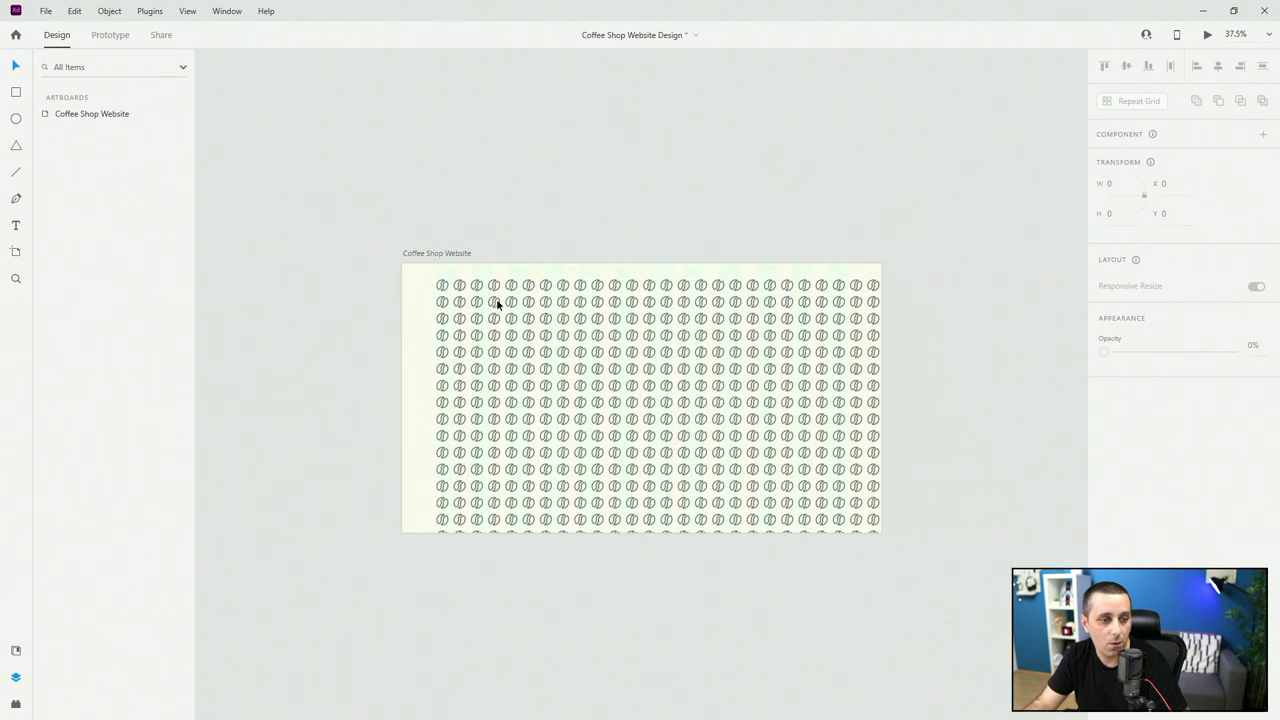
click(498, 304)
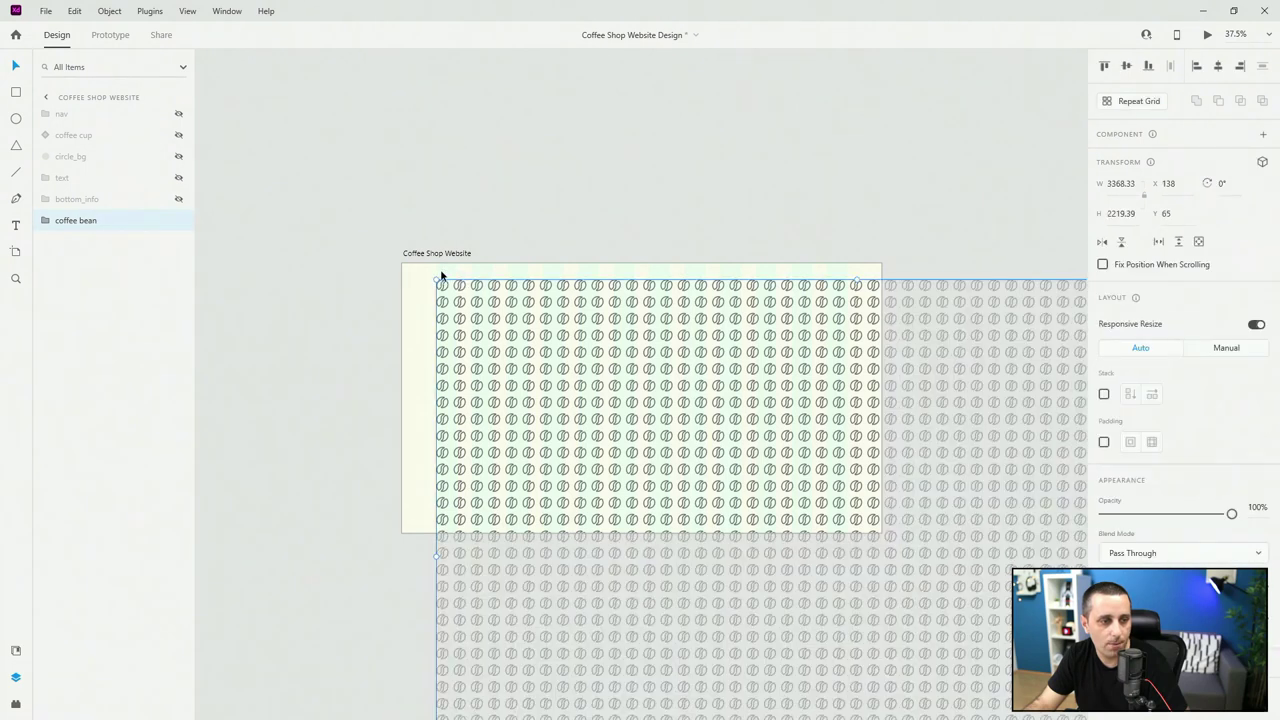
drag(428, 280, 311, 146)
scroll(410, 172, down, 3)
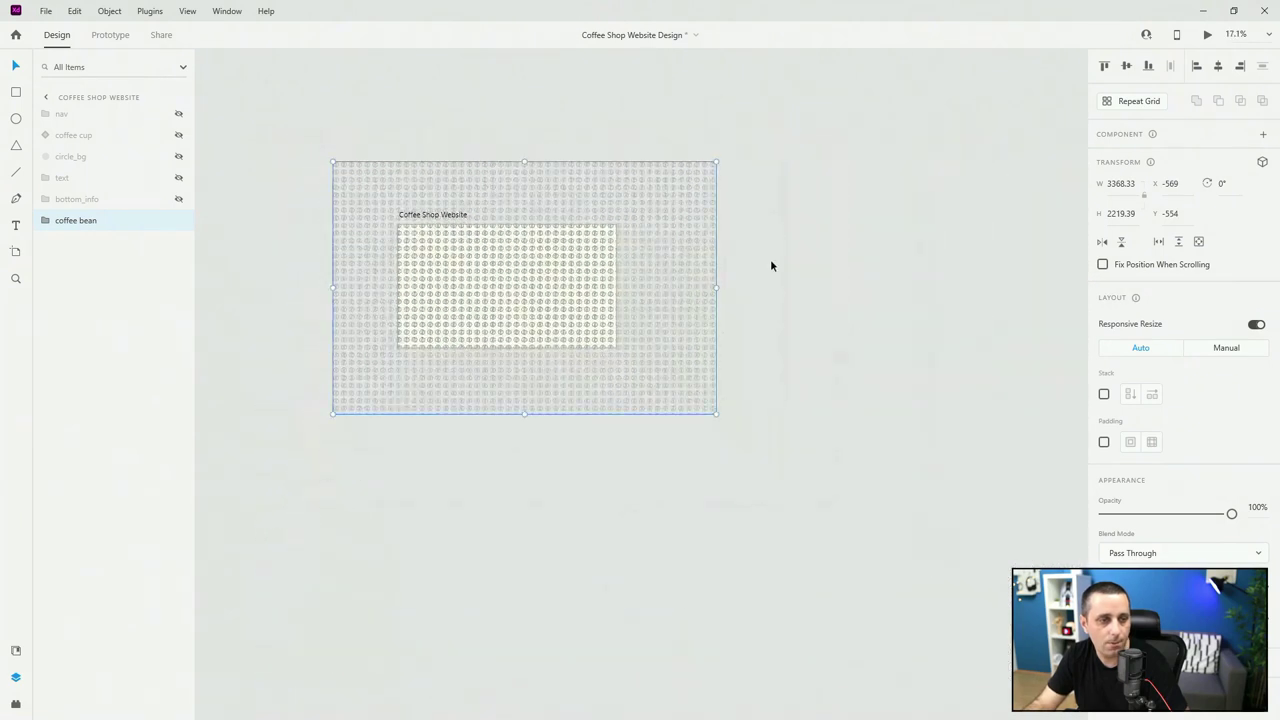
click(1218, 66)
click(1126, 66)
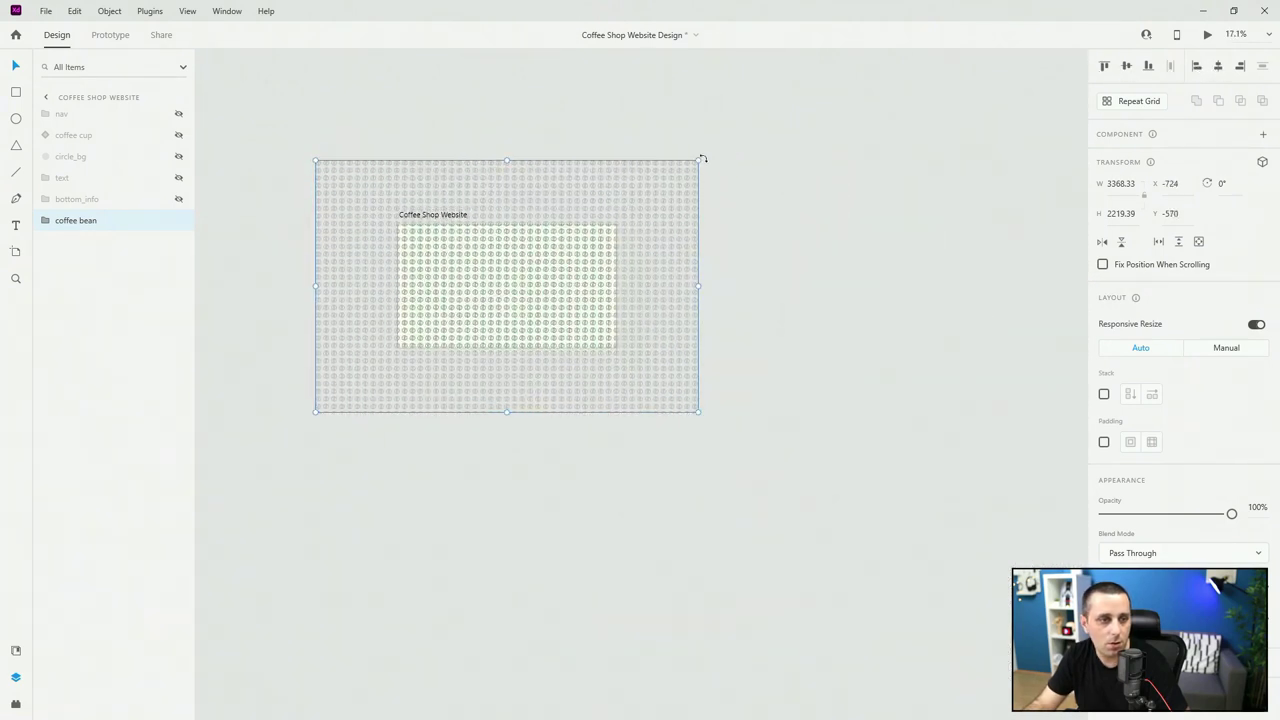
drag(703, 158, 741, 254)
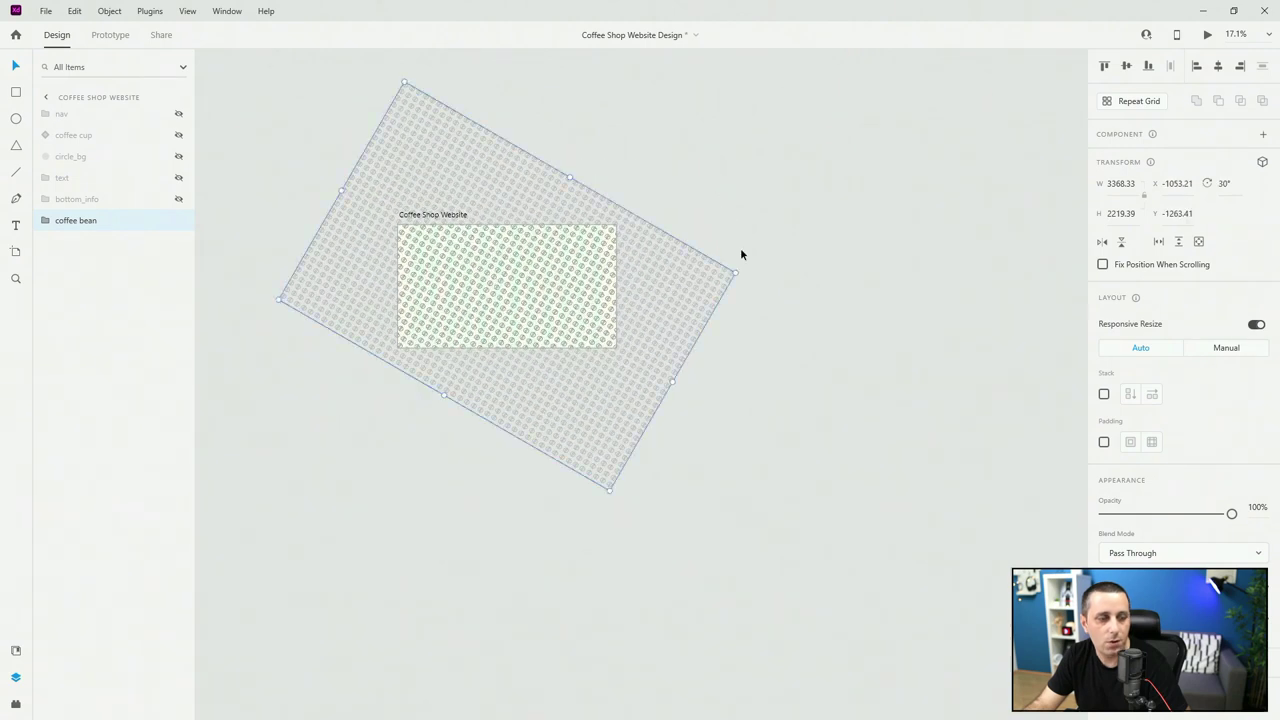
Shrink the repeat grid inside the rotated coffee bean group to about 2828 by 2084, still covering the artboard.
click(37, 219)
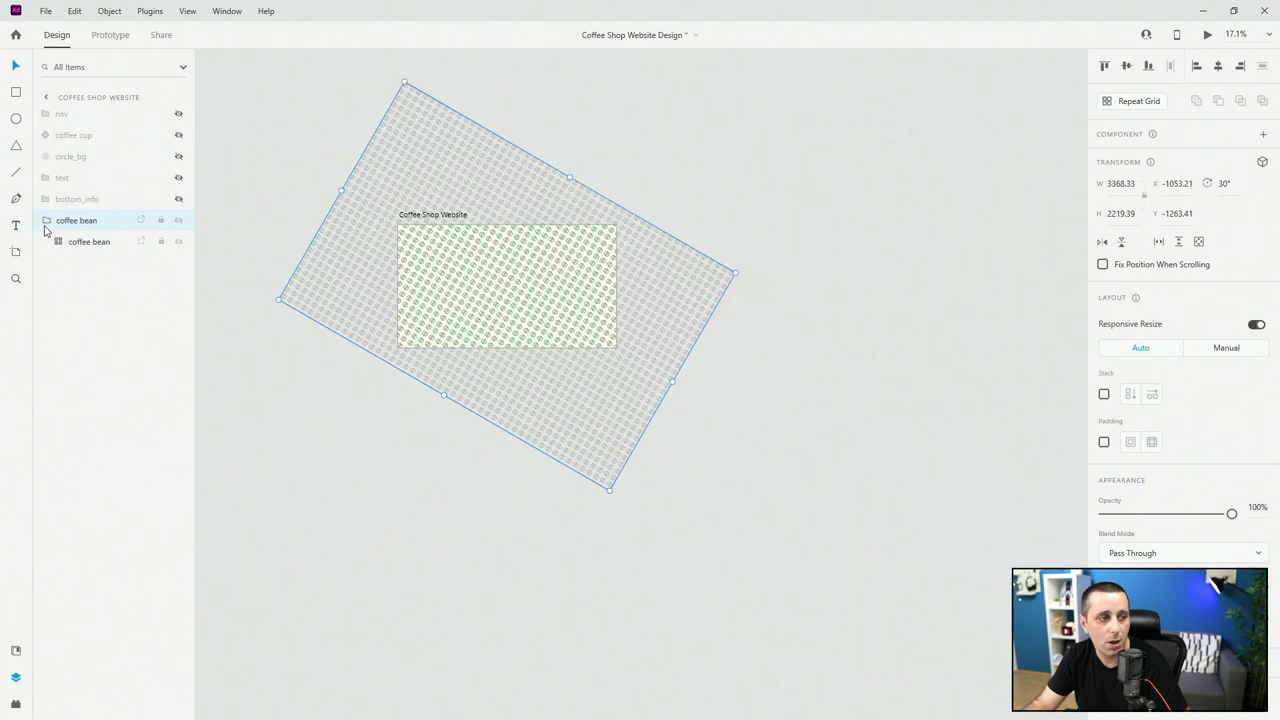
click(86, 242)
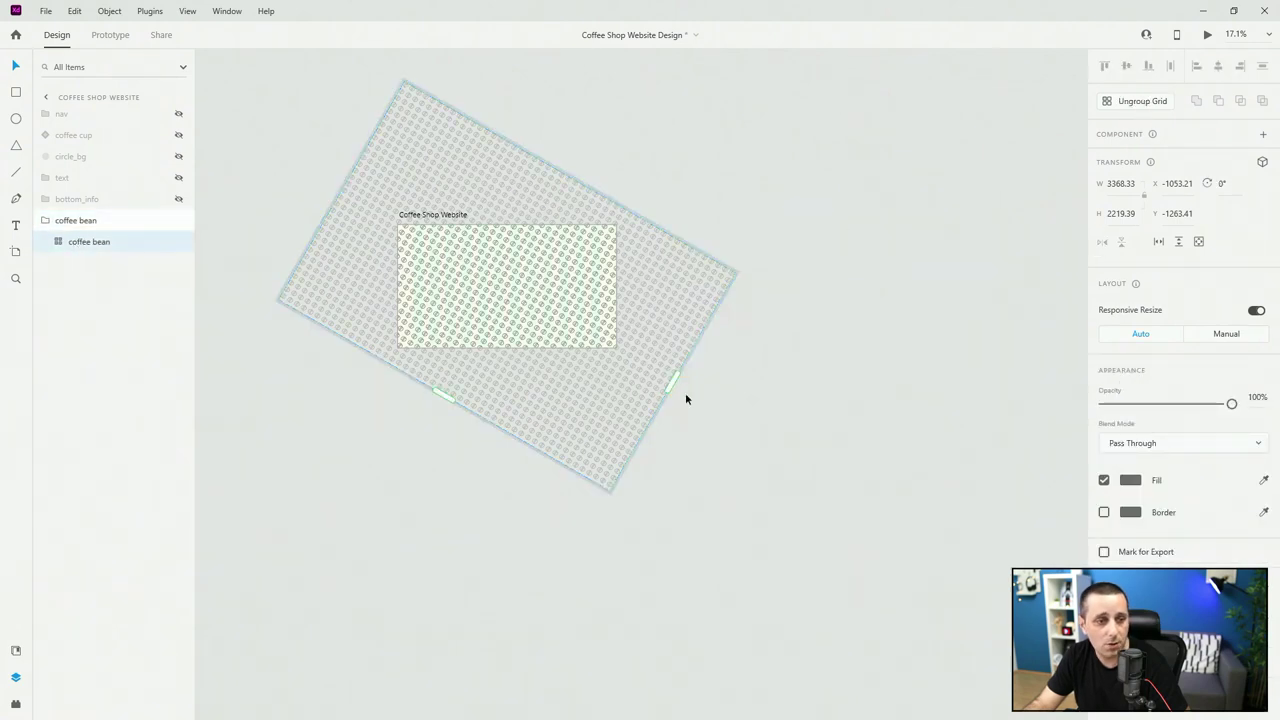
drag(675, 382, 619, 365)
drag(412, 382, 428, 368)
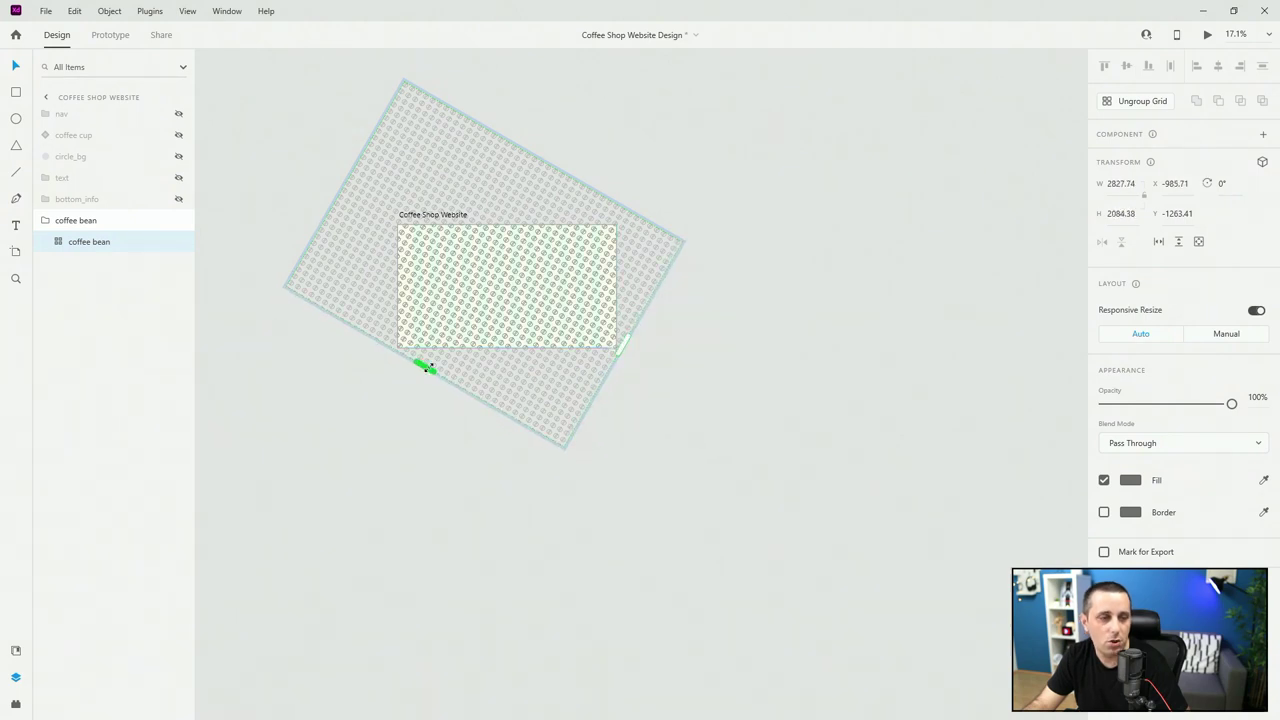
Shift the coffee bean group down and to the right to about X -816, Y -1033, keeping the artboard covered.
click(150, 240)
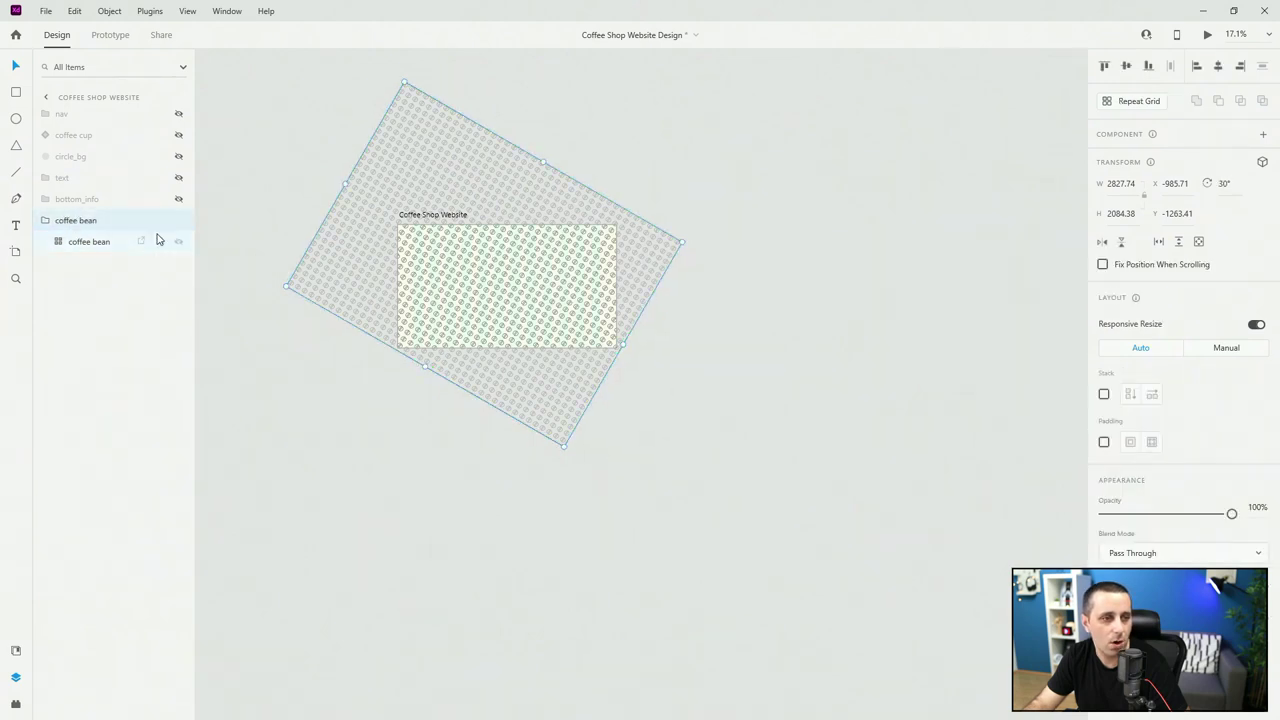
key(shift+Down)
key(shift+Down)
key(shift+Down)
key(shift+Down)
key(shift+Down)
key(shift+Down)
key(shift+Down)
key(shift+Down)
key(shift+Down)
key(shift+Down)
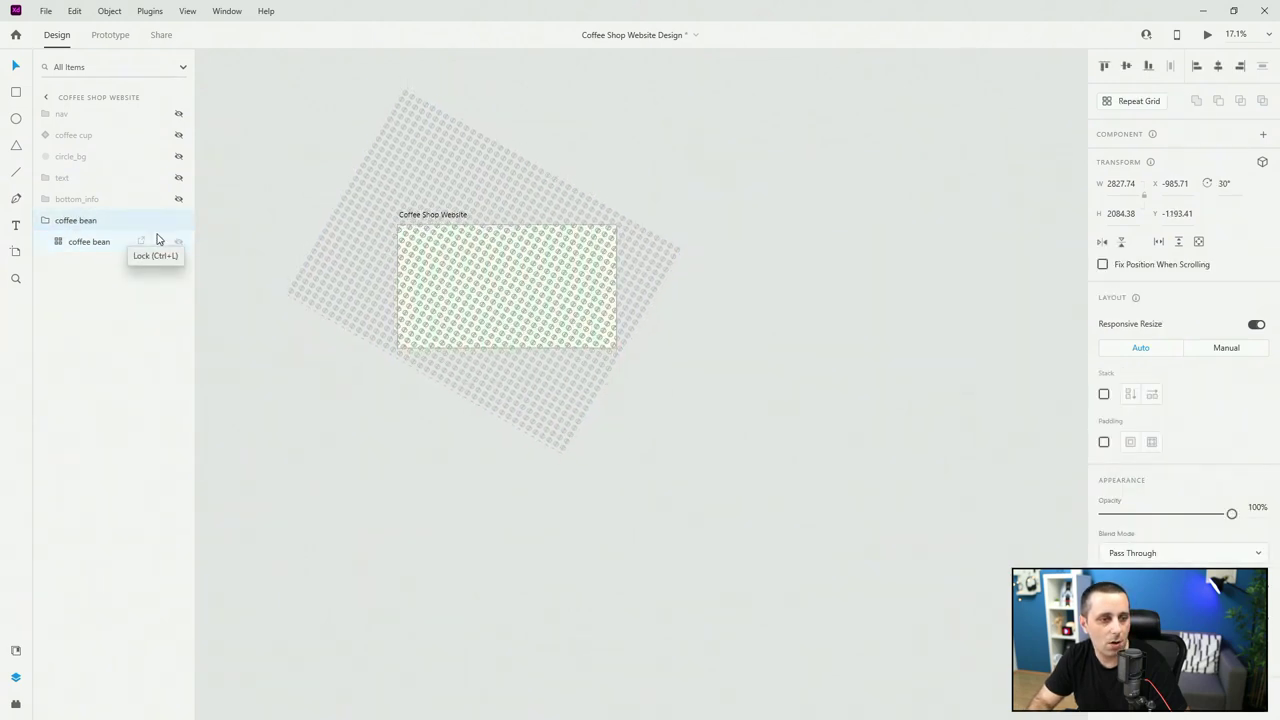
key(shift+Down)
key(shift+Down)
key(shift+Down)
key(shift+Right)
key(shift+Right)
key(shift+Right)
key(shift+Right)
key(shift+Right)
key(shift+Right)
key(shift+Right)
key(shift+Right)
key(shift+Right)
key(shift+Right)
key(shift+Right)
key(shift+Right)
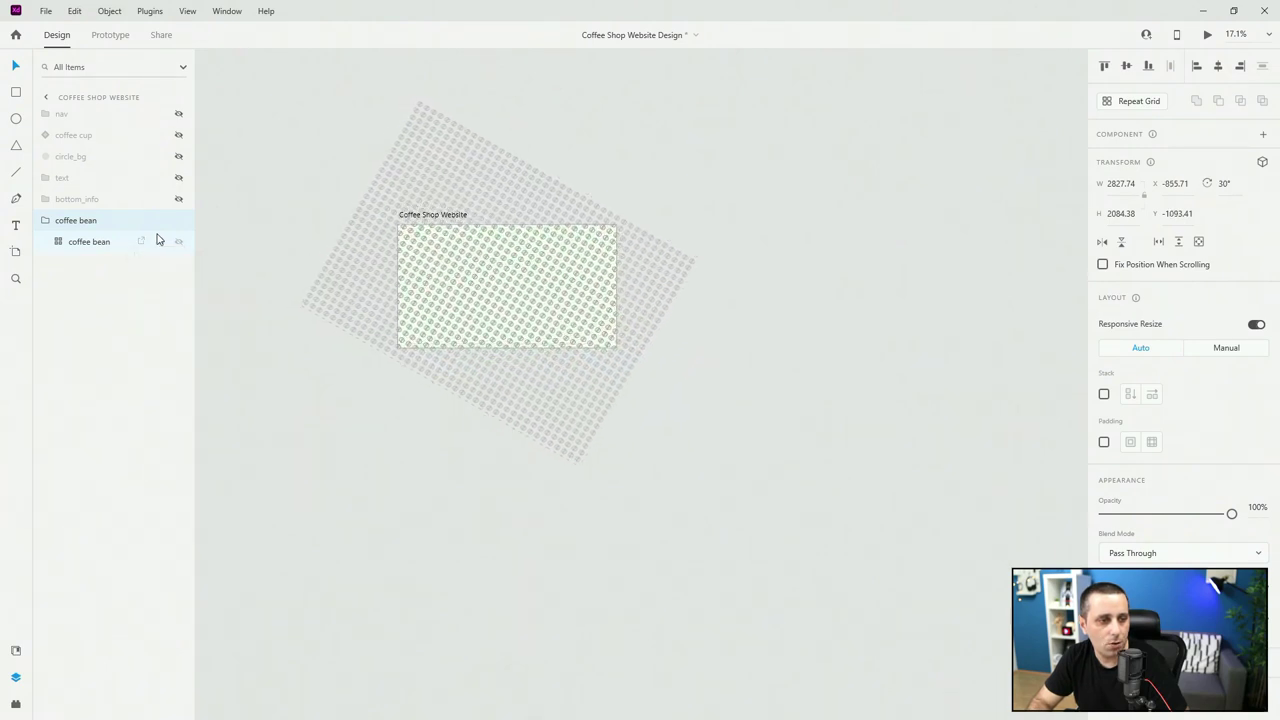
key(shift+Right)
key(shift+Right)
key(shift+Down)
key(shift+Down)
key(shift+Down)
key(shift+Down)
key(shift+Down)
key(shift+Down)
key(shift+Down)
key(shift+Down)
key(shift+Right)
key(shift+Right)
key(shift+Right)
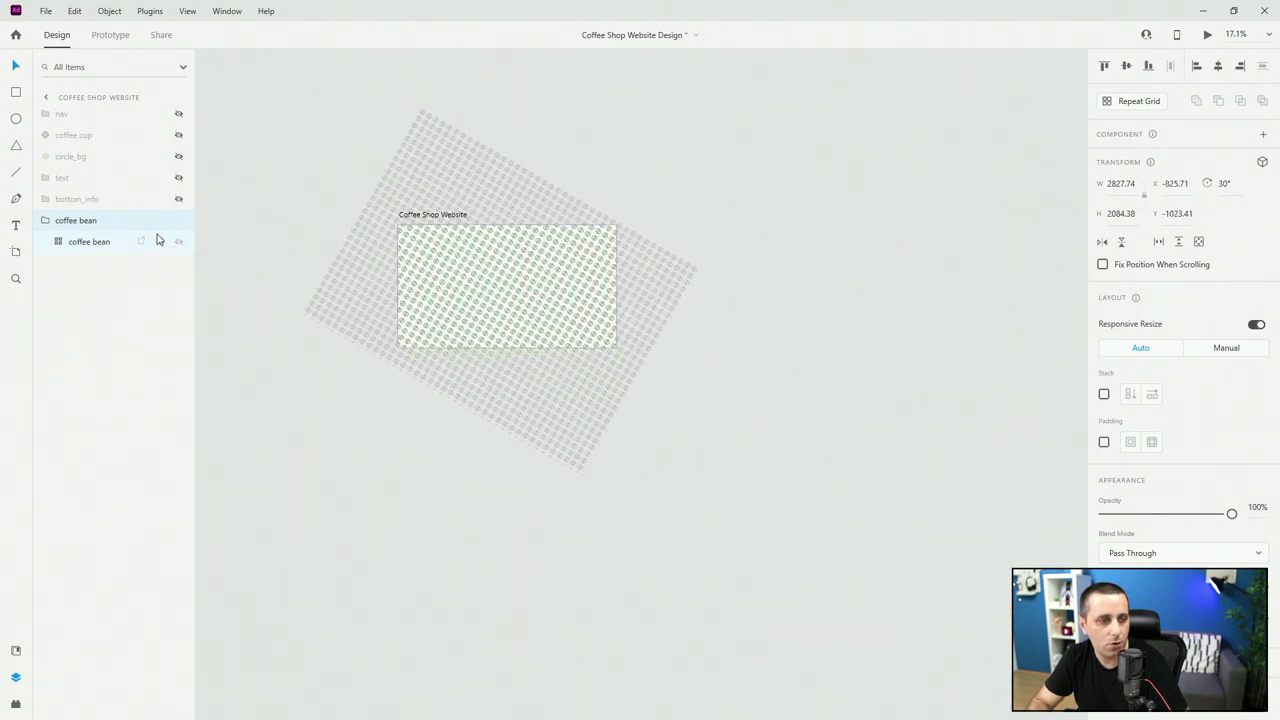
key(shift+Up)
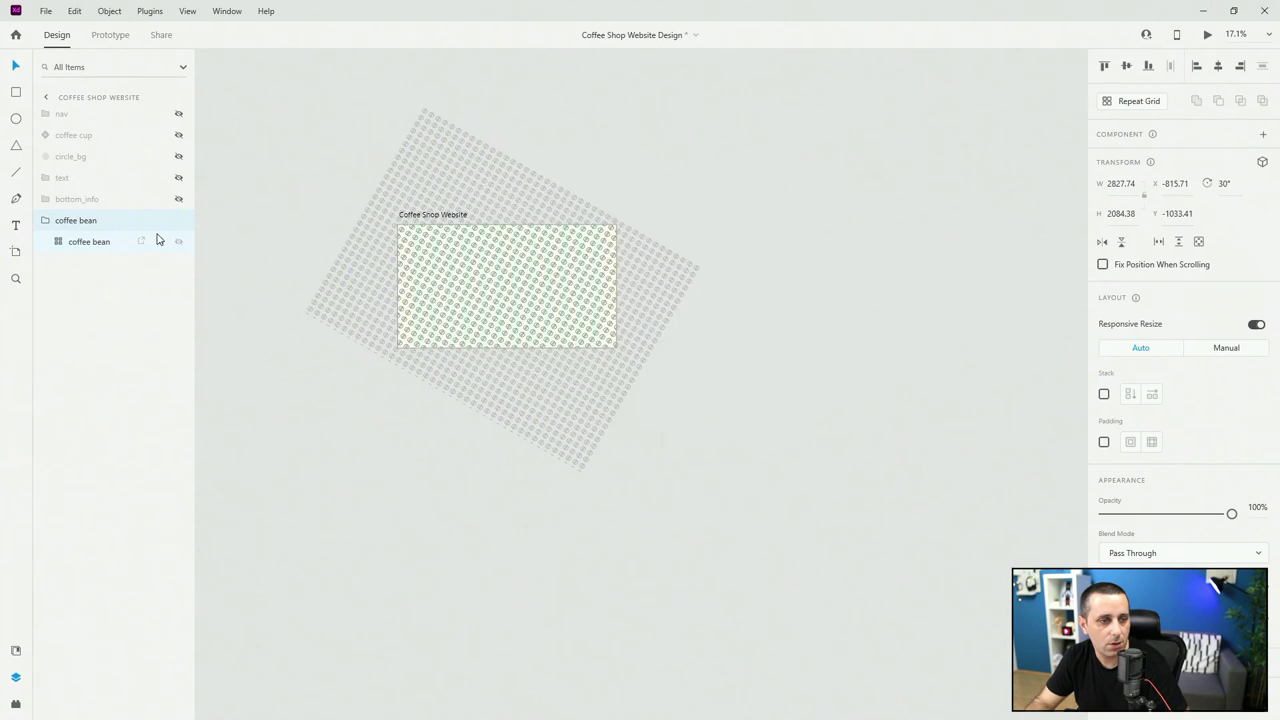
Trim the repeat grid inside the coffee bean group further to about 2556 by 2006.
click(92, 243)
drag(446, 392, 449, 384)
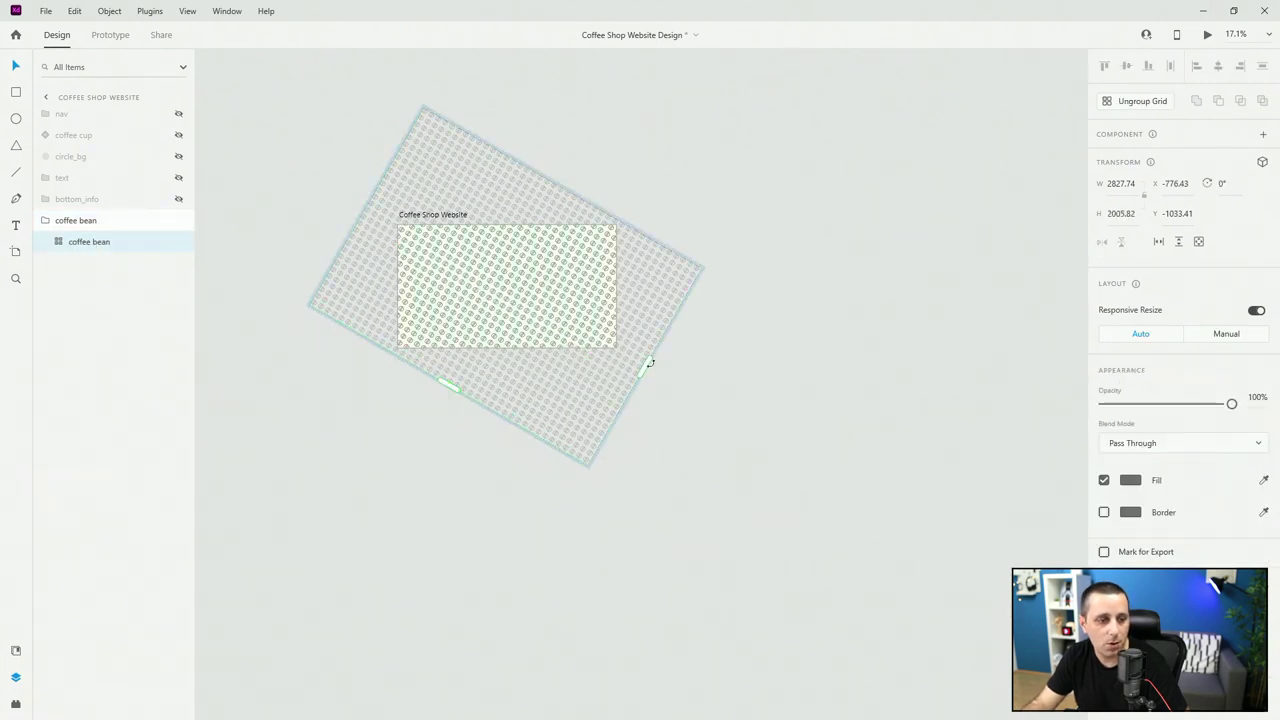
drag(650, 364, 617, 350)
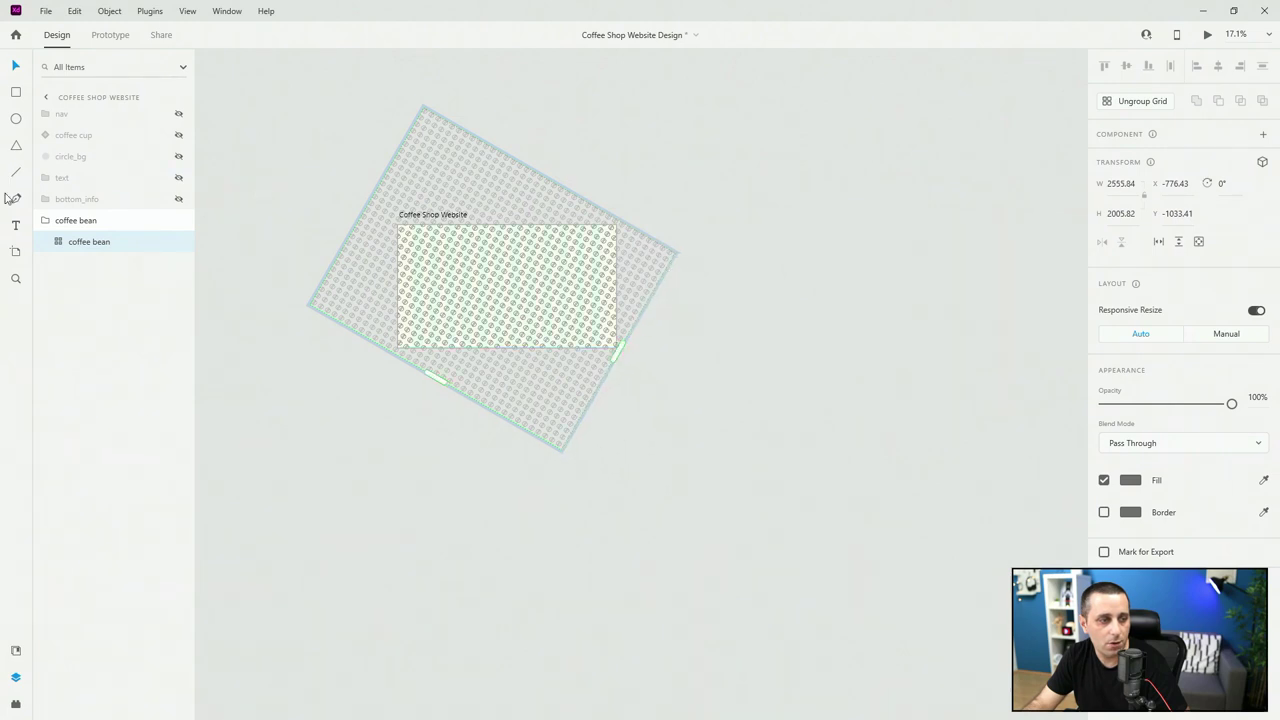
Set the opacity of the whole coffee bean group to 1% and deselect it.
click(48, 221)
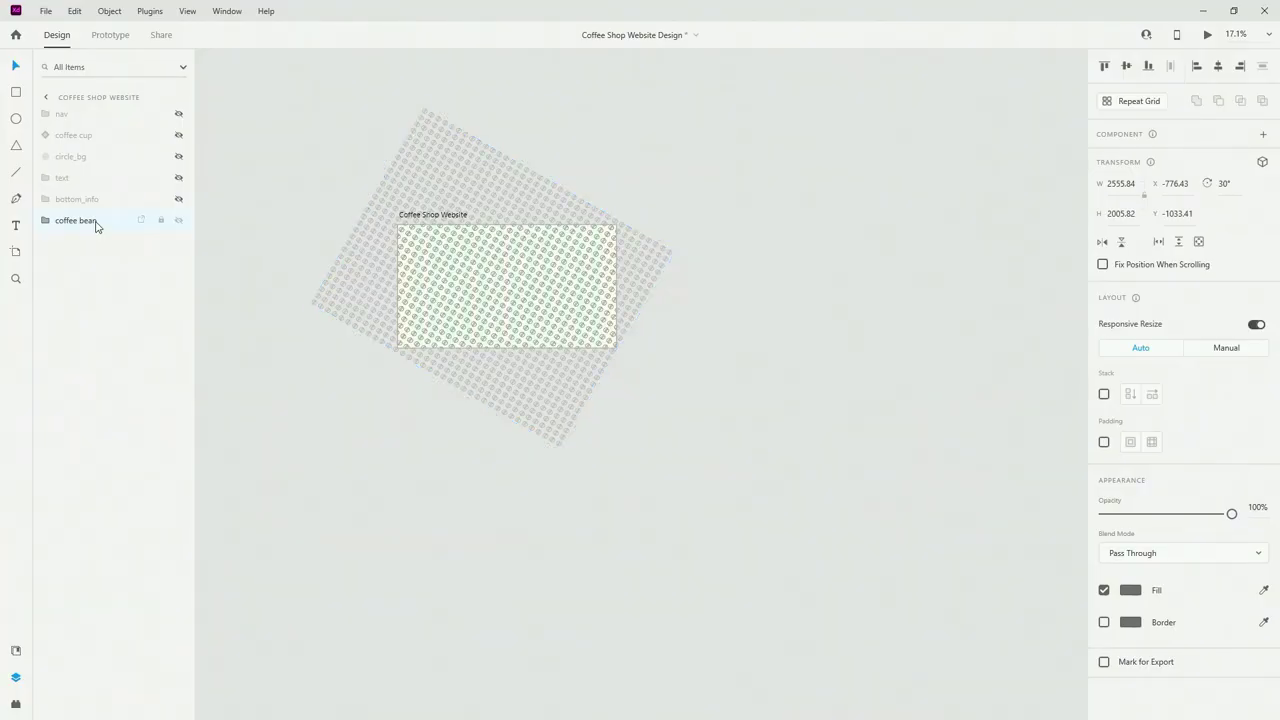
key(0)
key(1)
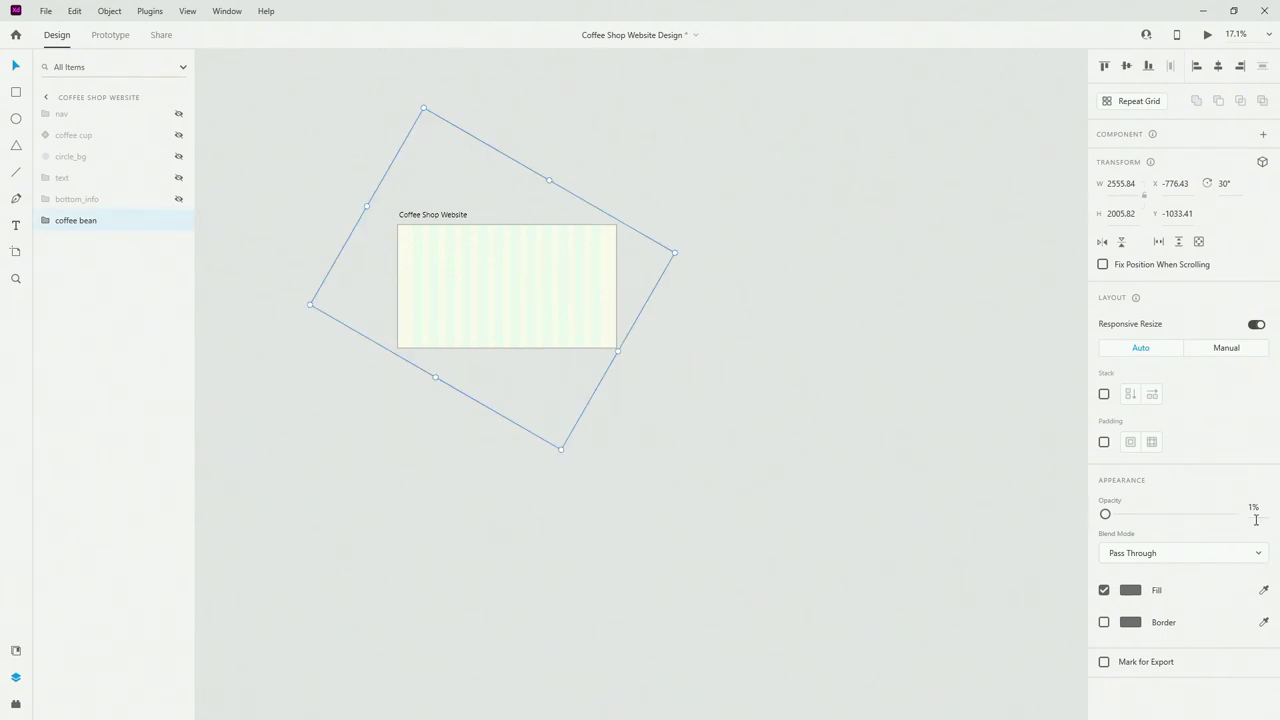
click(683, 344)
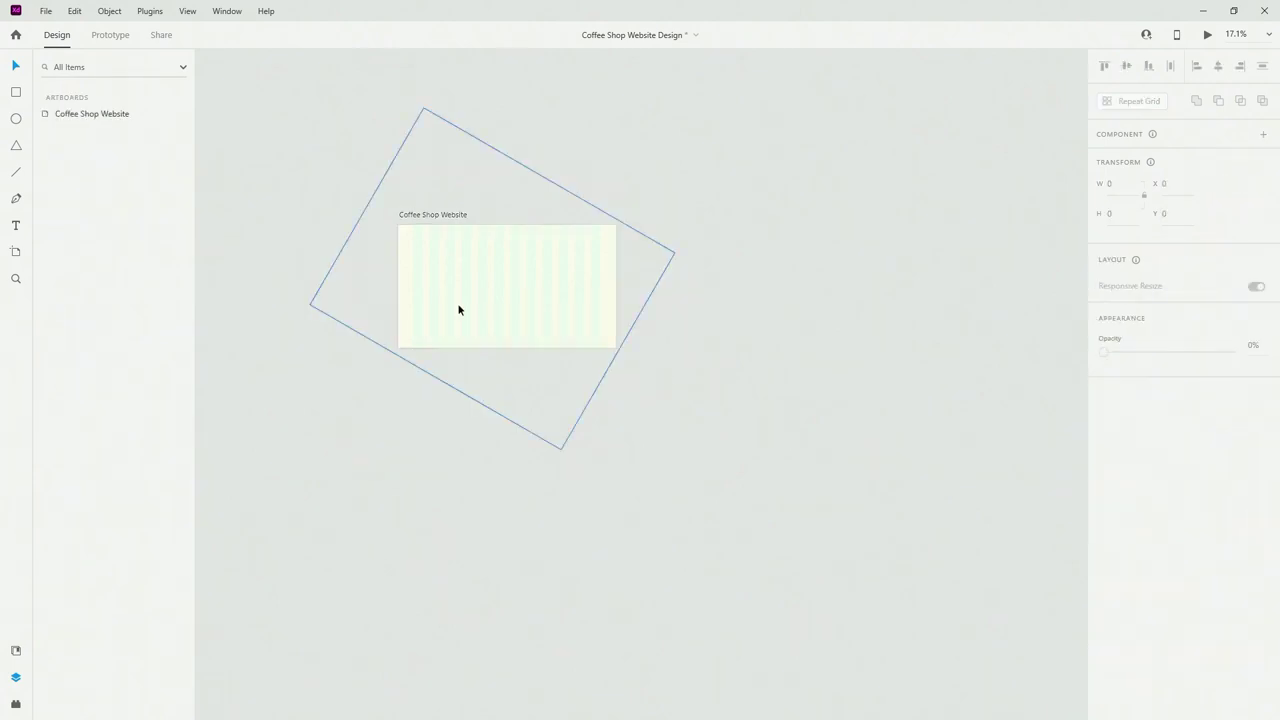
Turn off the layout grid on the Coffee Shop Website artboard.
key(ctrl+0)
click(288, 147)
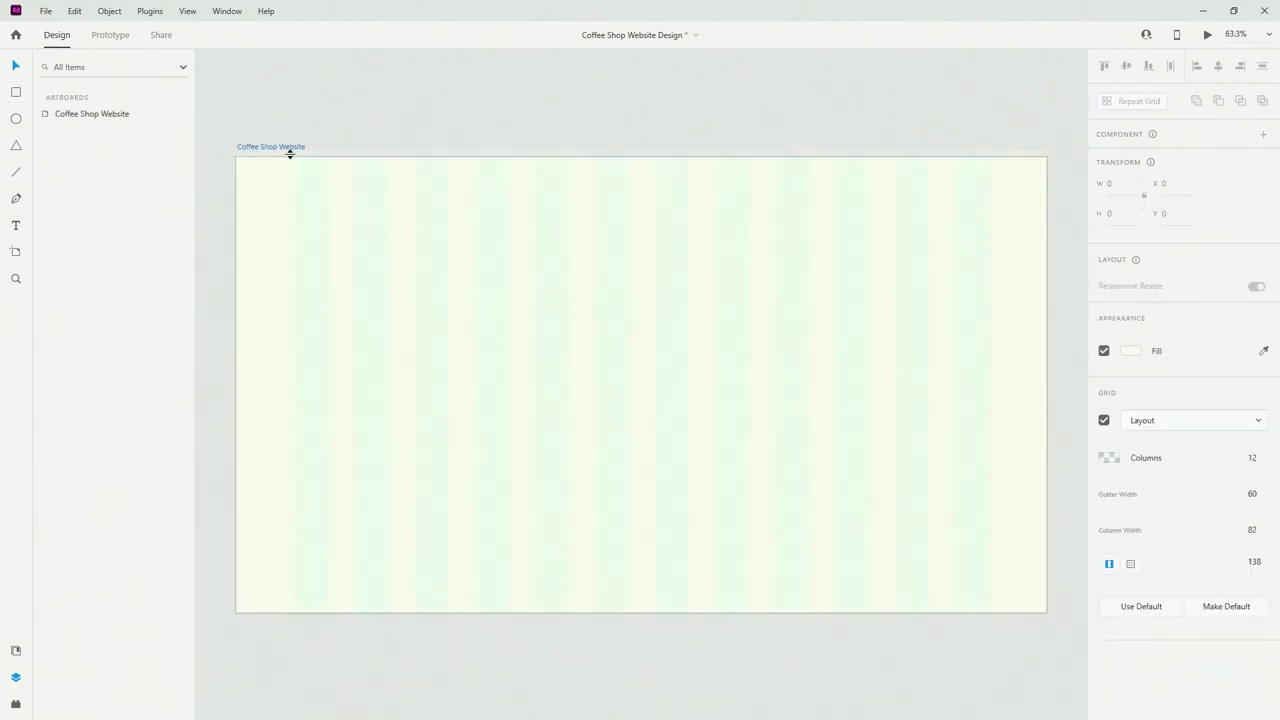
click(1104, 511)
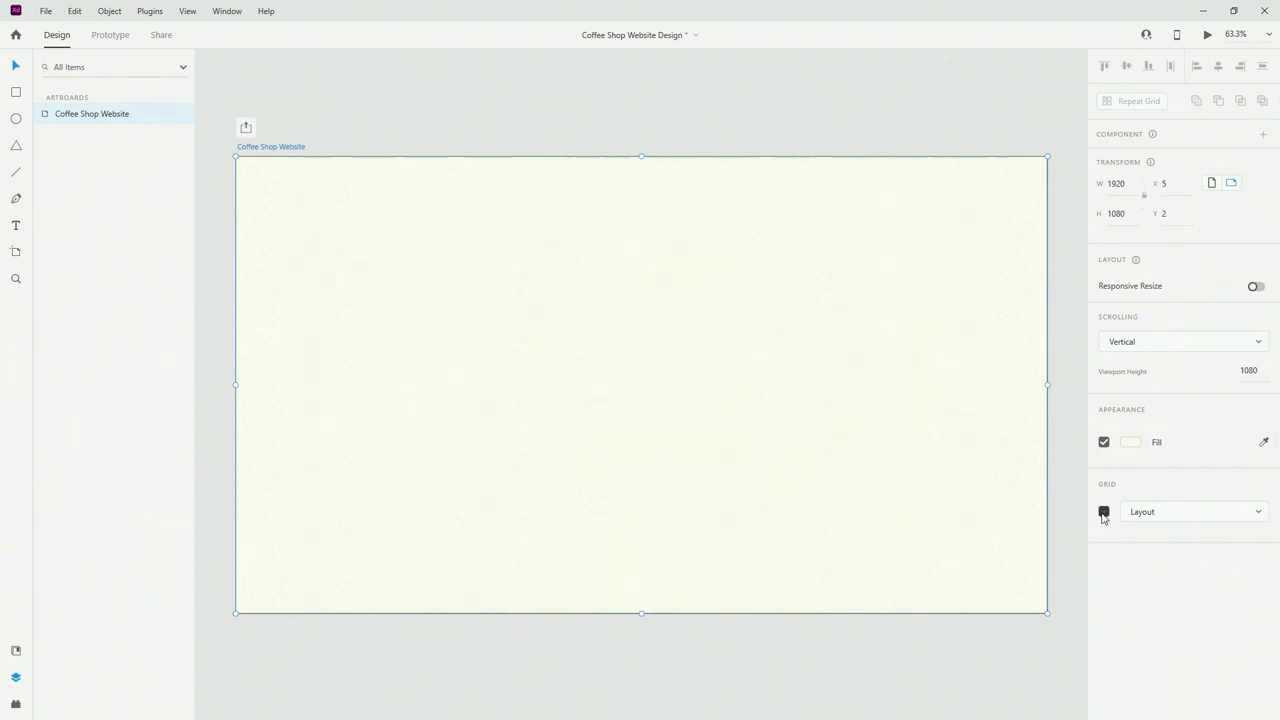
Make the hidden nav, coffee cup, circle_bg, text and bottom_info layers visible again.
click(386, 275)
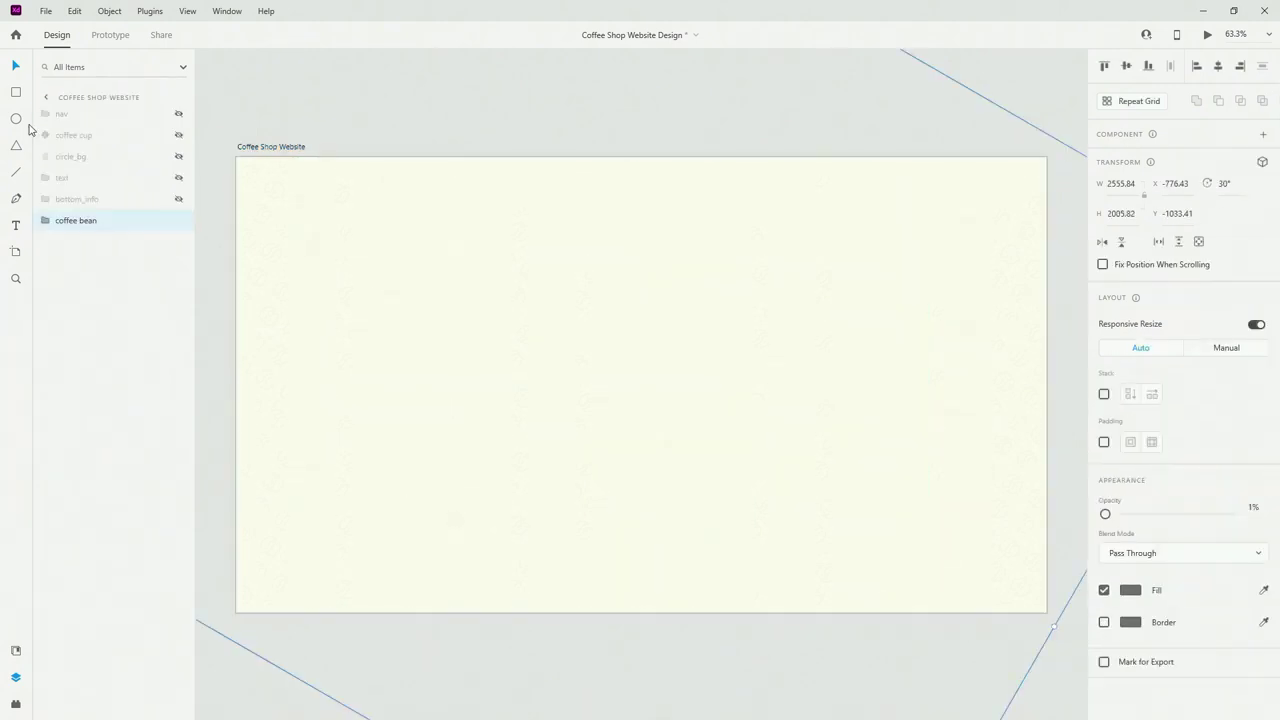
click(178, 114)
click(178, 135)
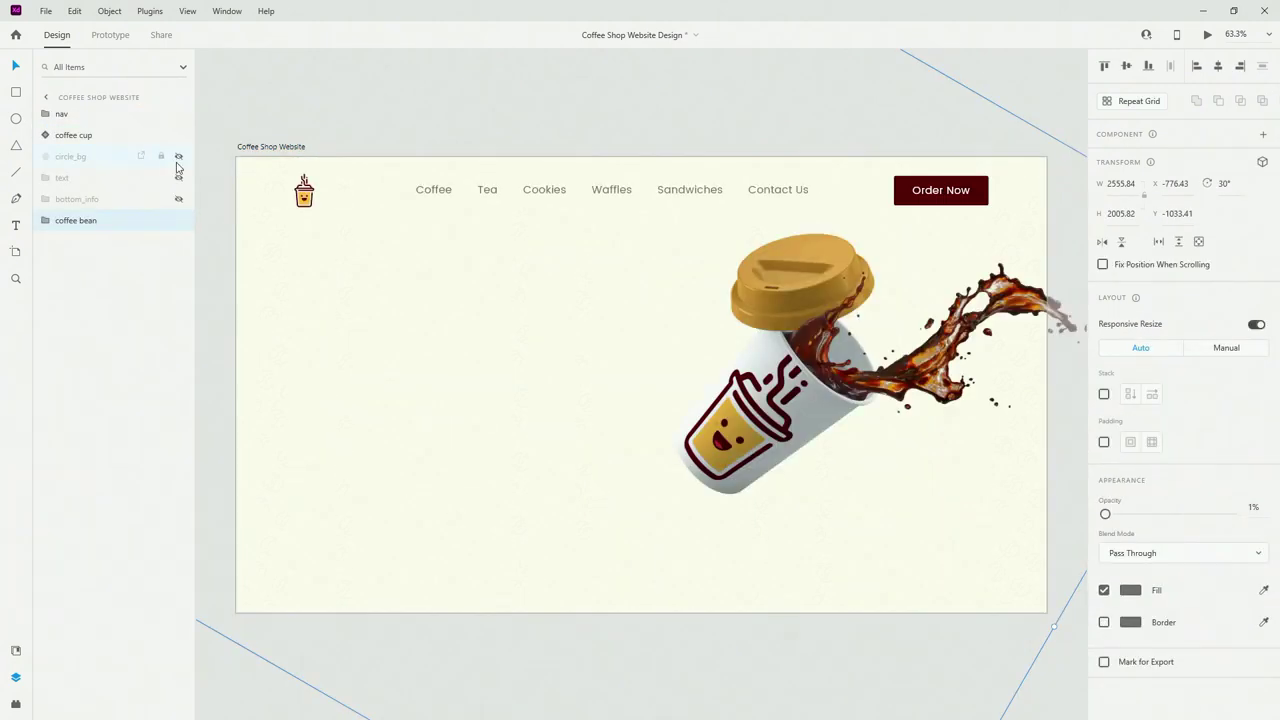
click(178, 157)
click(178, 177)
click(178, 199)
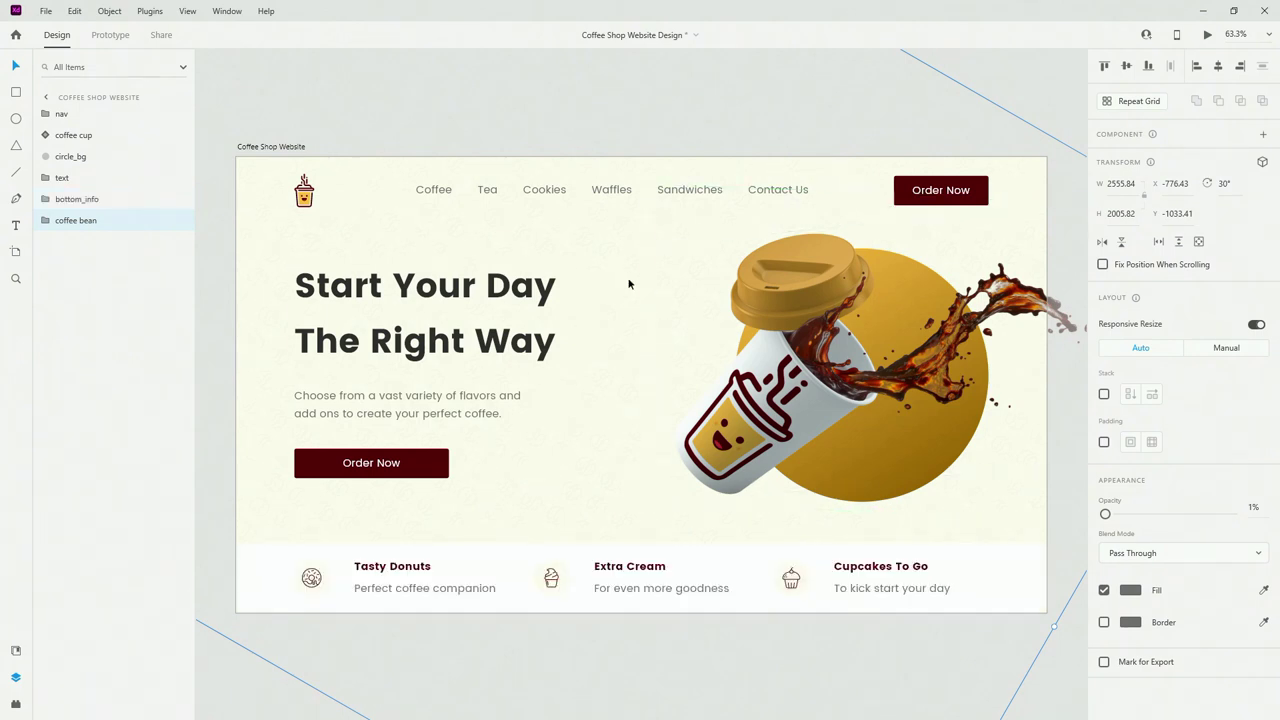
Preview the finished Coffee Shop Website design in a maximized preview window.
click(894, 131)
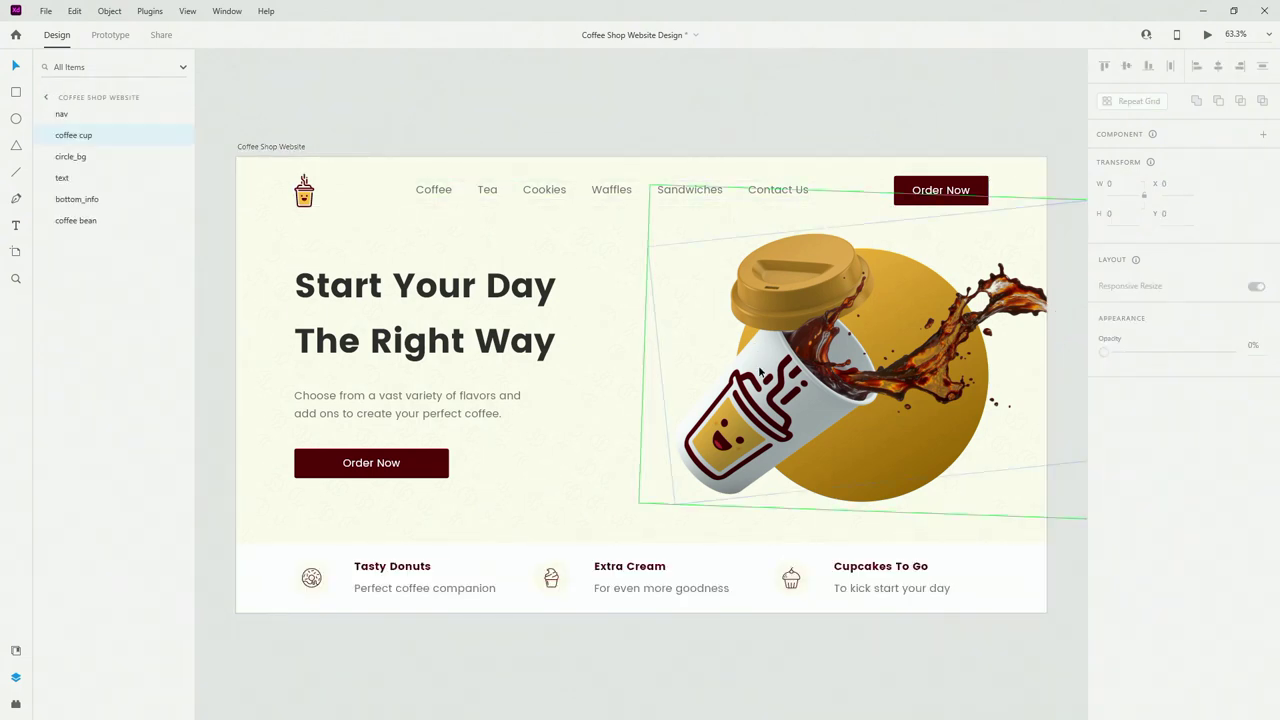
click(760, 372)
click(1210, 35)
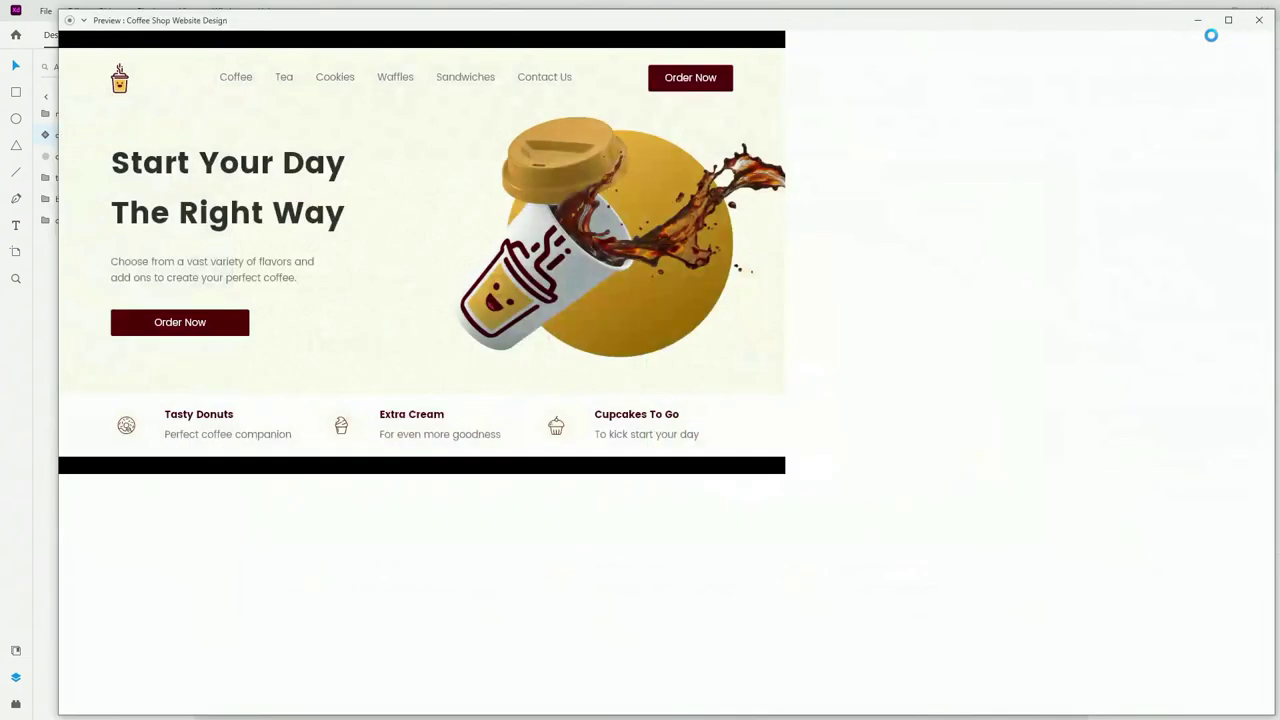
click(1234, 12)
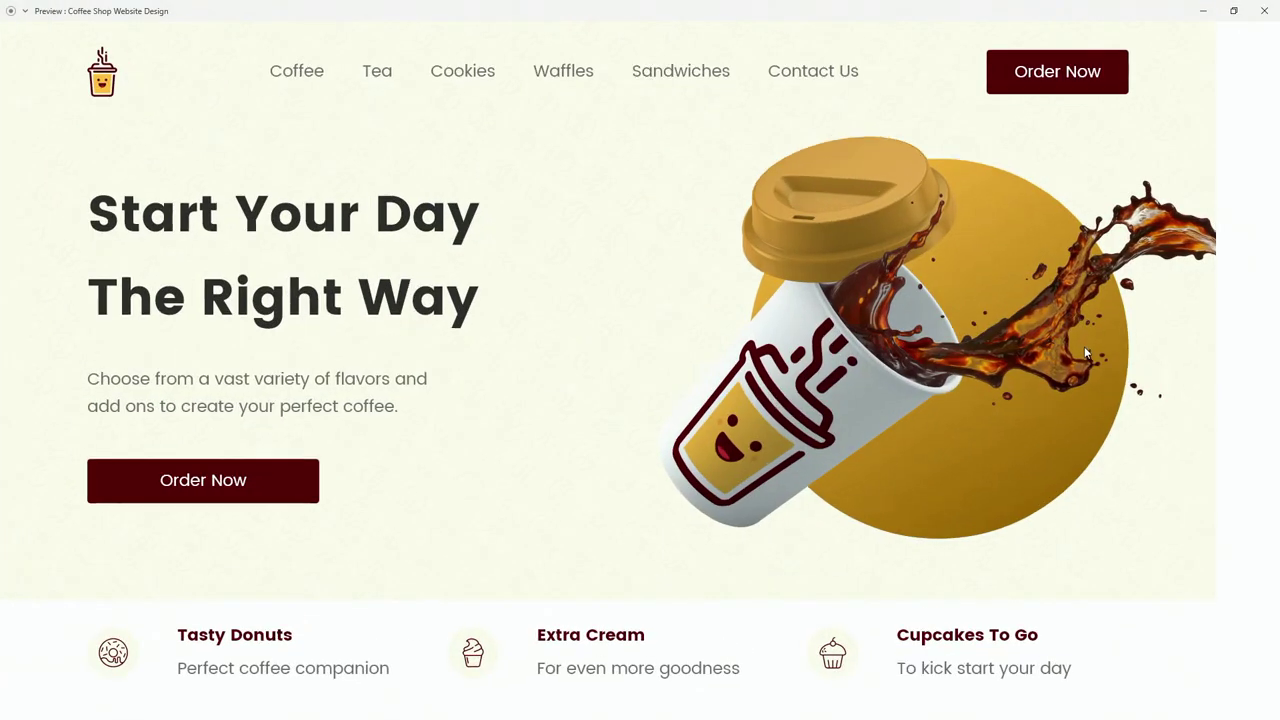